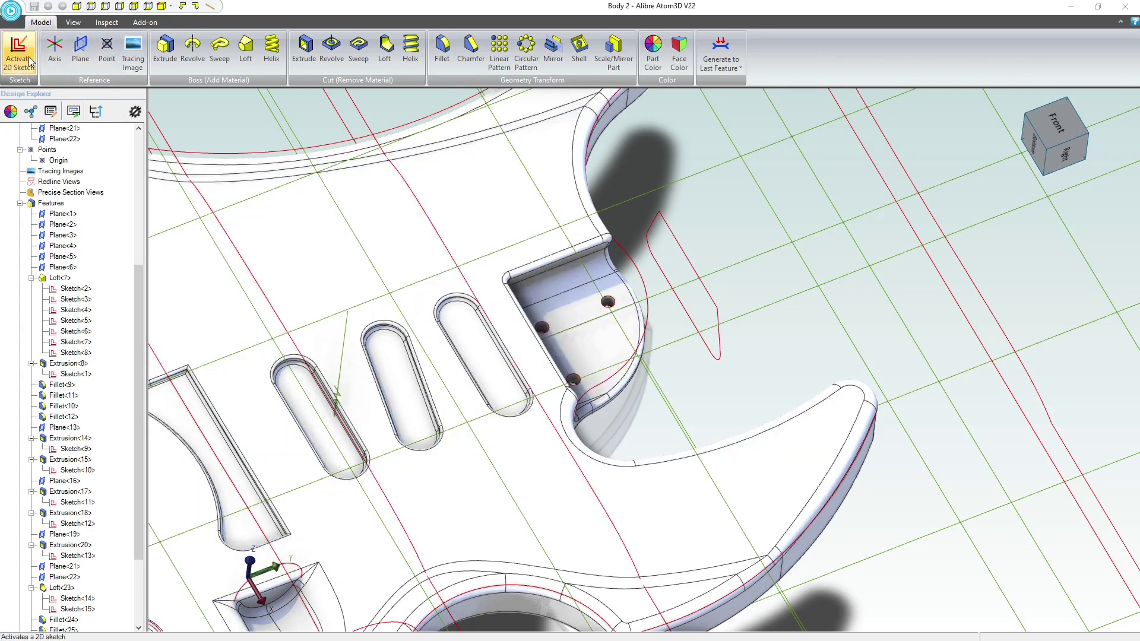
# - Create a new part document
pyautogui.click(11, 10)
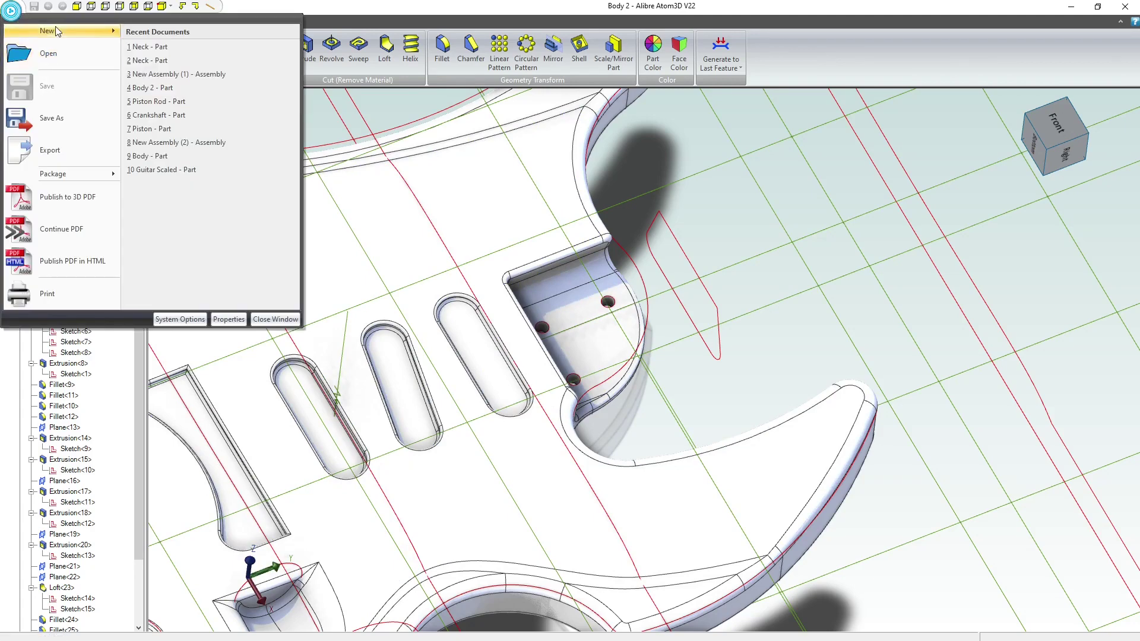
pyautogui.moveTo(58, 31)
pyautogui.click(160, 34)
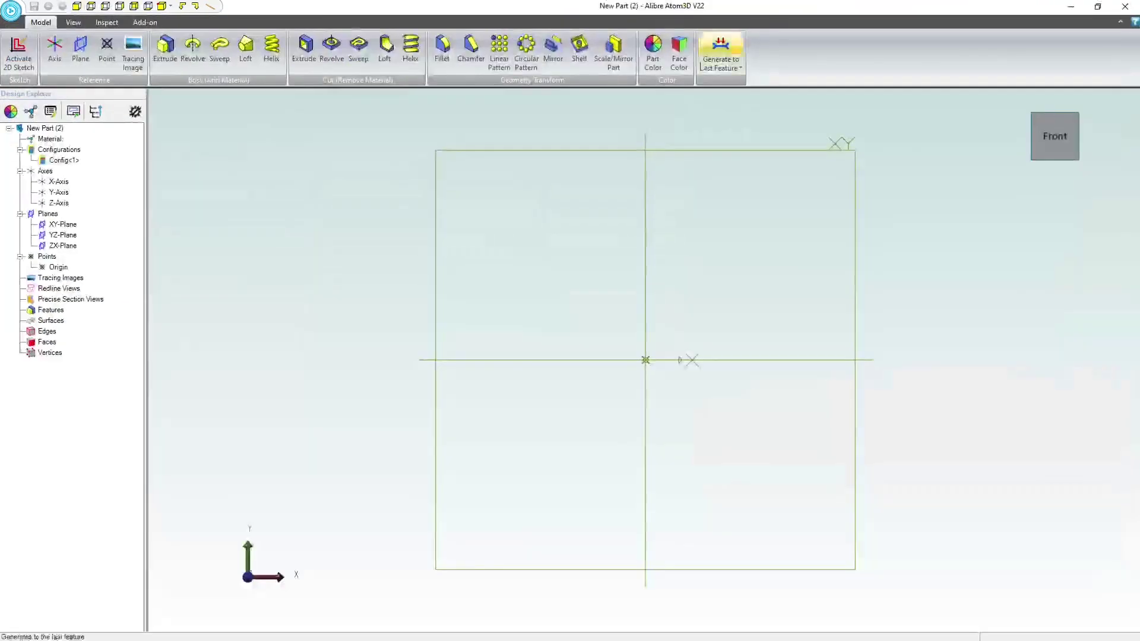
# - Start a 2D sketch on the ZX-Plane
pyautogui.moveTo(796, 230)
pyautogui.mouseDown(button='middle')
pyautogui.moveTo(796, 250)
pyautogui.moveTo(796, 208)
pyautogui.moveTo(796, 230)
pyautogui.mouseUp(button='middle')
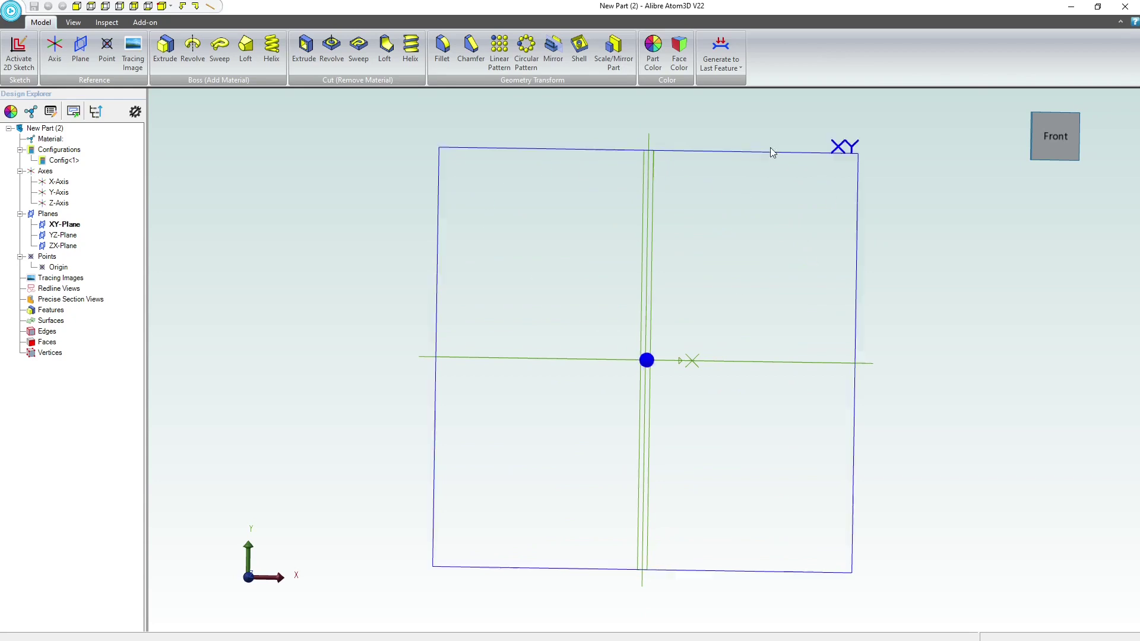
pyautogui.moveTo(715, 275); pyautogui.dragTo(710, 298, button='middle')
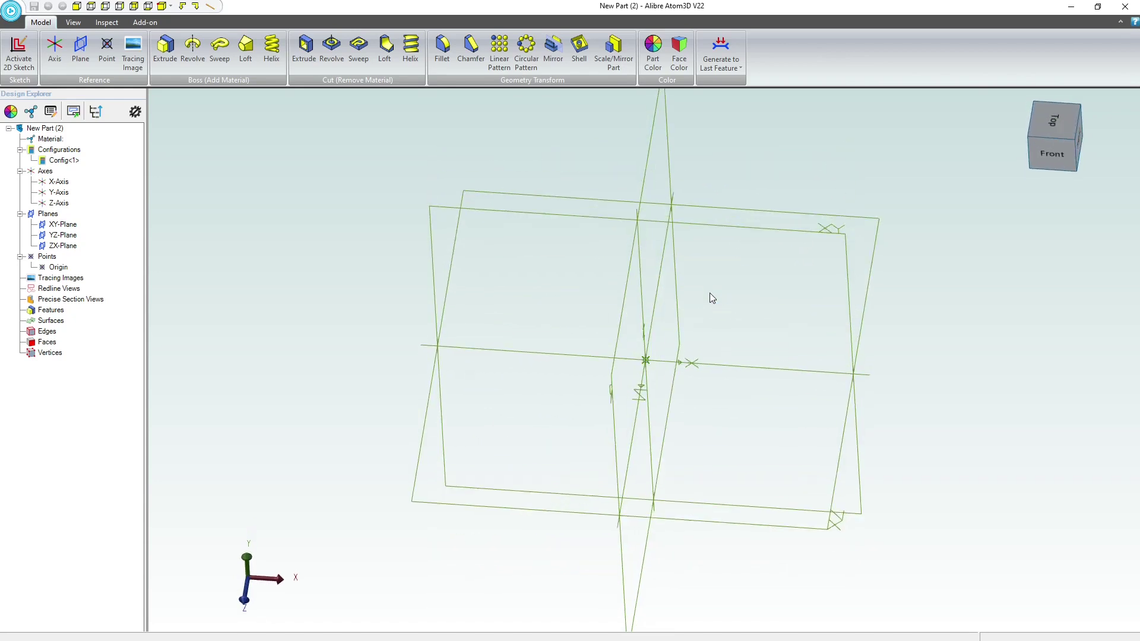
pyautogui.click(730, 528)
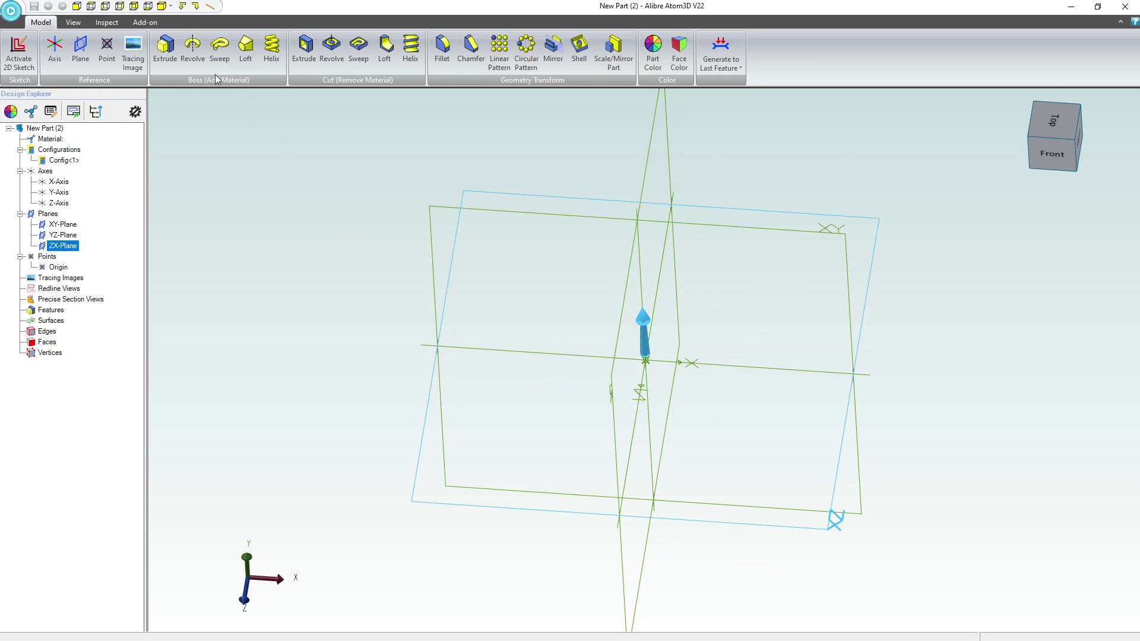
pyautogui.click(19, 60)
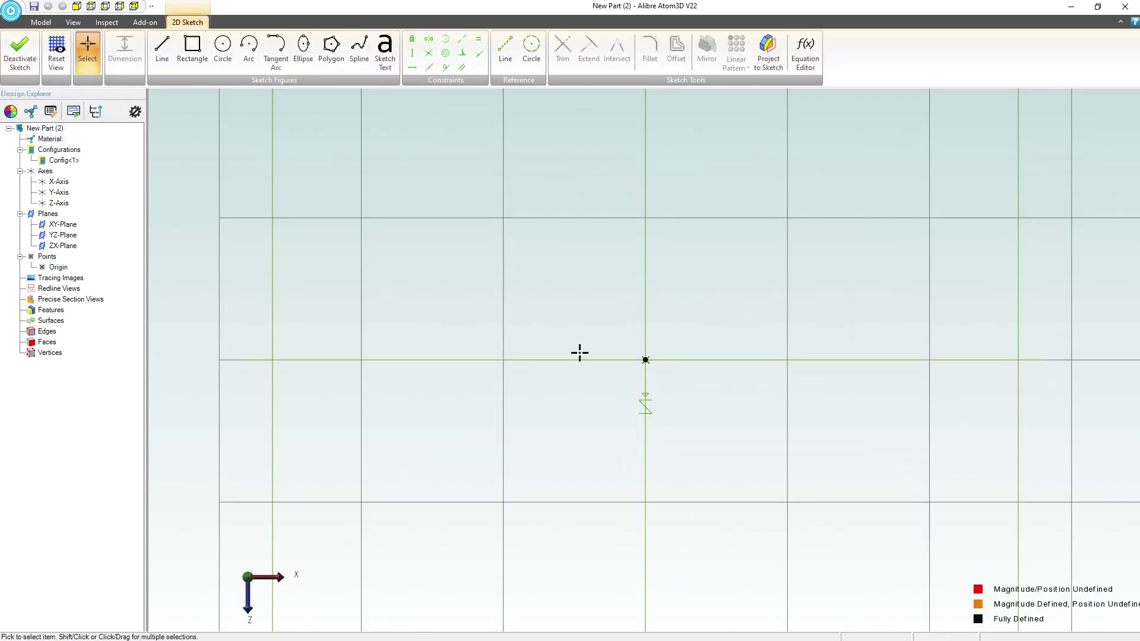
# - Sketch a horizontal line about 0.8 inch long from the origin in the negative X direction
pyautogui.click(163, 49)
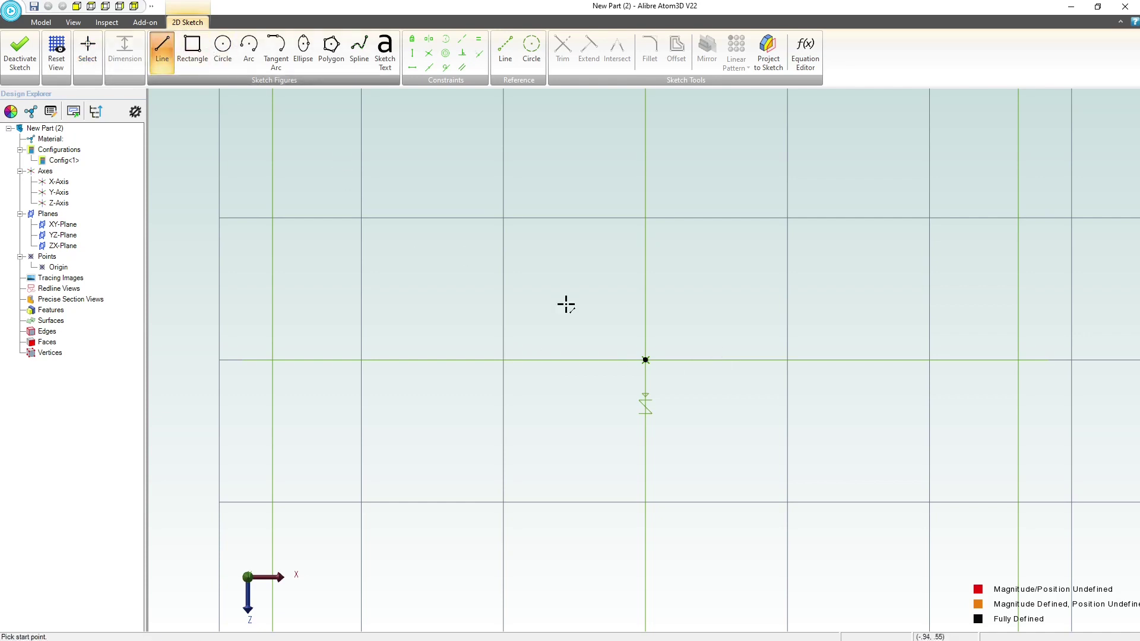
pyautogui.click(646, 359)
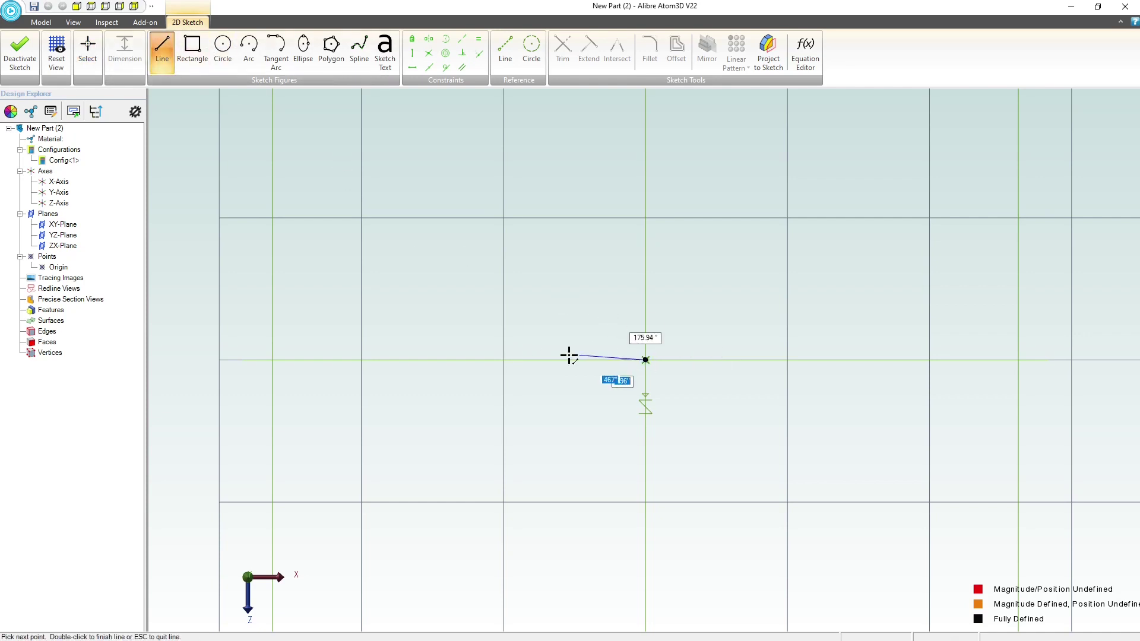
pyautogui.click(528, 360)
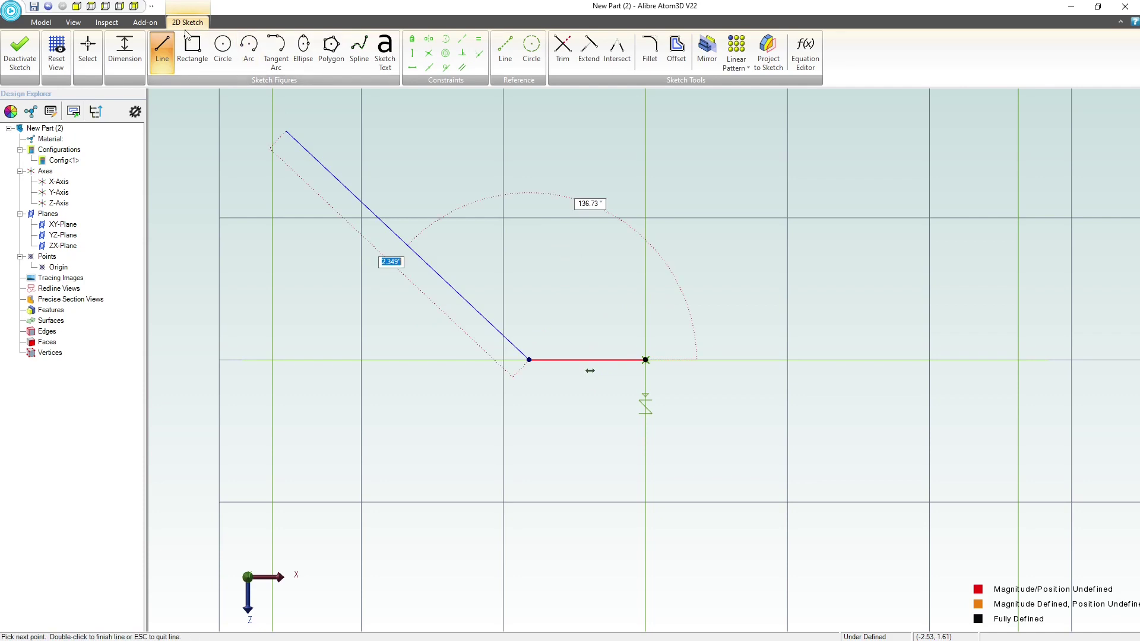
# - Add a tangent arc at the horizontal line's free end, curving upward and ending above the line
pyautogui.click(258, 57)
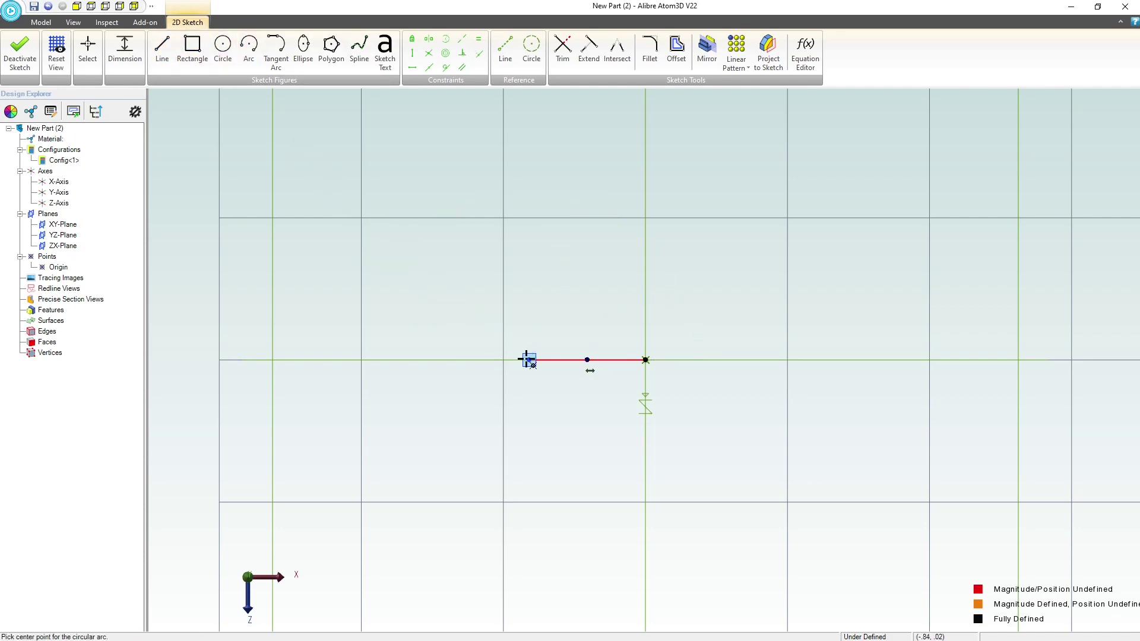
pyautogui.click(528, 360)
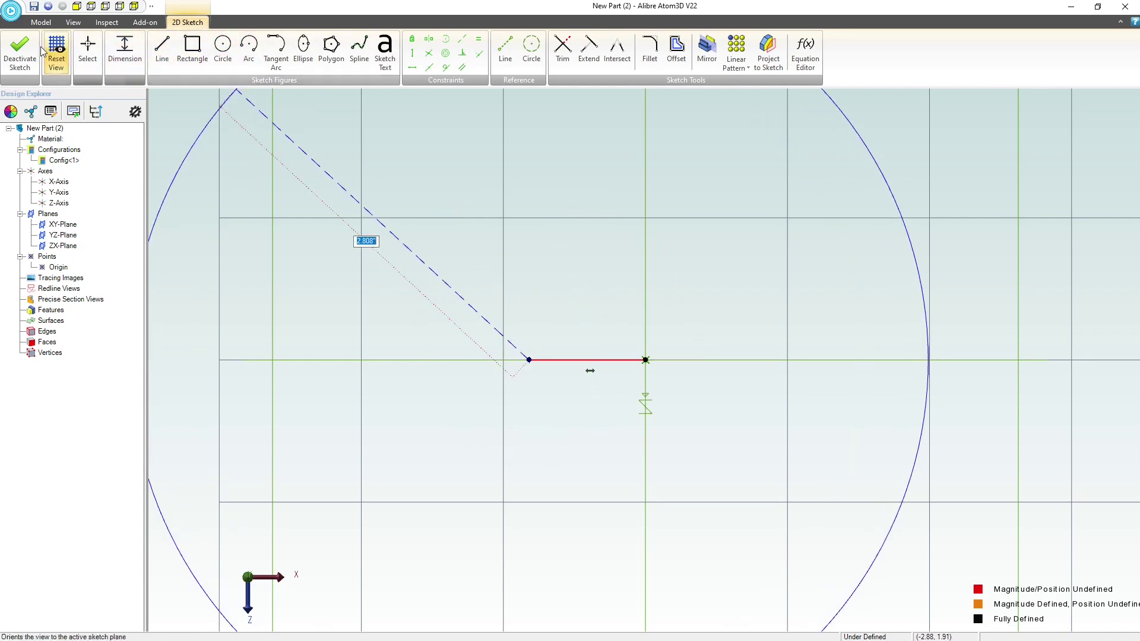
pyautogui.click(265, 58)
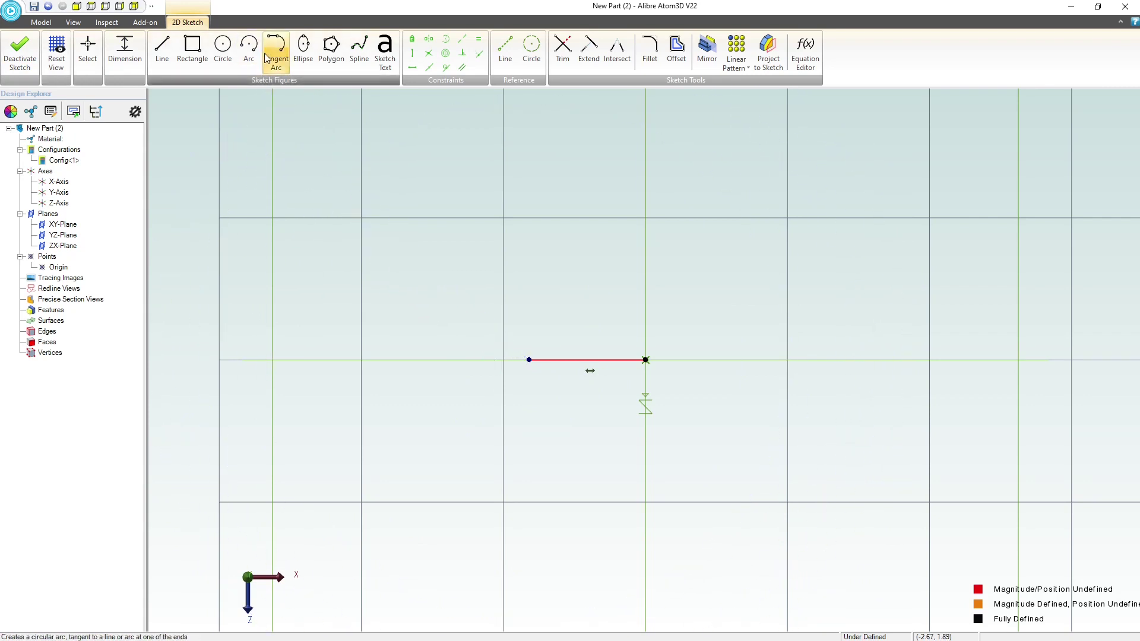
pyautogui.click(529, 360)
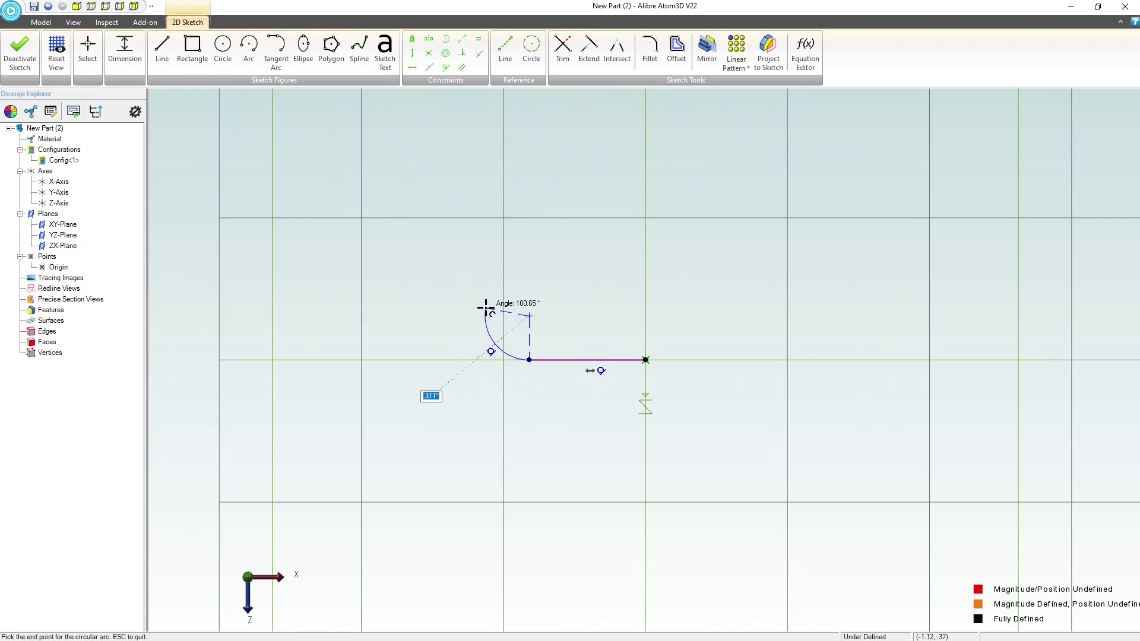
pyautogui.click(484, 281)
# - Draw a slanted line up from the arc's end and a horizontal line from it ending above the origin
pyautogui.click(164, 53)
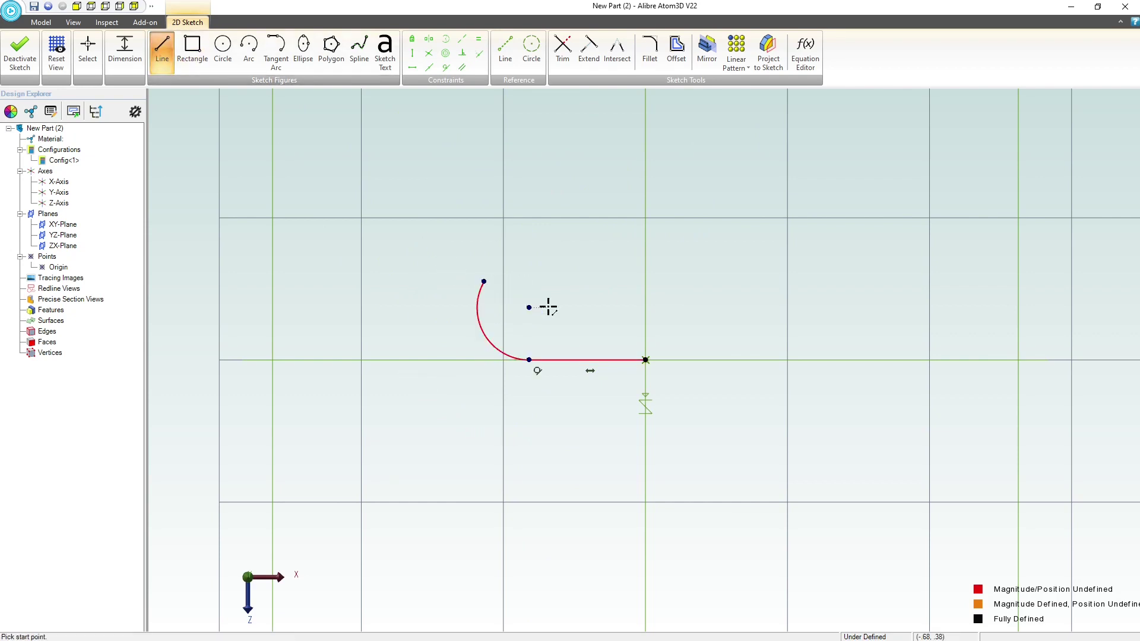
pyautogui.click(484, 281)
pyautogui.click(540, 180)
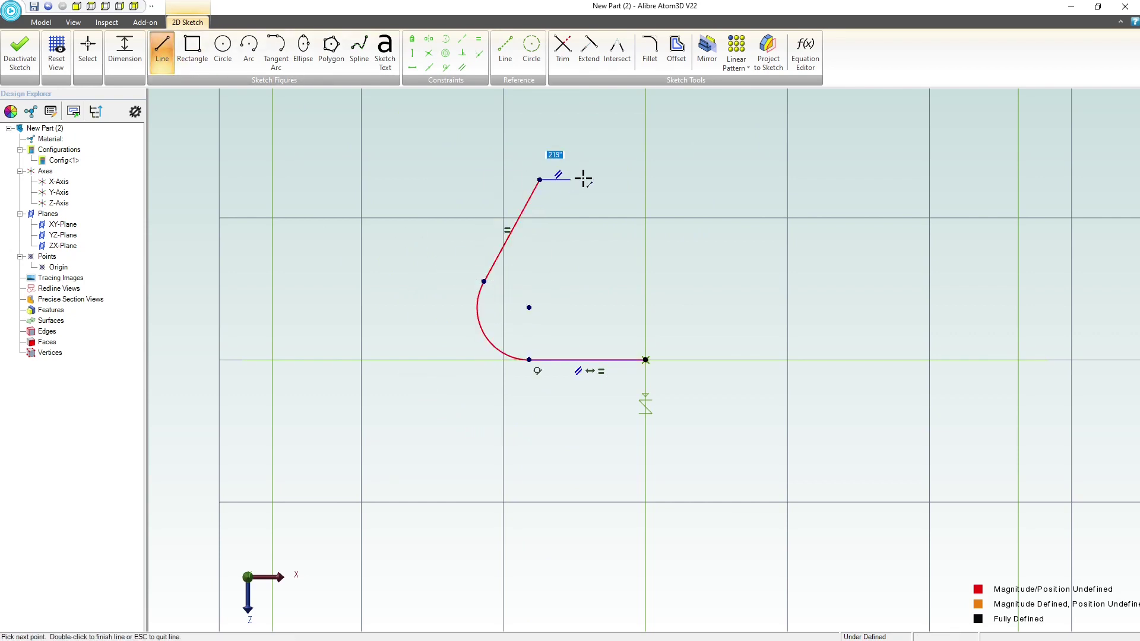
pyautogui.click(645, 180)
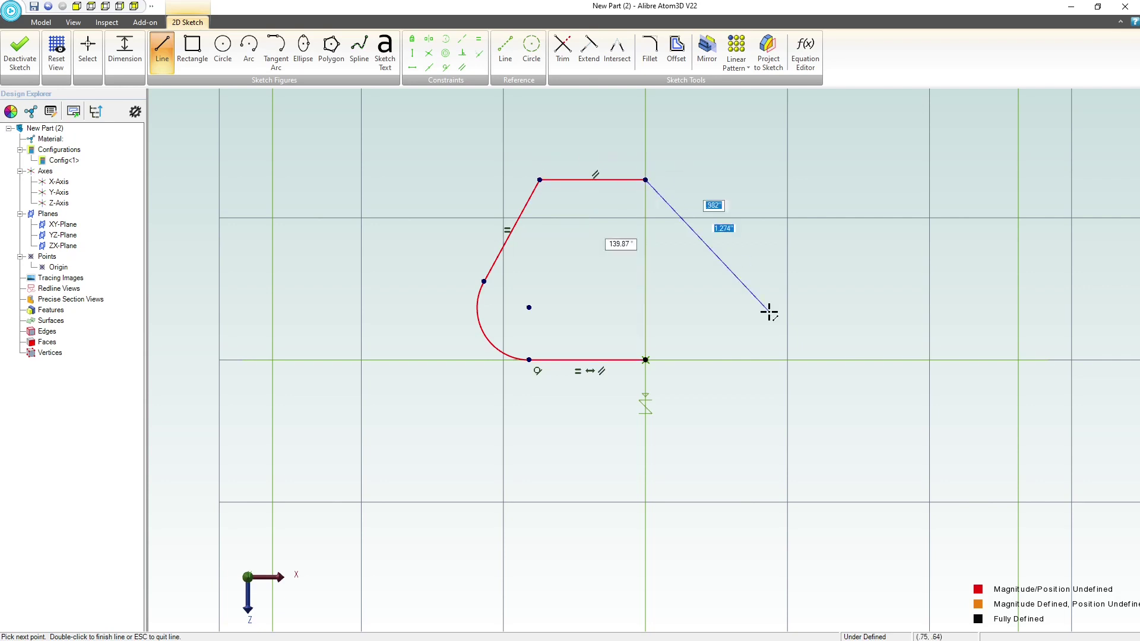
pyautogui.press('Escape')
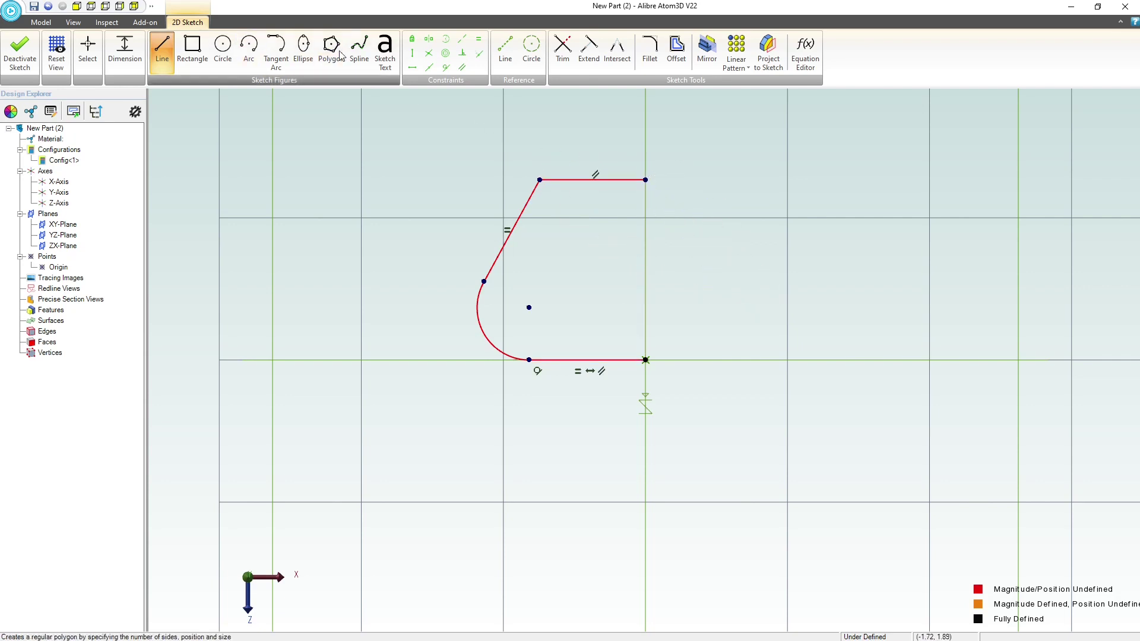
# - Apply a vertical constraint between the upper line's free endpoint and the origin
pyautogui.click(412, 53)
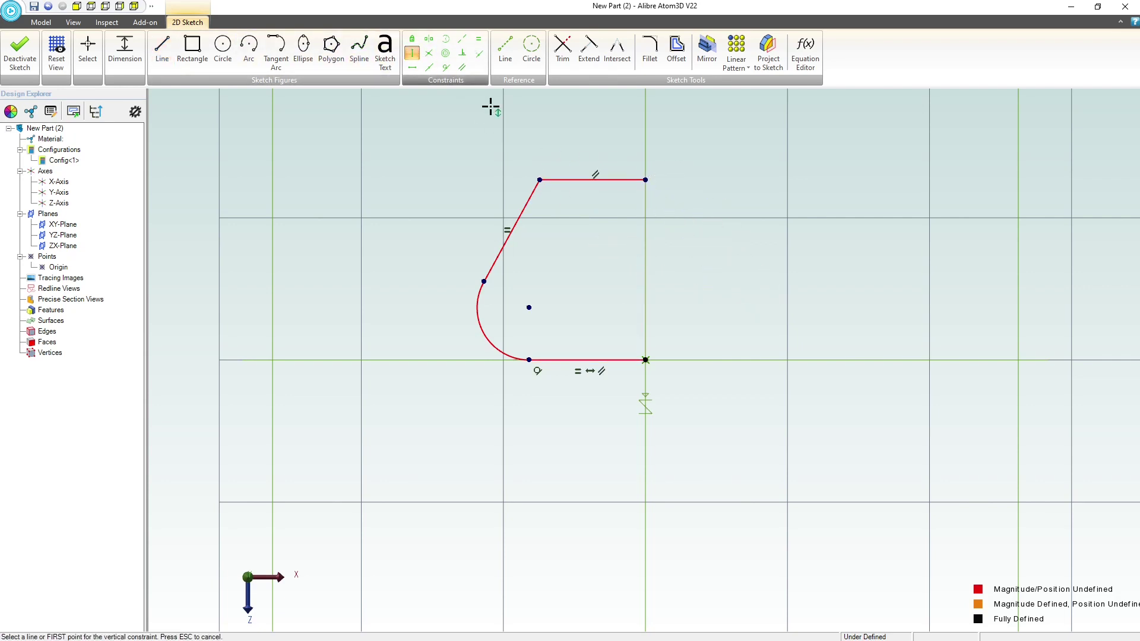
pyautogui.click(645, 180)
pyautogui.click(646, 360)
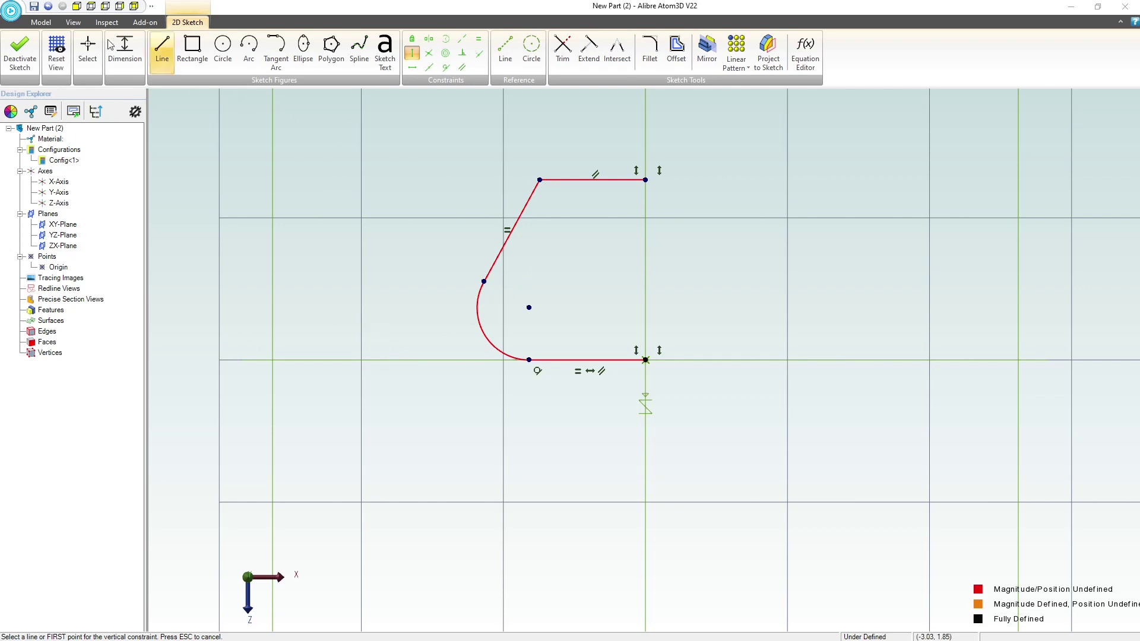
pyautogui.press('Escape')
# - Dimension the angle between the slanted line and the Z-Axis to 15 degrees
pyautogui.click(530, 207)
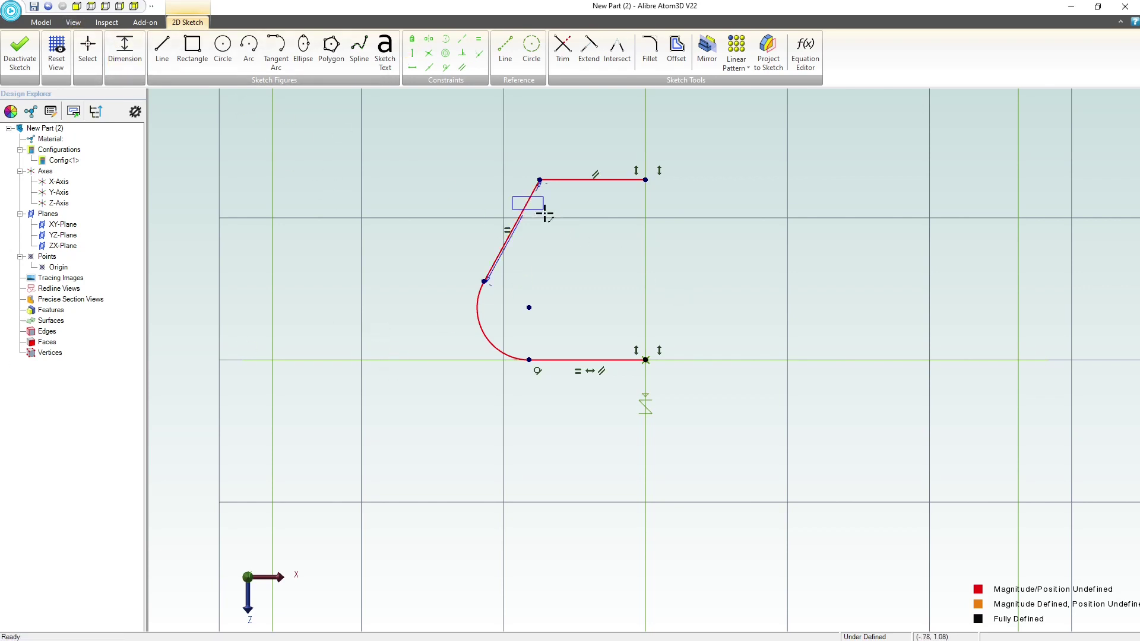
pyautogui.click(646, 239)
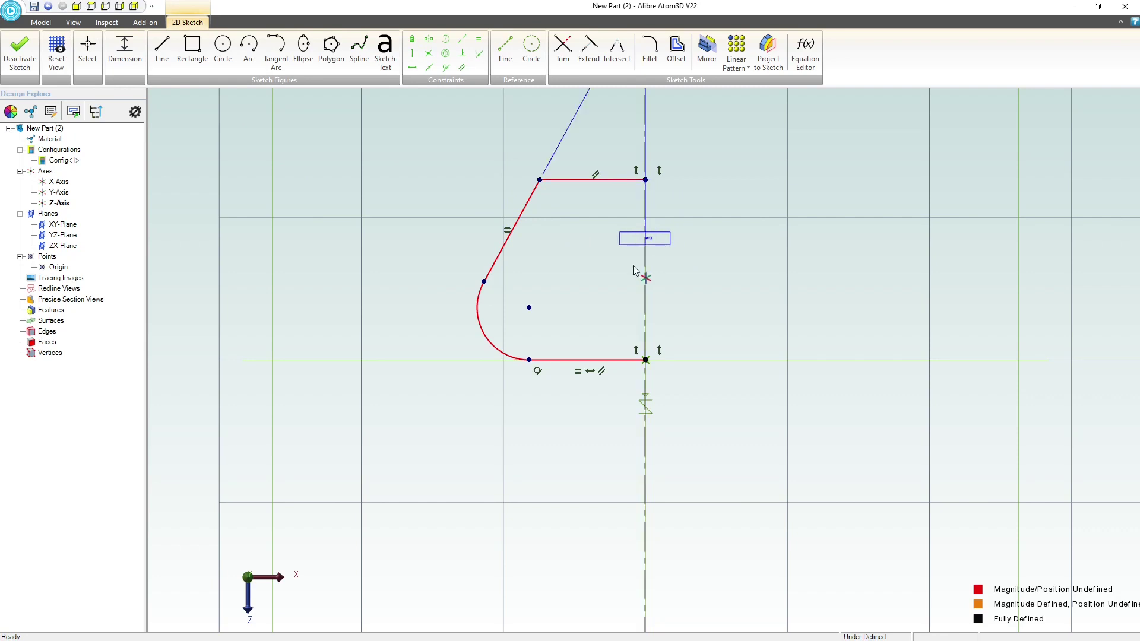
pyautogui.click(548, 426)
pyautogui.write('15')
pyautogui.press('Return')
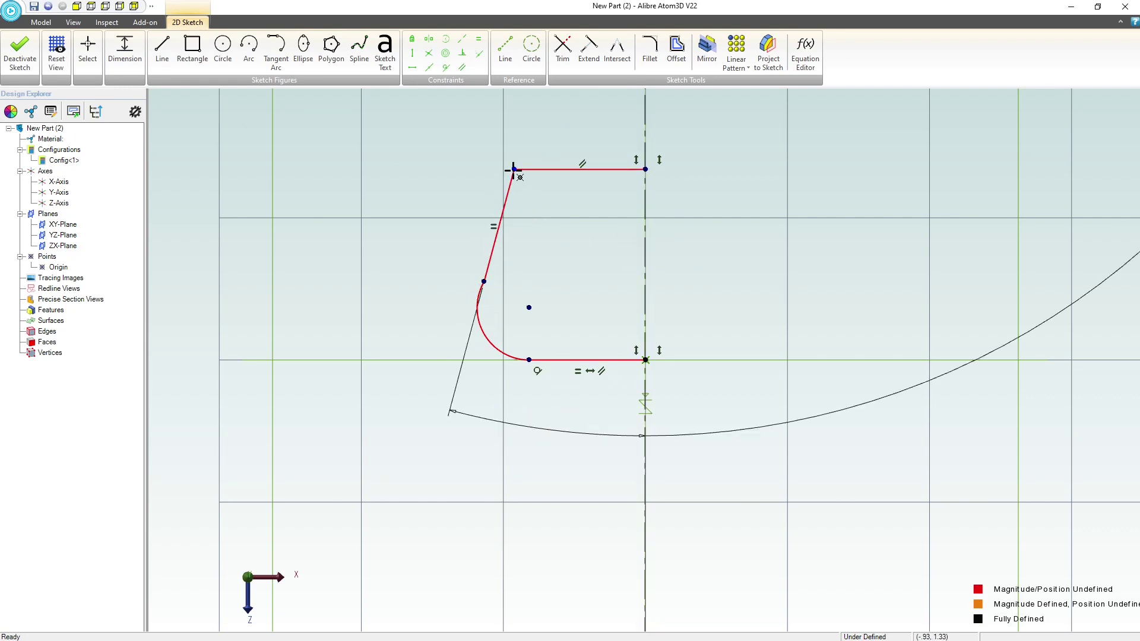
# - Dimension the vertical distance between the slanted line's upper endpoint and the origin to 1.000 inch
pyautogui.click(646, 361)
pyautogui.click(337, 251)
pyautogui.write('1.5')
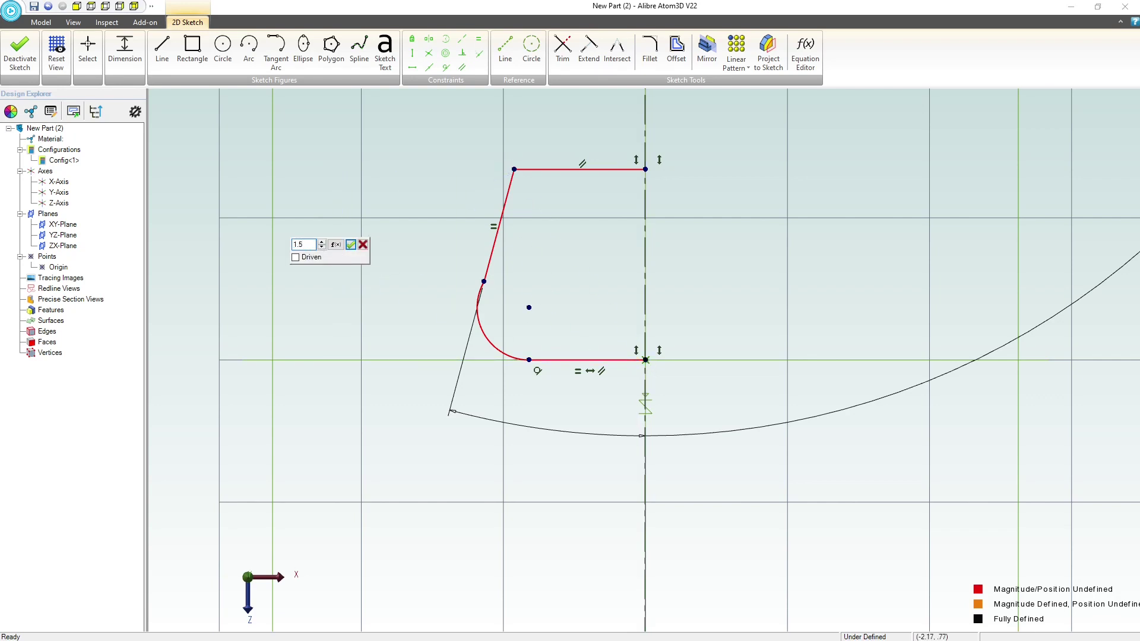
pyautogui.press('Return')
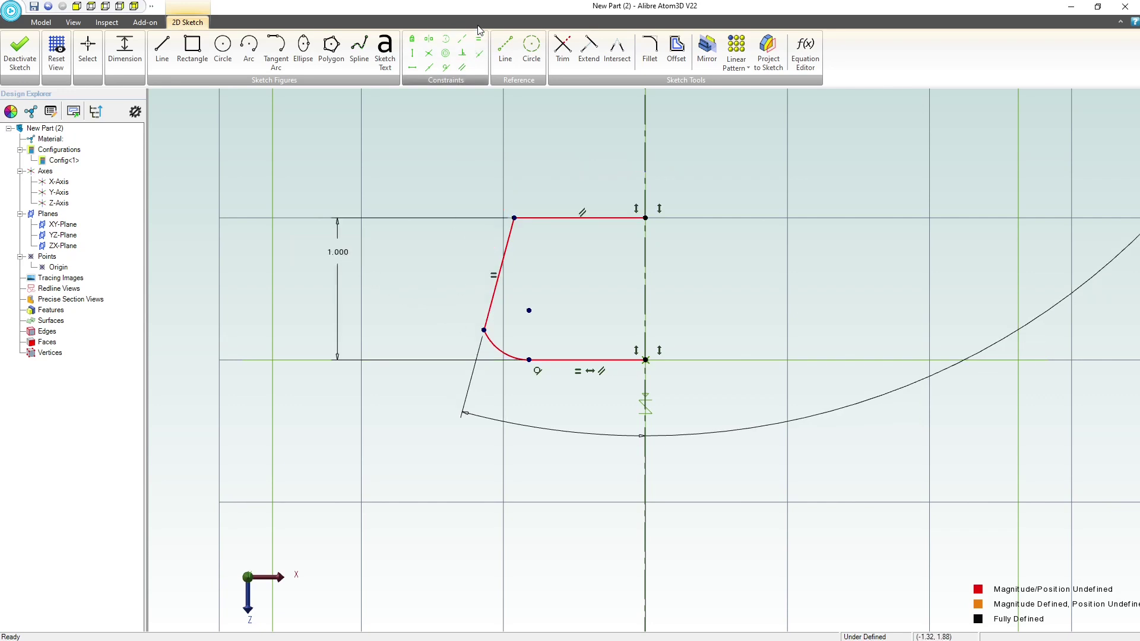
# - Apply a tangent constraint between the arc and the slanted line
pyautogui.click(446, 67)
pyautogui.click(497, 343)
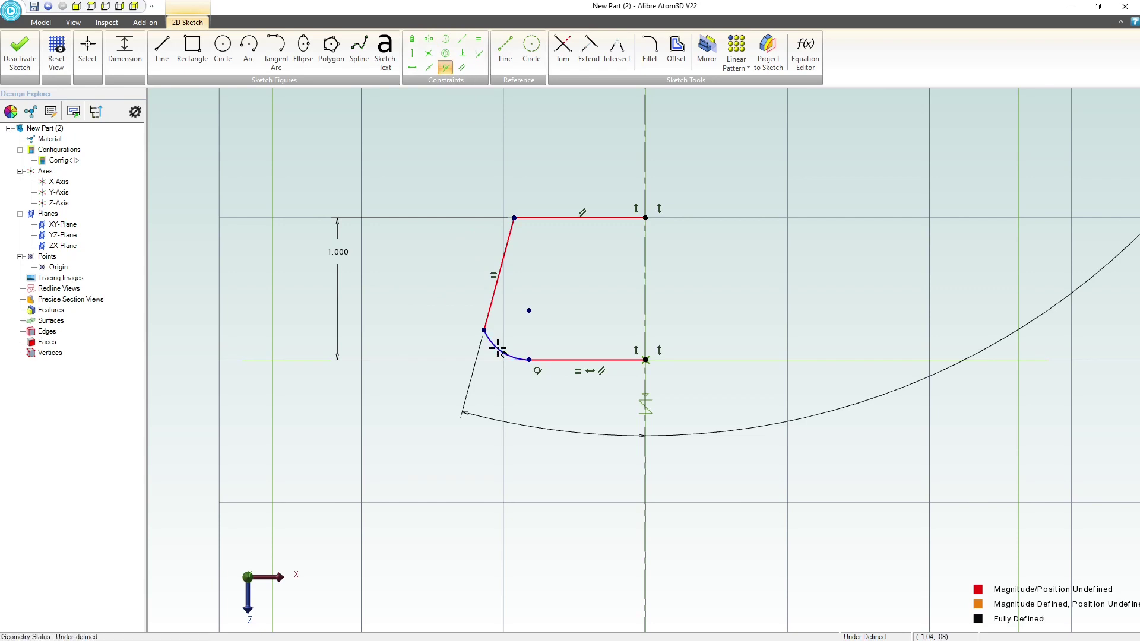
pyautogui.click(491, 304)
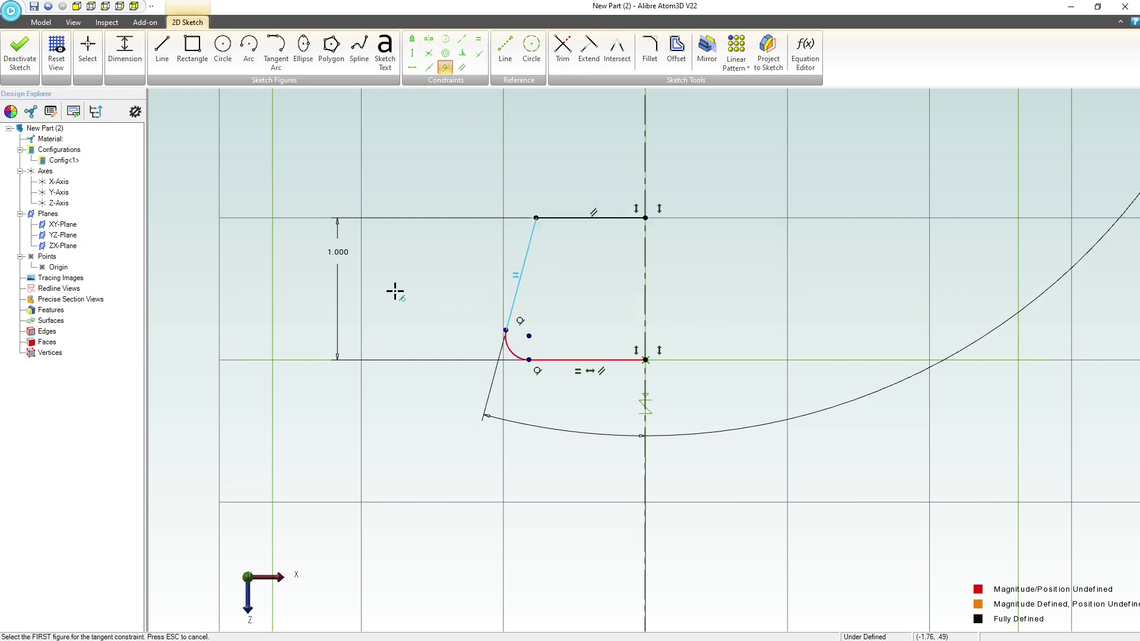
pyautogui.press('Escape')
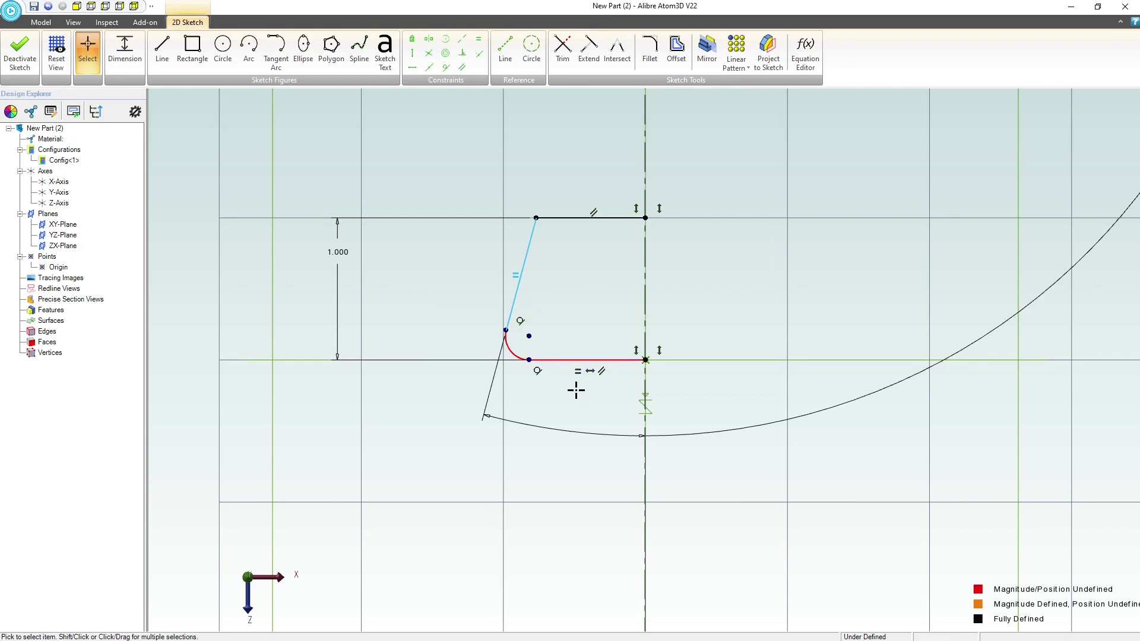
# - Delete the equal constraint between the slanted and bottom lines, and widen the profile by moving the arc's upper endpoint outward
pyautogui.click(590, 373)
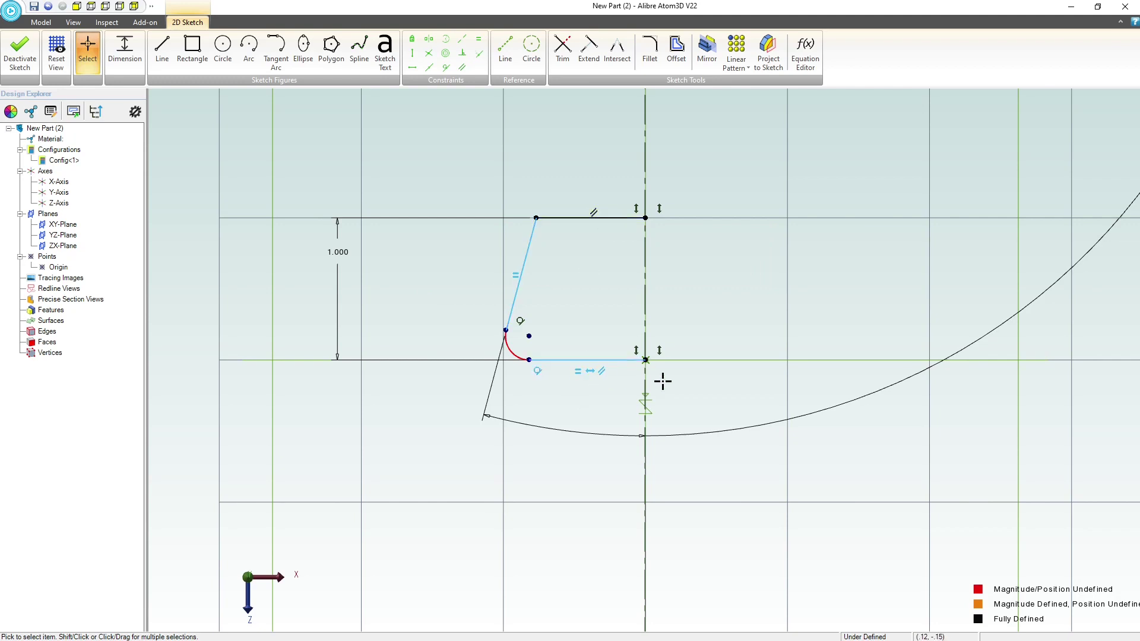
pyautogui.press('Delete')
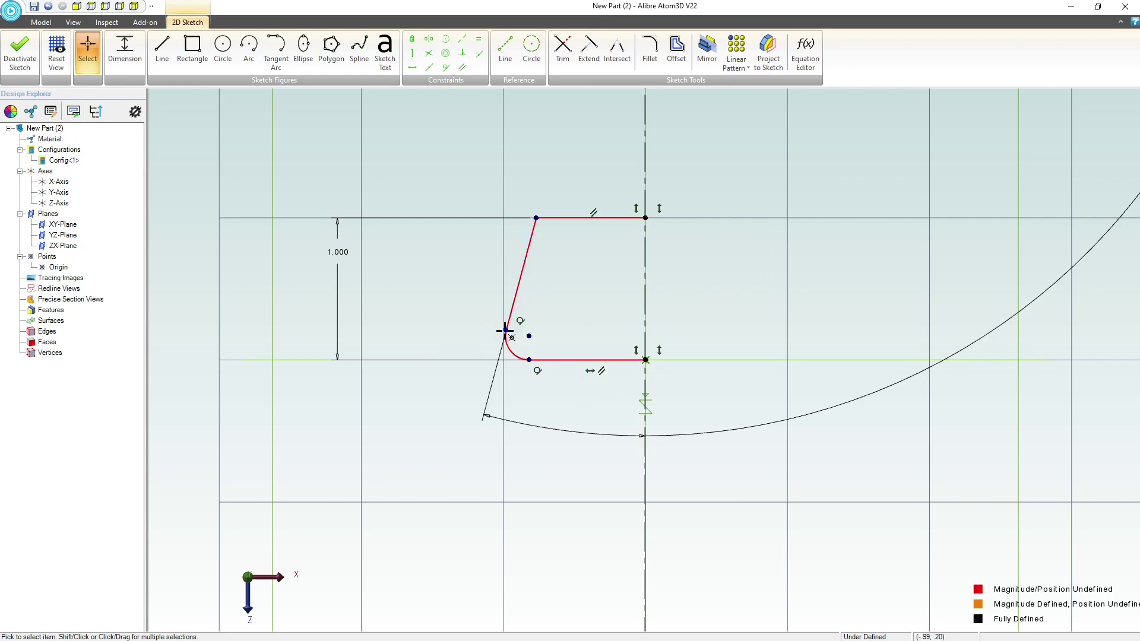
pyautogui.moveTo(506, 331)
pyautogui.mouseDown()
pyautogui.moveTo(394, 303)
pyautogui.moveTo(486, 322)
pyautogui.mouseUp()
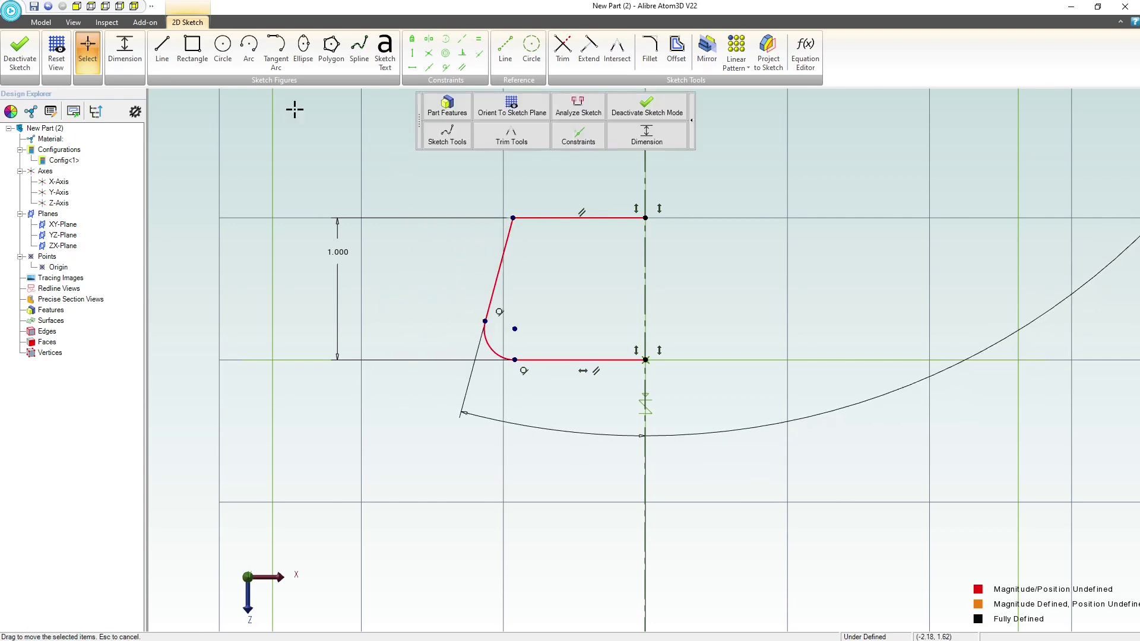
# - Dimension the upper horizontal line's length to 1.275 inches
pyautogui.click(123, 51)
pyautogui.click(570, 219)
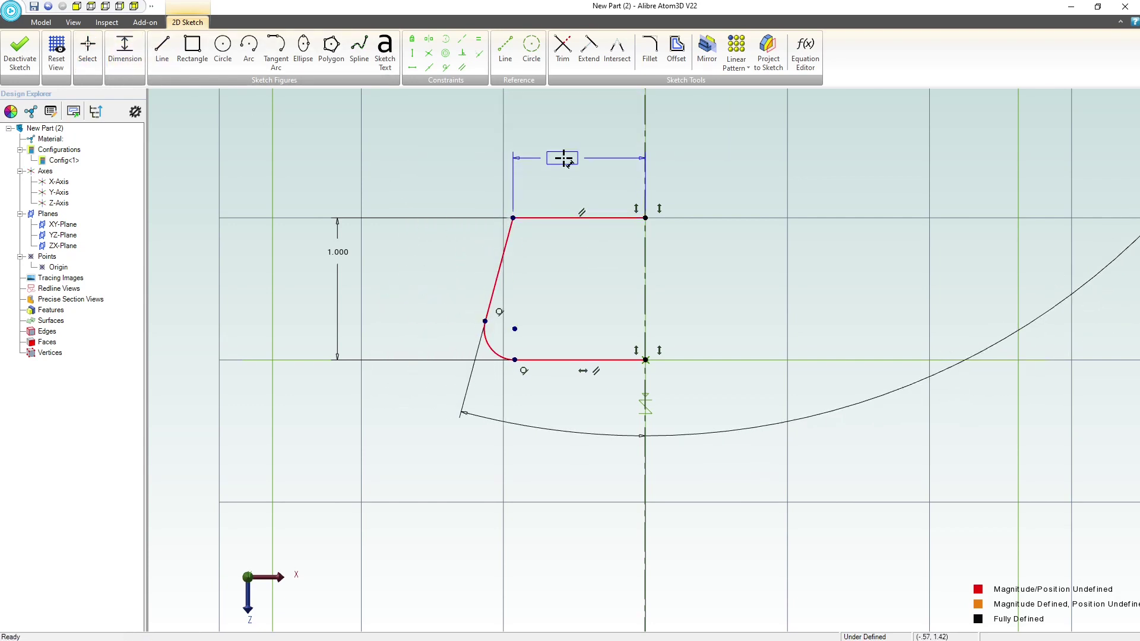
pyautogui.click(640, 147)
pyautogui.write('1')
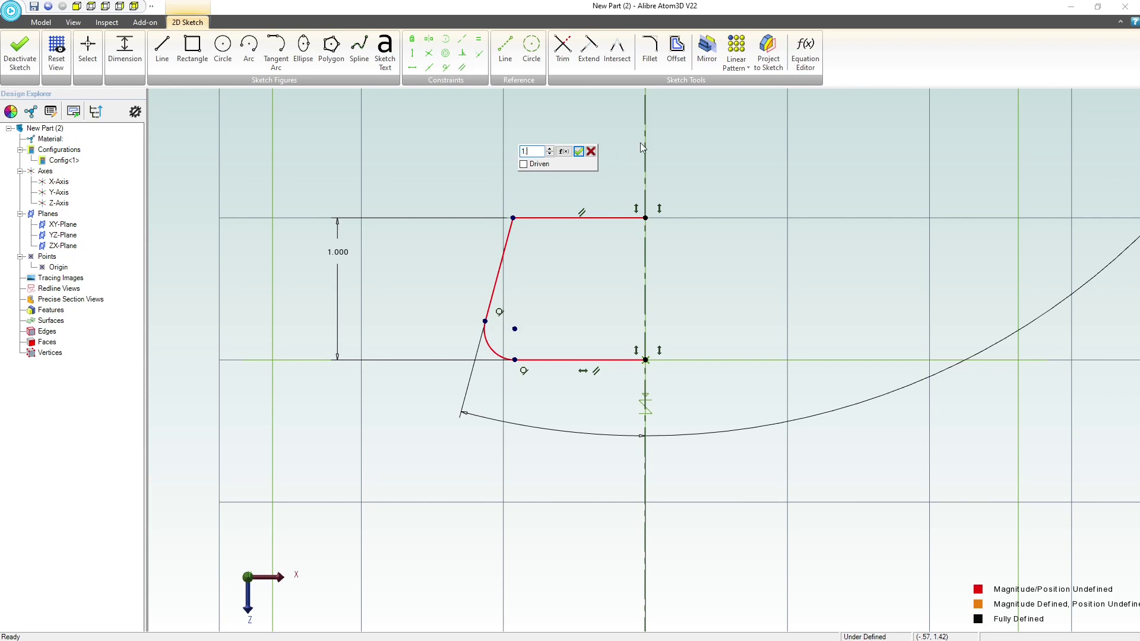
pyautogui.write('.275')
pyautogui.press('Return')
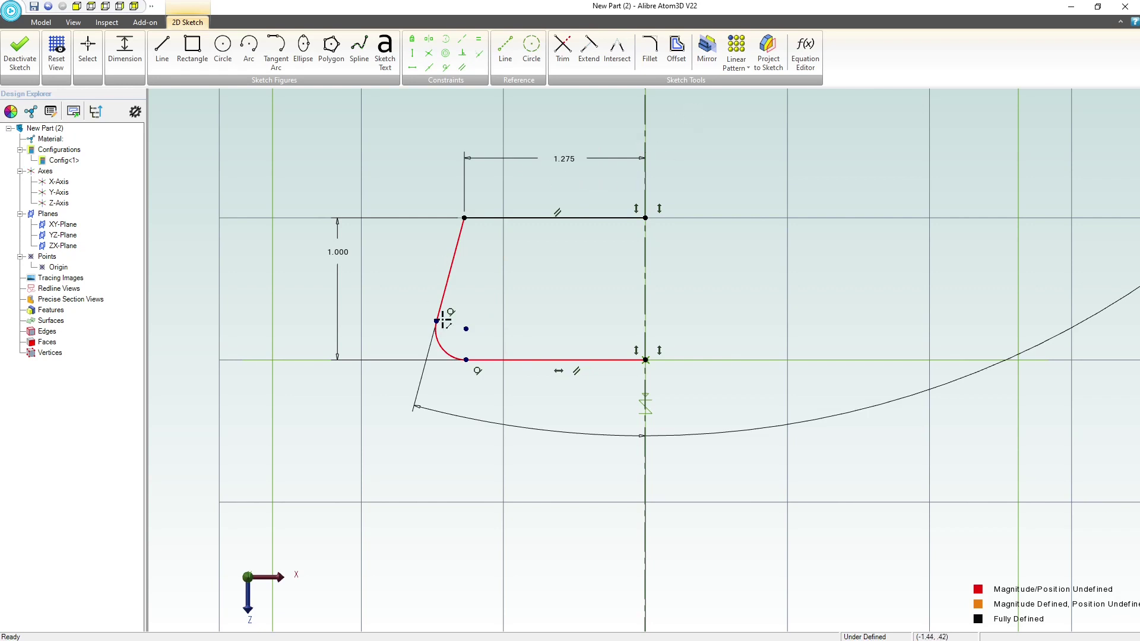
# - Dimension the tangent arc's radius to 2.3 inches
pyautogui.click(439, 348)
pyautogui.click(327, 395)
pyautogui.write('2.3')
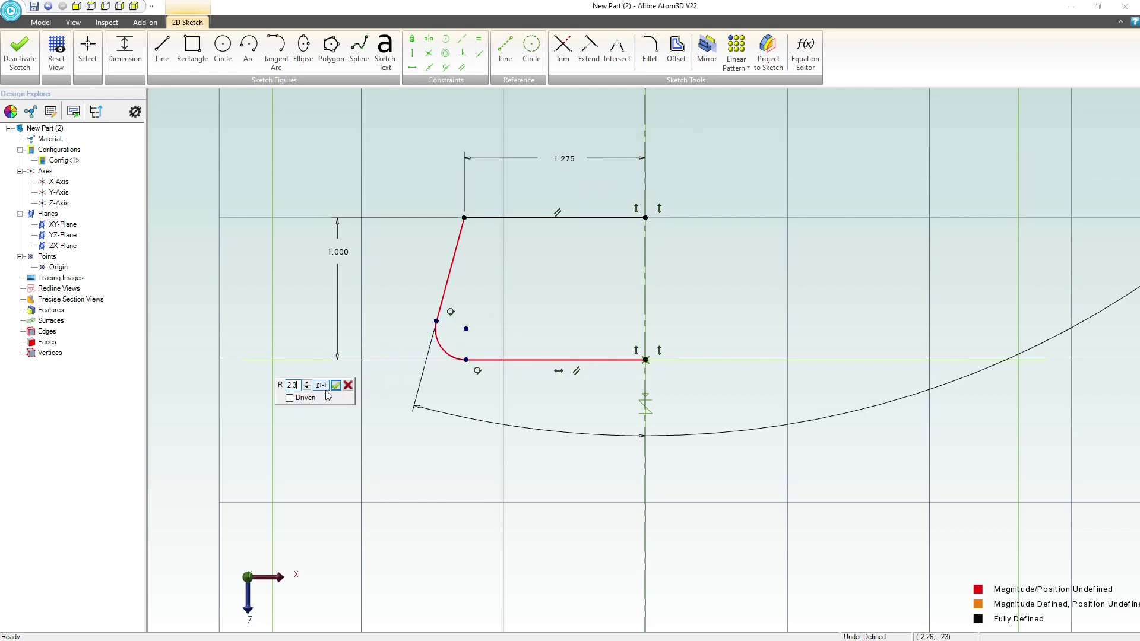
pyautogui.press('Return')
pyautogui.press('Escape')
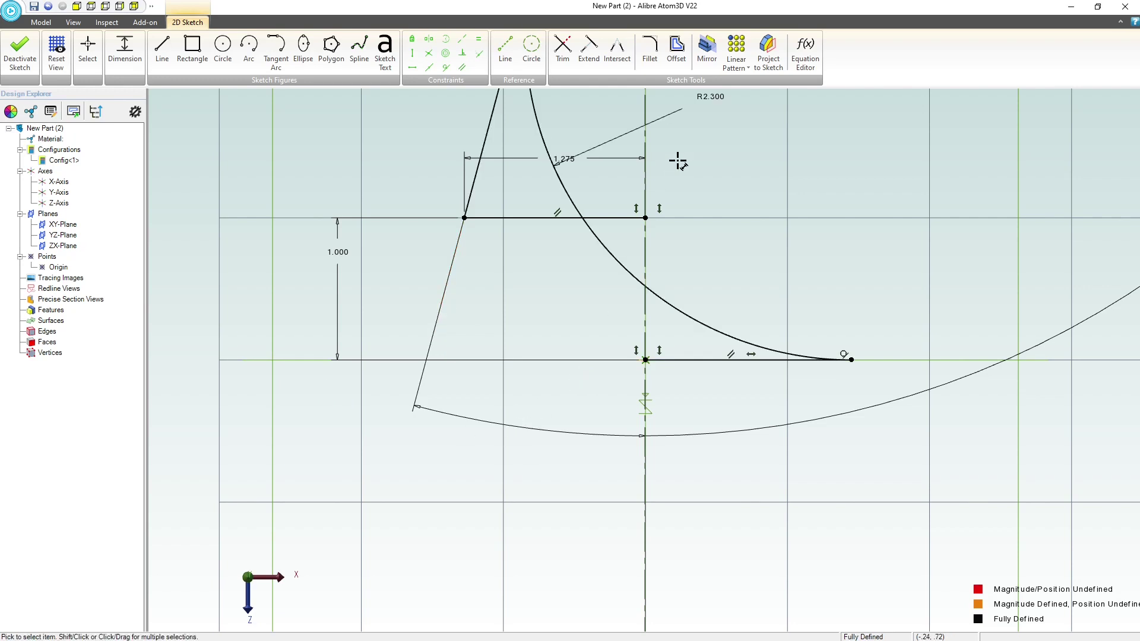
# - Set the tangent arc's radius to 0.230 inches
pyautogui.doubleClick(715, 101)
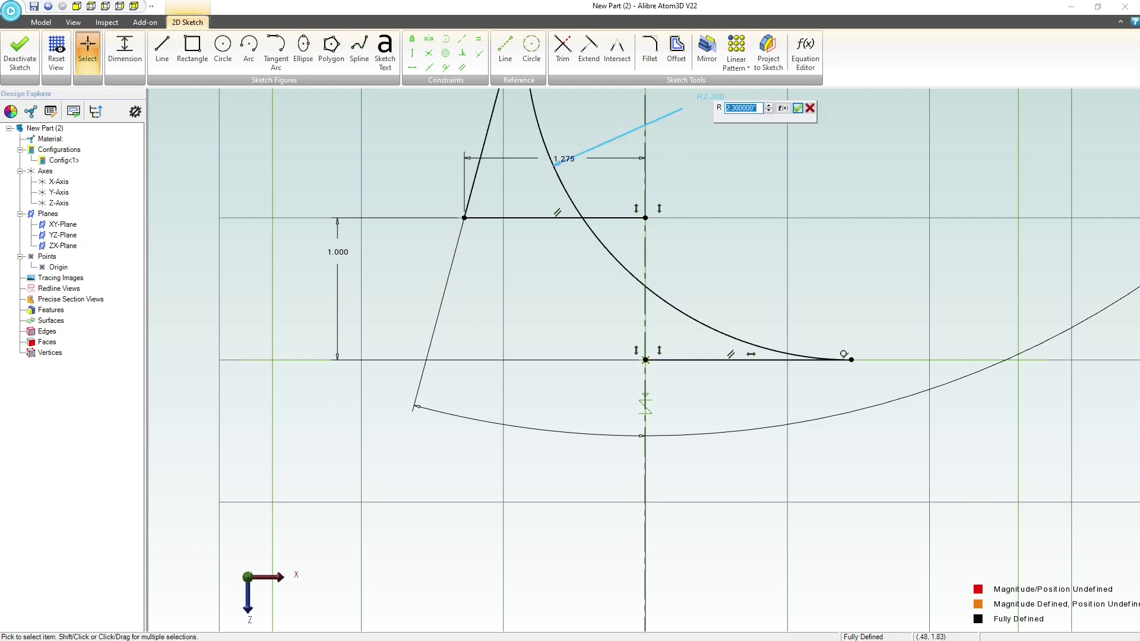
pyautogui.write('.25')
pyautogui.press('Return')
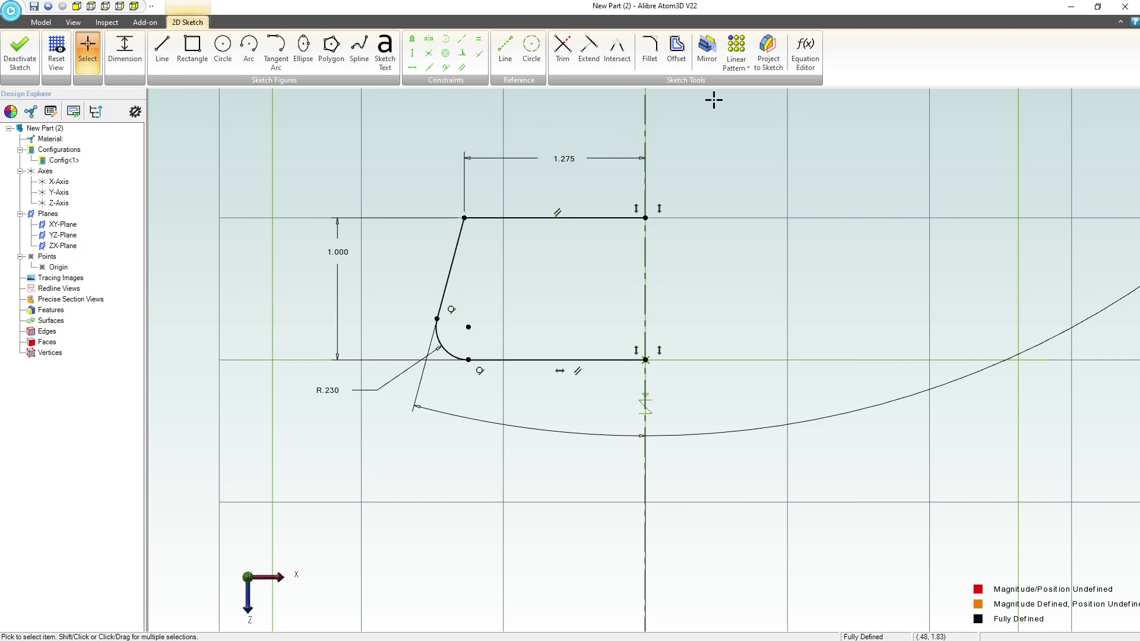
# - Mirror the upper line, slanted line, tangent arc and bottom line about the vertical reference line to close the profile
pyautogui.click(707, 51)
pyautogui.click(587, 218)
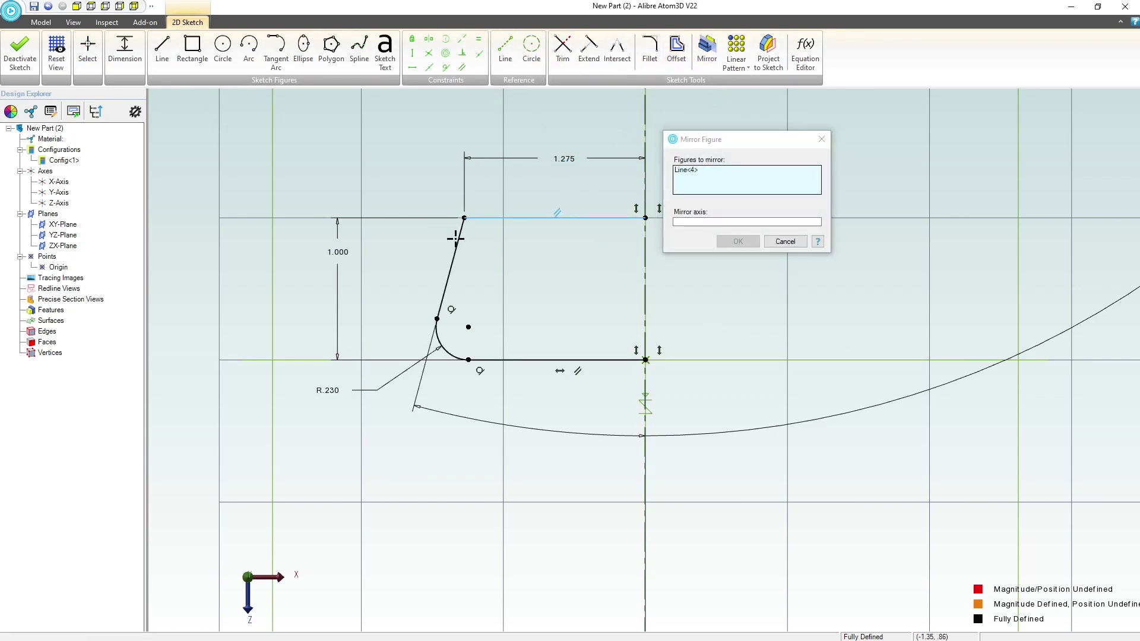
pyautogui.click(459, 240)
pyautogui.click(449, 357)
pyautogui.click(522, 360)
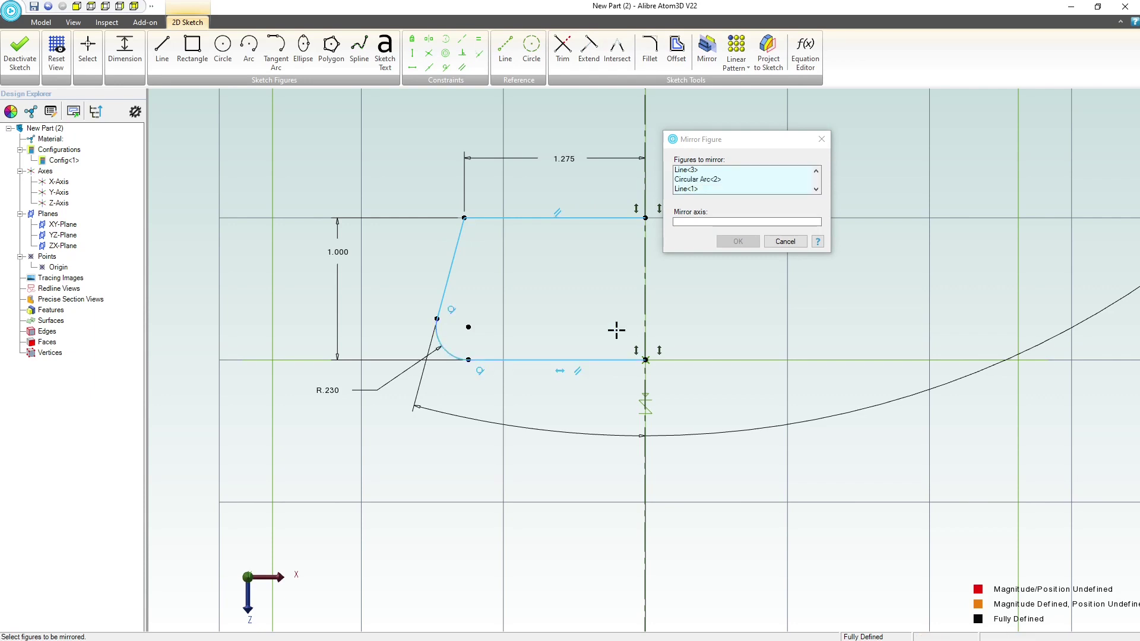
pyautogui.click(698, 227)
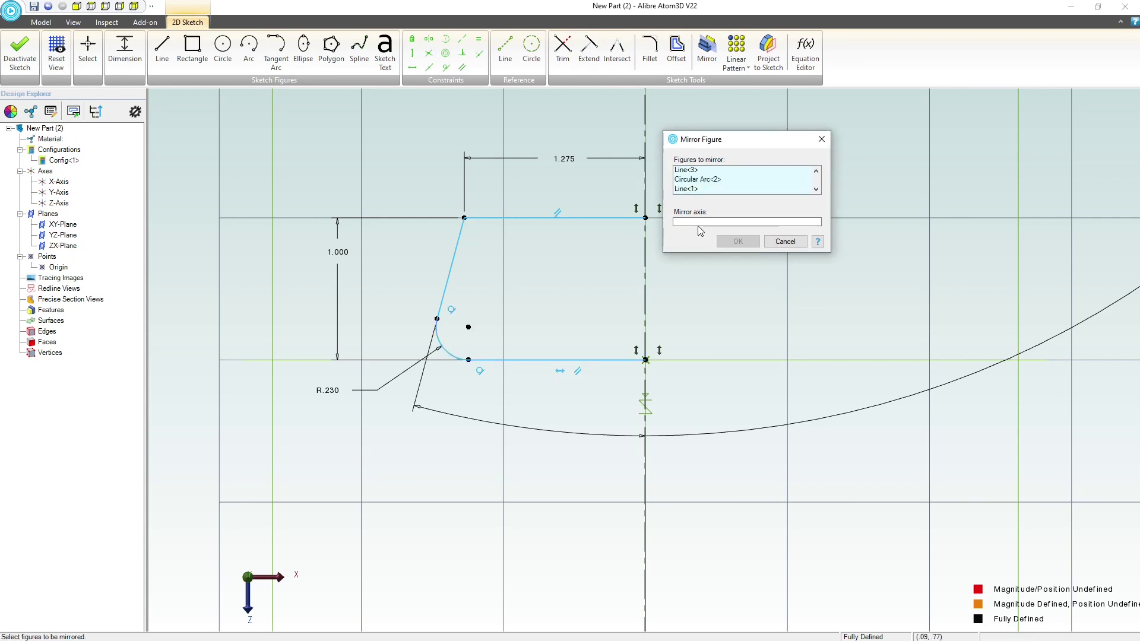
pyautogui.click(646, 247)
pyautogui.click(738, 242)
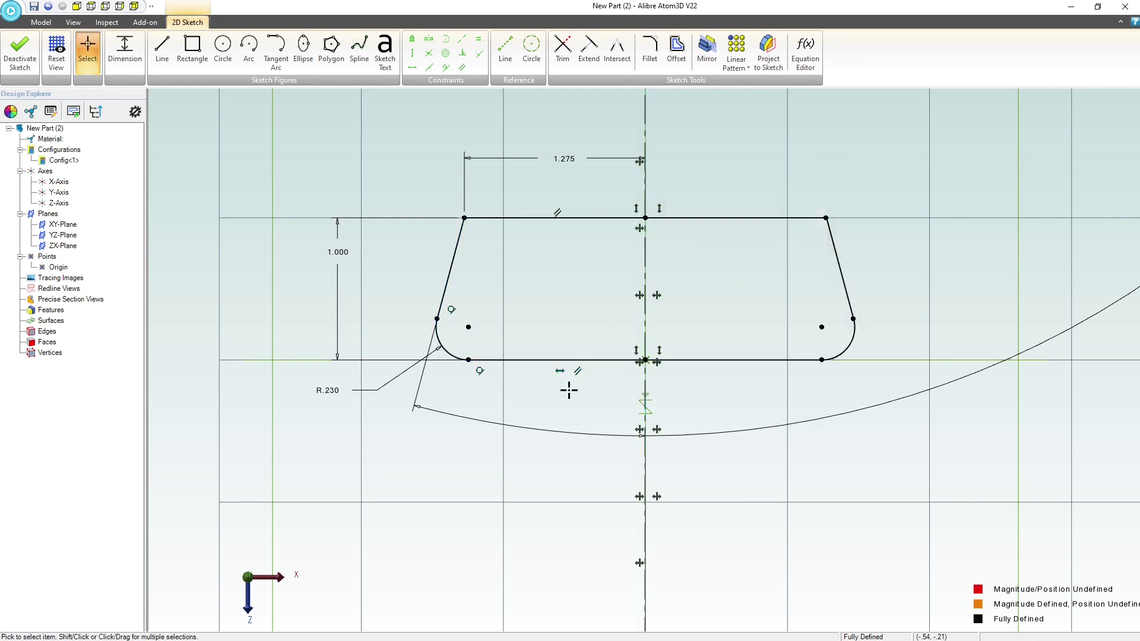
# - Finish the sketch and extrude the mirrored profile as a boss to a depth of 2.3 inches along its normal
pyautogui.click(19, 50)
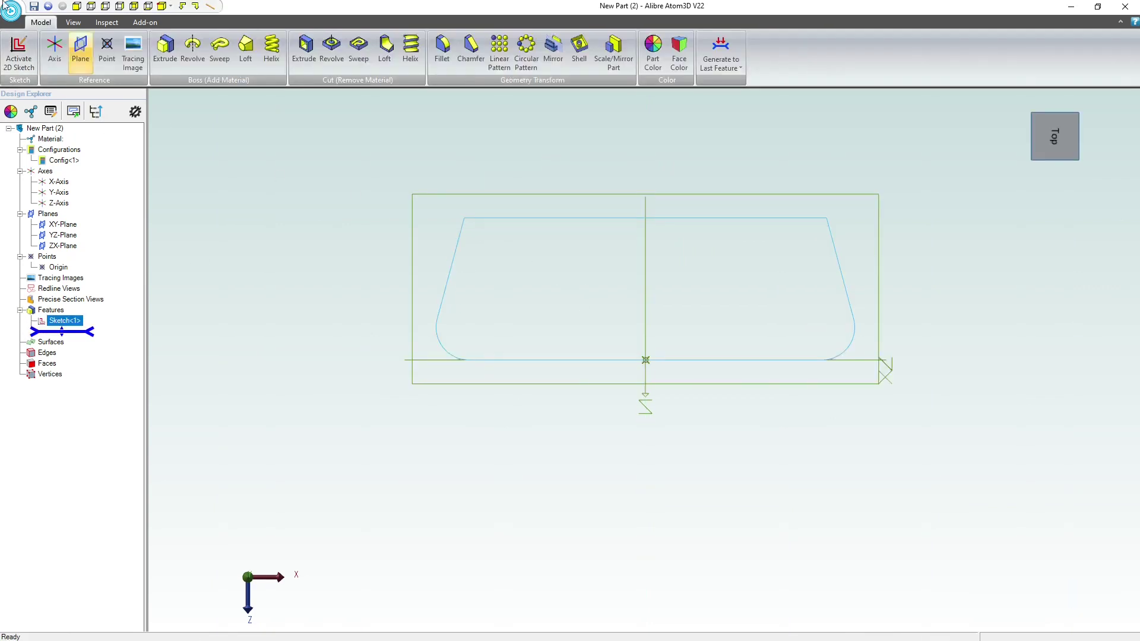
pyautogui.click(193, 47)
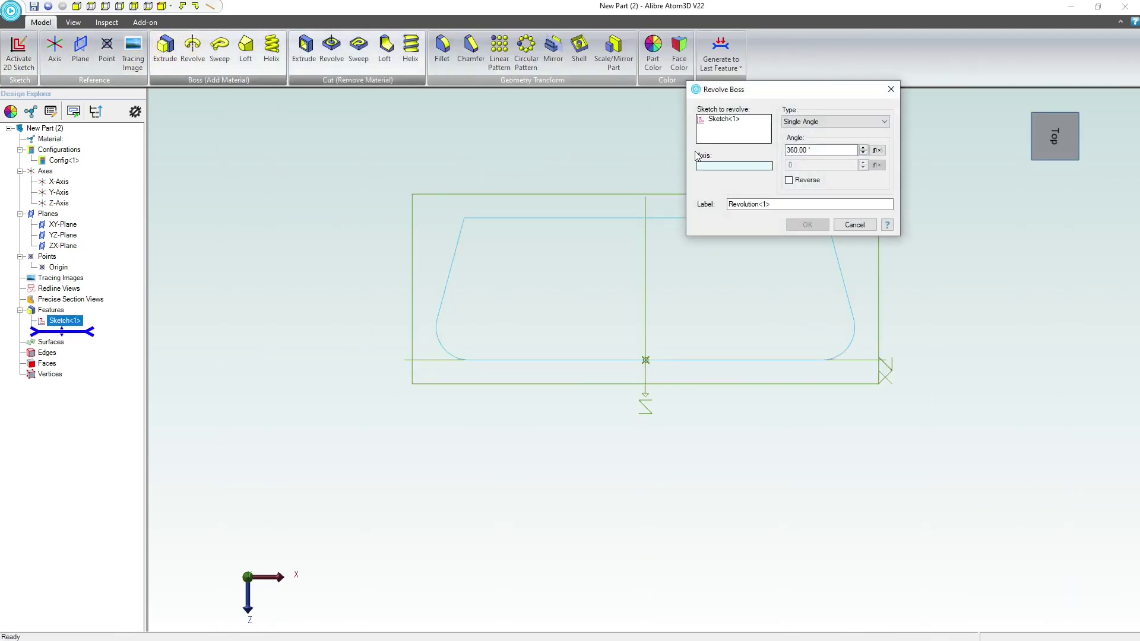
pyautogui.click(855, 224)
pyautogui.click(165, 48)
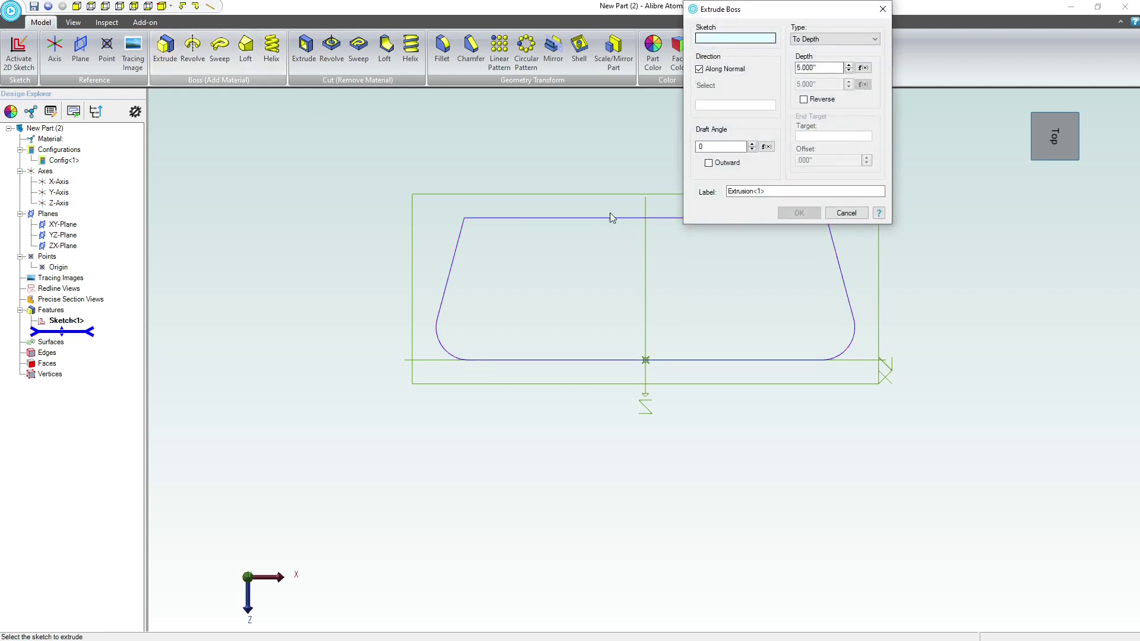
pyautogui.click(612, 218)
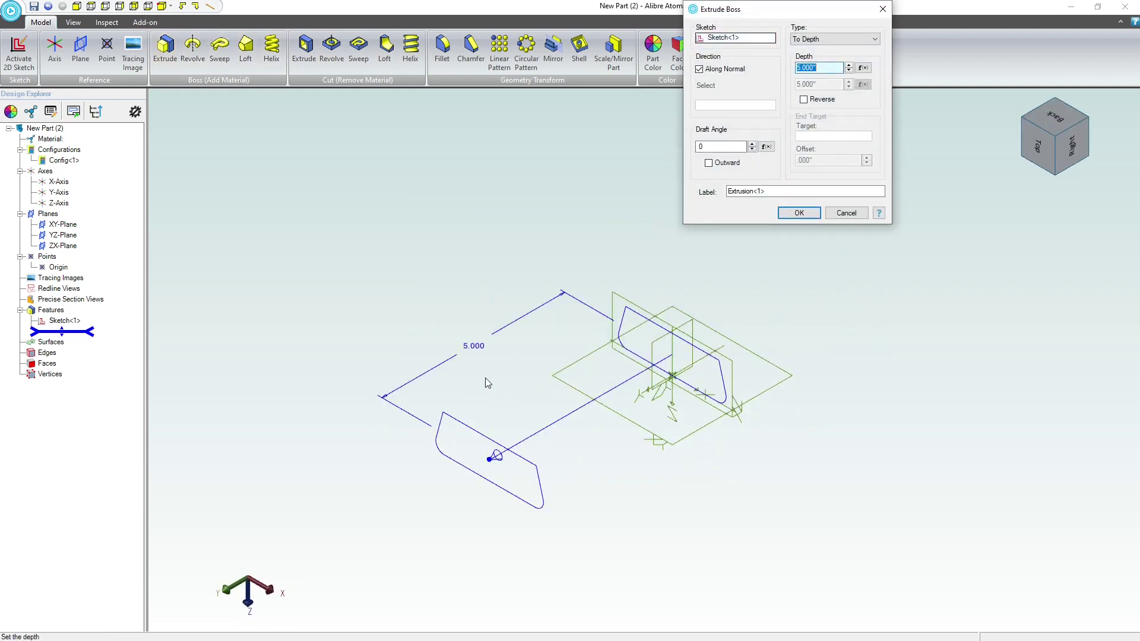
pyautogui.write('2.3')
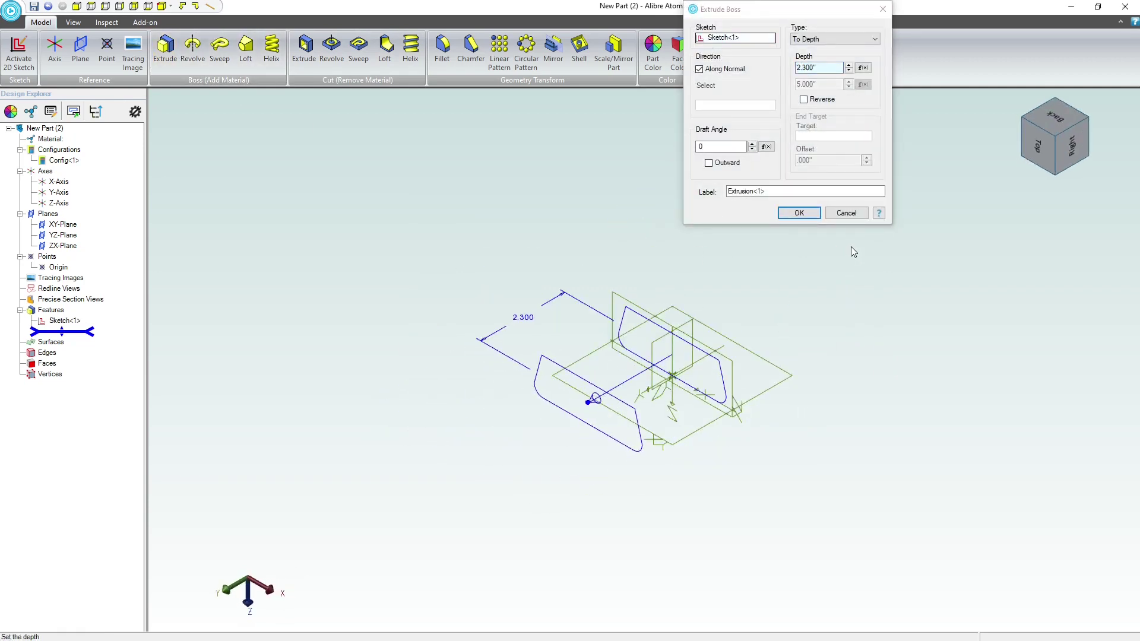
pyautogui.click(800, 213)
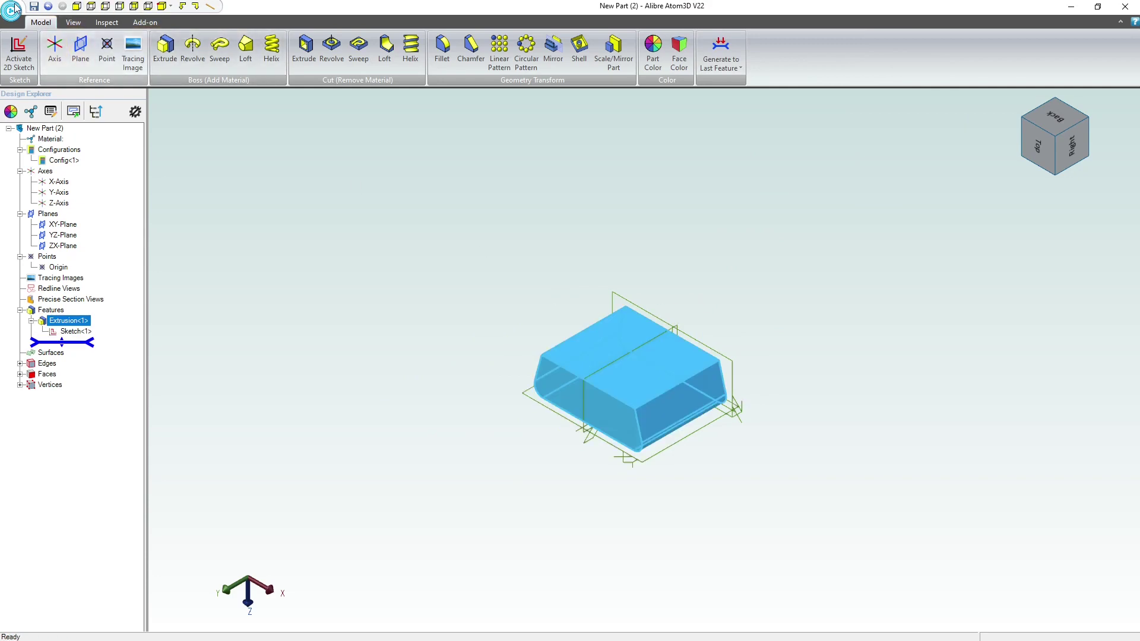
# - Save the part as Neck and close its window
pyautogui.click(33, 7)
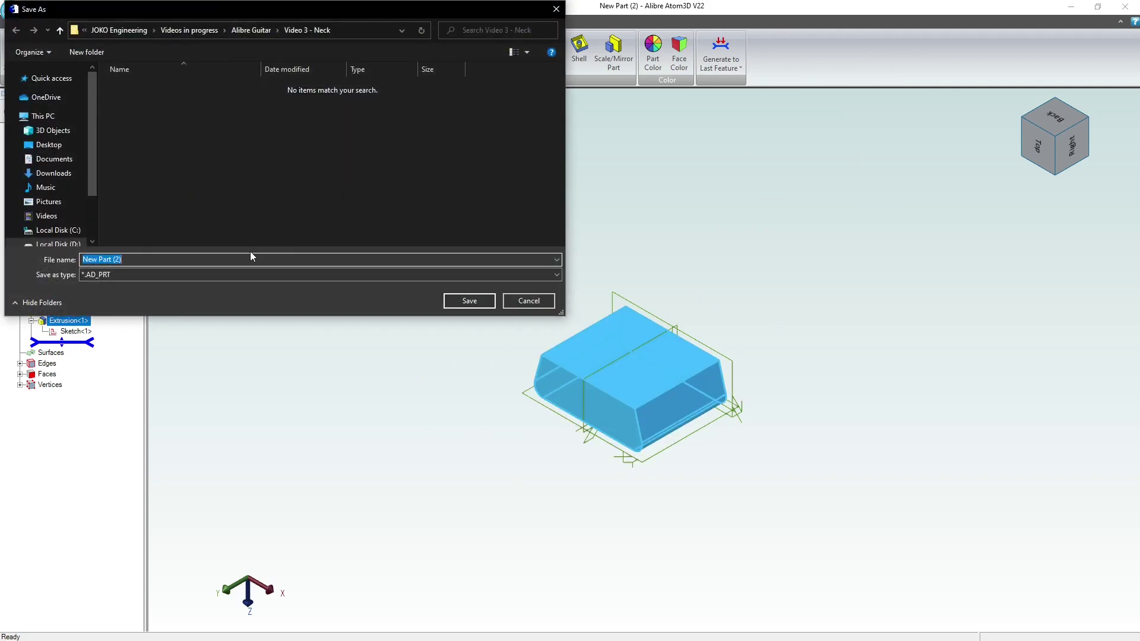
pyautogui.write('Neck')
pyautogui.press('Return')
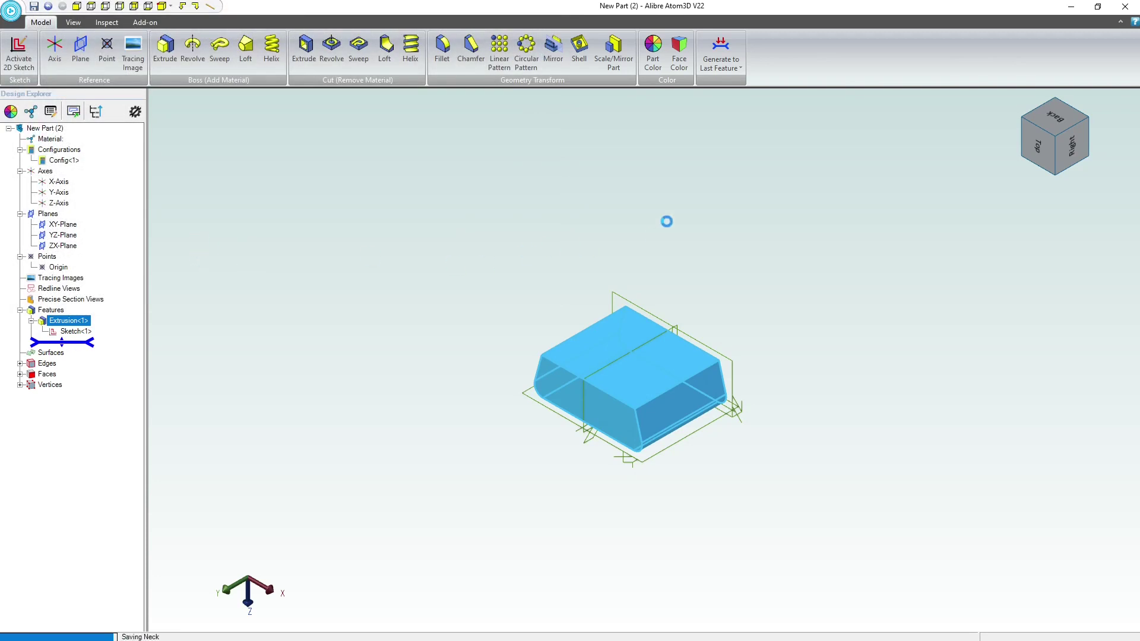
pyautogui.click(1122, 21)
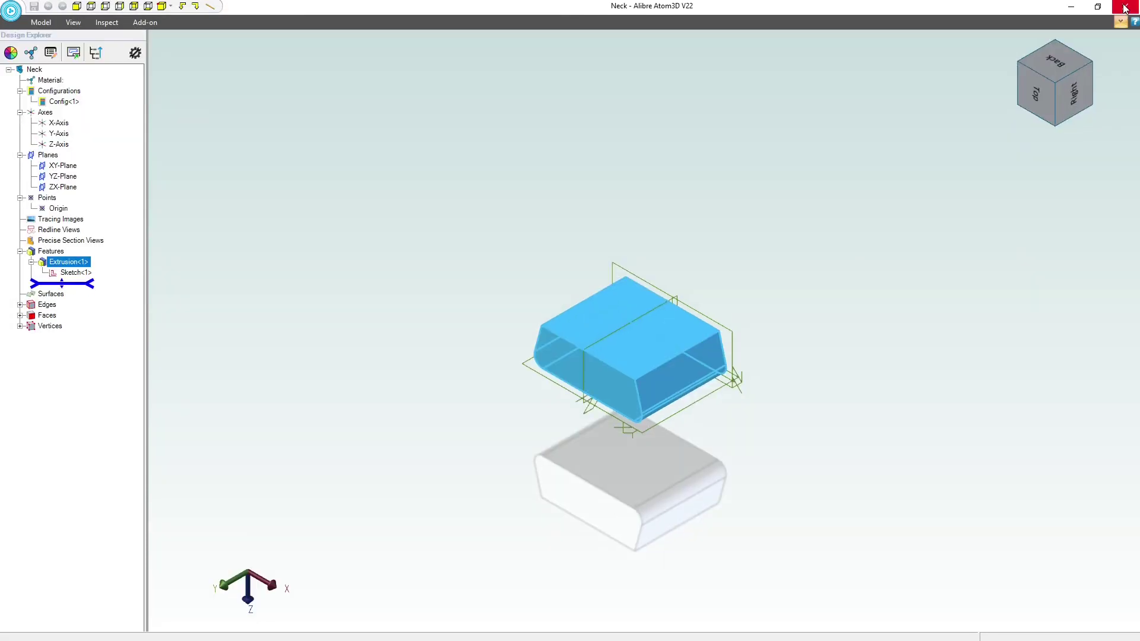
pyautogui.click(1126, 7)
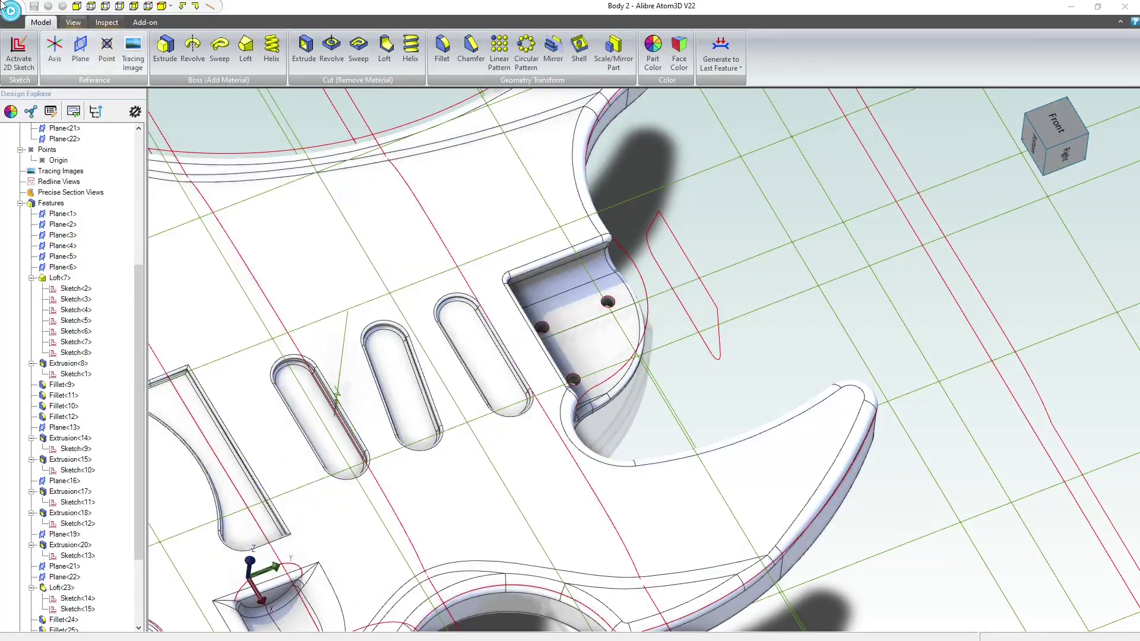
# - Create a new assembly
pyautogui.click(12, 13)
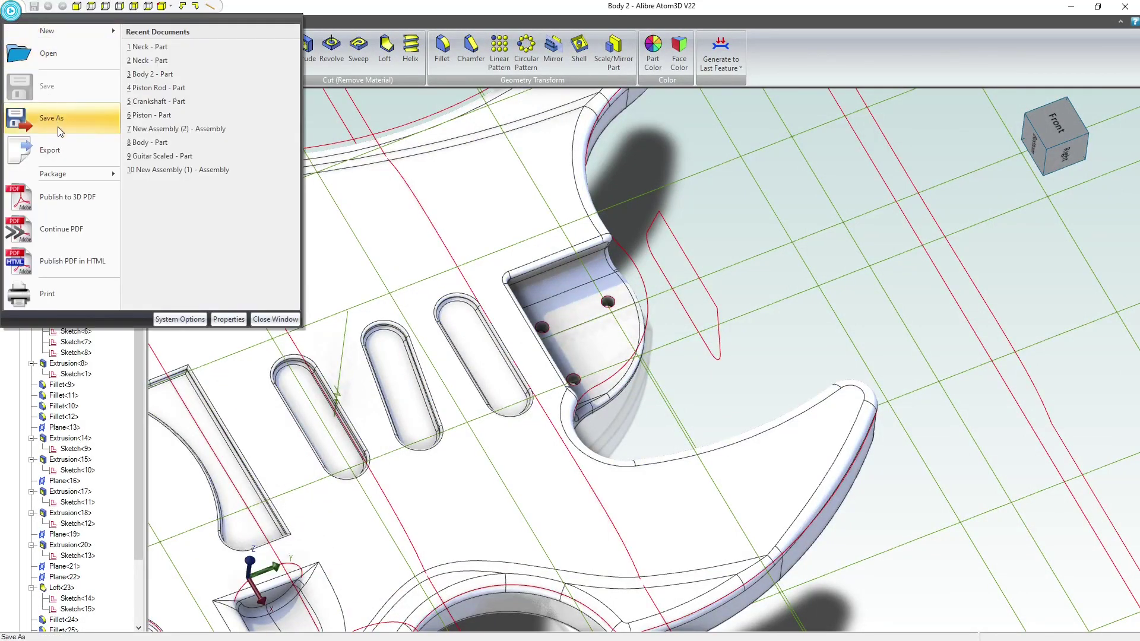
pyautogui.moveTo(59, 30)
pyautogui.click(170, 48)
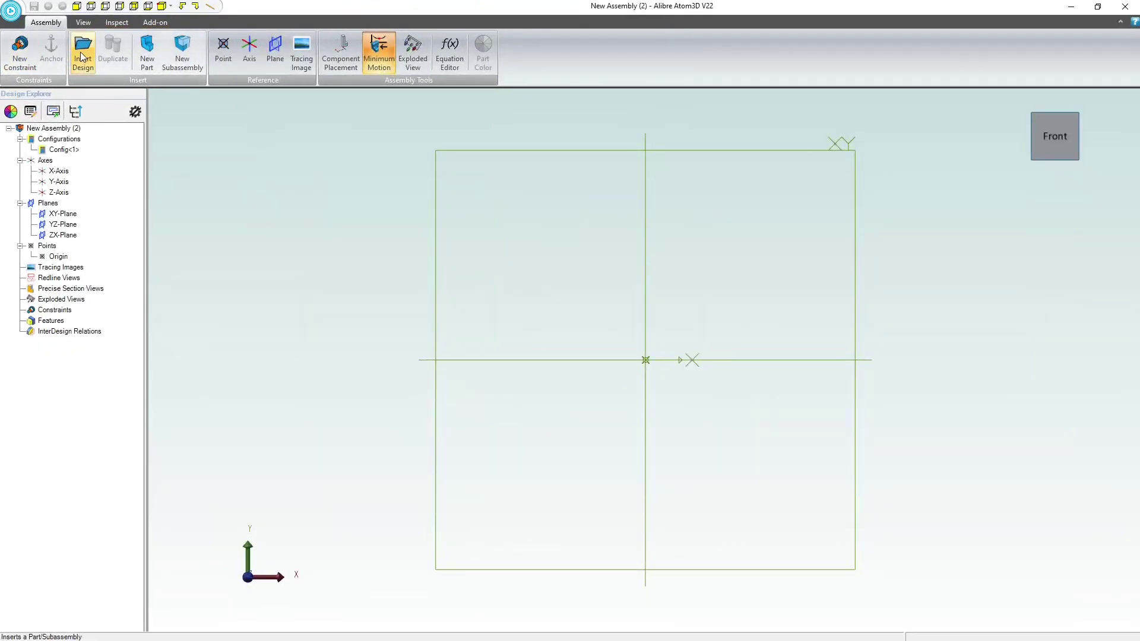
# - Insert one copy of the Body 2 part over the assembly origin
pyautogui.click(81, 57)
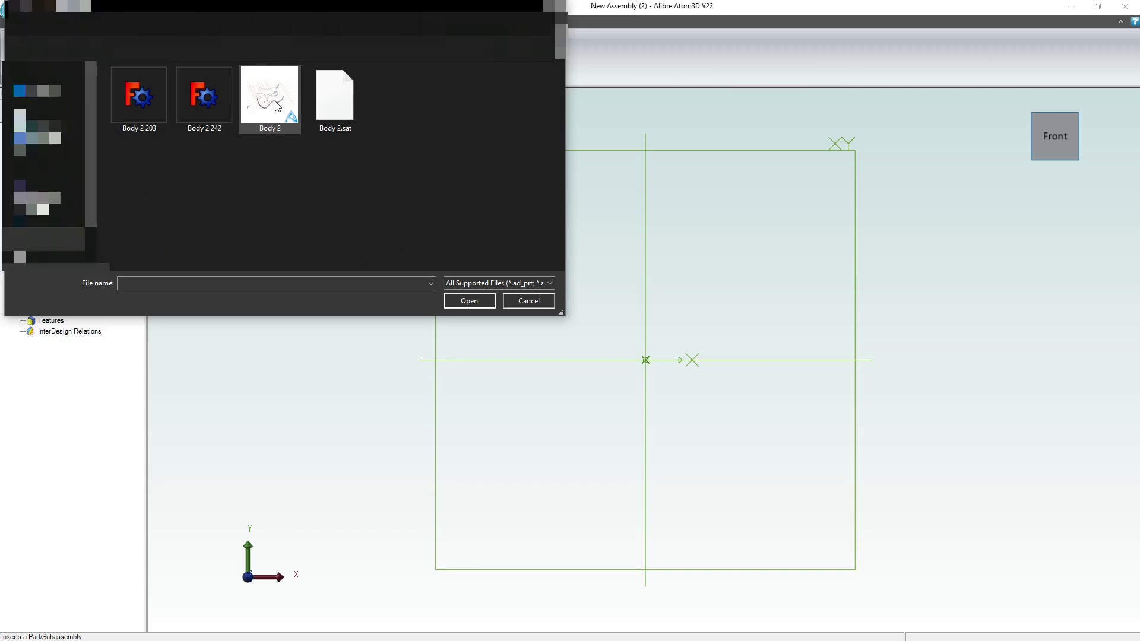
pyautogui.doubleClick(277, 106)
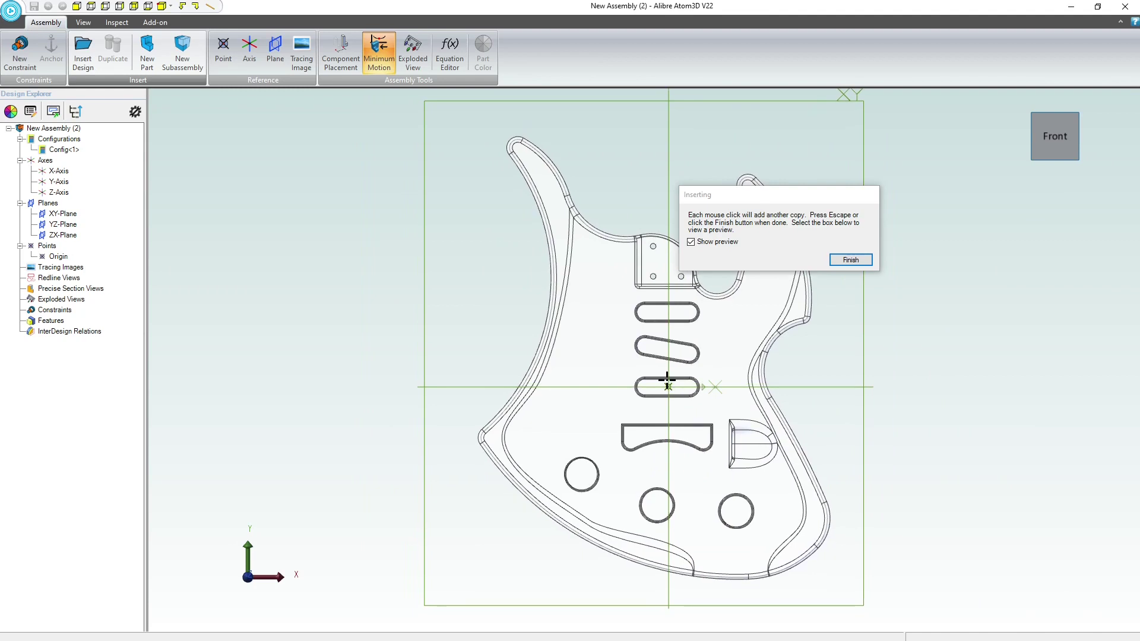
pyautogui.click(712, 356)
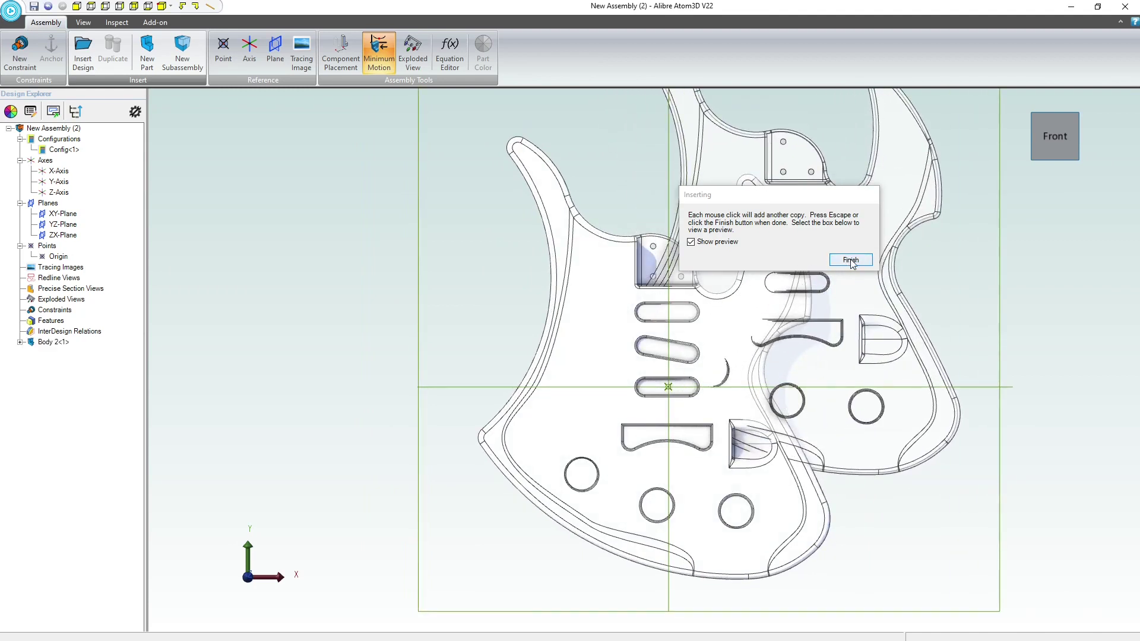
pyautogui.click(851, 261)
# - Anchor the guitar body in the assembly and check that it cannot be moved
pyautogui.rightClick(740, 309)
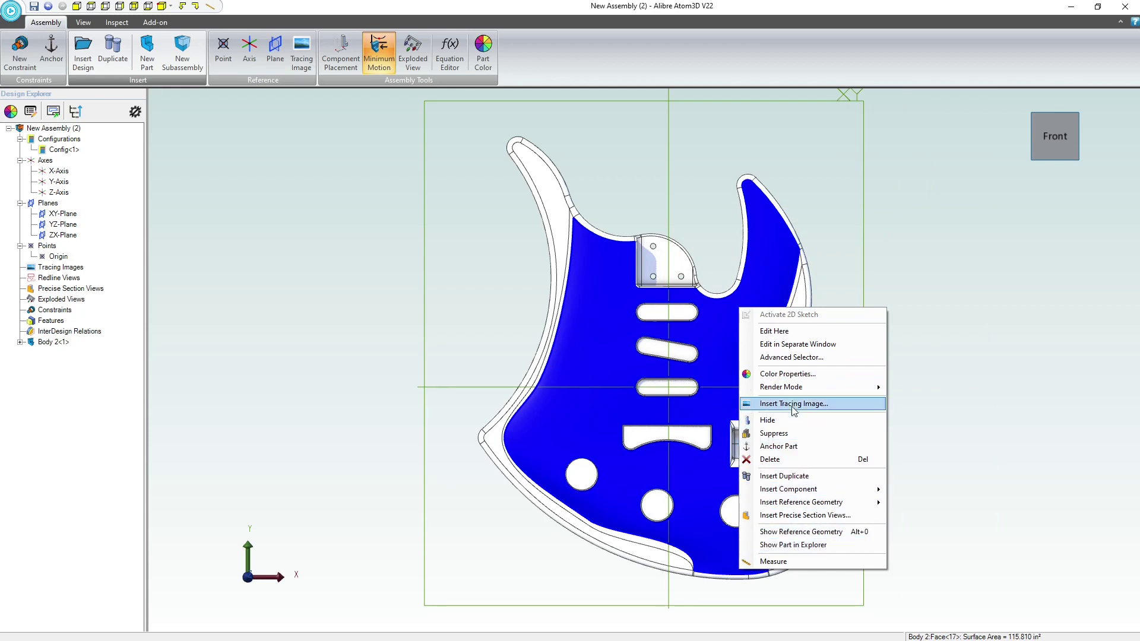
pyautogui.click(797, 449)
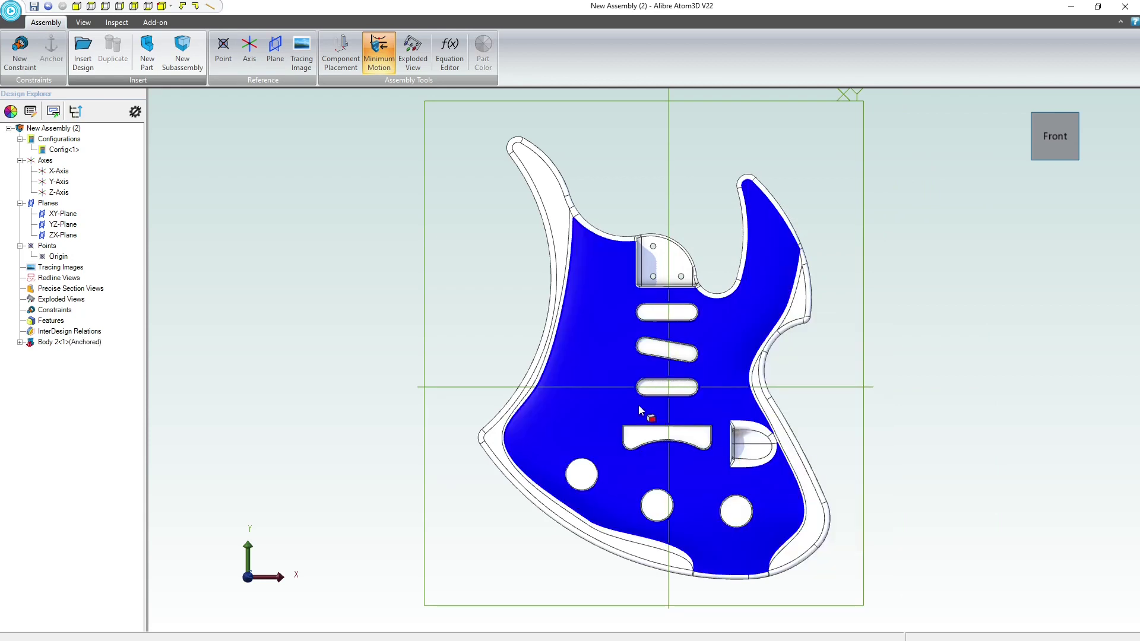
pyautogui.moveTo(639, 410); pyautogui.dragTo(547, 424)
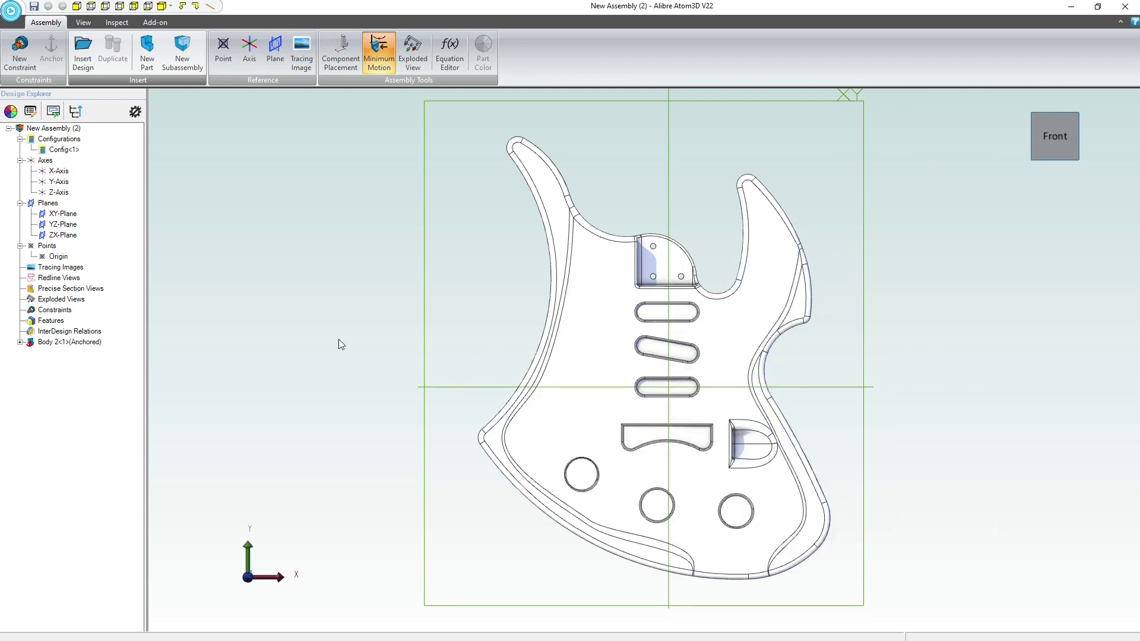
# - Insert one copy of the Neck part just above the guitar body's neck pocket
pyautogui.scroll(-2, 633, 527)
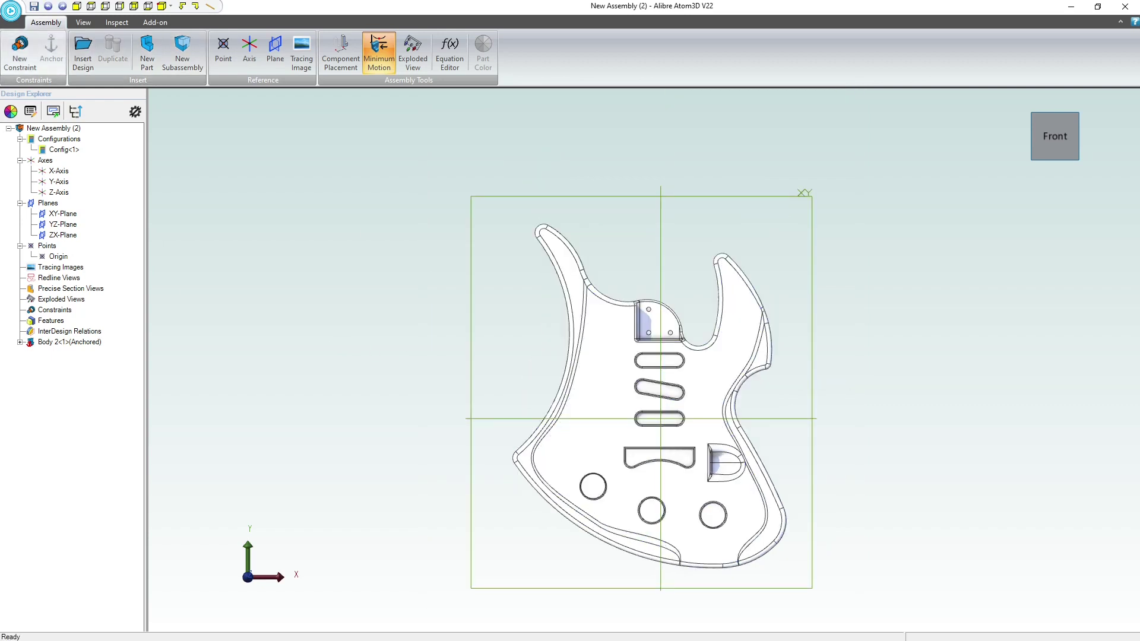
pyautogui.click(76, 62)
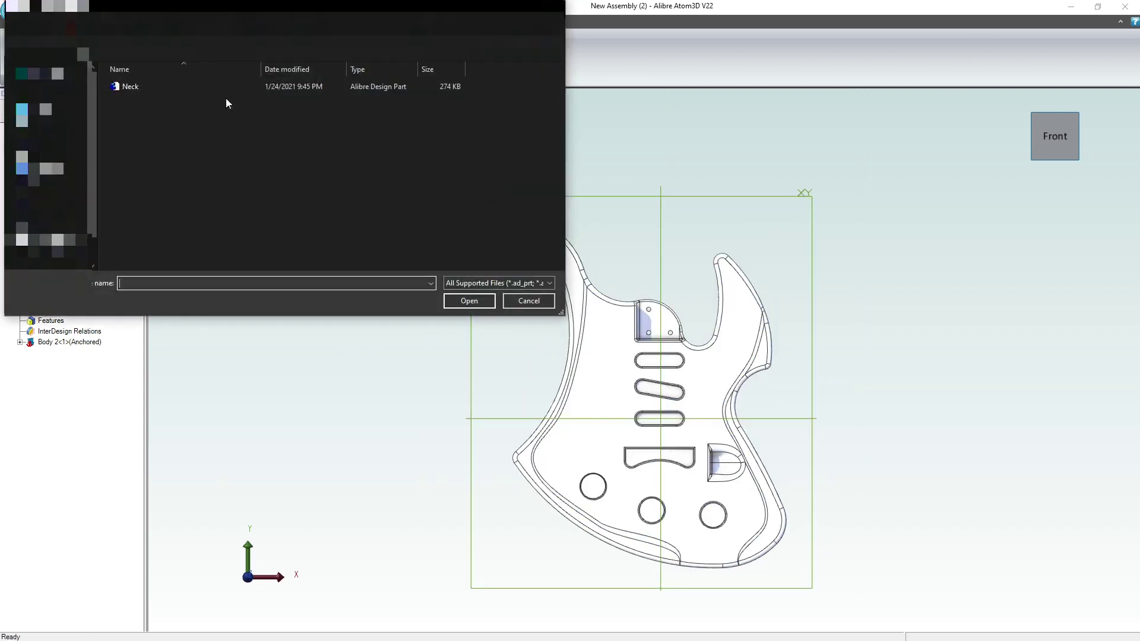
pyautogui.click(160, 91)
pyautogui.doubleClick(160, 92)
pyautogui.click(649, 200)
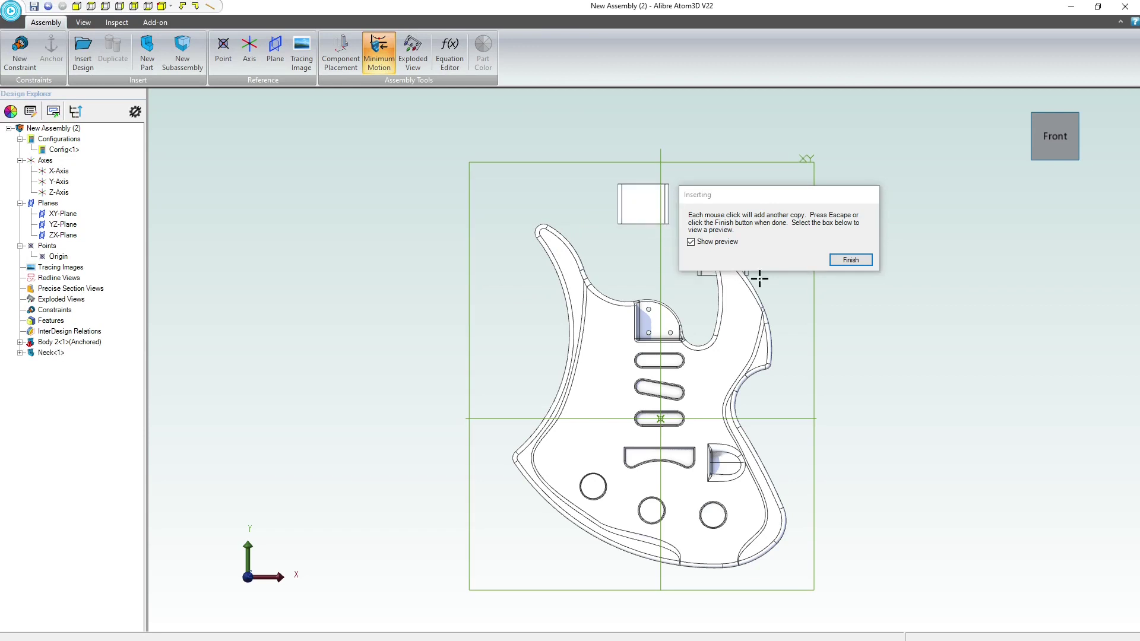
pyautogui.click(851, 259)
# - Apply a coincident constraint between the neck's flat face bordered by the rounded edges and the neck pocket's floor, with the alignment flipped
pyautogui.moveTo(755, 341); pyautogui.dragTo(717, 382, button='middle')
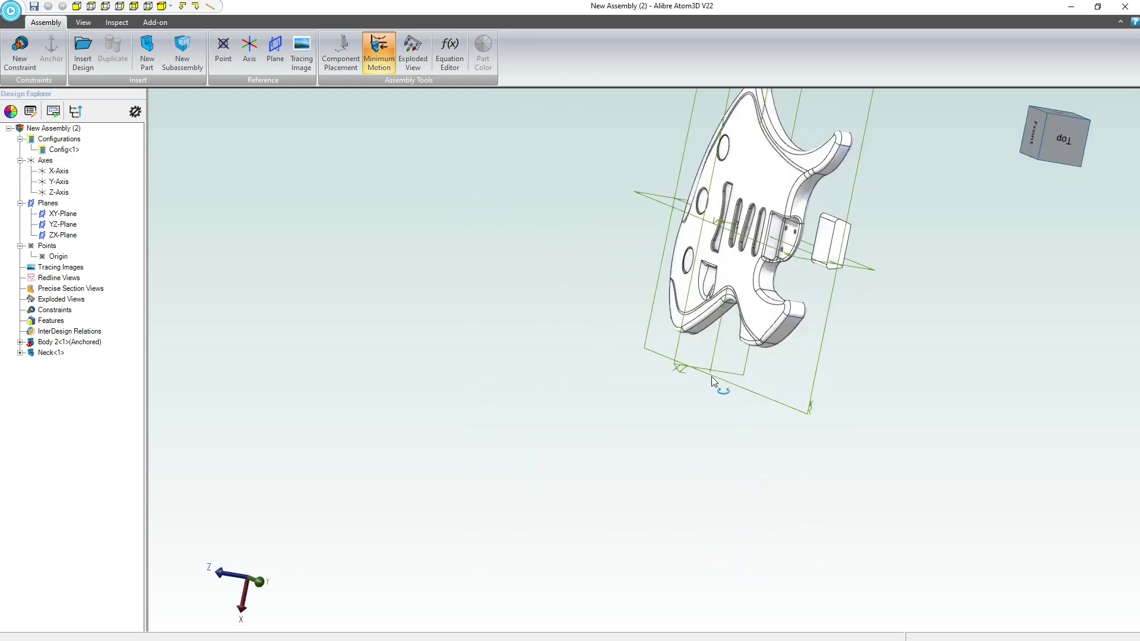
pyautogui.scroll(-4, 759, 262)
pyautogui.scroll(8, 764, 252)
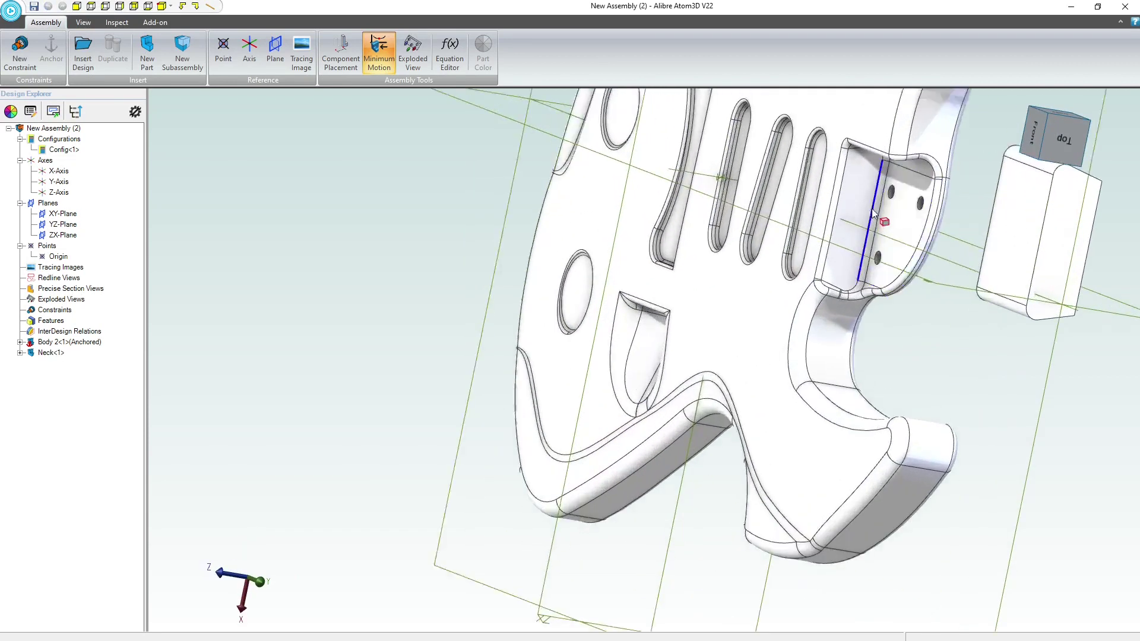
pyautogui.click(706, 229)
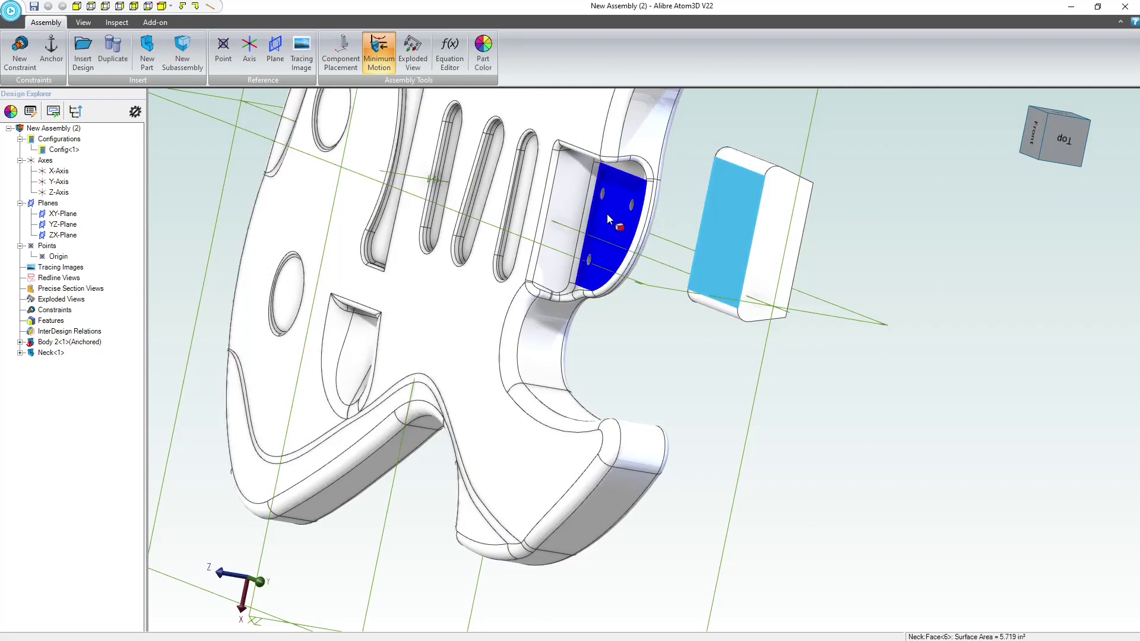
pyautogui.click(607, 214)
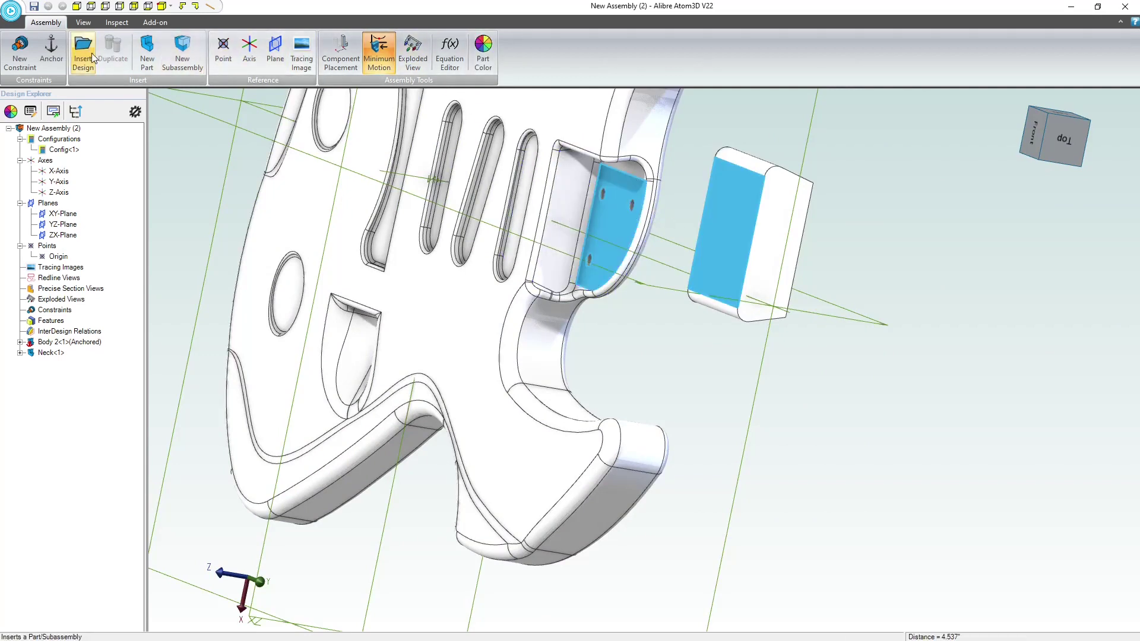
pyautogui.click(13, 55)
pyautogui.click(791, 45)
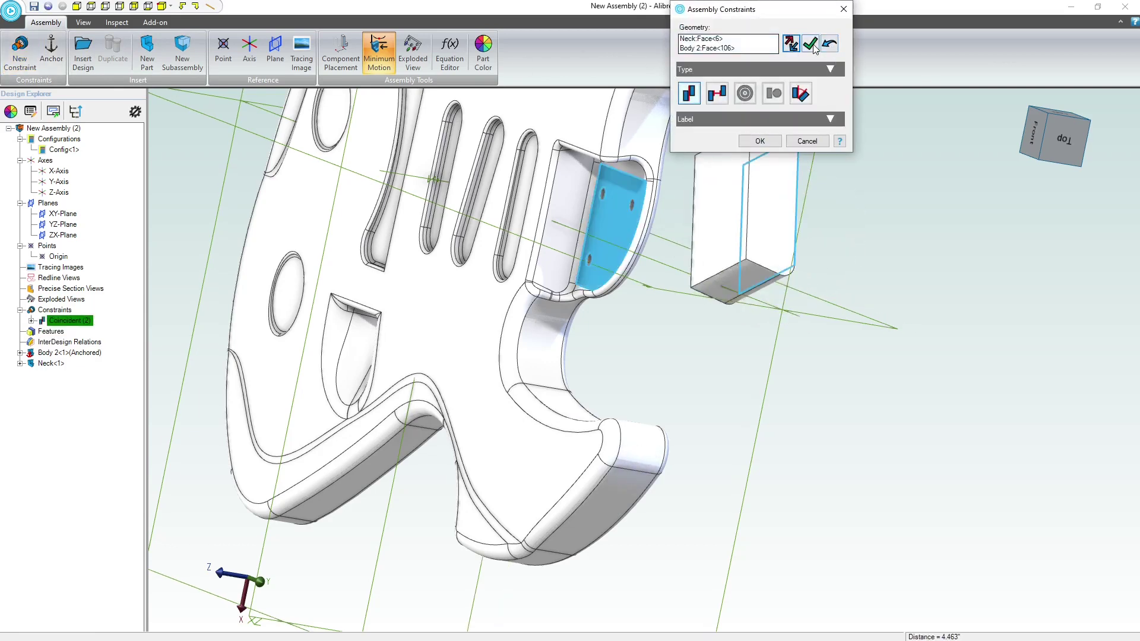
pyautogui.click(812, 45)
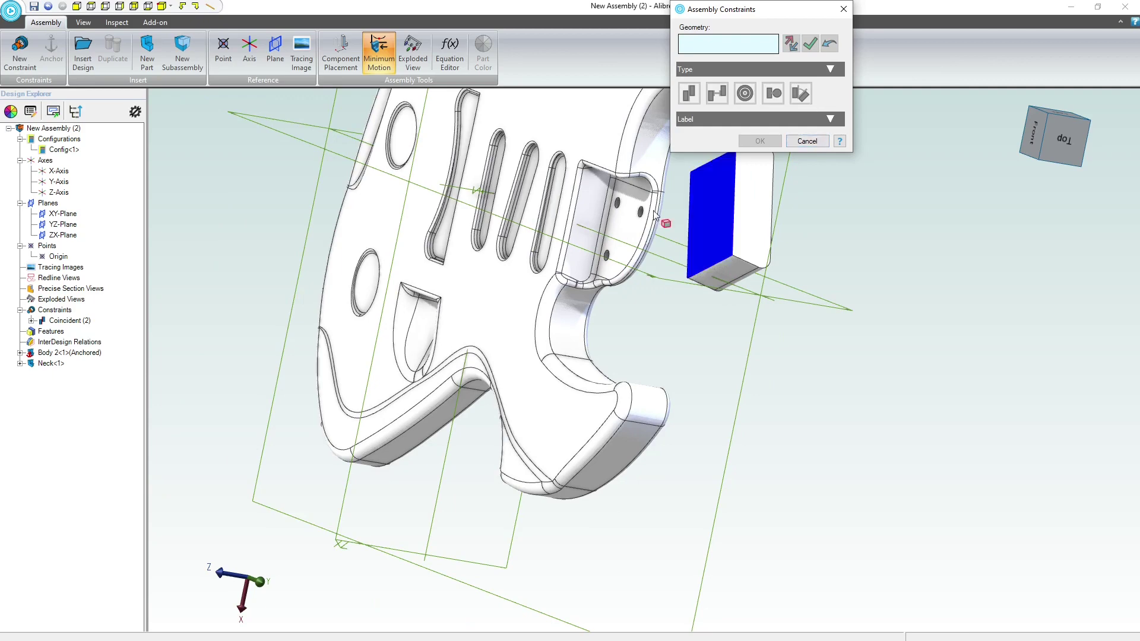
# - Apply a coincident constraint between the neck's end face and the neck pocket's inner end wall, and slide the neck along that wall
pyautogui.moveTo(655, 215); pyautogui.dragTo(628, 270, button='middle')
pyautogui.click(666, 274)
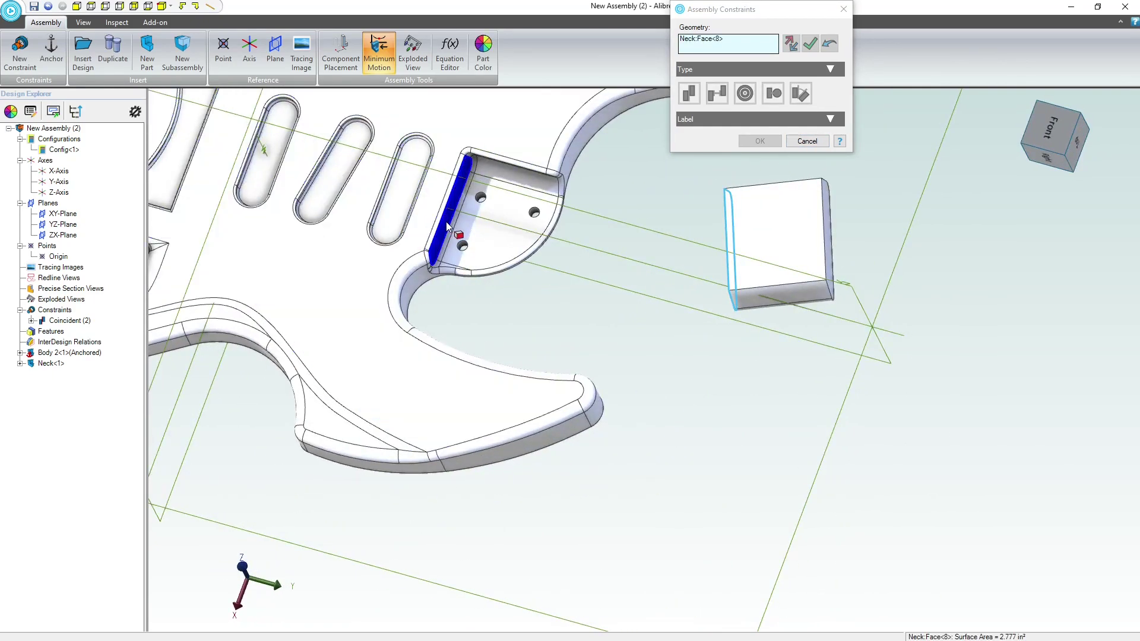
pyautogui.click(446, 228)
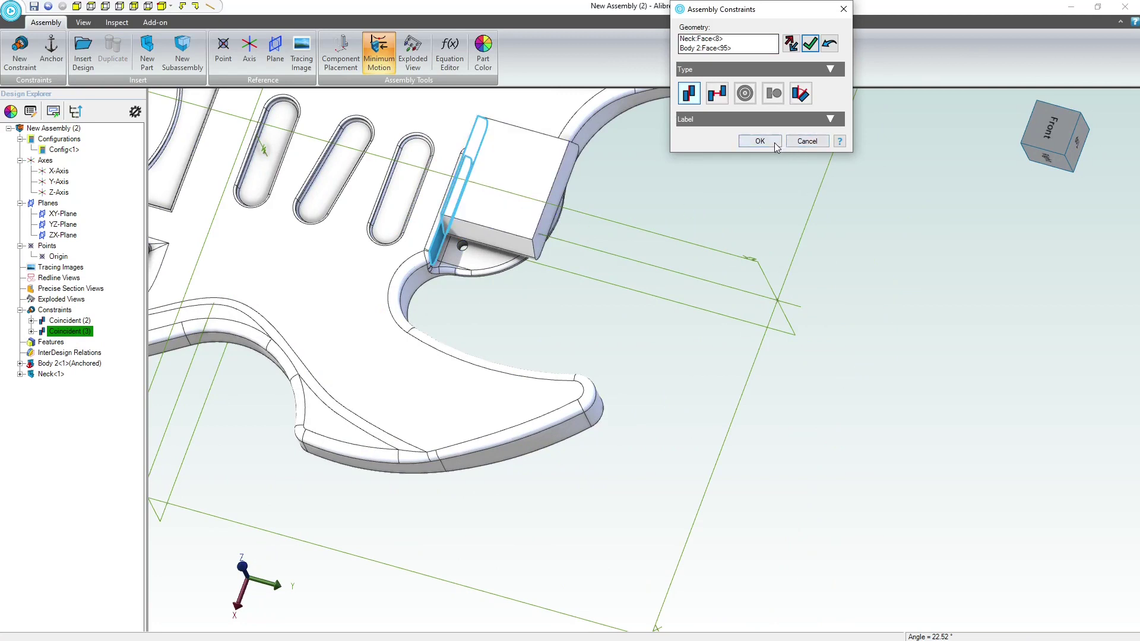
pyautogui.click(761, 140)
pyautogui.moveTo(532, 181); pyautogui.dragTo(520, 214)
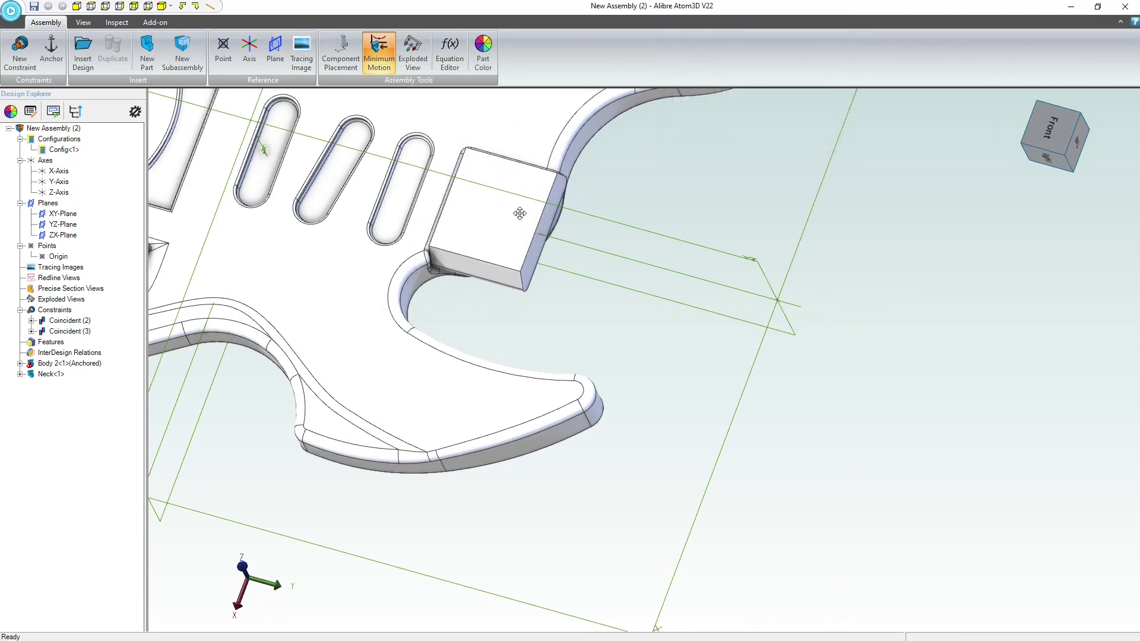
# - Apply a coincident constraint between the neck's slanted side face and the matching side wall of the body's neck pocket
pyautogui.moveTo(534, 244); pyautogui.dragTo(373, 219, button='middle')
pyautogui.scroll(-5, 483, 222)
pyautogui.scroll(10, 475, 219)
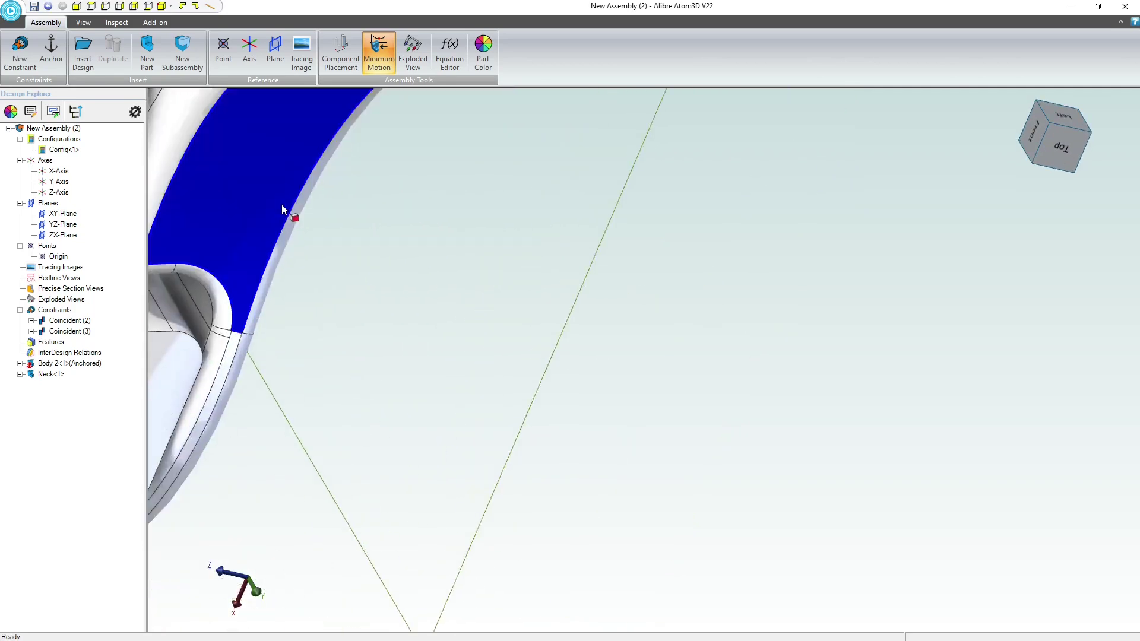
pyautogui.moveTo(283, 206); pyautogui.dragTo(709, 194, button='middle')
pyautogui.scroll(-3, 709, 194)
pyautogui.click(624, 257)
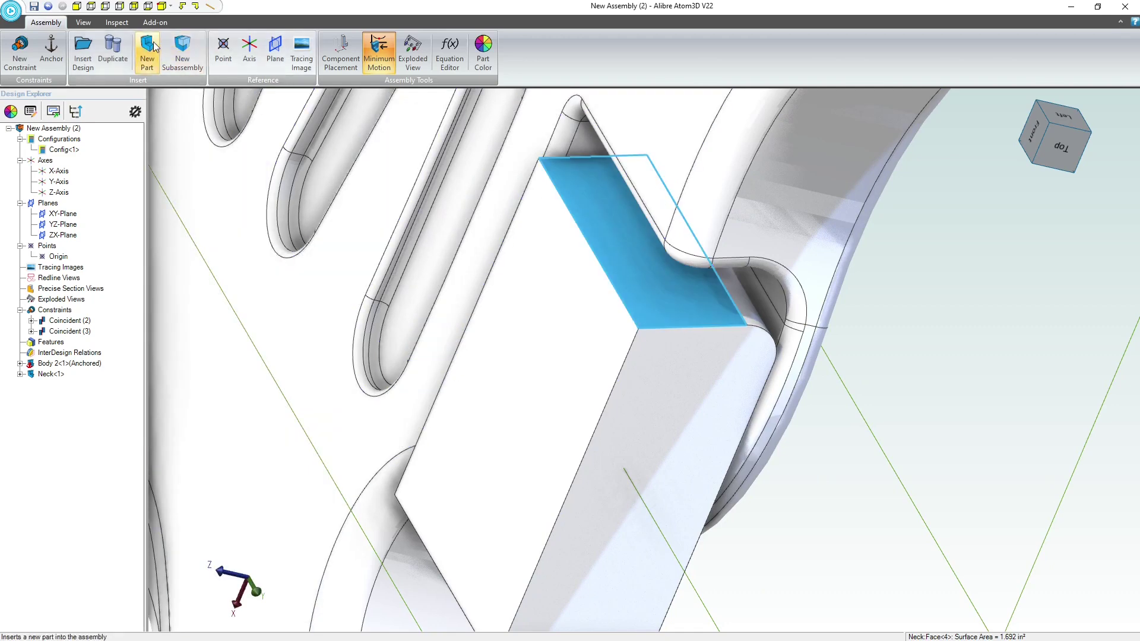
pyautogui.click(24, 54)
pyautogui.moveTo(752, 325); pyautogui.dragTo(742, 282, button='middle')
pyautogui.click(688, 201)
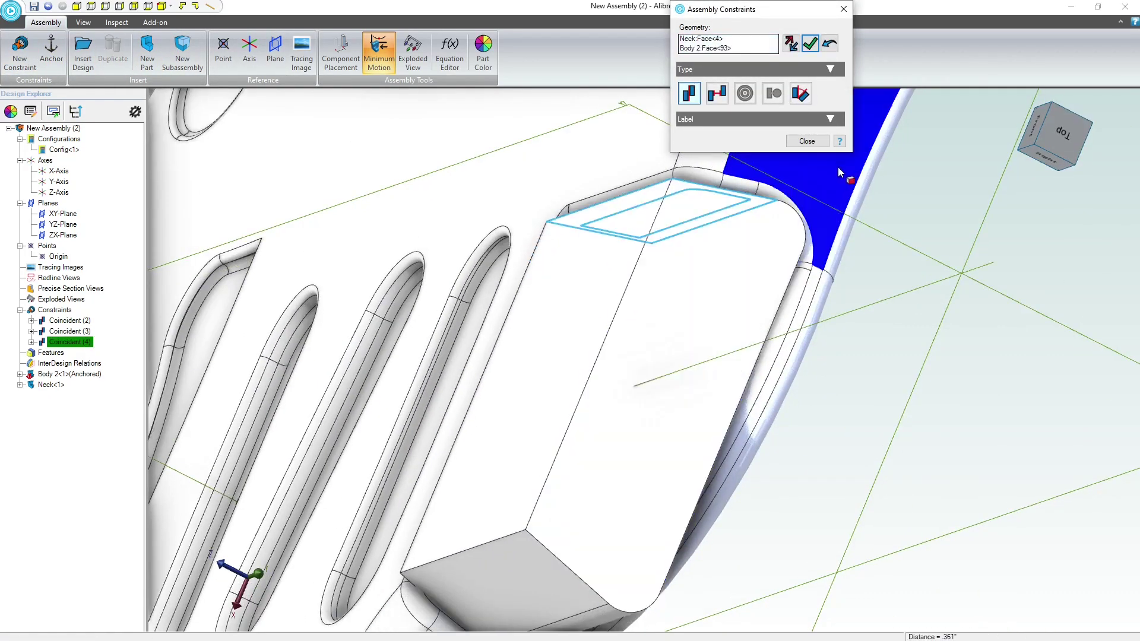
pyautogui.click(810, 43)
# - Inspect the fit of the neck block against the pocket's walls and rounded corners, and finish adding constraints
pyautogui.moveTo(798, 193); pyautogui.dragTo(793, 205, button='middle')
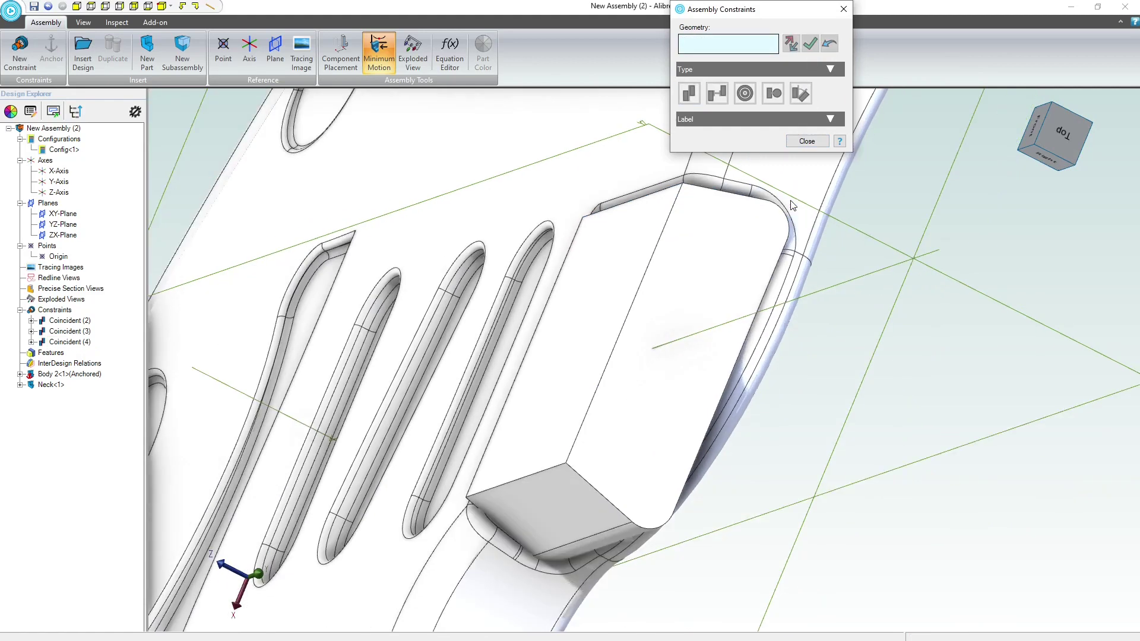
pyautogui.scroll(3, 602, 350)
pyautogui.scroll(3, 443, 552)
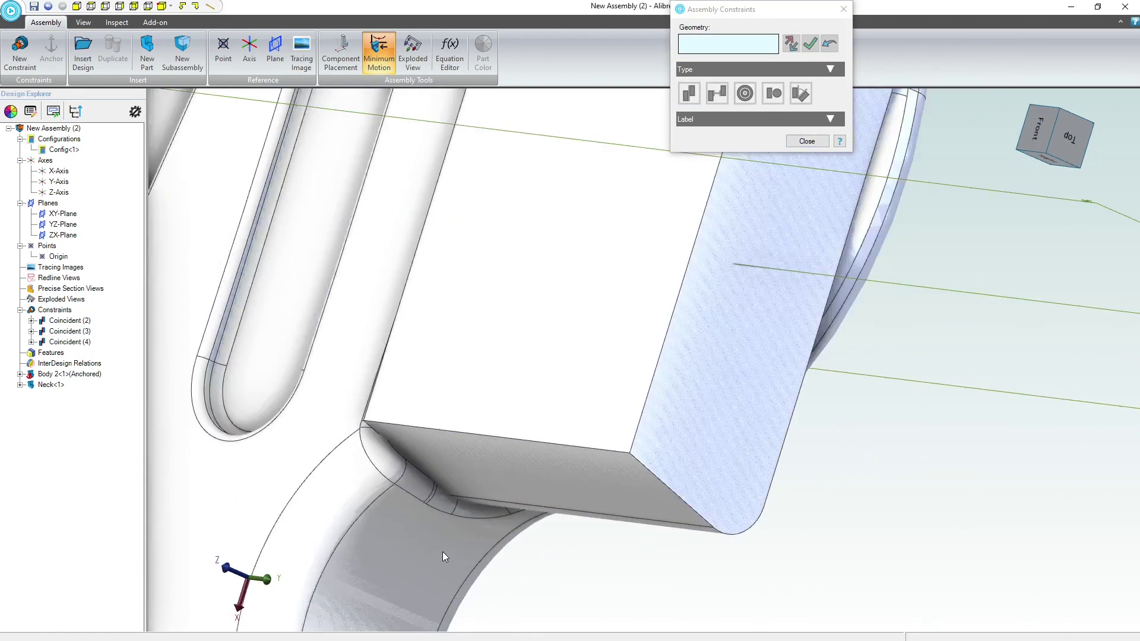
pyautogui.scroll(3, 395, 463)
pyautogui.moveTo(316, 408); pyautogui.dragTo(403, 455, button='middle')
pyautogui.scroll(-4, 404, 455)
pyautogui.scroll(3, 656, 372)
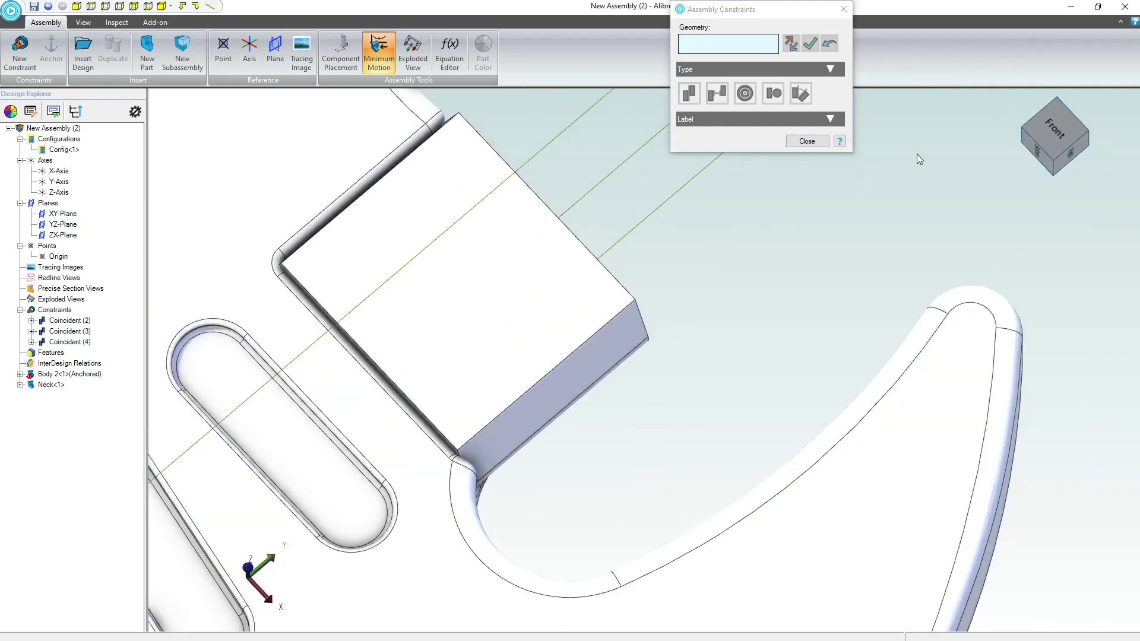
pyautogui.click(808, 141)
# - Examine the neck block's exposed end face and its position in the guitar body's pocket, end-on and at an angle
pyautogui.click(1031, 148)
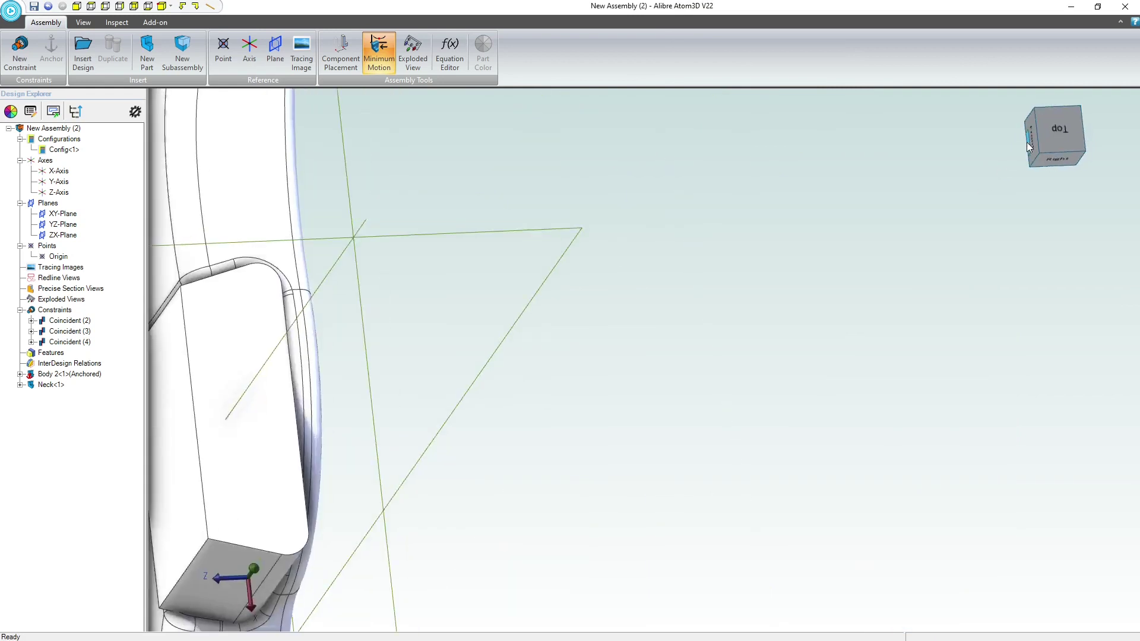
pyautogui.scroll(4, 618, 397)
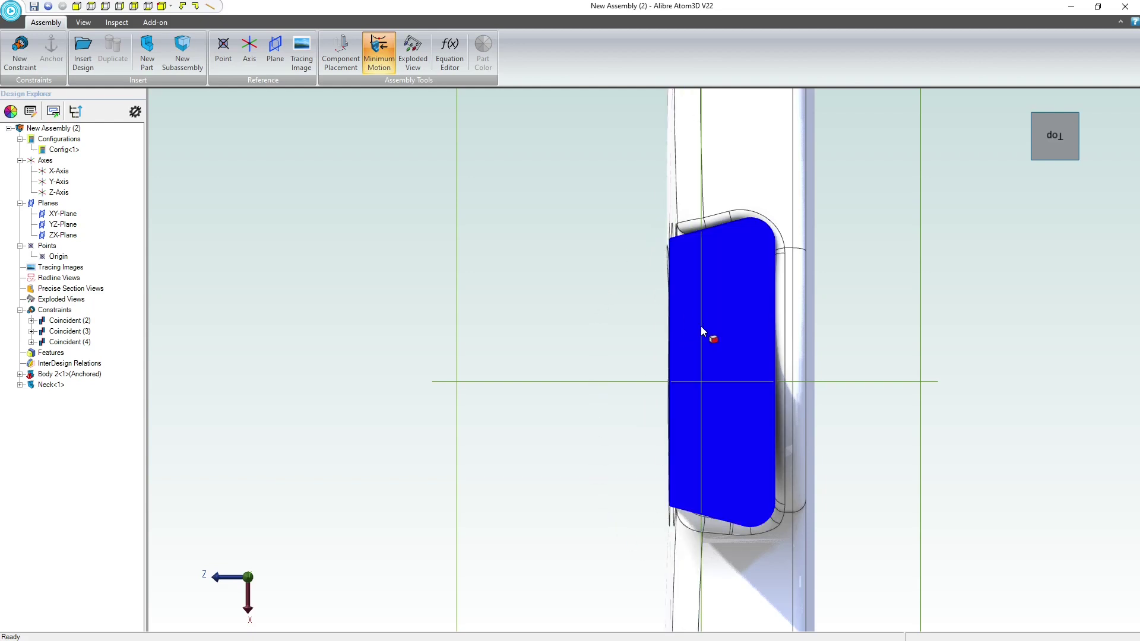
pyautogui.scroll(-3, 610, 378)
pyautogui.moveTo(565, 392); pyautogui.dragTo(600, 368, button='middle')
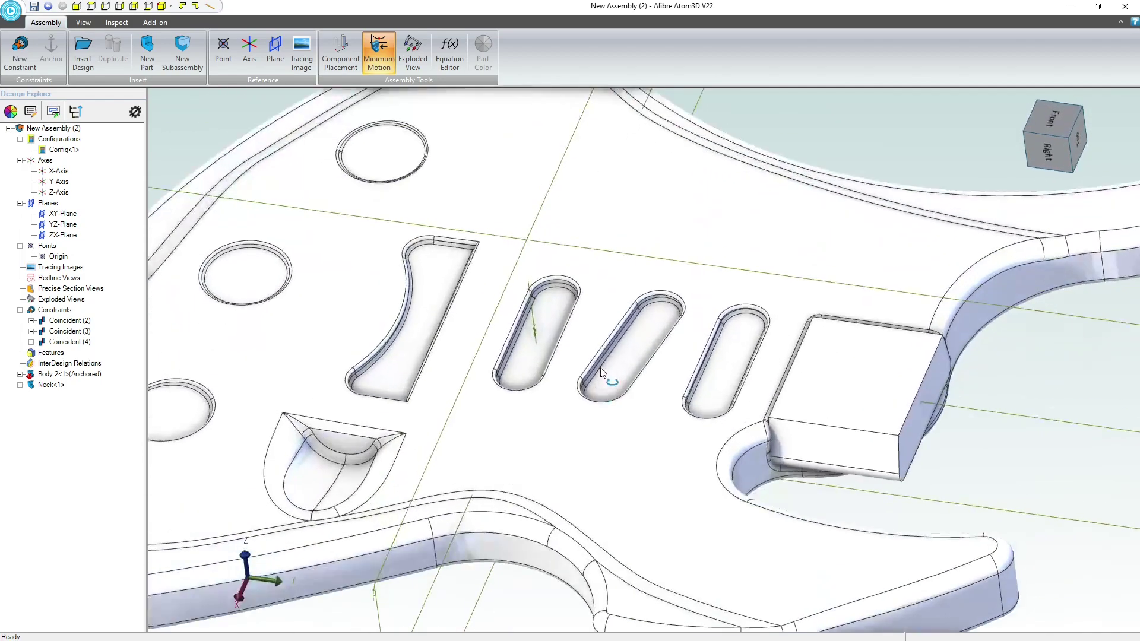
pyautogui.scroll(-6, 600, 368)
pyautogui.scroll(8, 780, 346)
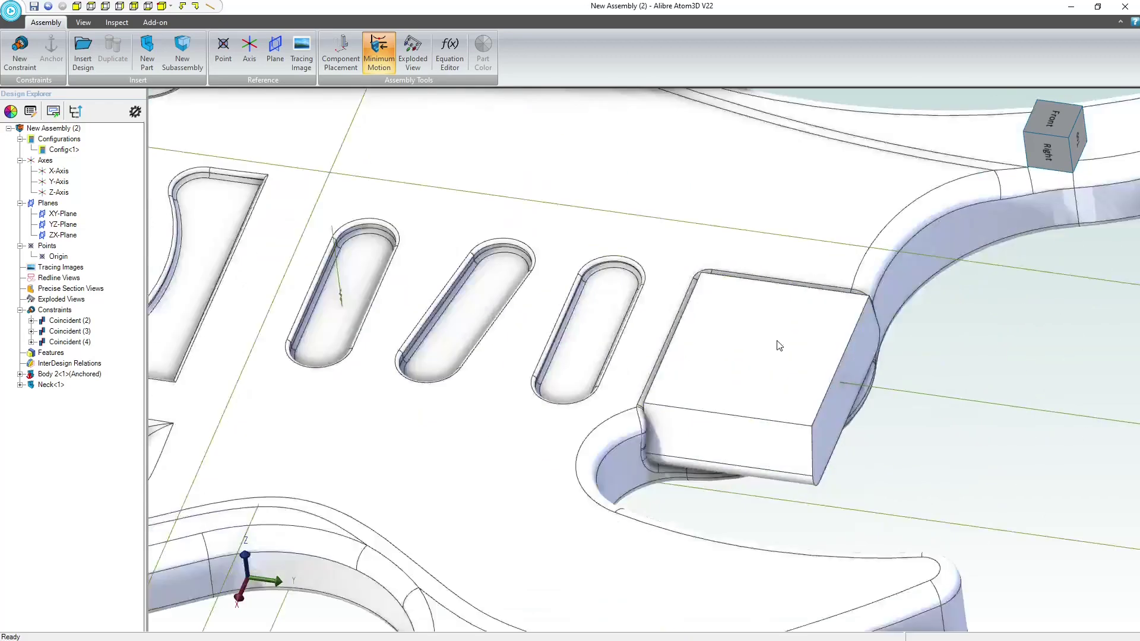
pyautogui.scroll(-2, 780, 345)
pyautogui.scroll(5, 600, 348)
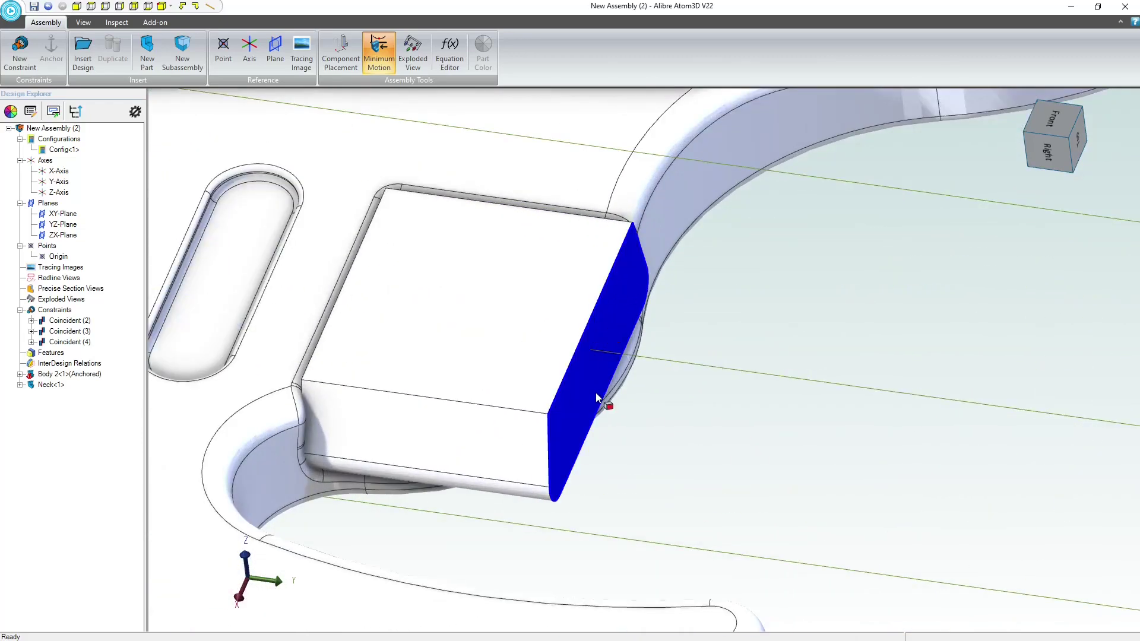
pyautogui.moveTo(555, 424); pyautogui.dragTo(515, 433, button='middle')
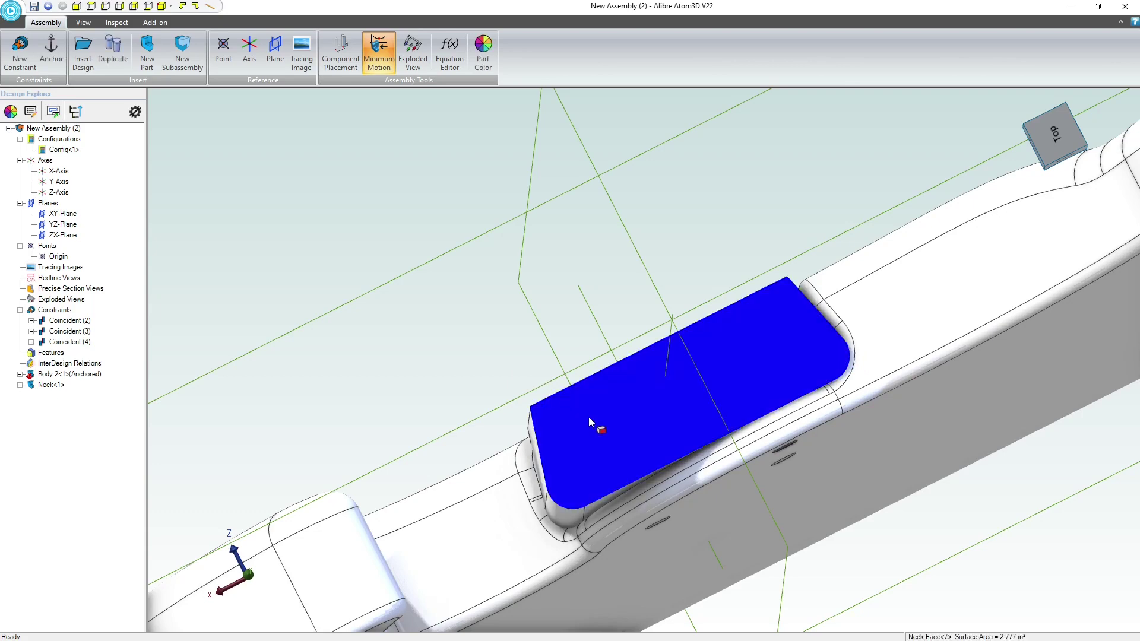
pyautogui.moveTo(588, 415); pyautogui.dragTo(615, 423, button='middle')
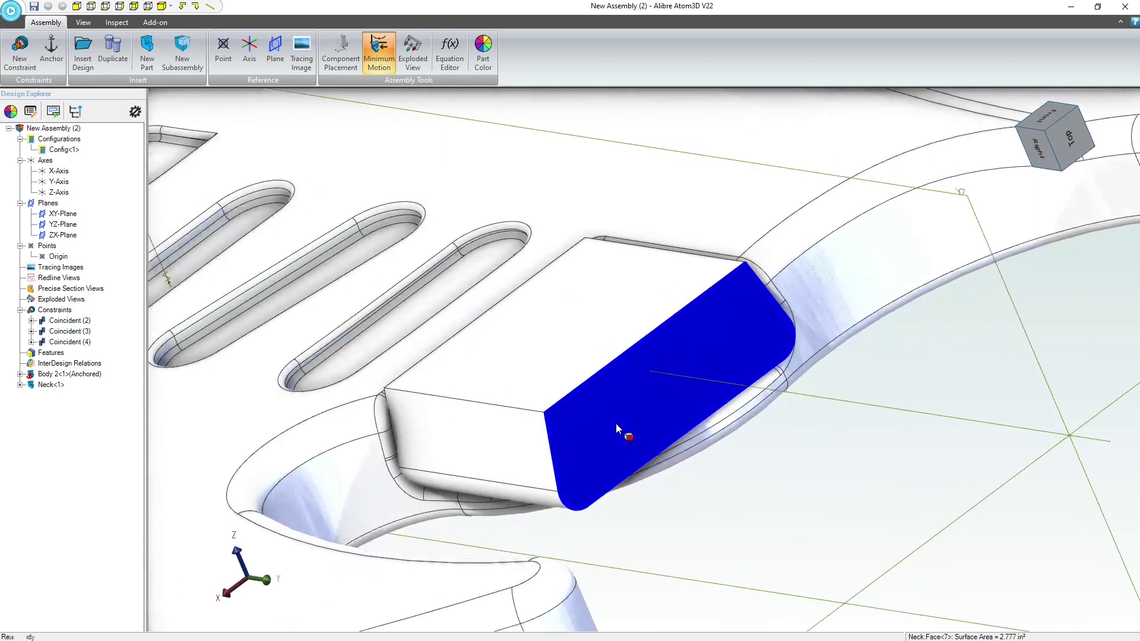
# - Switch from the assembly to the Neck part for editing
pyautogui.click(589, 417)
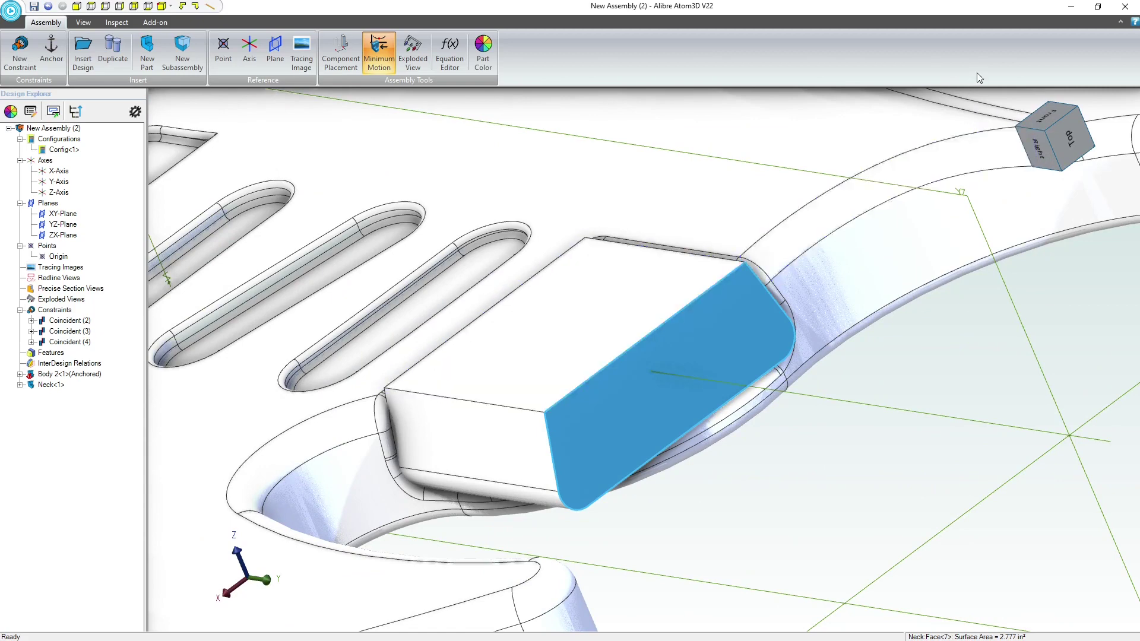
pyautogui.click(34, 7)
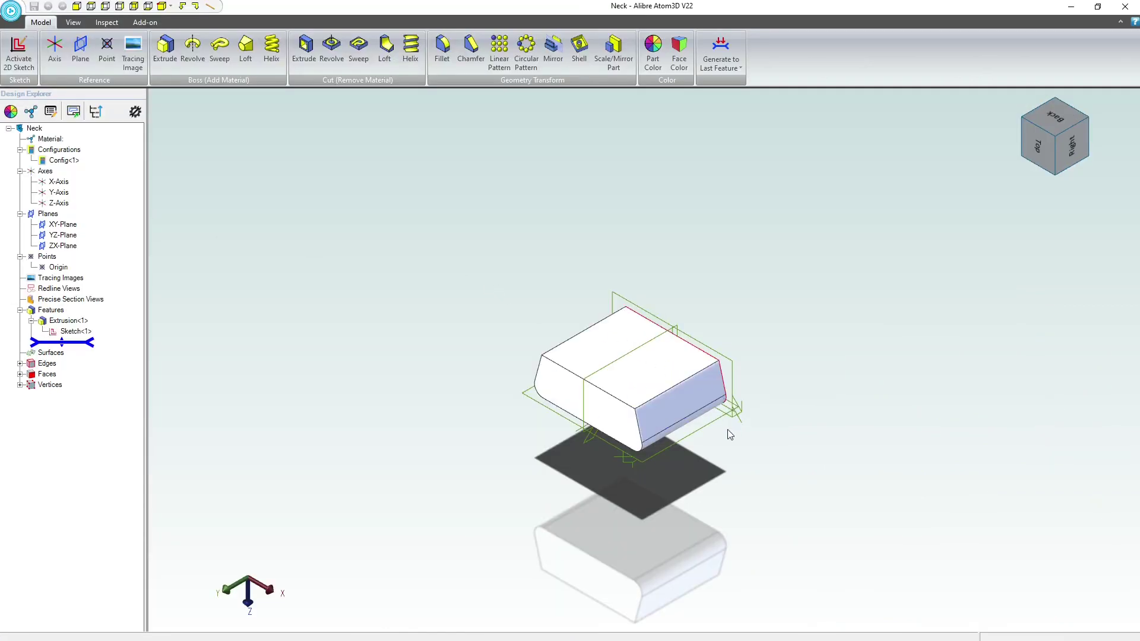
pyautogui.scroll(3, 730, 435)
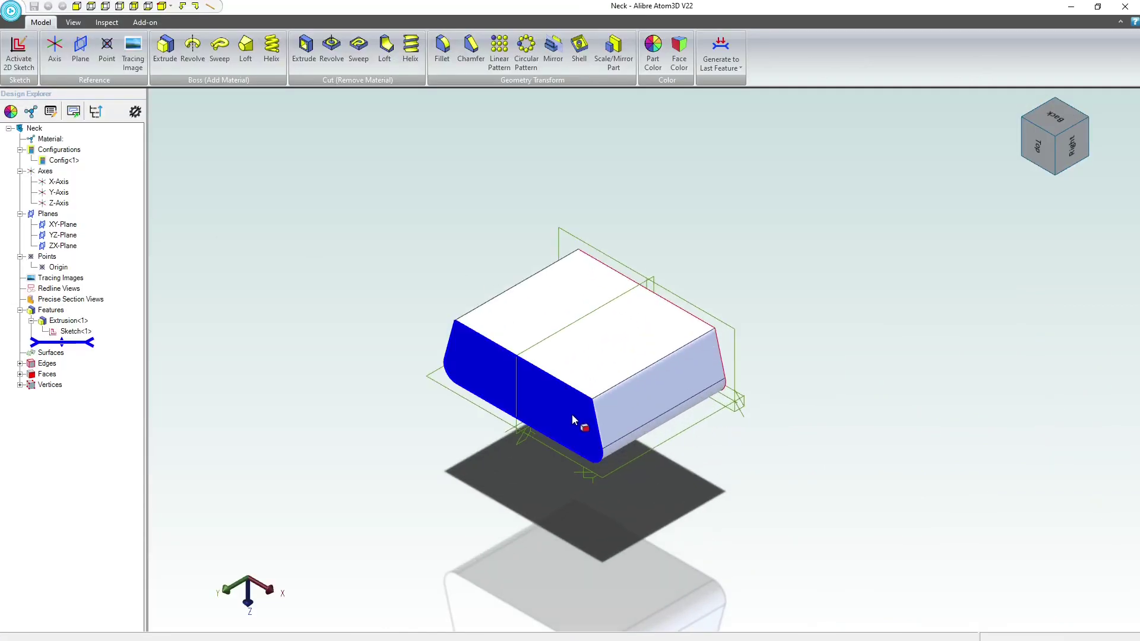
pyautogui.scroll(4, 489, 347)
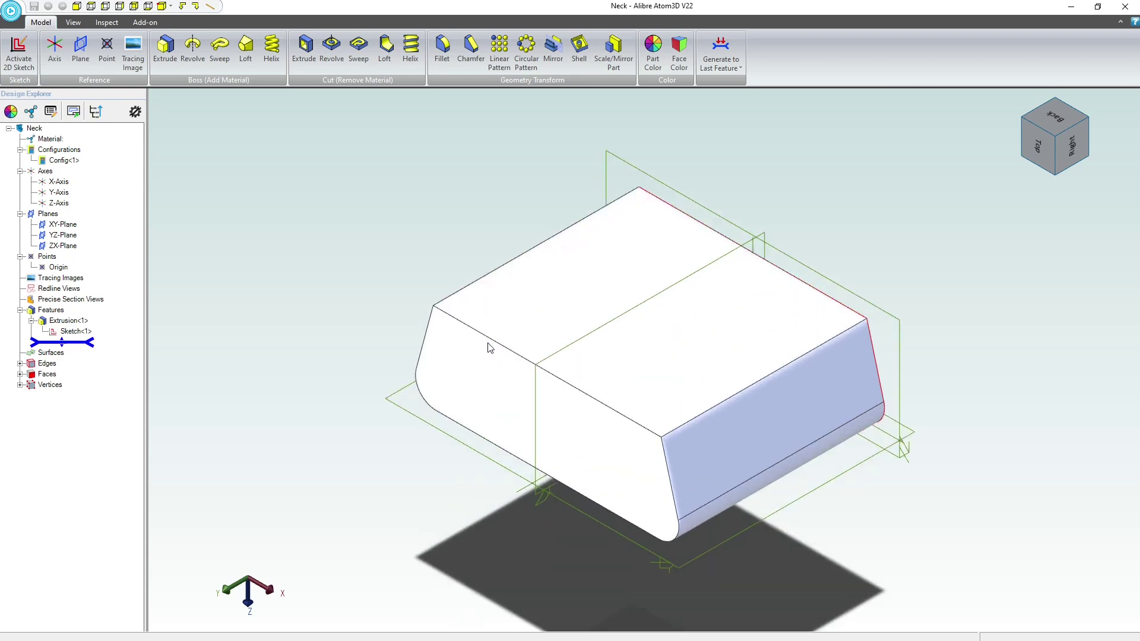
pyautogui.scroll(-4, 489, 348)
pyautogui.moveTo(523, 359); pyautogui.dragTo(542, 446, button='right')
pyautogui.click(542, 446)
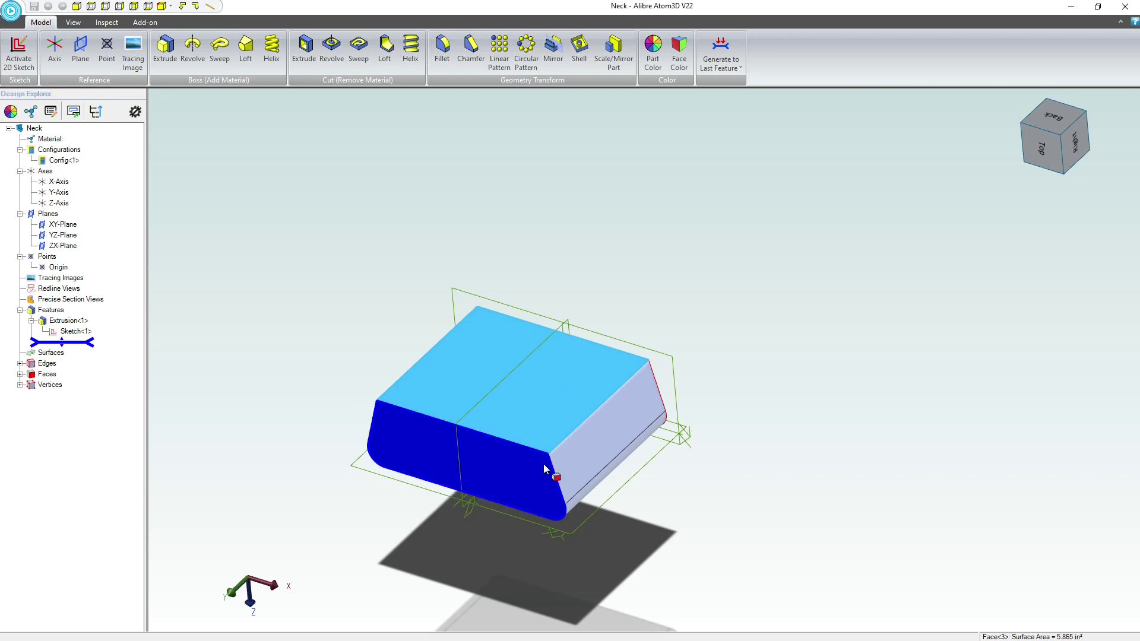
# - Insert a reference plane offset 5 inches from the ZX-Plane, beyond the neck block's far end
pyautogui.click(653, 355)
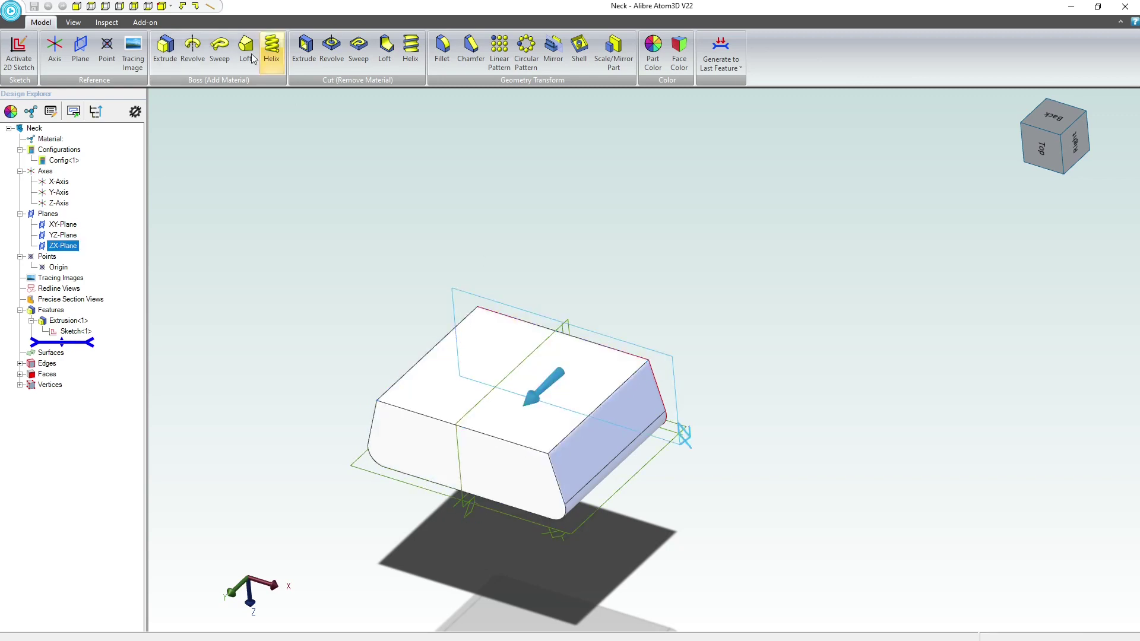
pyautogui.click(81, 48)
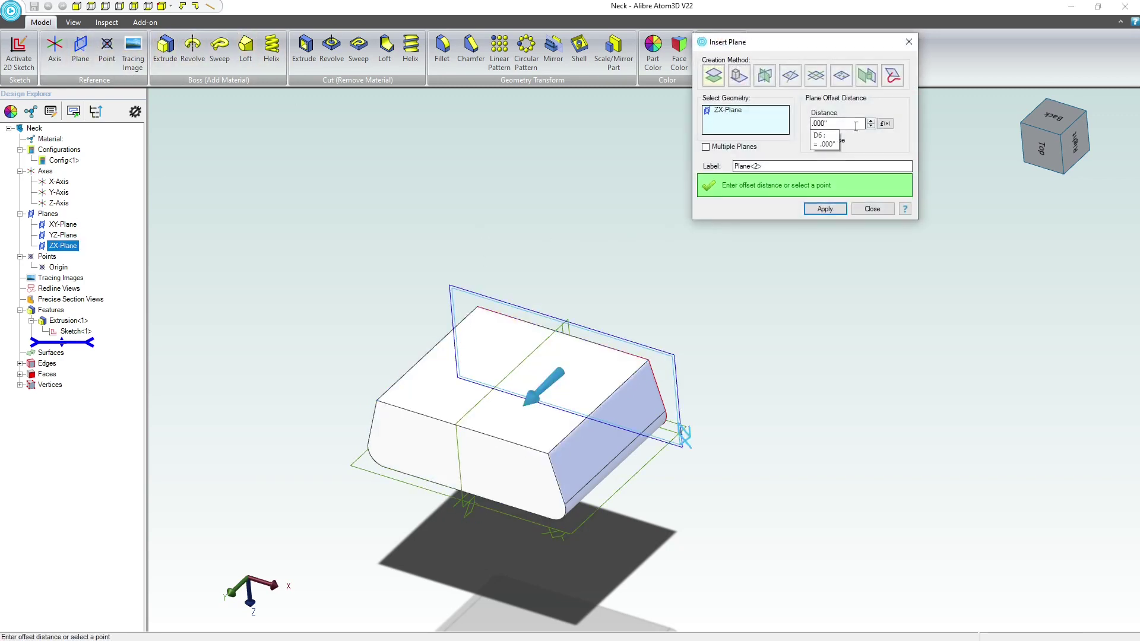
pyautogui.write('5')
pyautogui.click(843, 209)
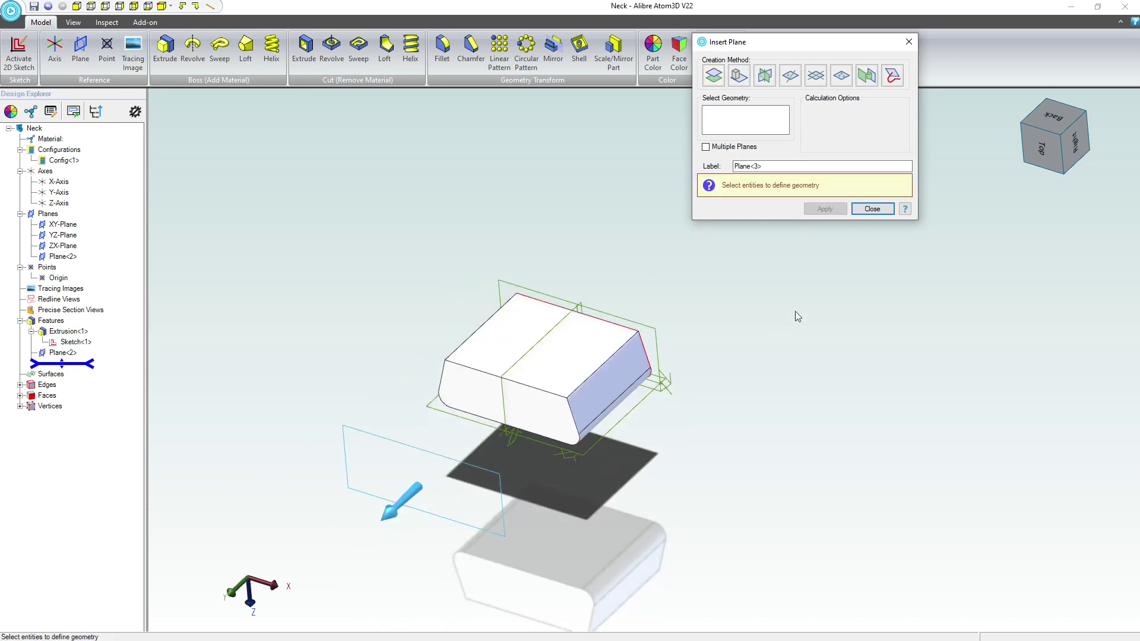
pyautogui.click(873, 209)
# - Start a sketch on the new offset plane and project the block's narrower edge as a sketch figure associated to its source
pyautogui.click(374, 434)
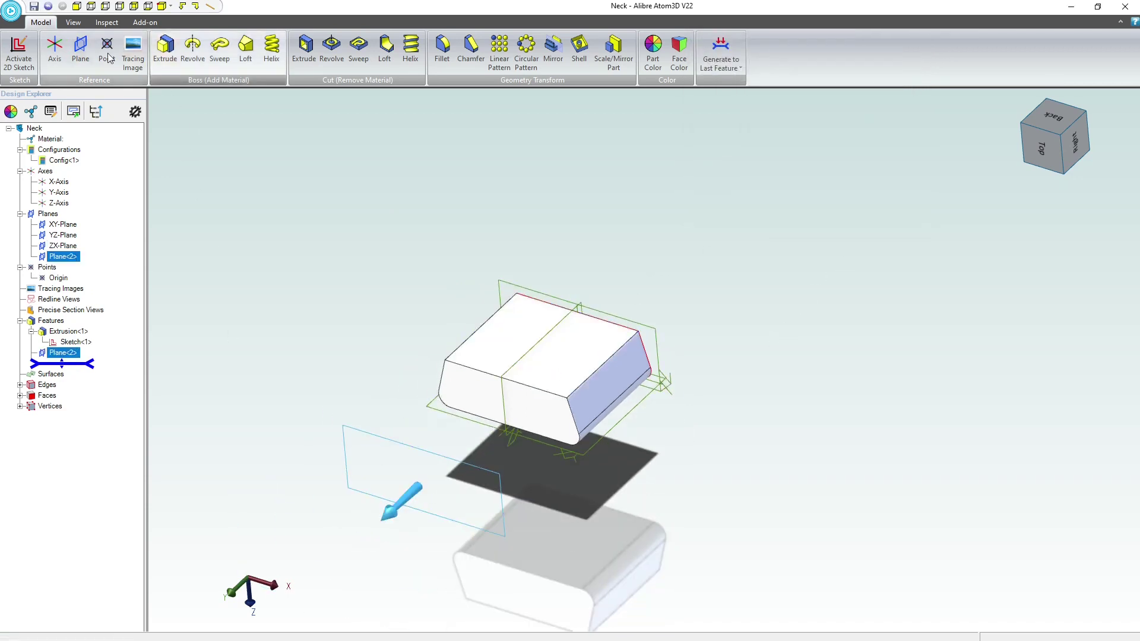
pyautogui.click(17, 56)
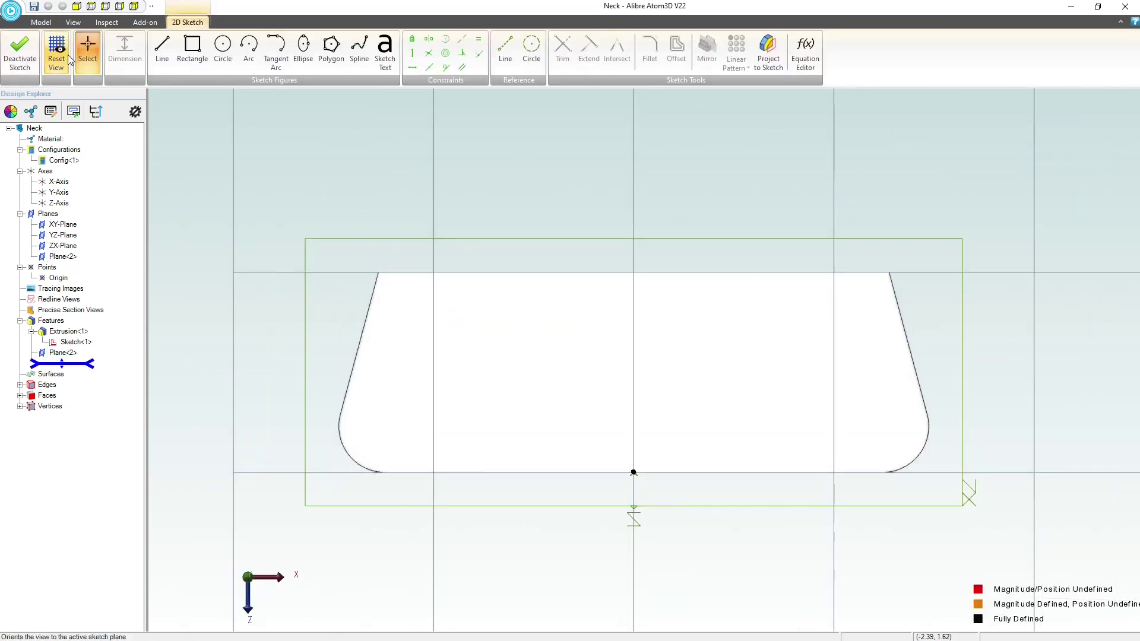
pyautogui.click(163, 51)
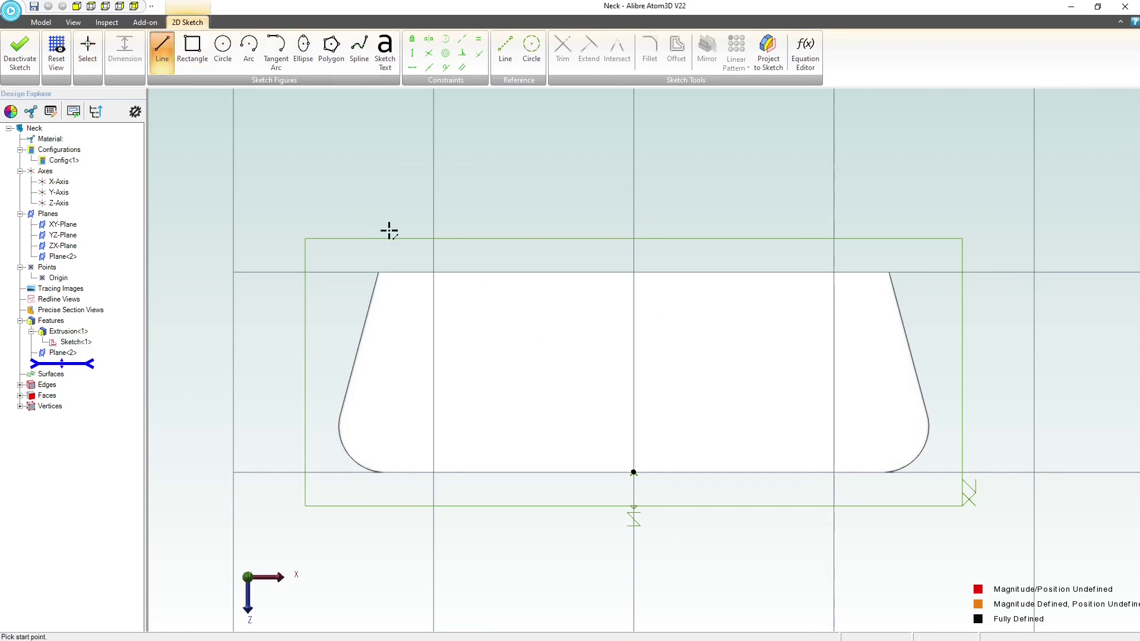
pyautogui.click(767, 53)
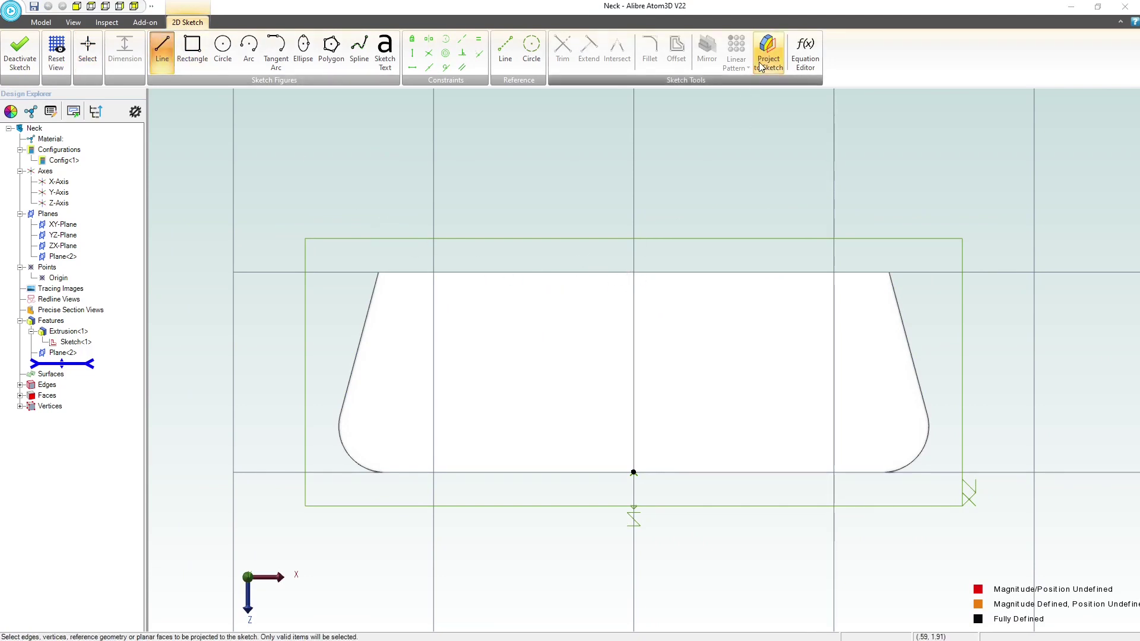
pyautogui.click(603, 273)
pyautogui.click(710, 141)
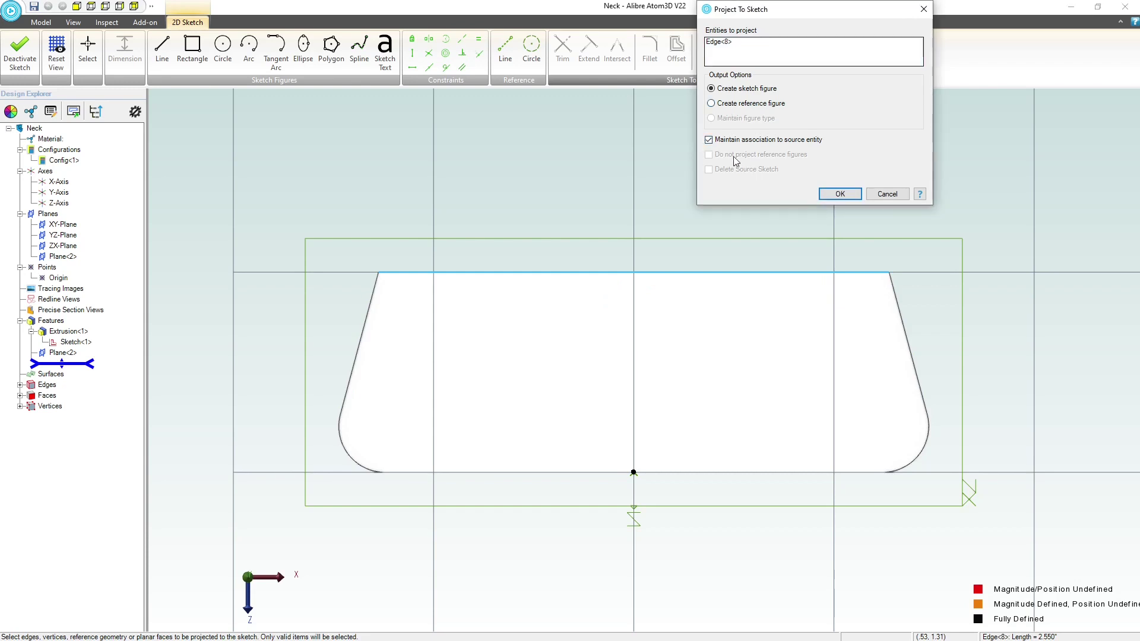
pyautogui.click(840, 194)
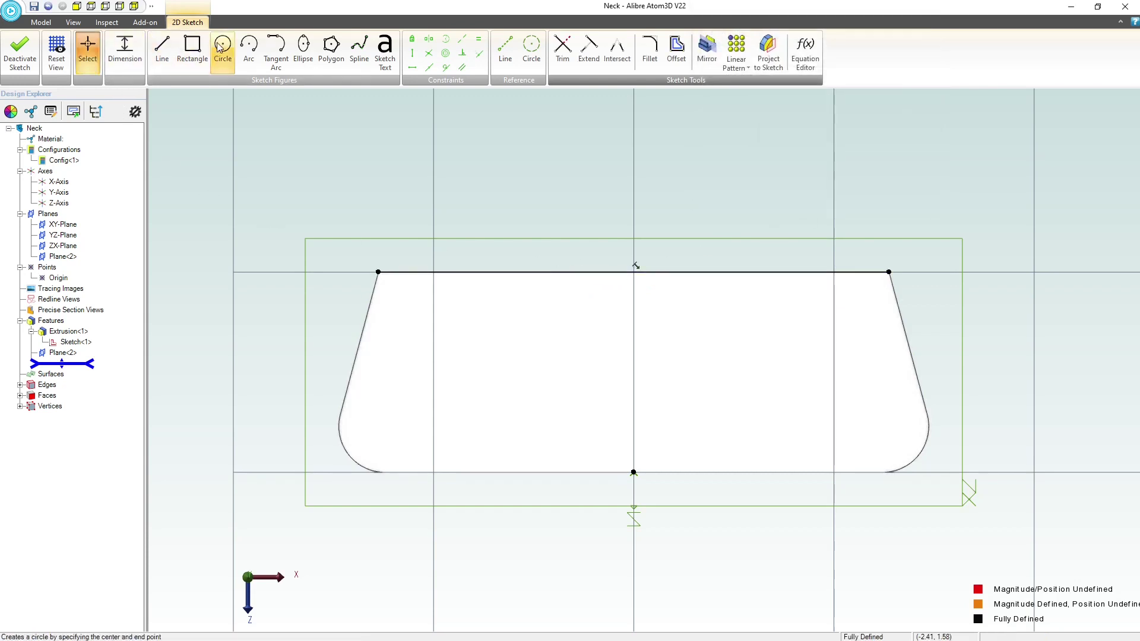
# - Sketch a circular arc between the projected line's two endpoints, centred above the line and bulging toward the origin
pyautogui.click(248, 48)
pyautogui.click(379, 272)
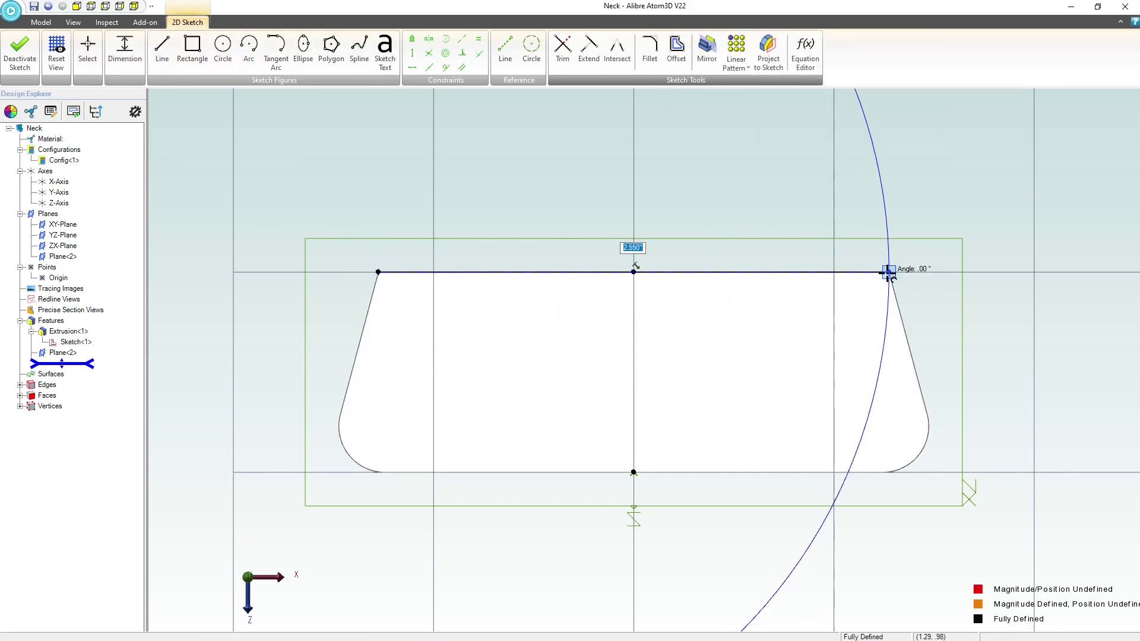
pyautogui.click(248, 45)
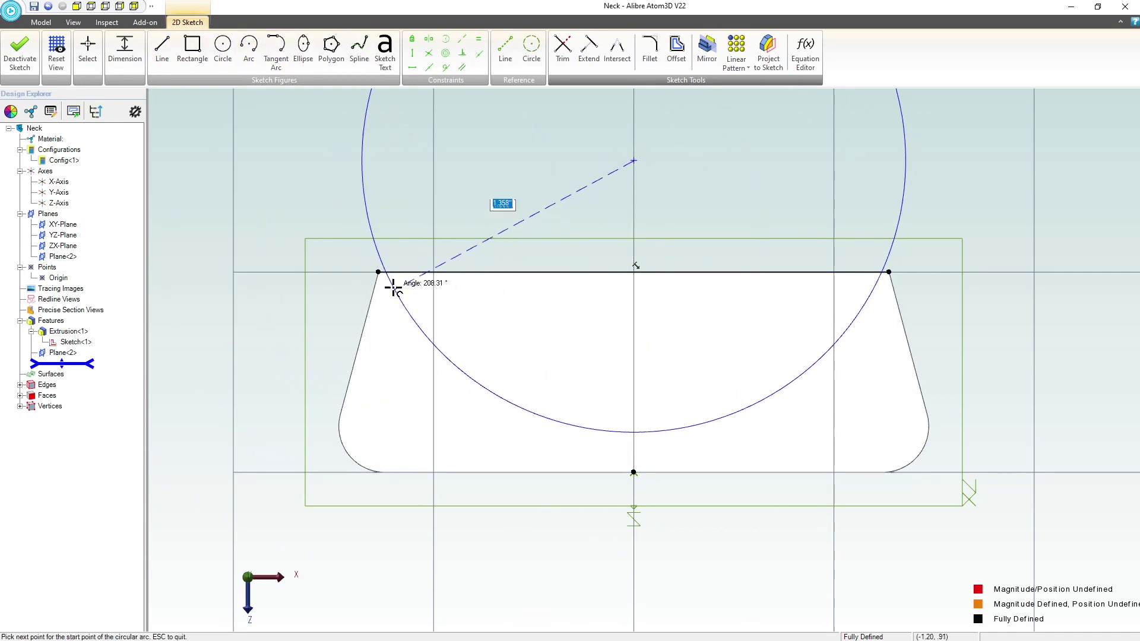
pyautogui.click(379, 272)
pyautogui.click(889, 272)
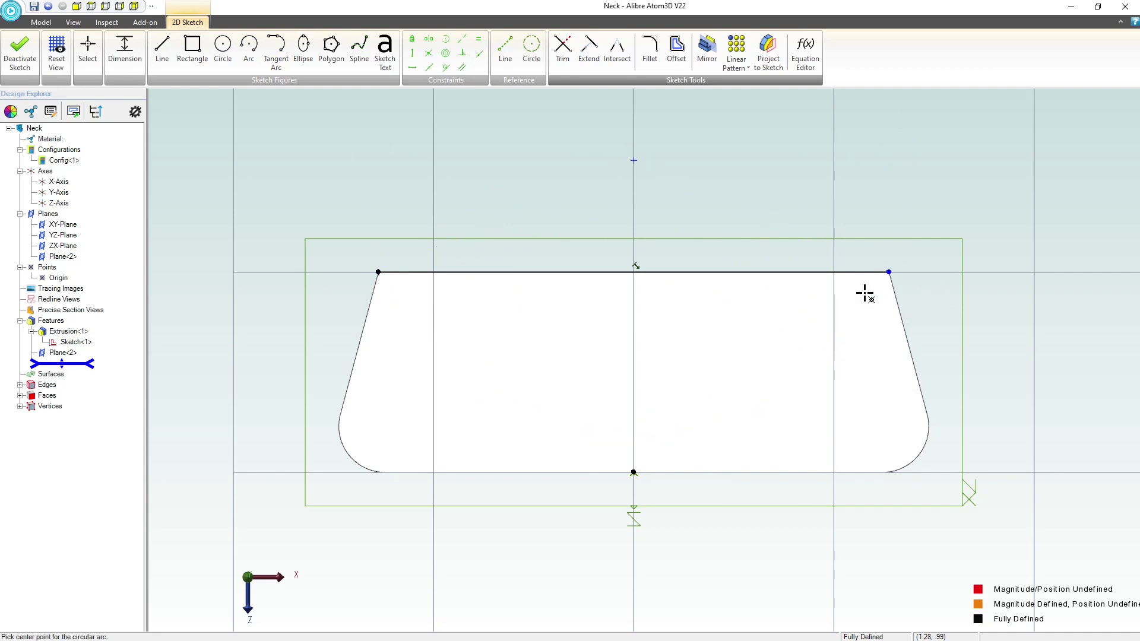
pyautogui.press('Escape')
# - Constrain the arc to pass through the origin and finish the profile sketch on the offset plane
pyautogui.click(505, 50)
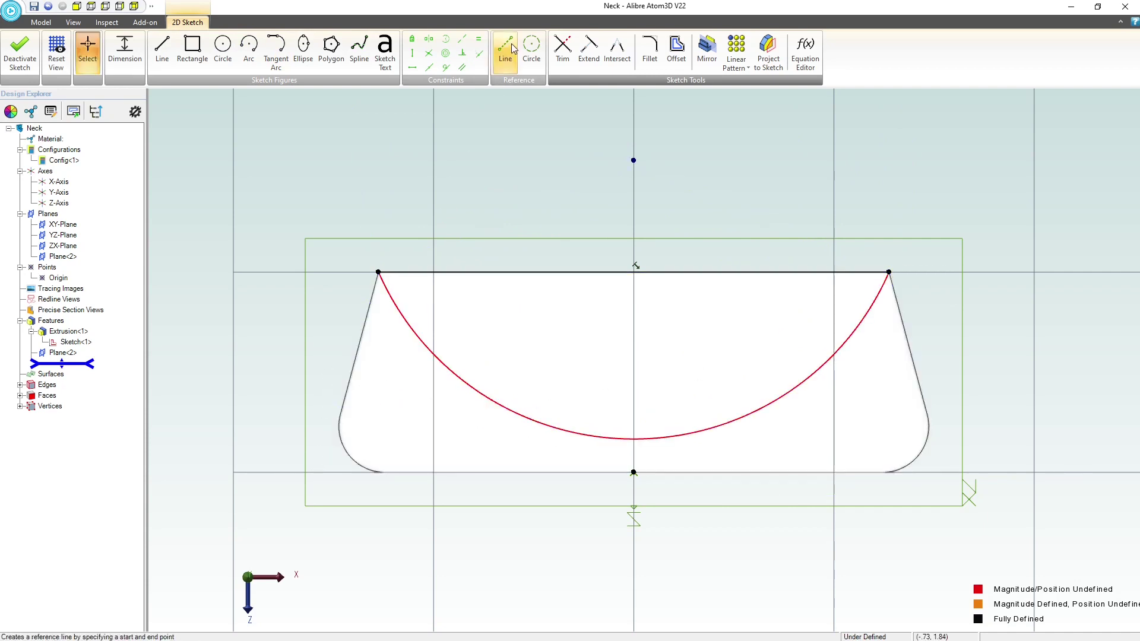
pyautogui.click(479, 53)
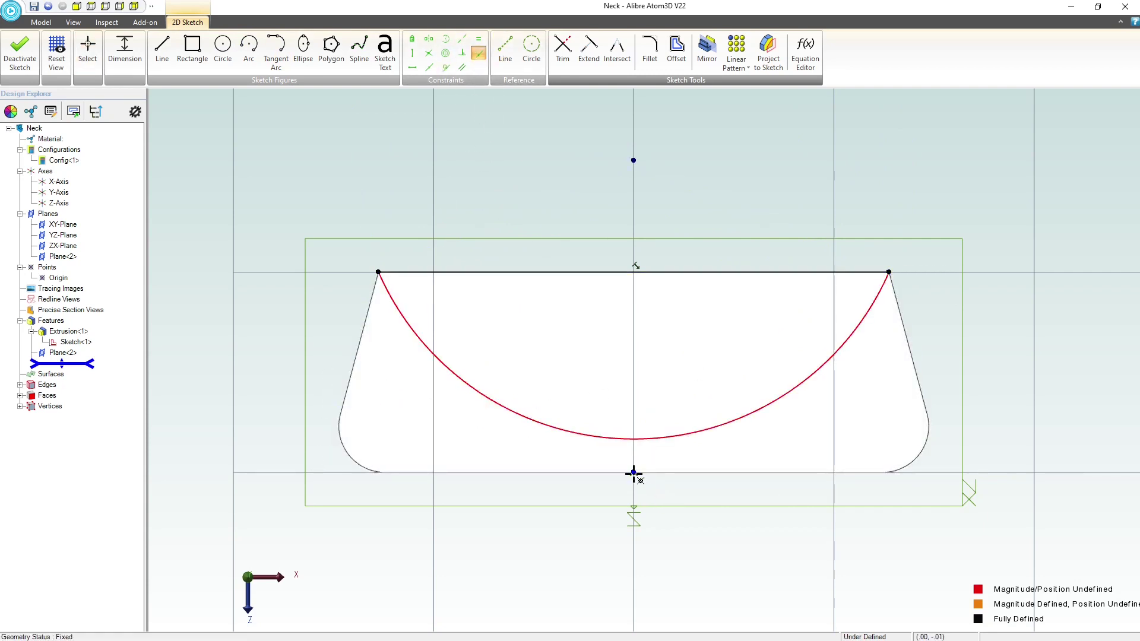
pyautogui.click(634, 473)
pyautogui.click(604, 438)
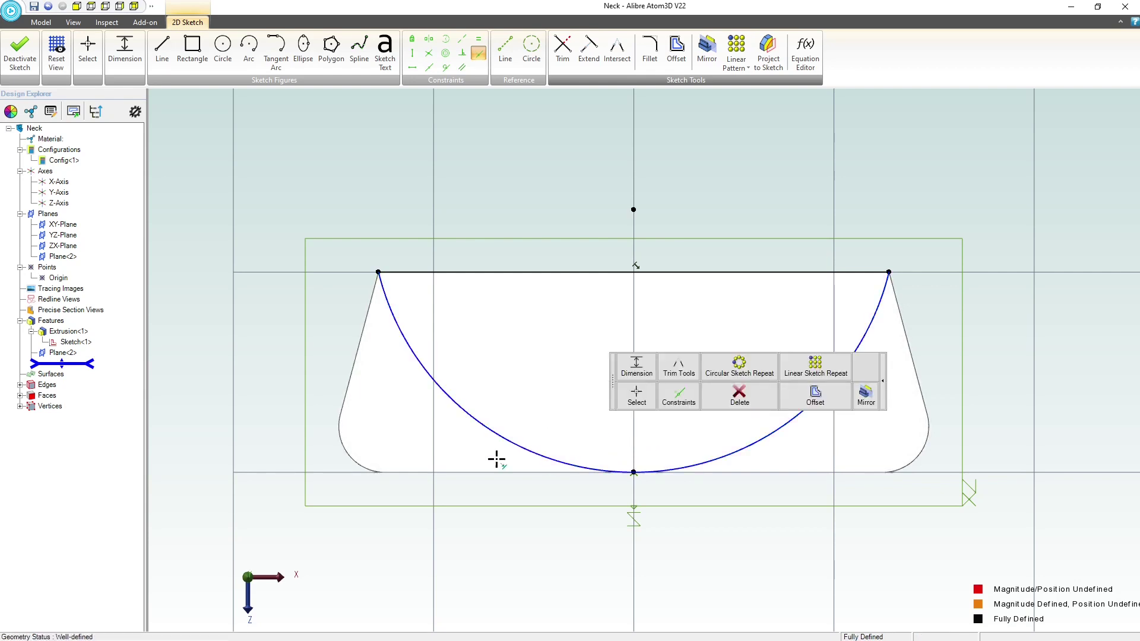
pyautogui.press('Escape')
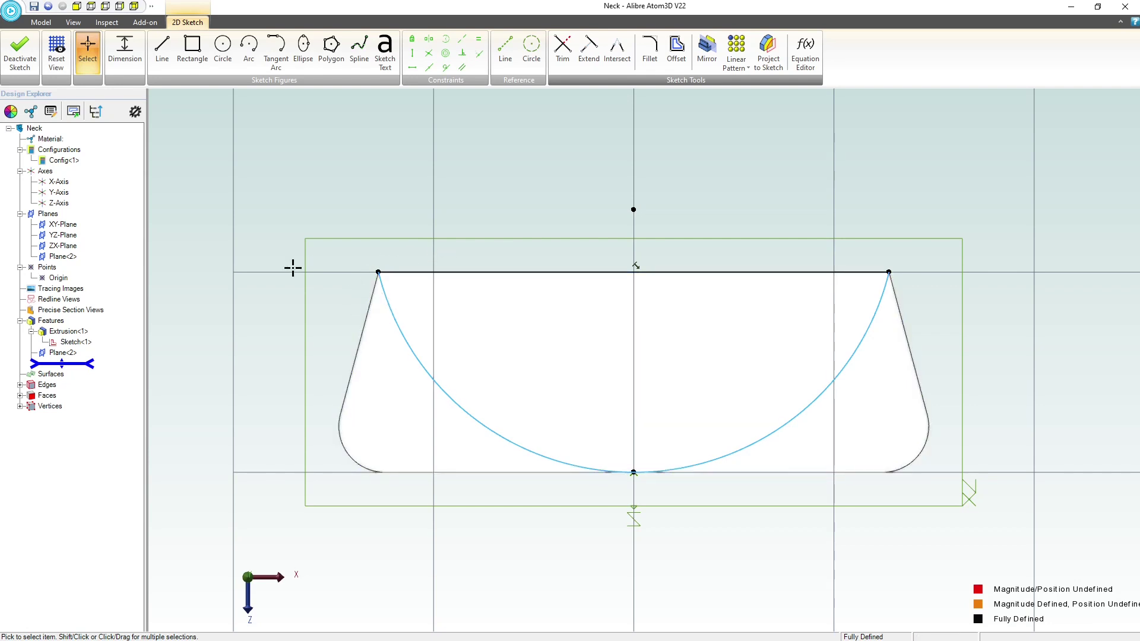
pyautogui.moveTo(294, 287)
pyautogui.mouseDown(button='middle')
pyautogui.moveTo(313, 298)
pyautogui.moveTo(312, 325)
pyautogui.mouseUp(button='middle')
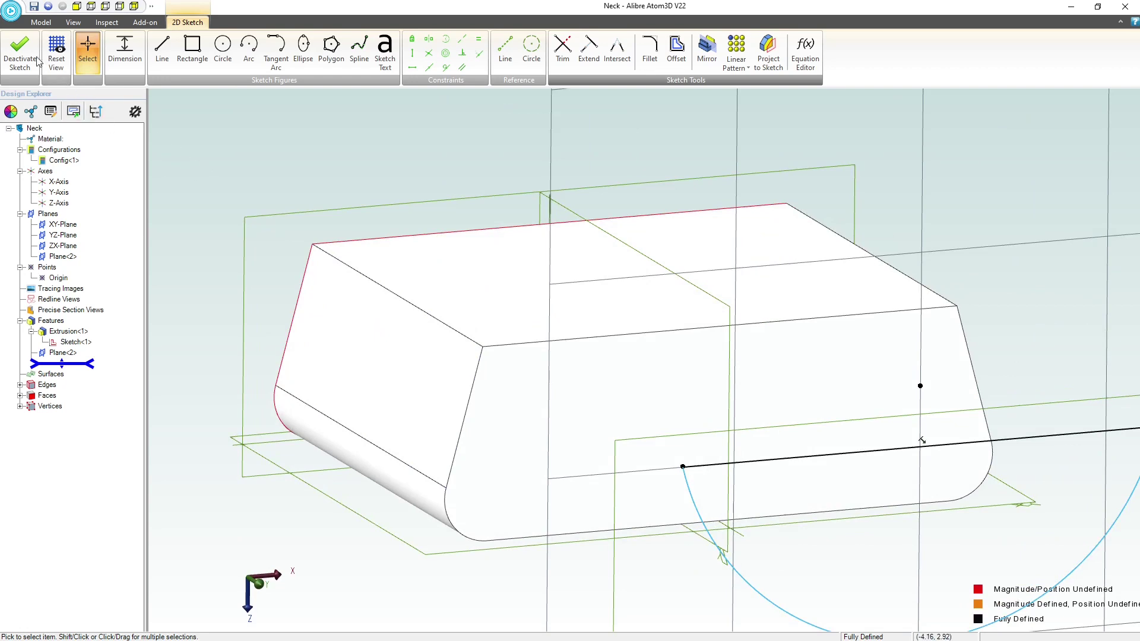
pyautogui.click(20, 52)
pyautogui.scroll(-2, 535, 389)
pyautogui.scroll(2, 535, 395)
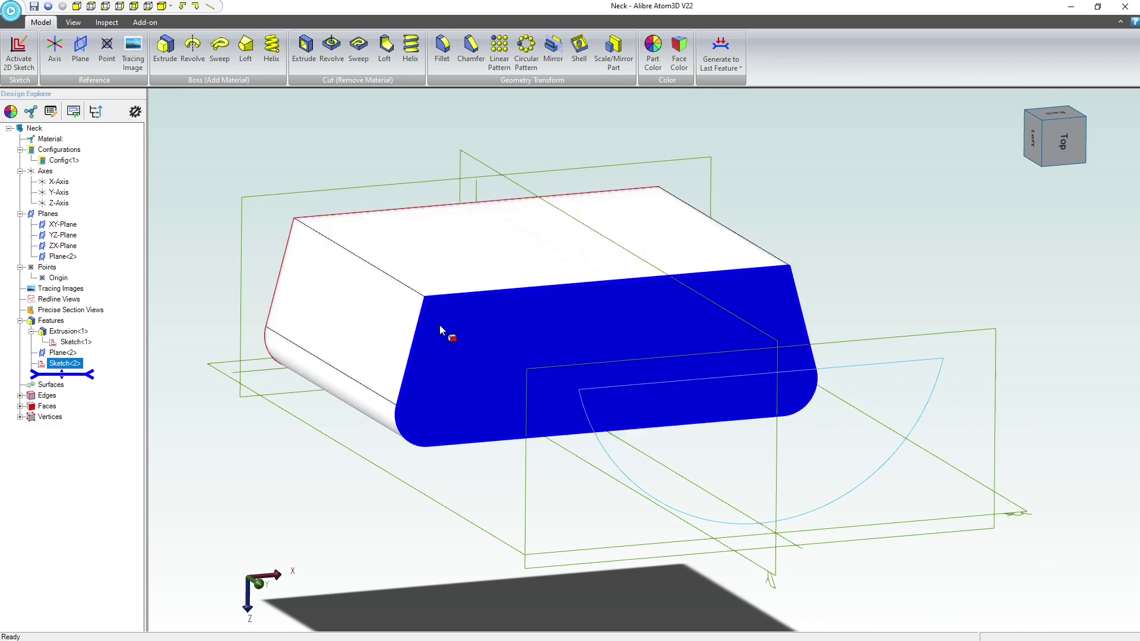
# - Sketch on the neck block's end face by projecting its whole outline as sketch figures associated to the source, and finish the sketch
pyautogui.click(506, 345)
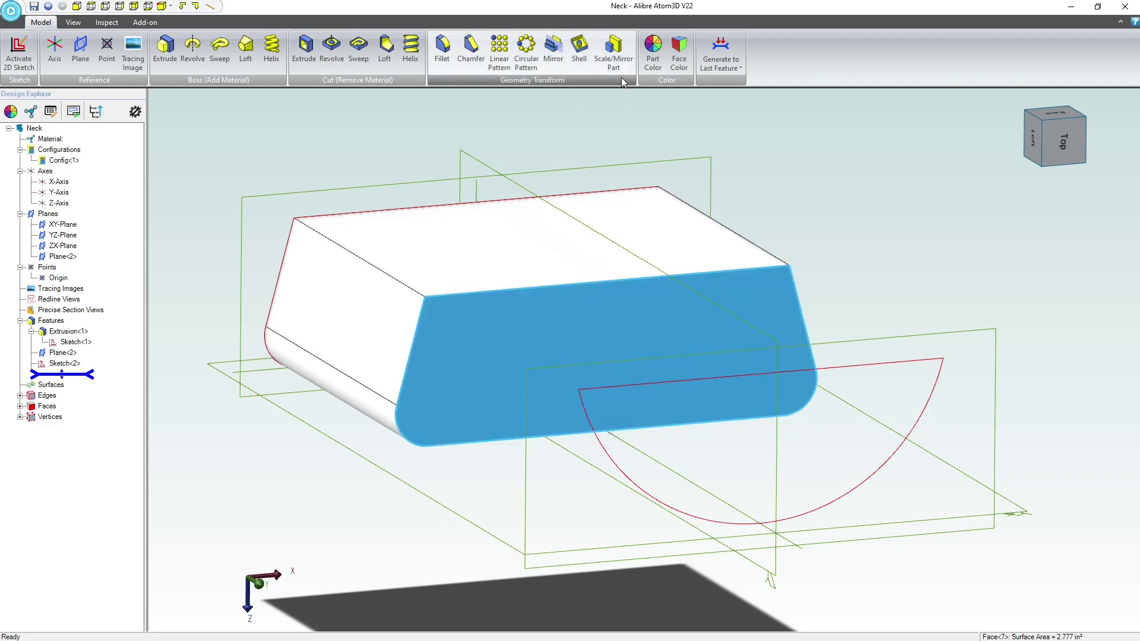
pyautogui.click(17, 66)
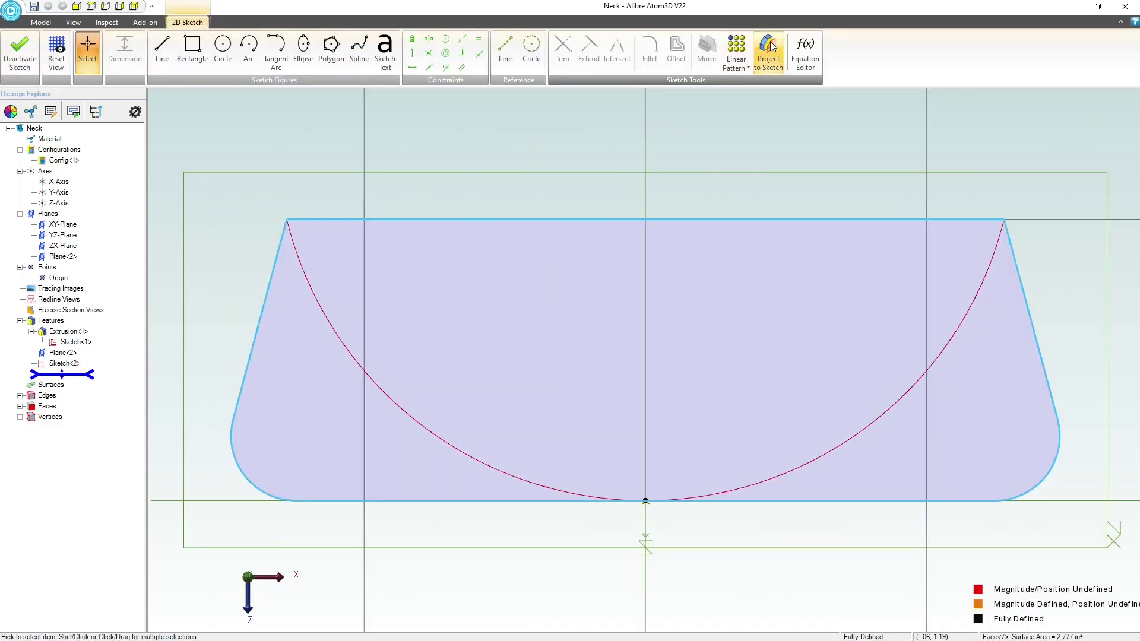
pyautogui.click(770, 48)
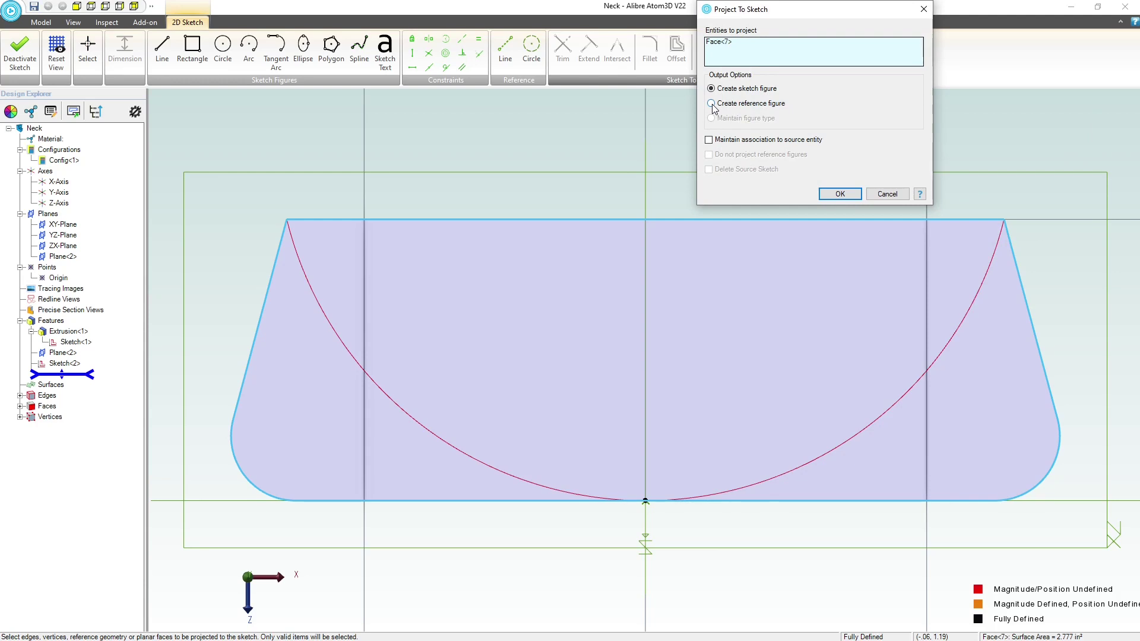
pyautogui.click(839, 193)
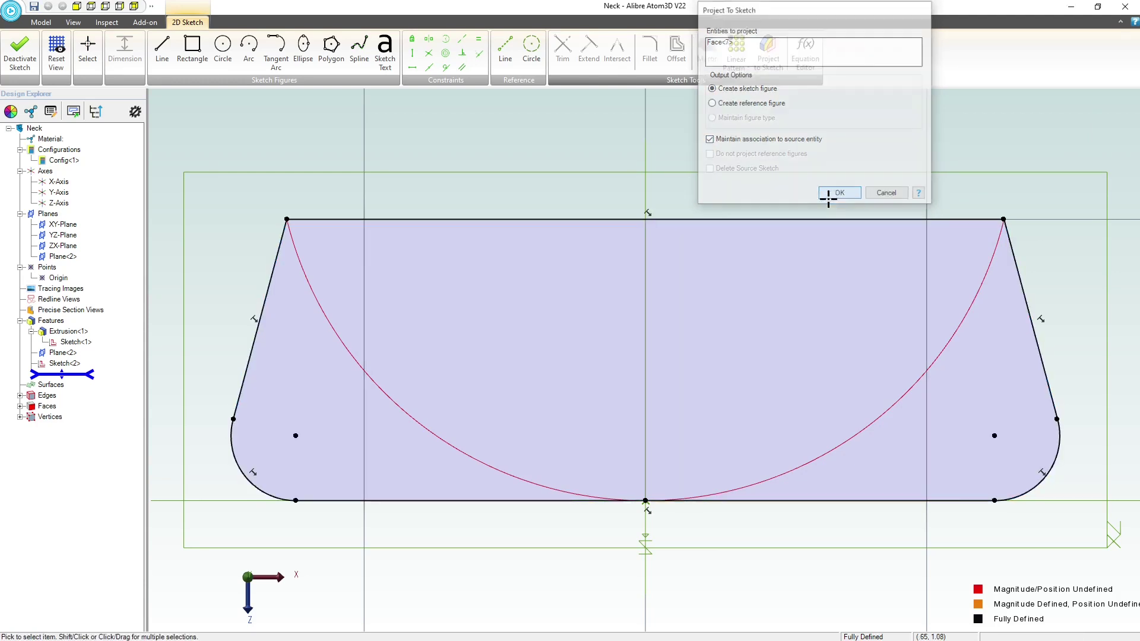
pyautogui.scroll(-4, 766, 255)
pyautogui.click(19, 52)
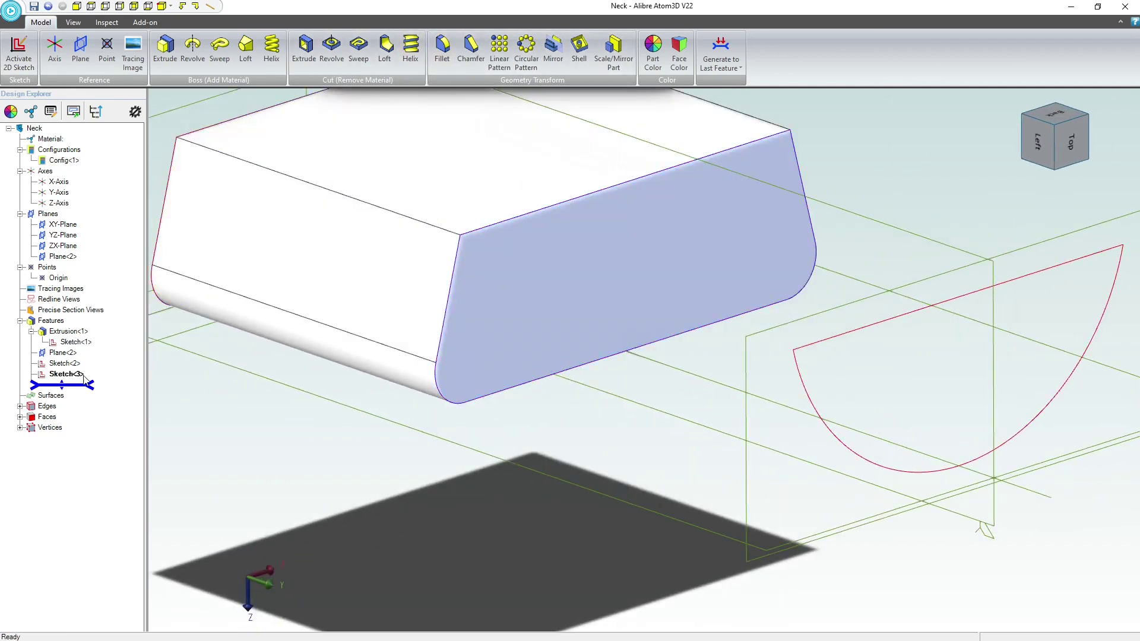
# - Create a loft boss between Sketch<2> and Sketch<3>, specifying tangency at both cross sections with magnitude 1.0
pyautogui.keyDown('ctrl'); pyautogui.click(66, 374); pyautogui.keyUp('ctrl')
pyautogui.click(246, 52)
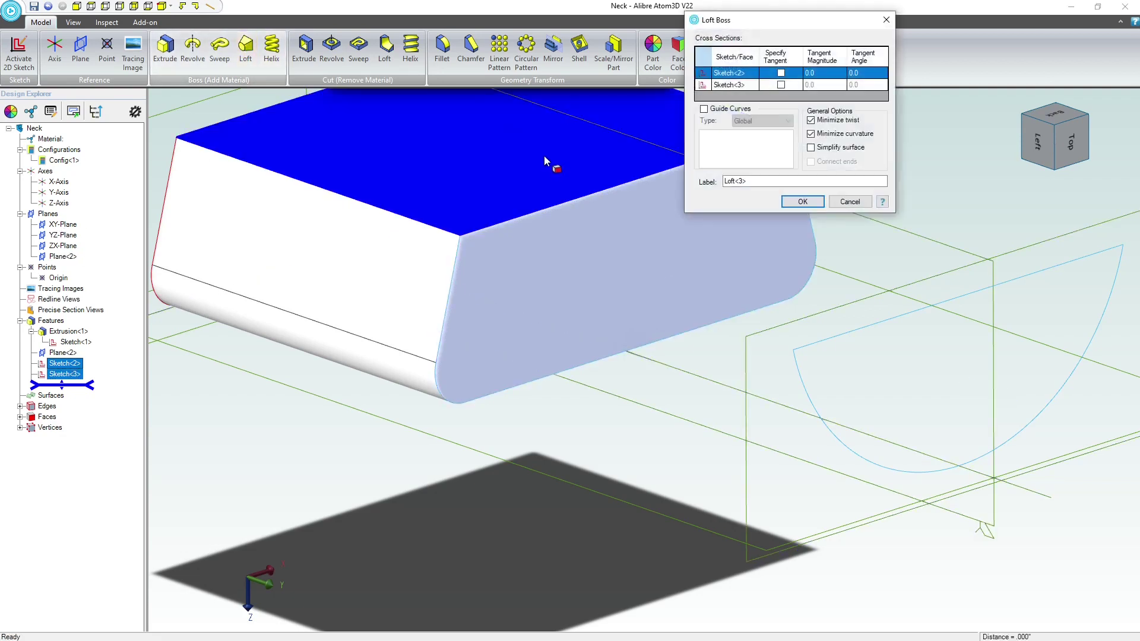
pyautogui.click(784, 87)
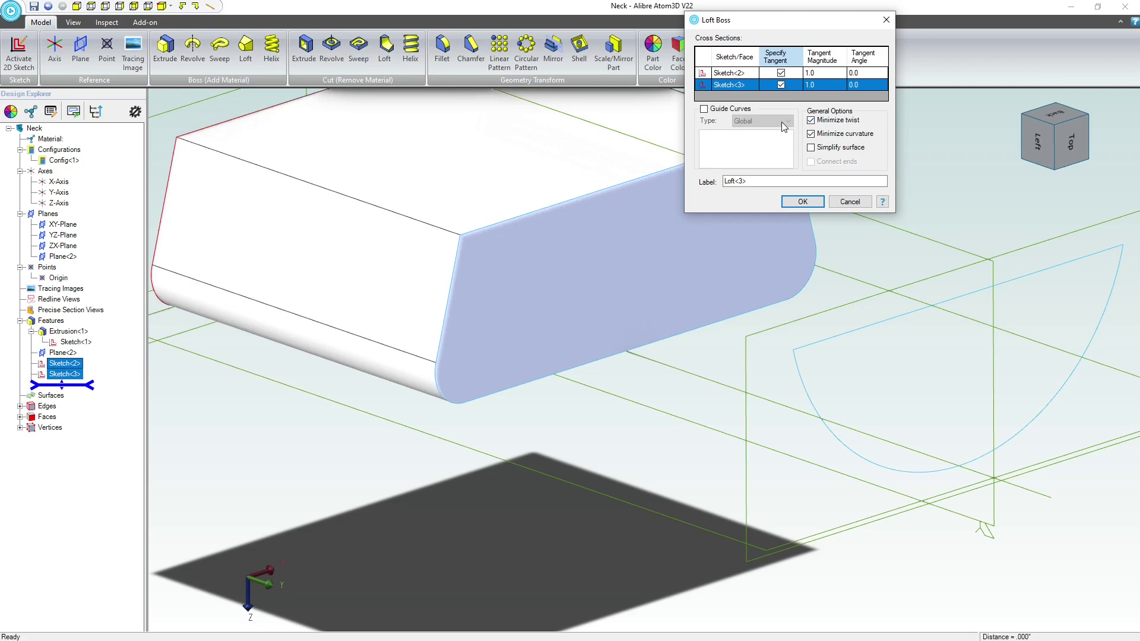
pyautogui.click(802, 202)
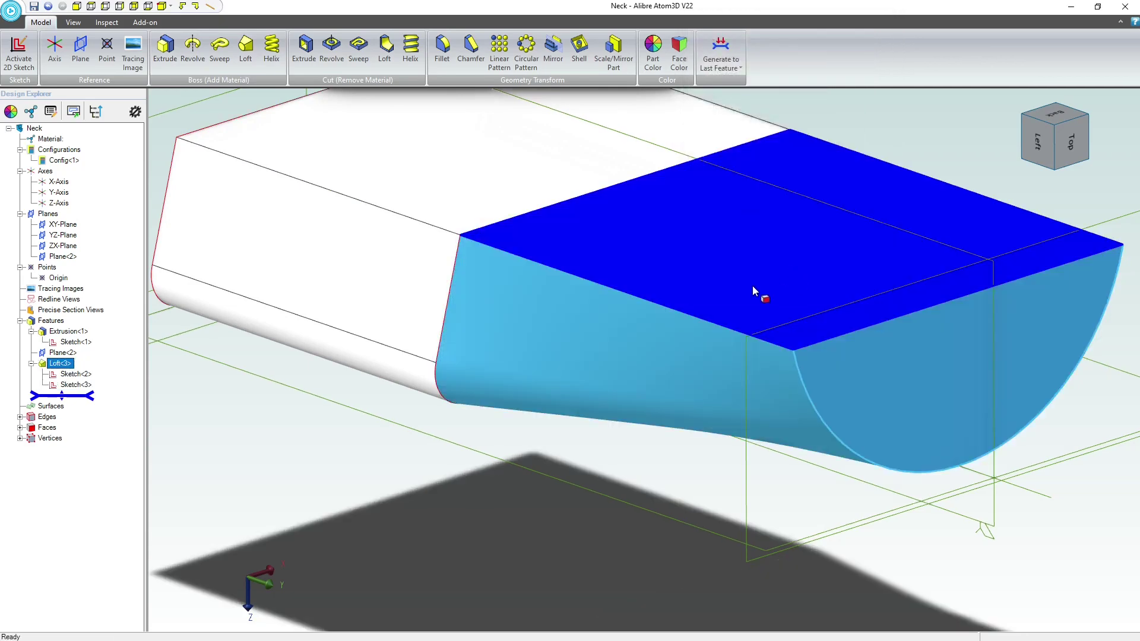
# - Examine the lofted transition between the neck block and the arc profile from the end and from the side
pyautogui.moveTo(753, 286); pyautogui.dragTo(593, 411, button='middle')
pyautogui.click(1055, 138)
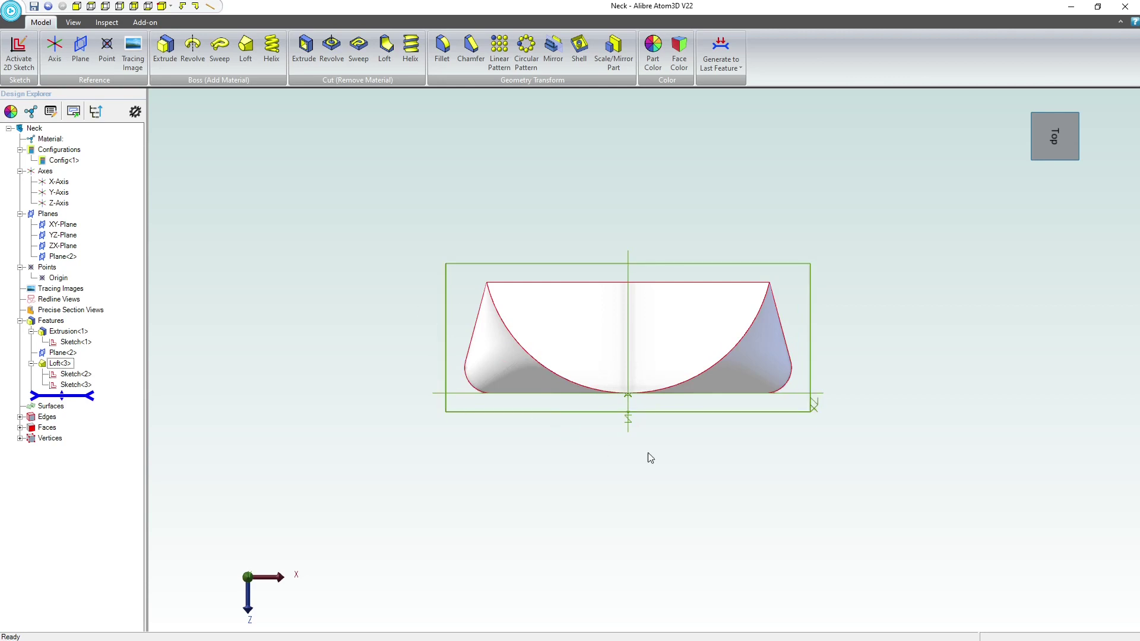
pyautogui.scroll(-2, 648, 453)
pyautogui.moveTo(593, 450); pyautogui.dragTo(608, 467, button='middle')
pyautogui.scroll(-1, 535, 394)
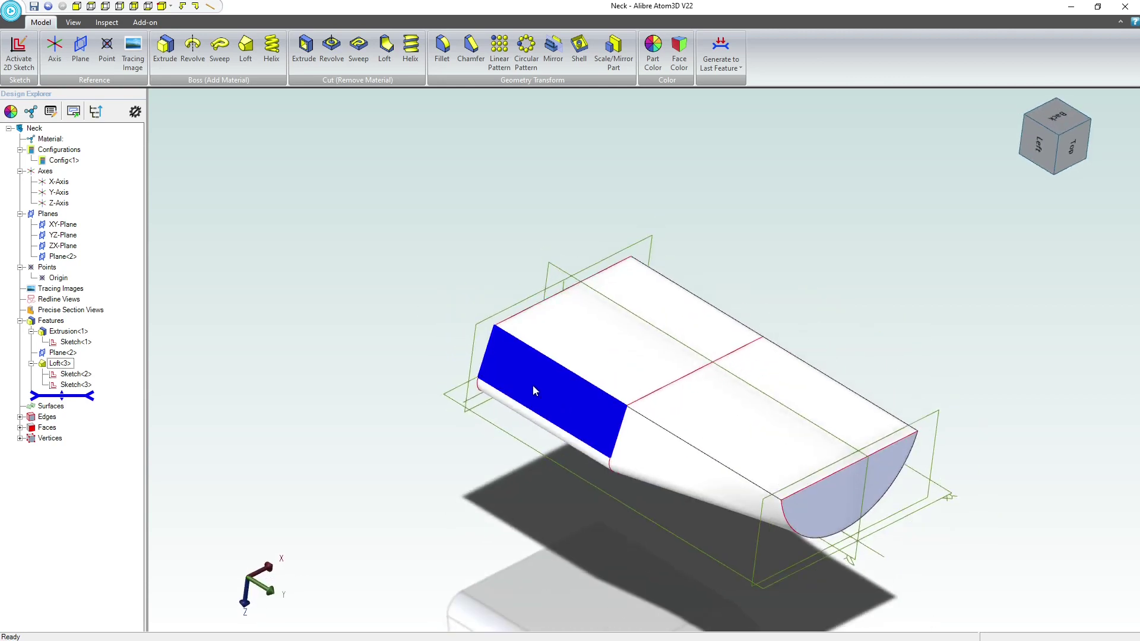
pyautogui.scroll(-1, 532, 387)
pyautogui.scroll(4, 768, 504)
pyautogui.moveTo(615, 421); pyautogui.dragTo(450, 392, button='middle')
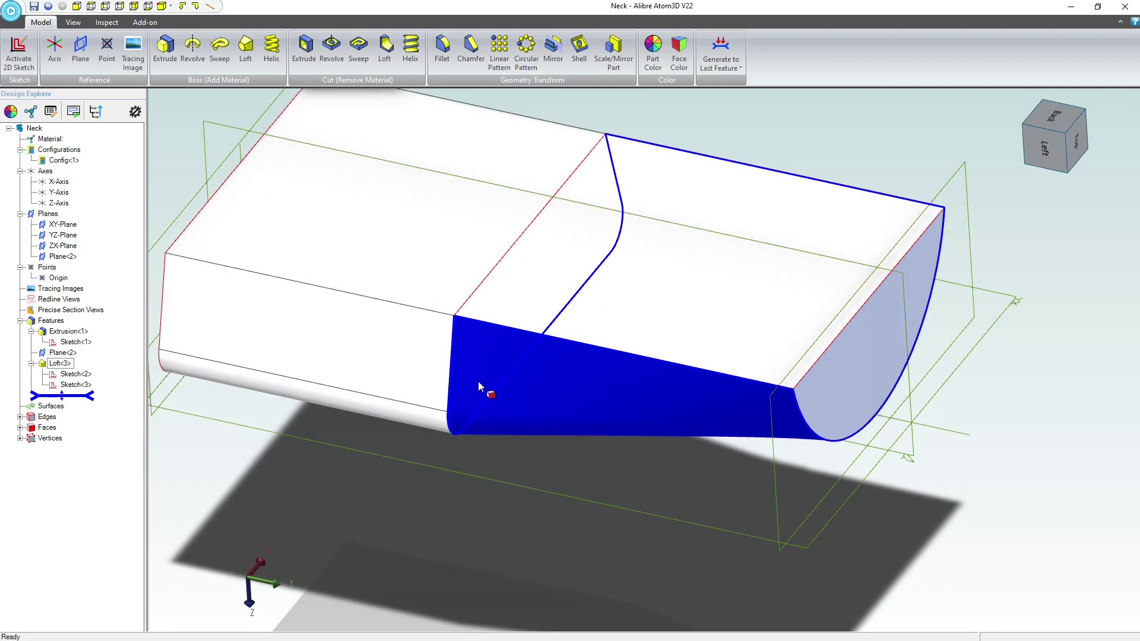
# - Edit the loft to set the tangent magnitude at the block-end profile, Sketch<3>, to 2
pyautogui.click(86, 385)
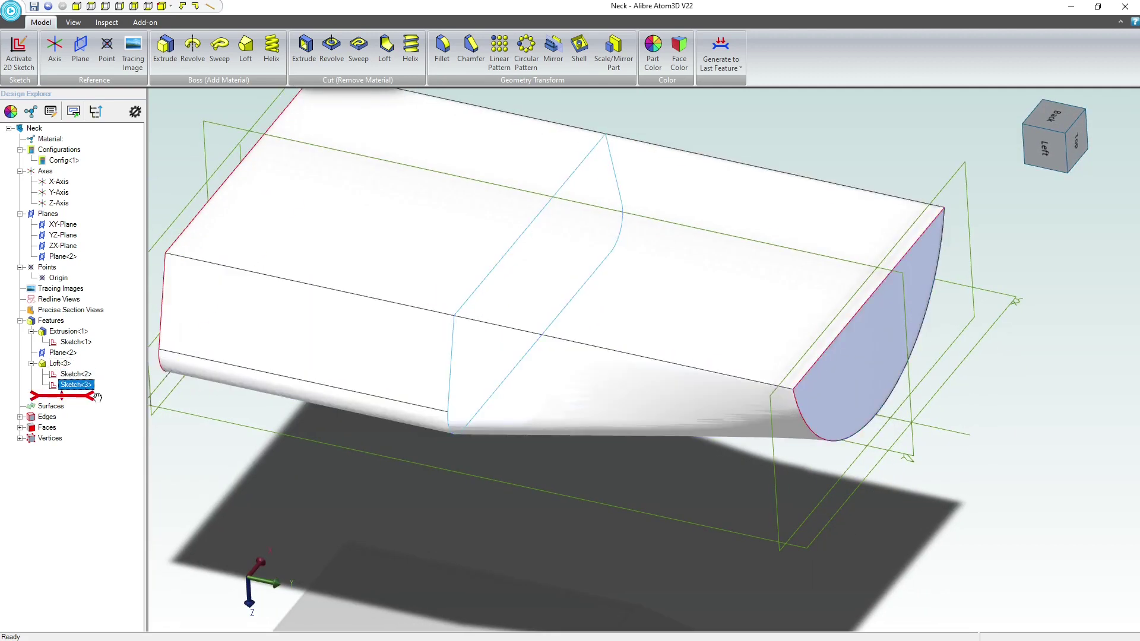
pyautogui.rightClick(65, 363)
pyautogui.click(89, 369)
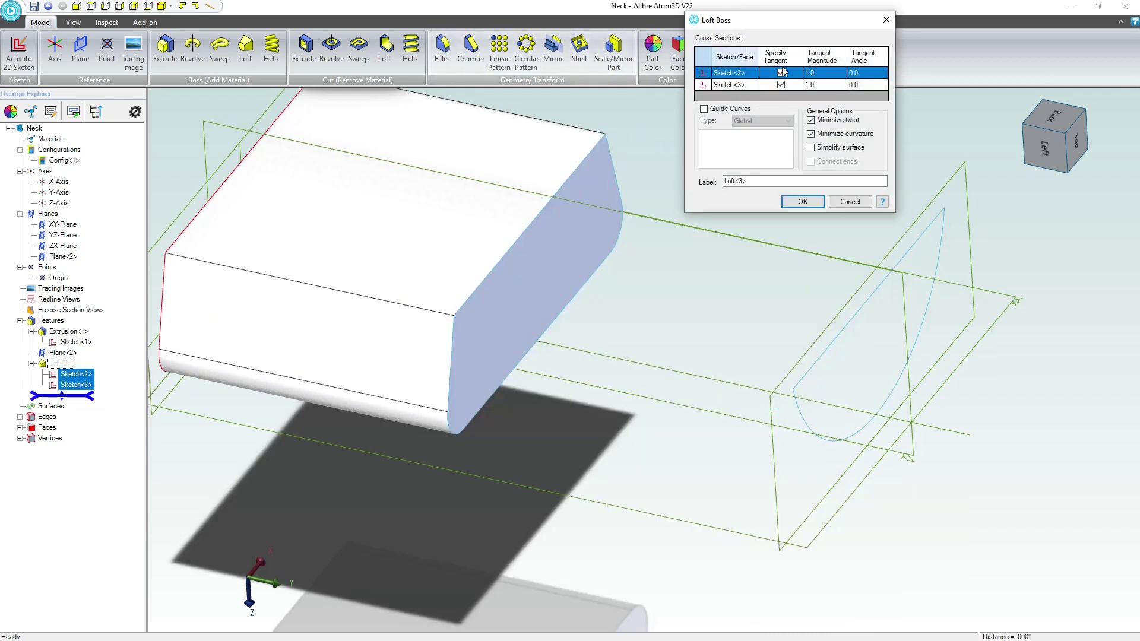
pyautogui.click(817, 84)
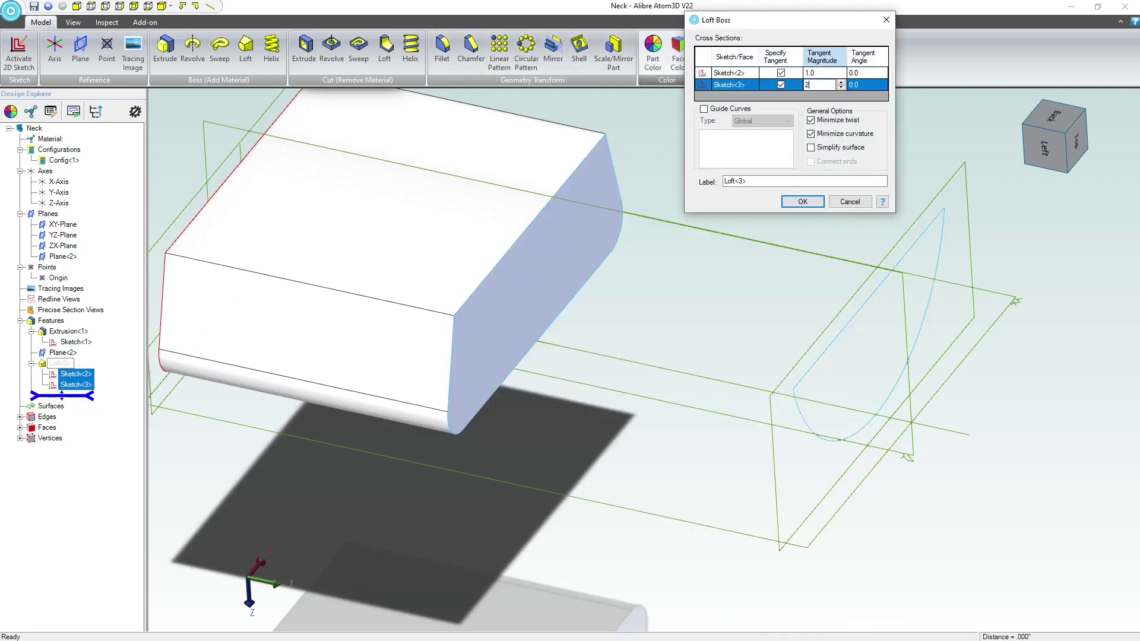
pyautogui.click(800, 202)
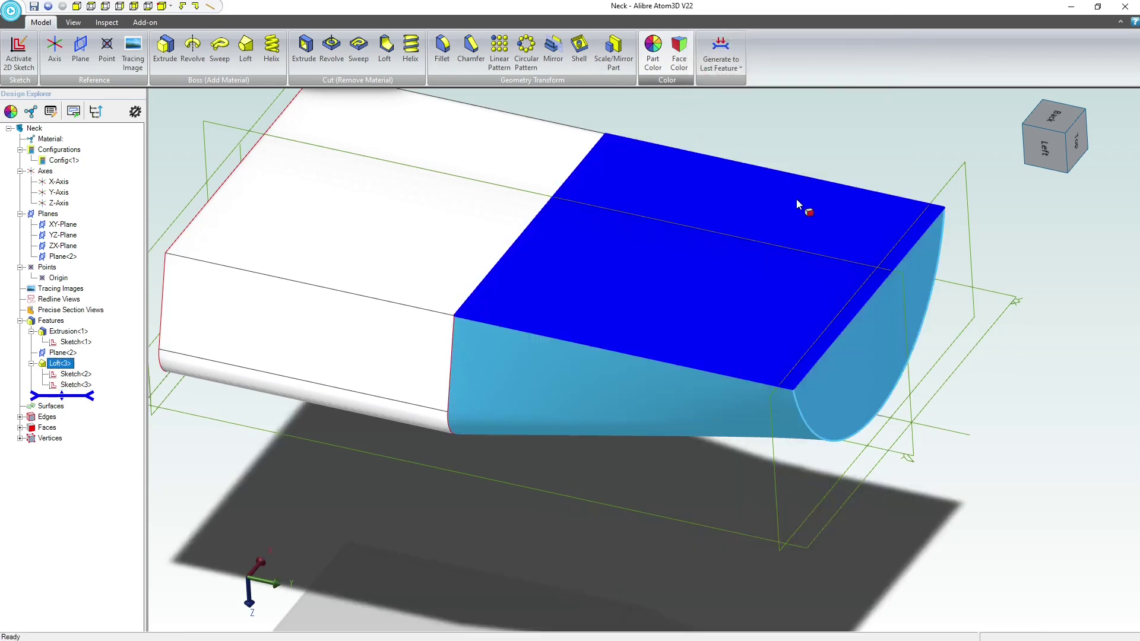
pyautogui.moveTo(802, 204); pyautogui.dragTo(647, 272, button='middle')
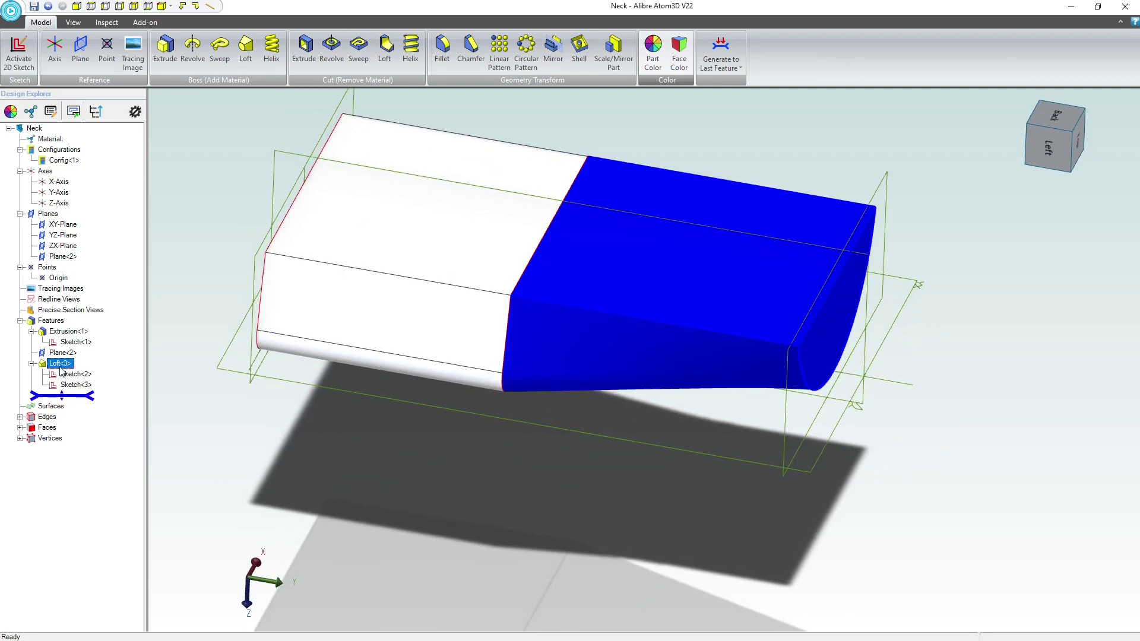
# - Edit the loft again, setting both tangent magnitudes to 1 and turning off Minimize curvature
pyautogui.rightClick(60, 363)
pyautogui.click(74, 371)
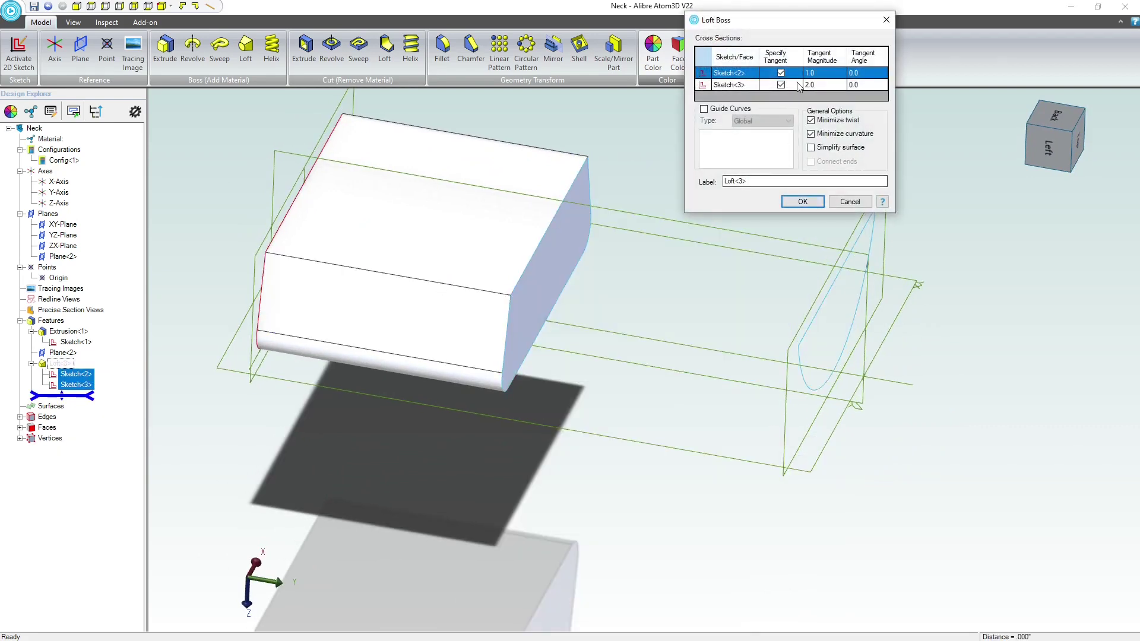
pyautogui.click(819, 76)
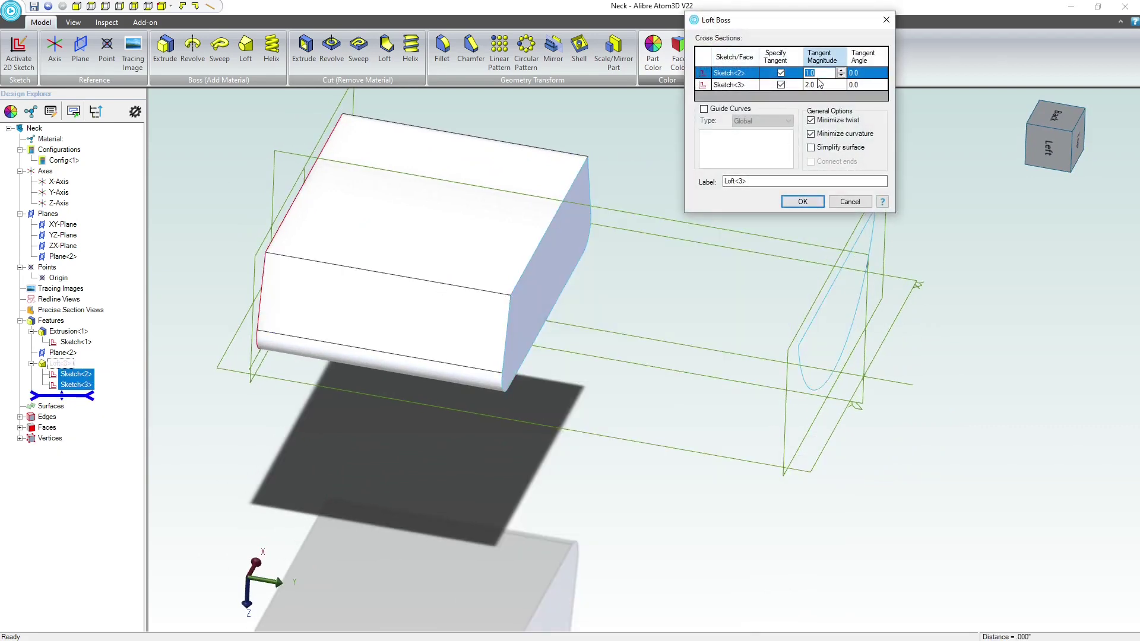
pyautogui.click(820, 84)
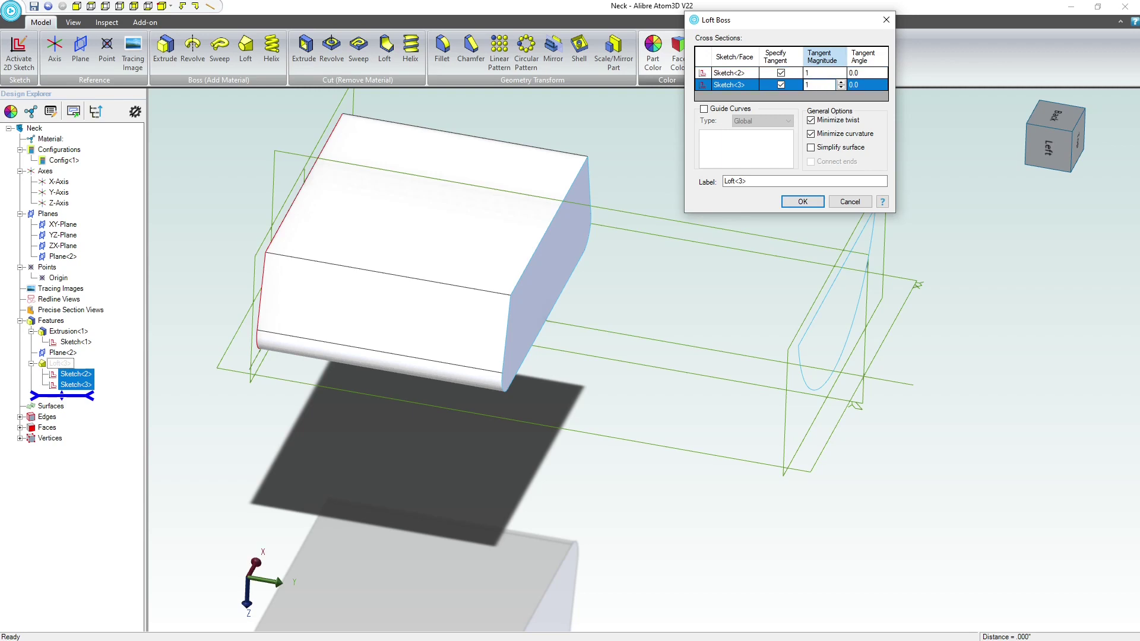
pyautogui.click(812, 135)
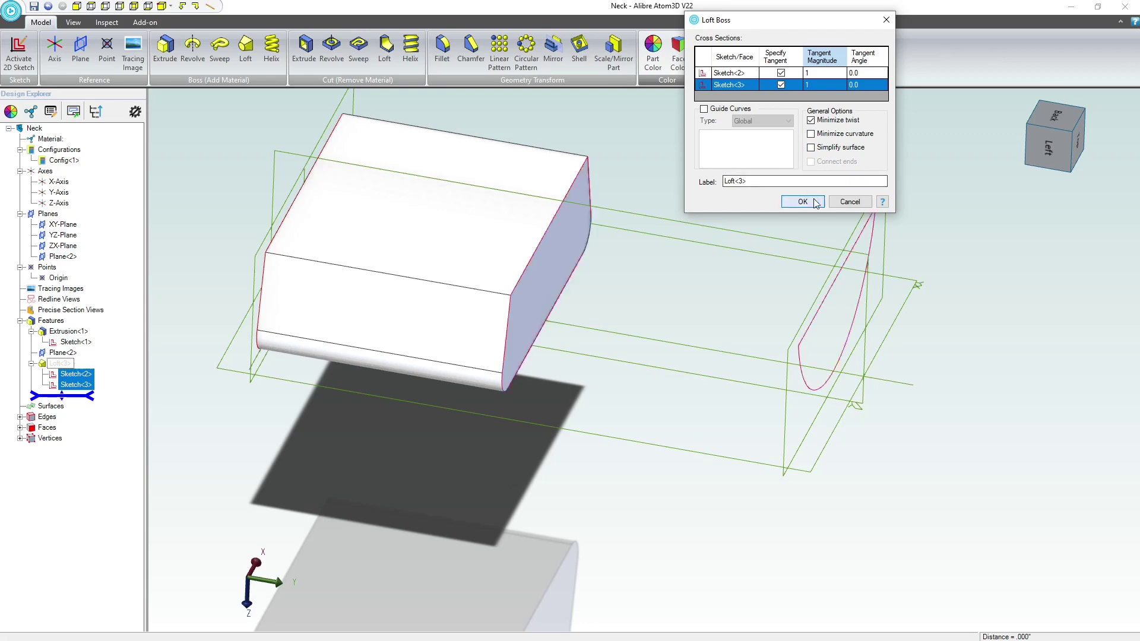
pyautogui.click(802, 201)
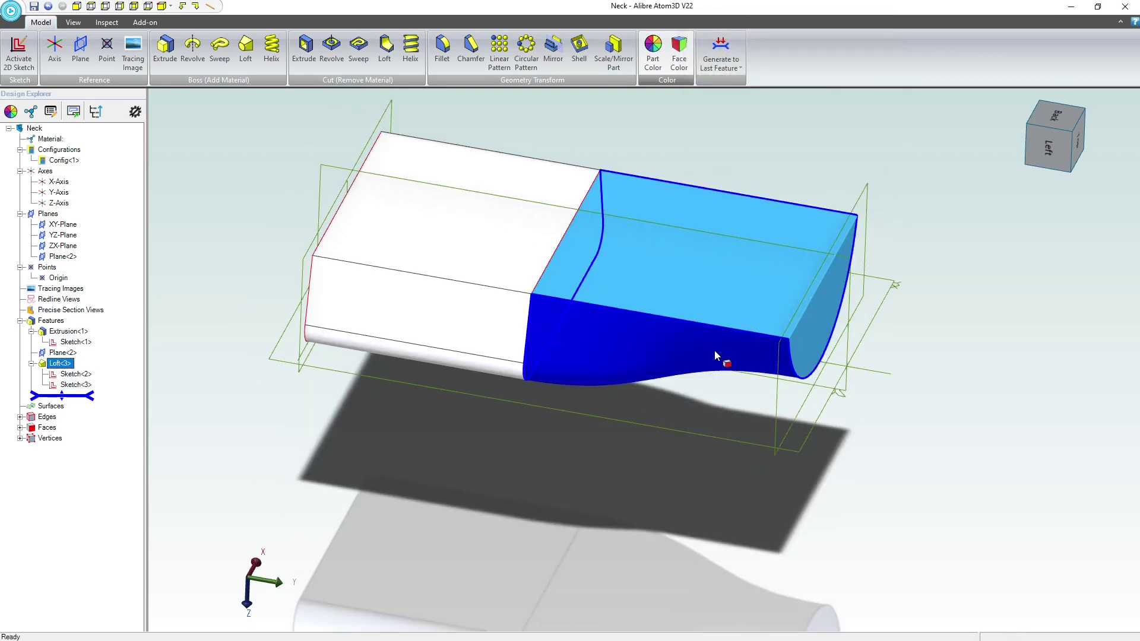
pyautogui.moveTo(714, 350); pyautogui.dragTo(729, 384, button='middle')
pyautogui.scroll(-3, 663, 339)
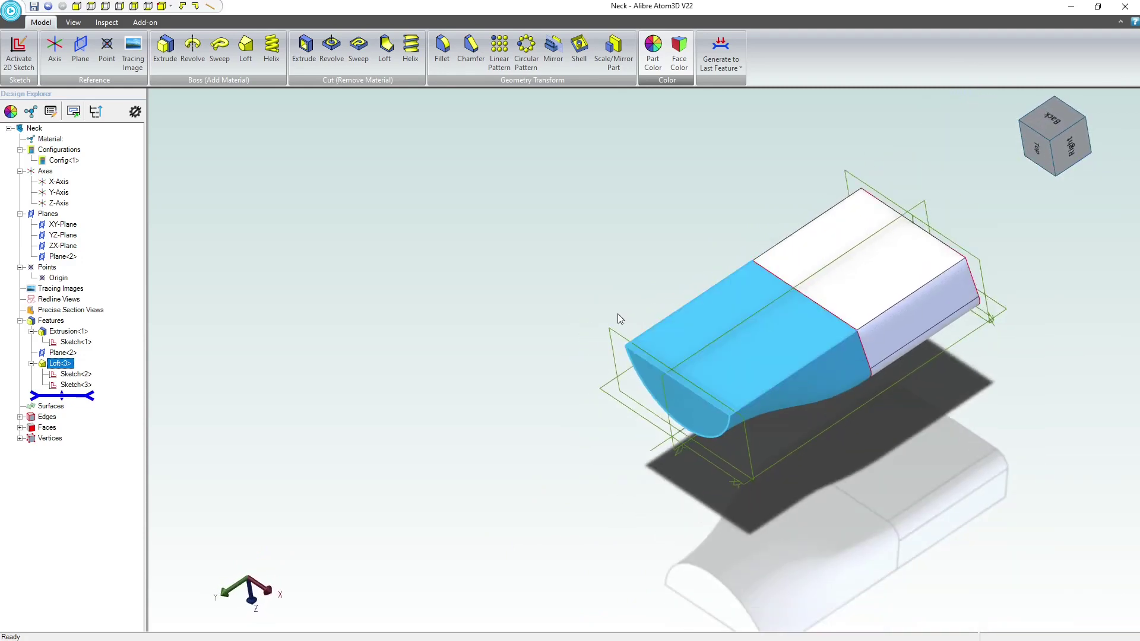
# - Insert a reference plane offset 21.125 inches from the ZX-Plane, beyond the loft's rounded end
pyautogui.click(572, 357)
pyautogui.scroll(1, 861, 178)
pyautogui.click(872, 181)
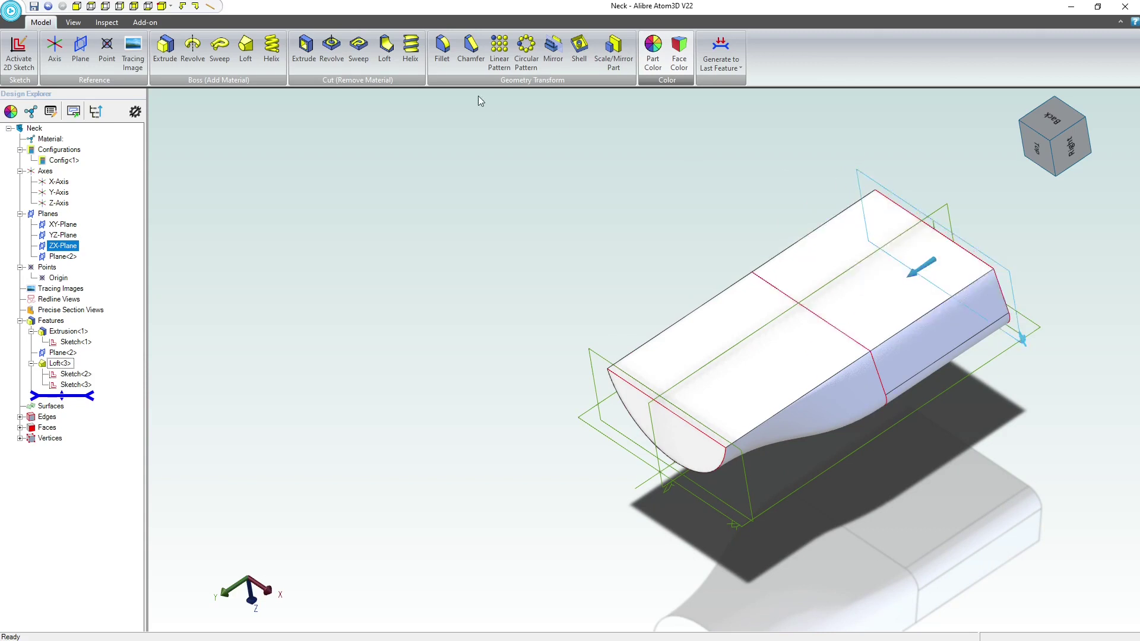
pyautogui.click(80, 49)
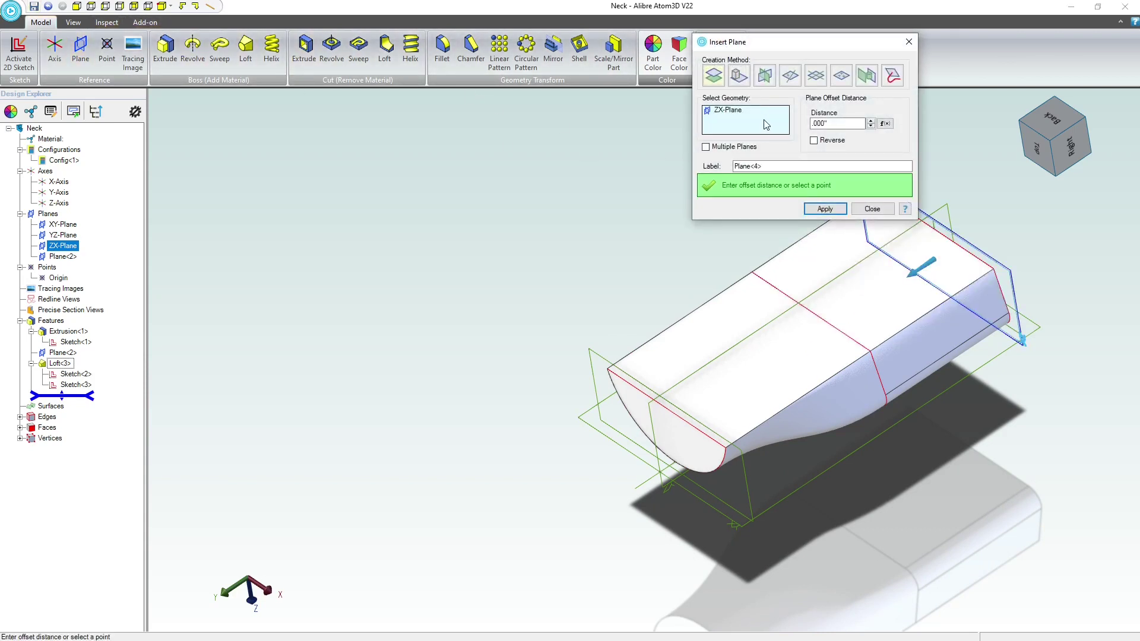
pyautogui.doubleClick(831, 123)
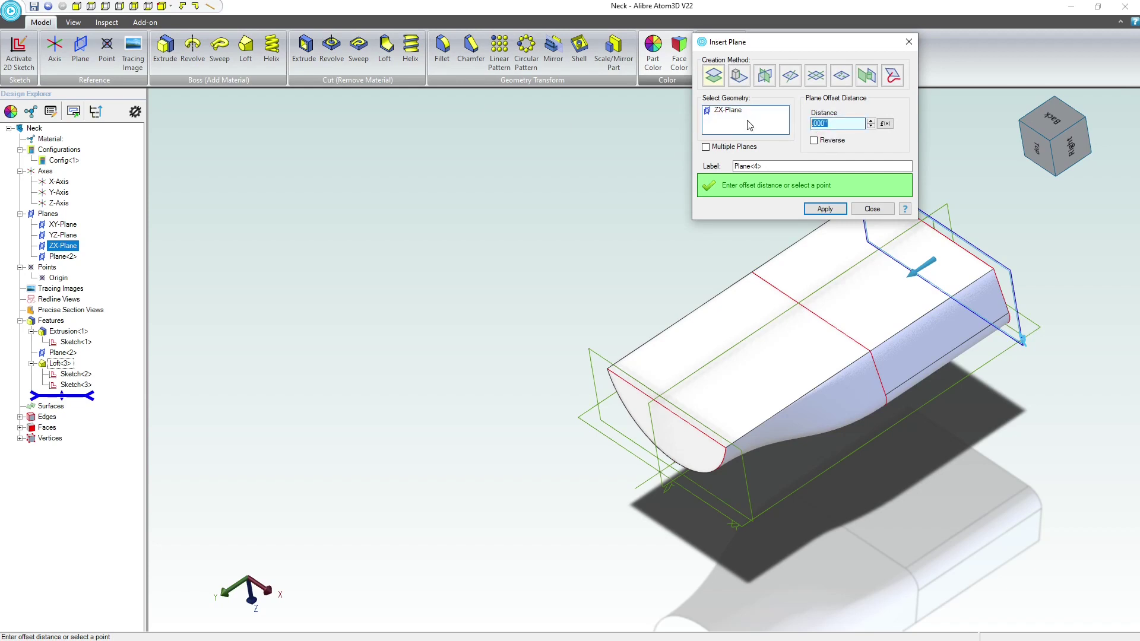
pyautogui.write('21.125')
pyautogui.click(826, 209)
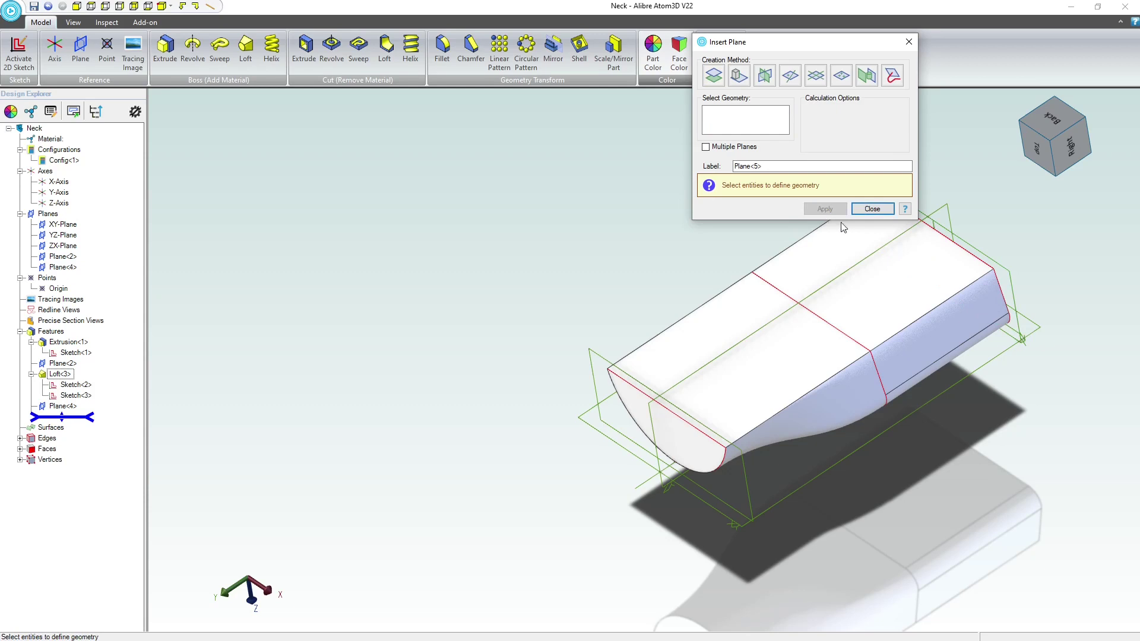
pyautogui.click(873, 208)
pyautogui.scroll(-6, 852, 235)
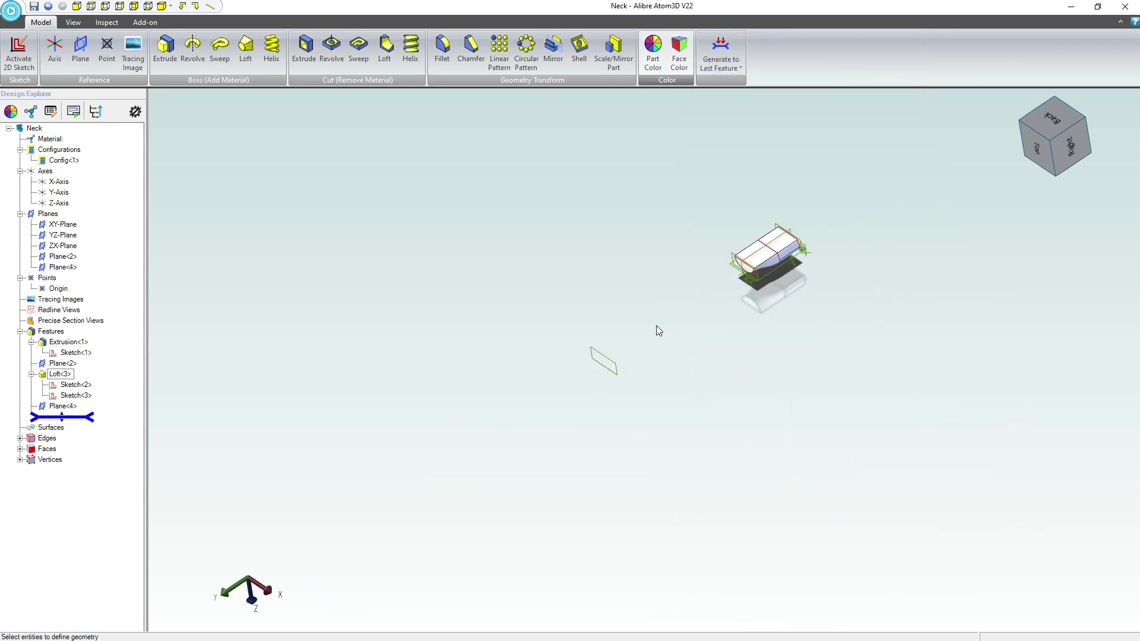
pyautogui.scroll(4, 650, 332)
pyautogui.scroll(-2, 635, 334)
pyautogui.scroll(2, 823, 174)
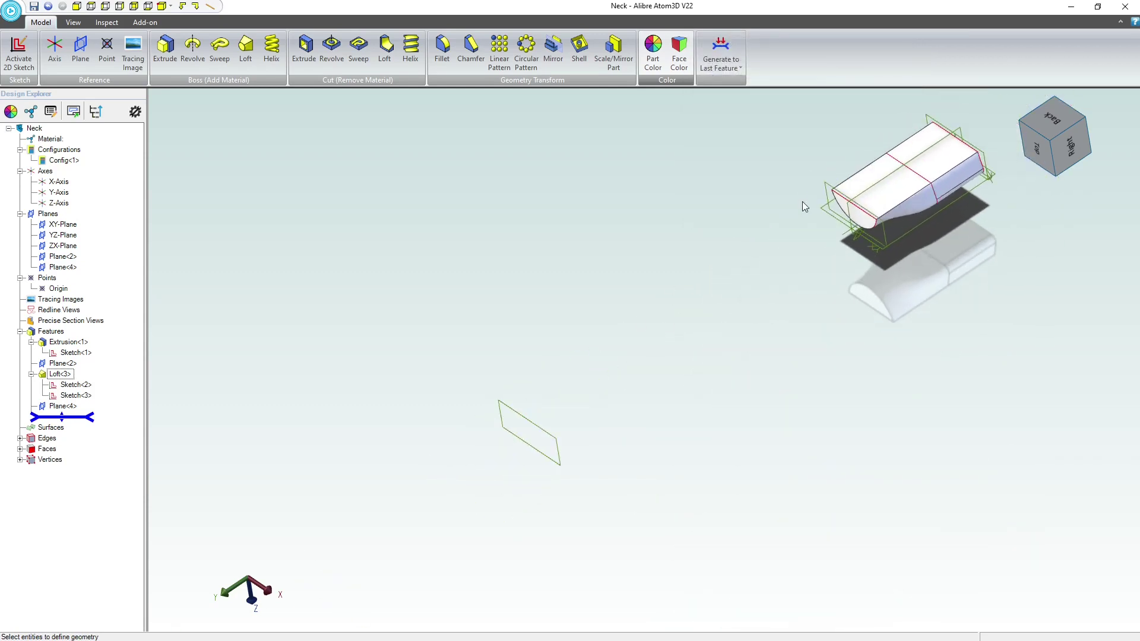
pyautogui.scroll(2, 803, 206)
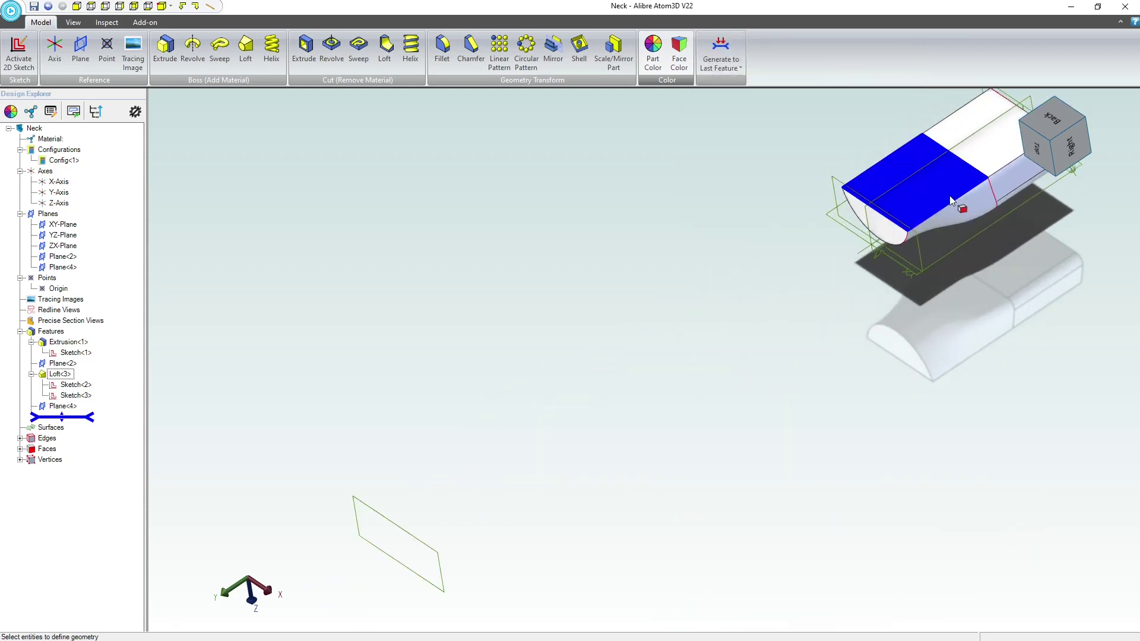
# - Start a sketch on the plane beyond the loft and draw a horizontal line just above the loft profile's flat edge
pyautogui.click(407, 529)
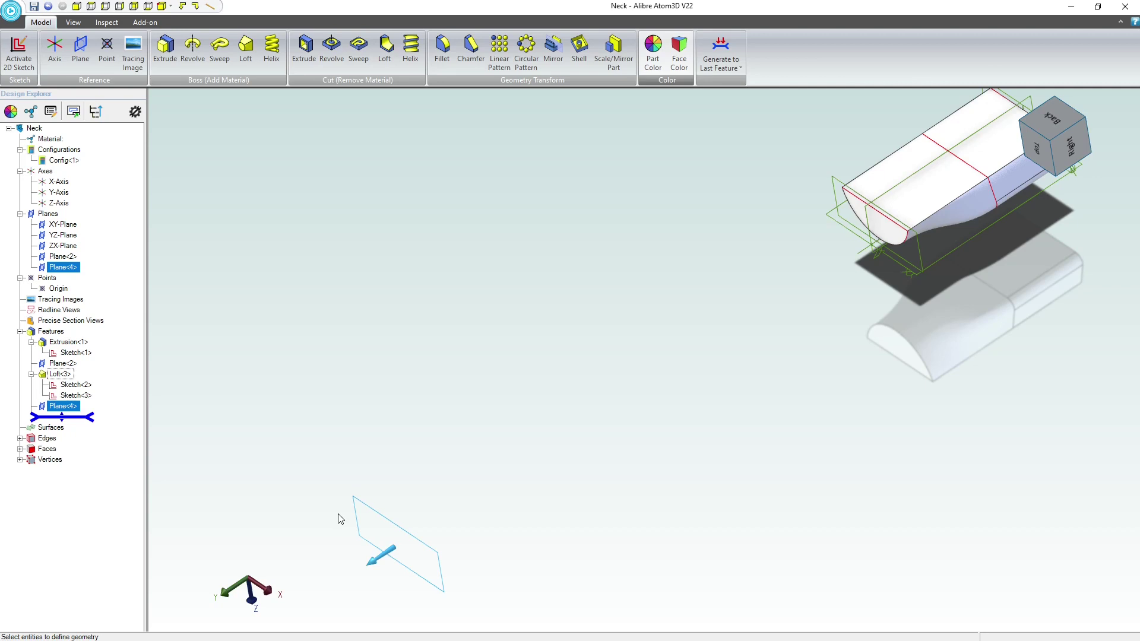
pyautogui.click(378, 461)
pyautogui.click(380, 506)
pyautogui.click(19, 54)
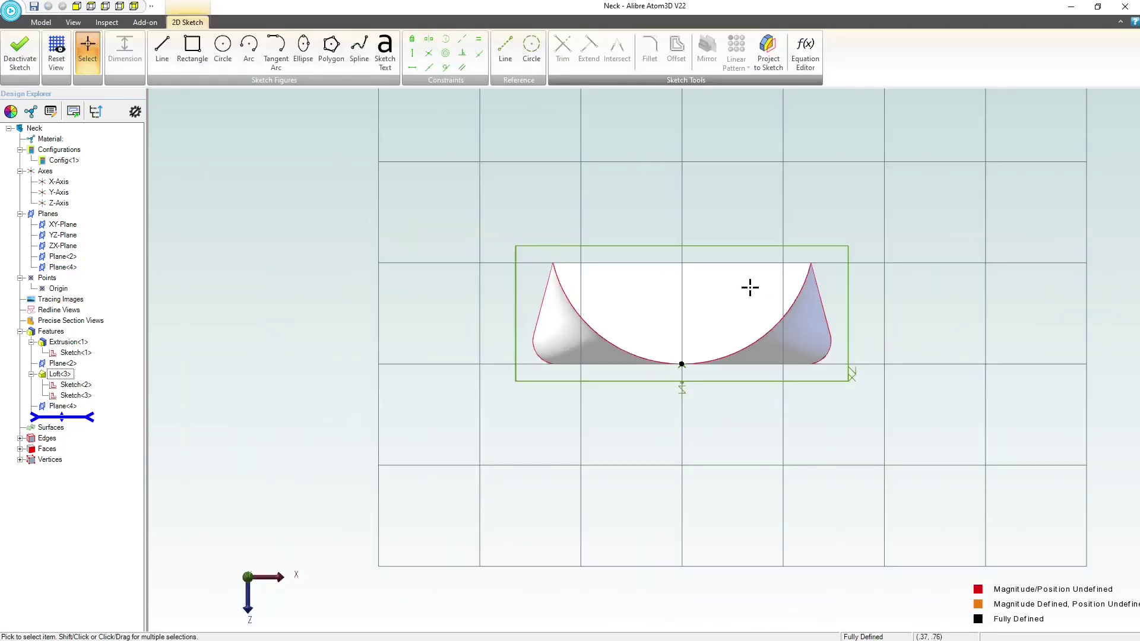
pyautogui.scroll(3, 662, 292)
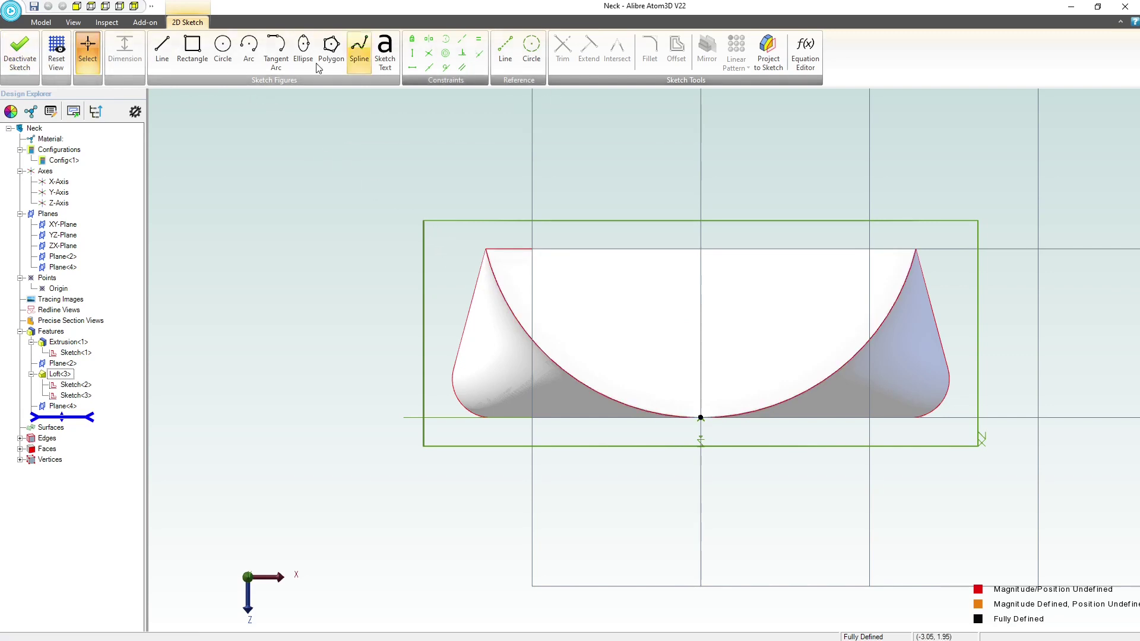
pyautogui.click(162, 51)
pyautogui.click(573, 238)
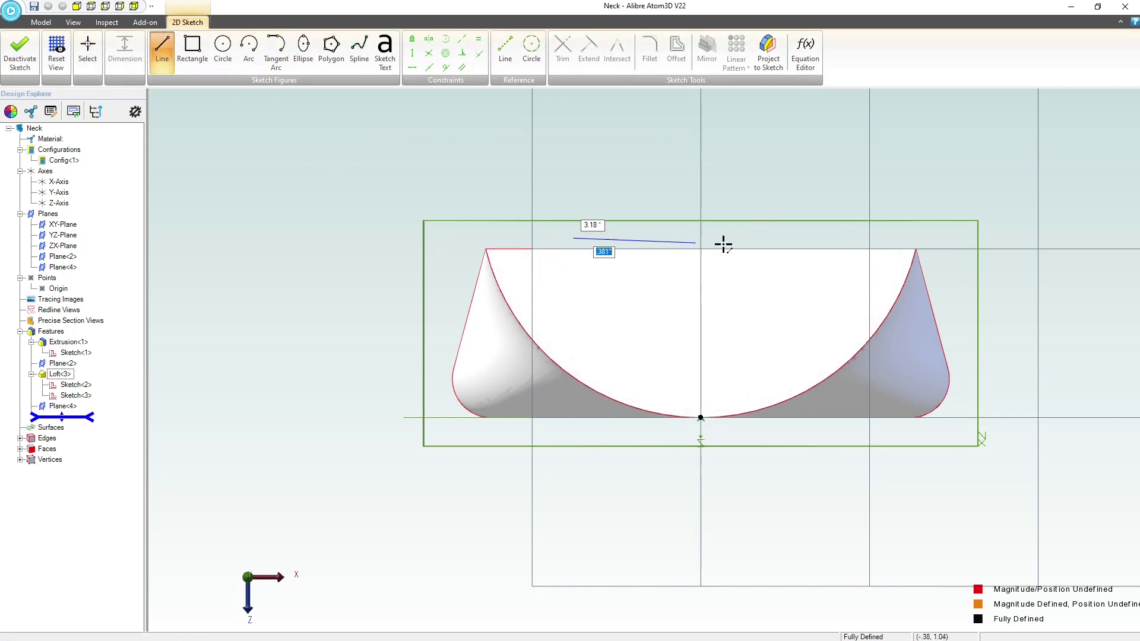
pyautogui.click(846, 238)
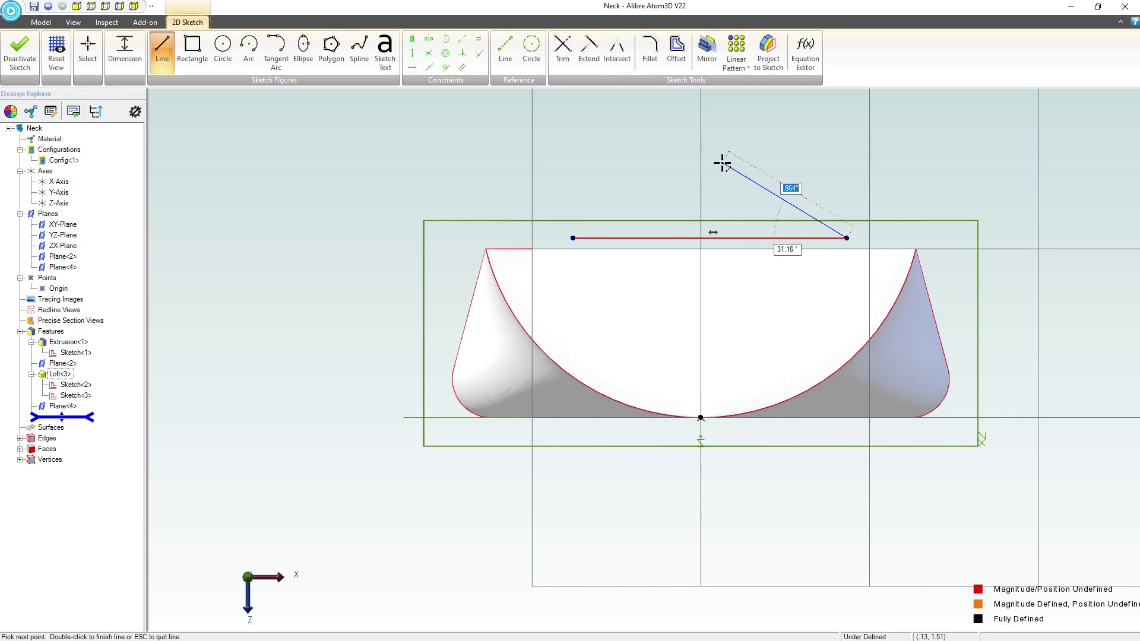
pyautogui.press('Escape')
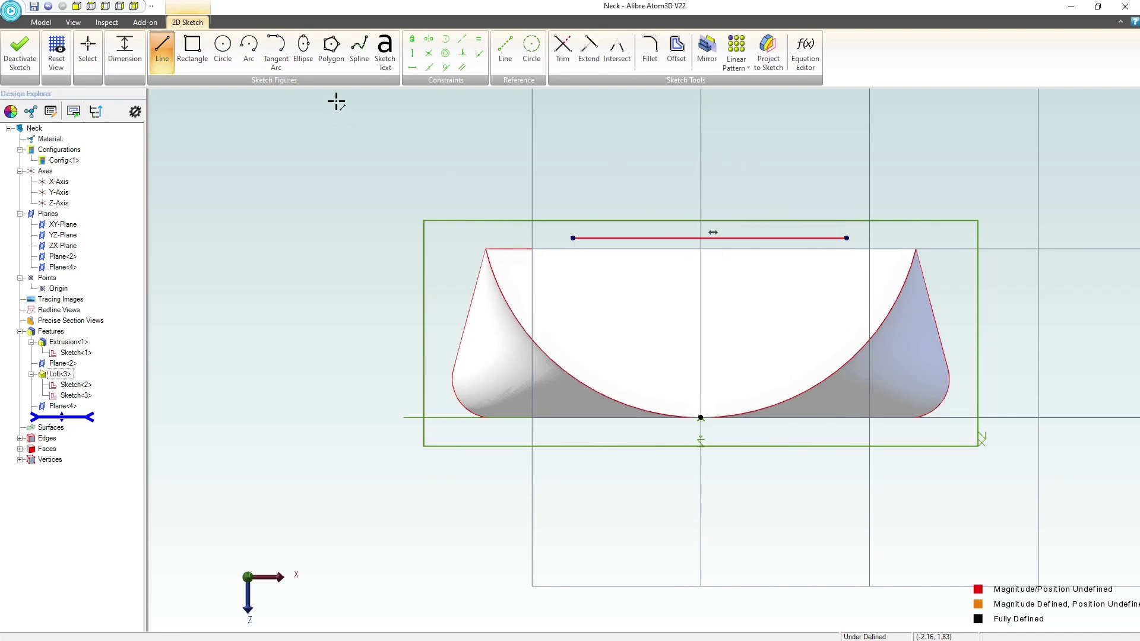
# - Draw a vertical reference line up from the origin and constrain its upper end coincident with the loft profile's flat edge
pyautogui.click(505, 51)
pyautogui.click(702, 417)
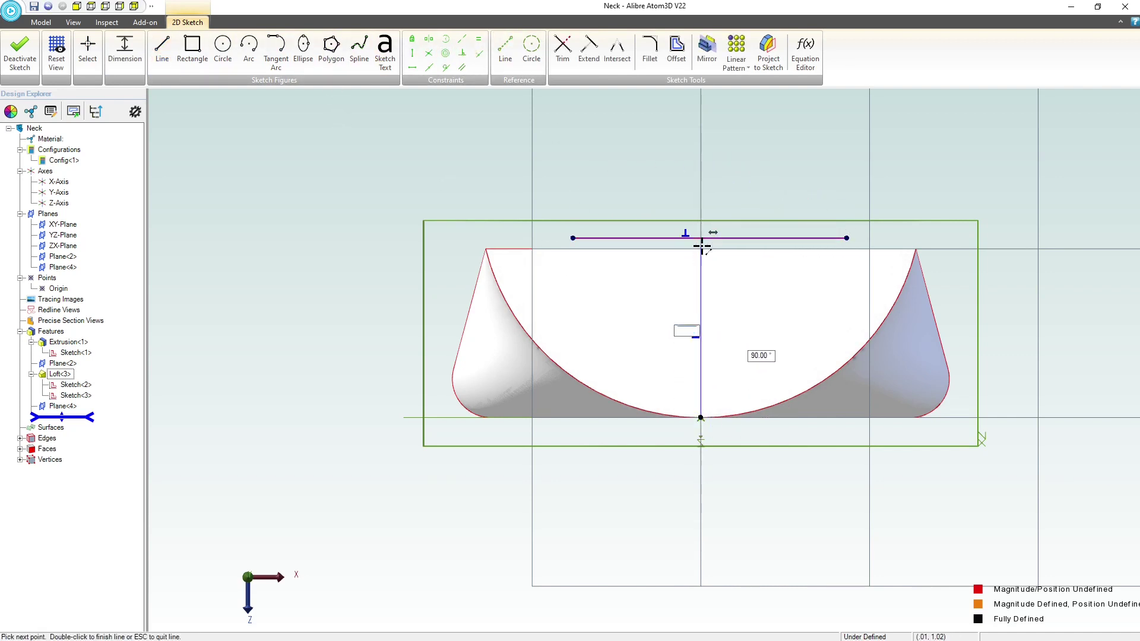
pyautogui.click(701, 260)
pyautogui.press('Escape')
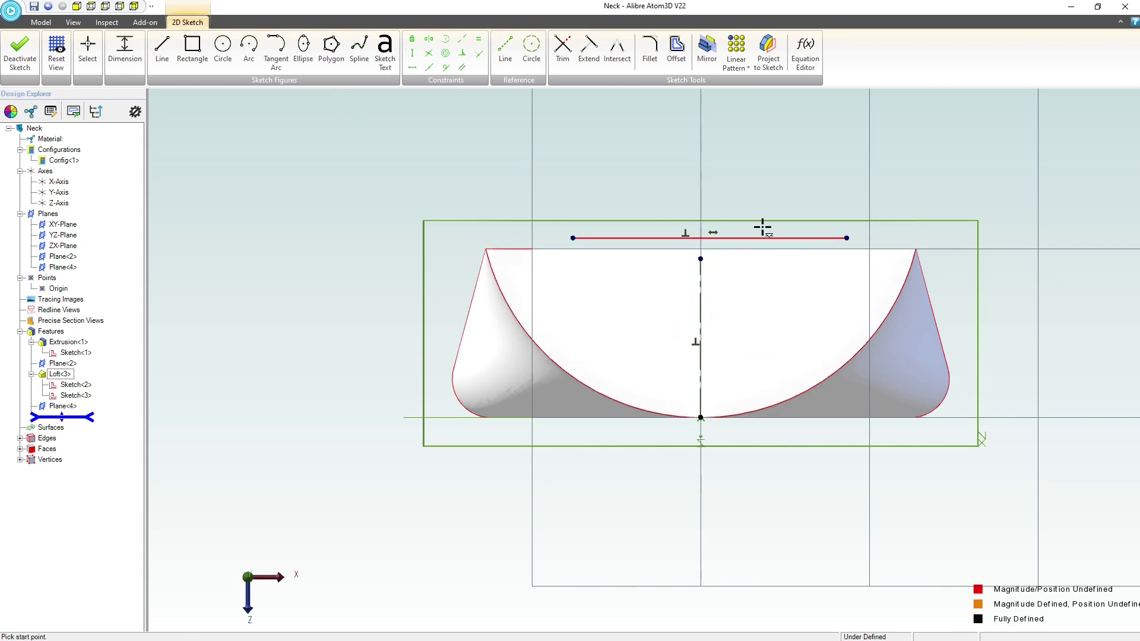
pyautogui.click(479, 53)
pyautogui.click(687, 249)
pyautogui.click(701, 260)
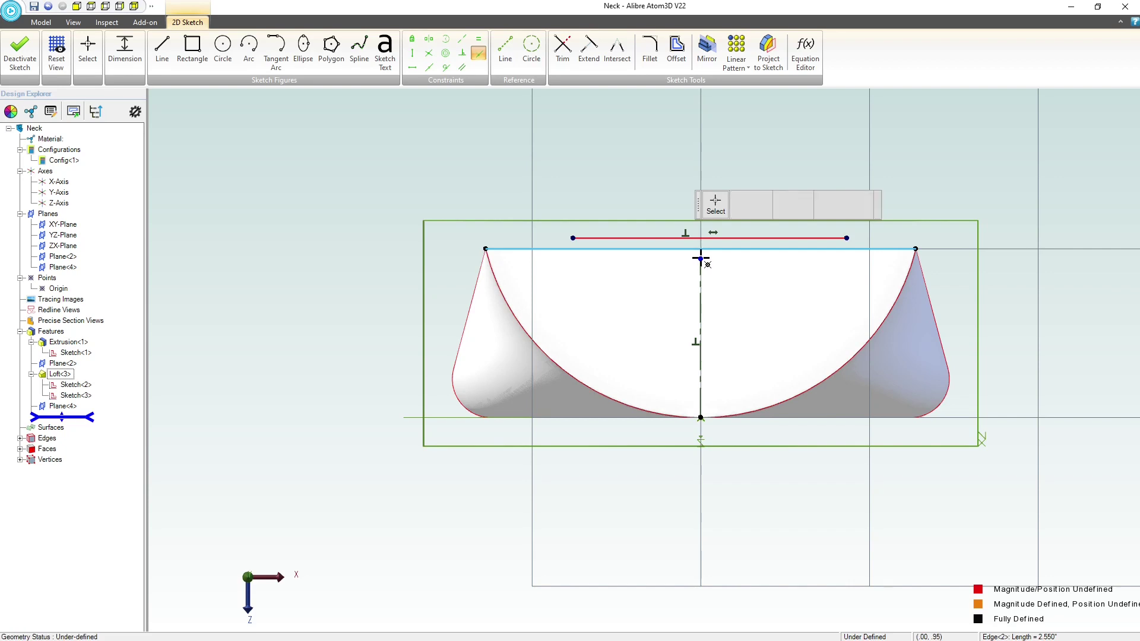
pyautogui.press('Escape')
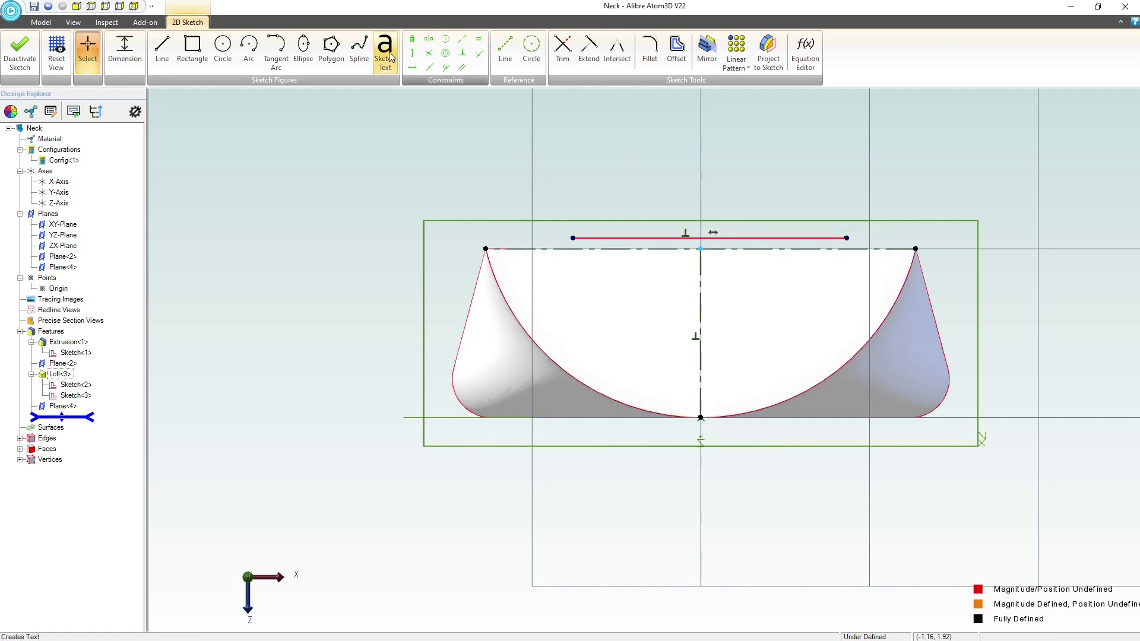
# - Constrain the horizontal line's midpoint to the reference line's upper end and stretch the line almost to the profile's corners
pyautogui.click(430, 68)
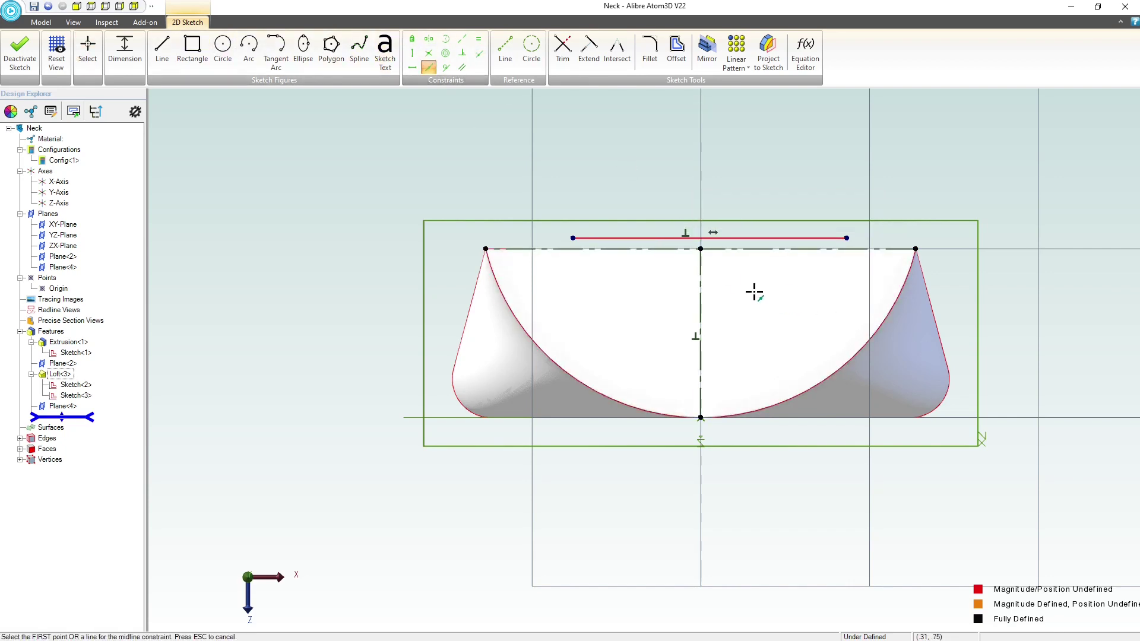
pyautogui.click(701, 249)
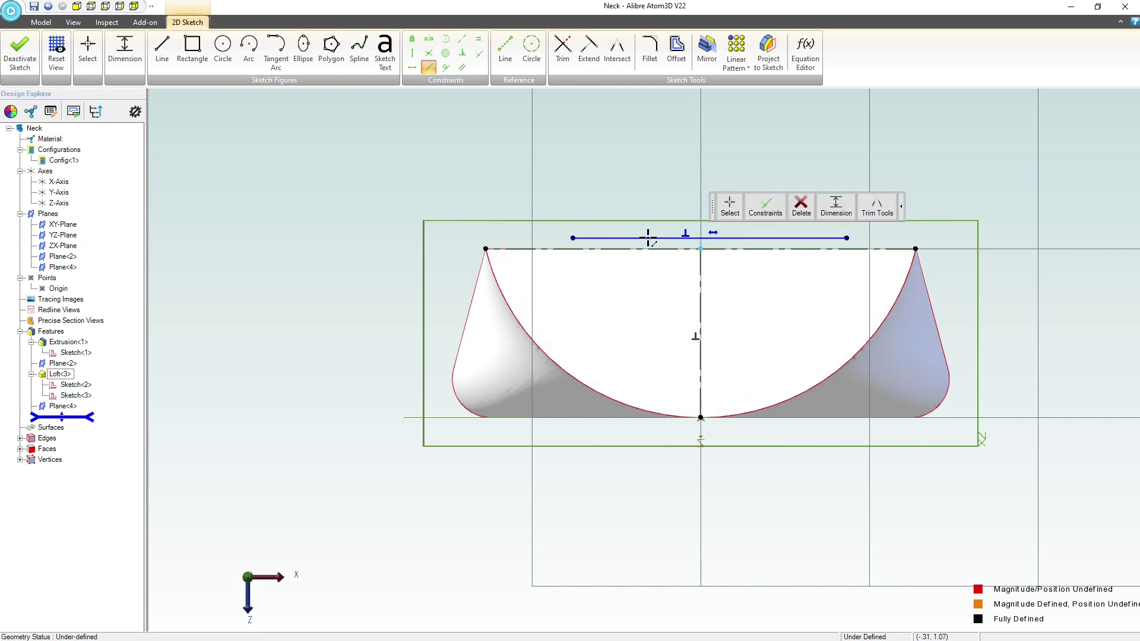
pyautogui.click(649, 238)
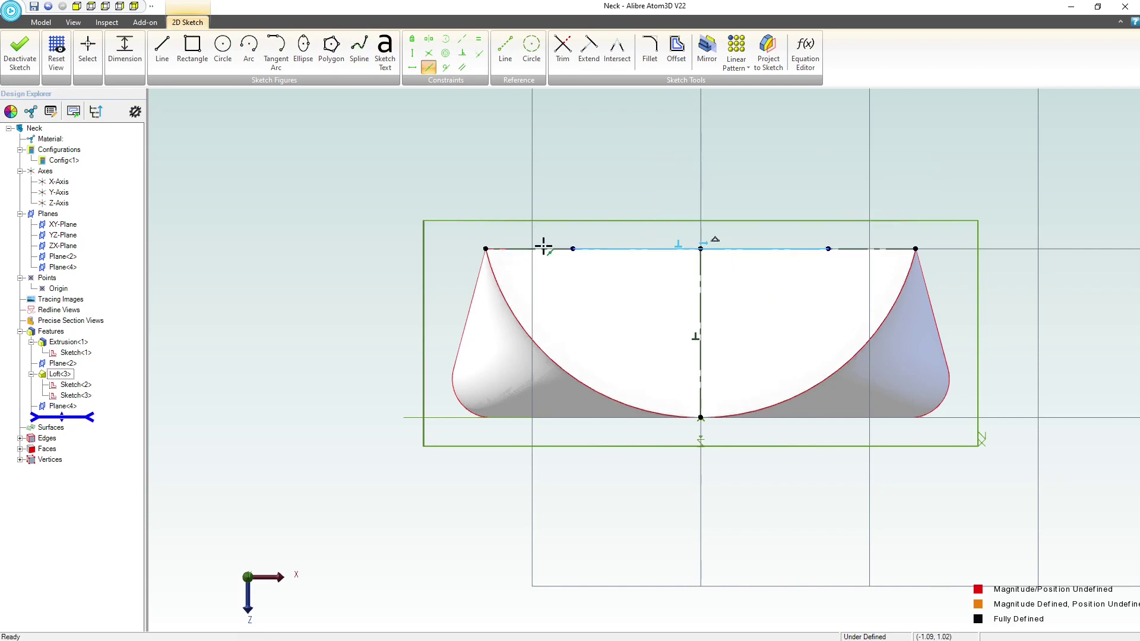
pyautogui.press('Escape')
pyautogui.click(478, 249)
pyautogui.moveTo(478, 249); pyautogui.dragTo(514, 250)
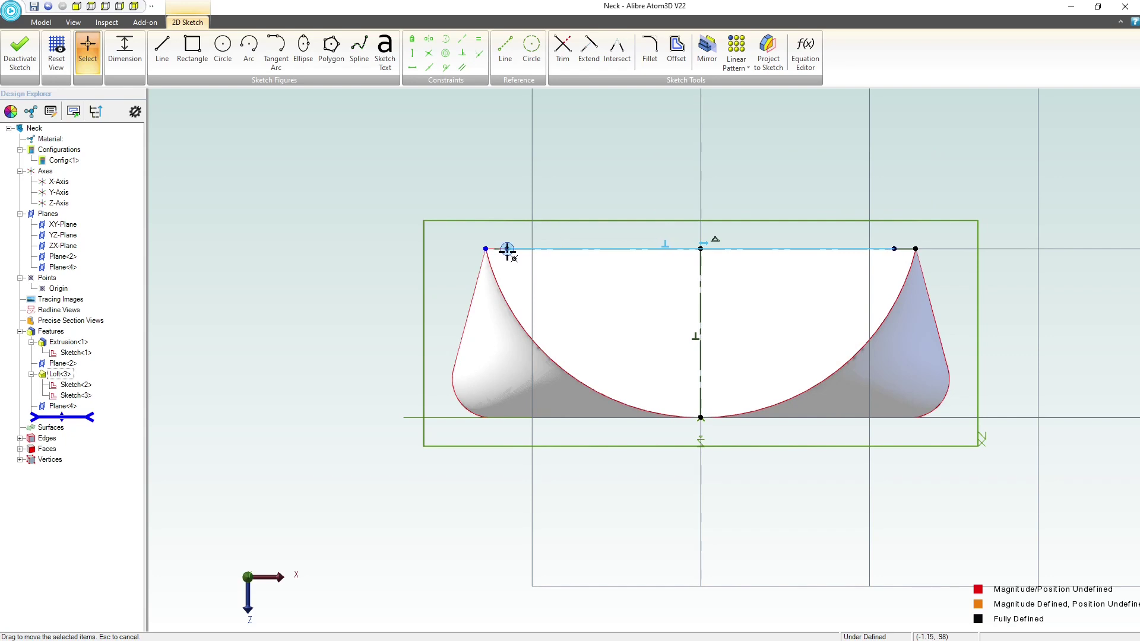
# - Draw an arc centred above the line on the vertical axis, joining the line's two ends and bulging down inside the loft profile
pyautogui.click(249, 48)
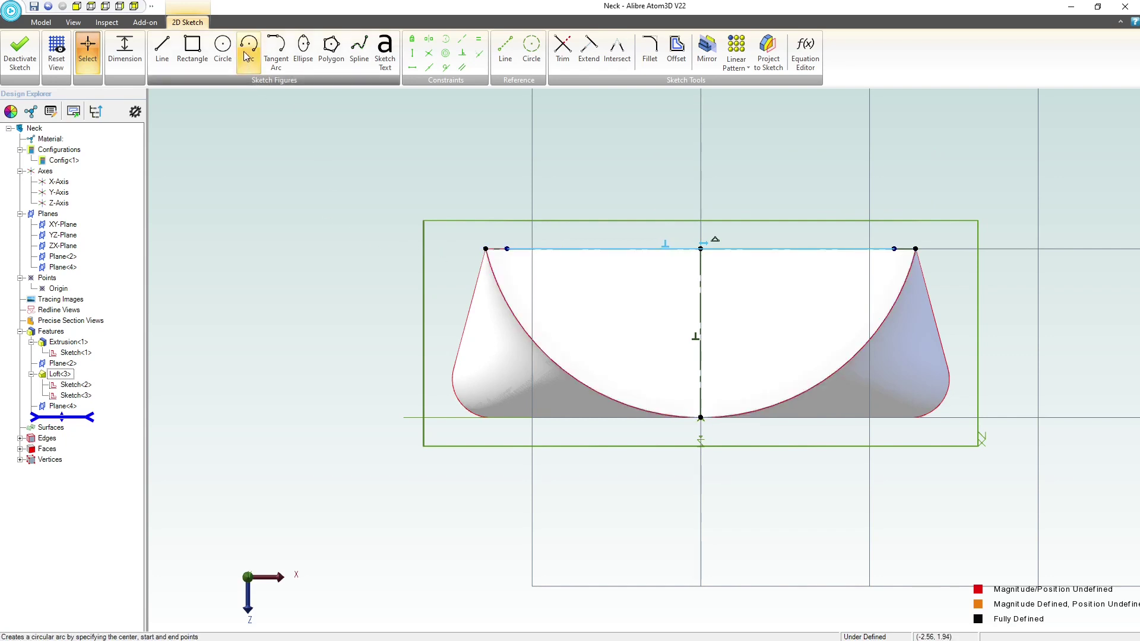
pyautogui.click(701, 130)
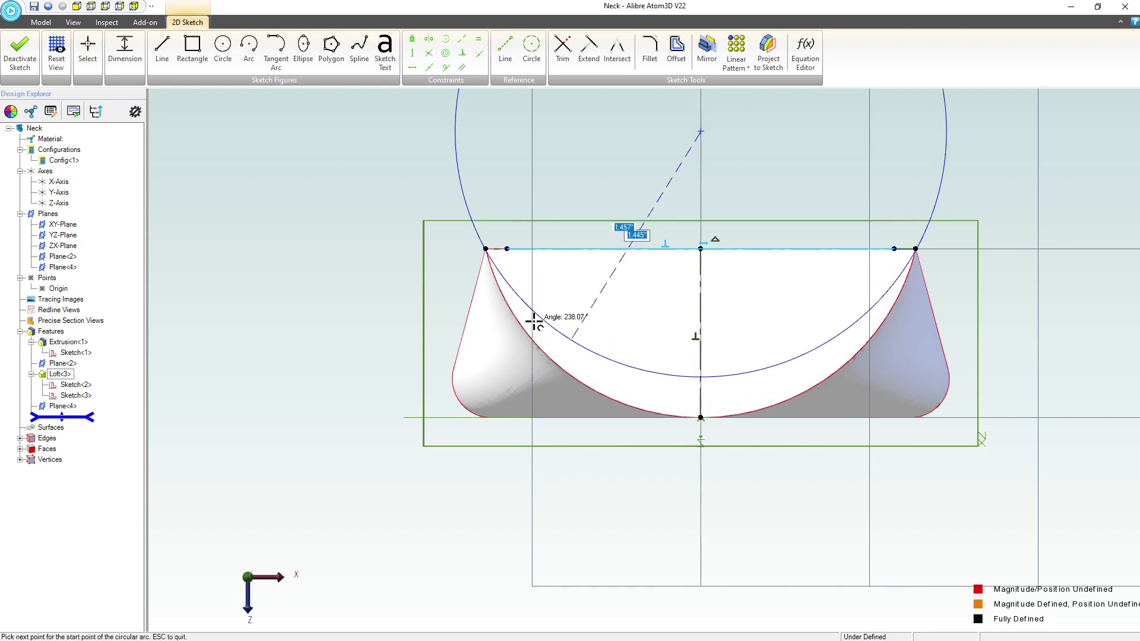
pyautogui.click(507, 249)
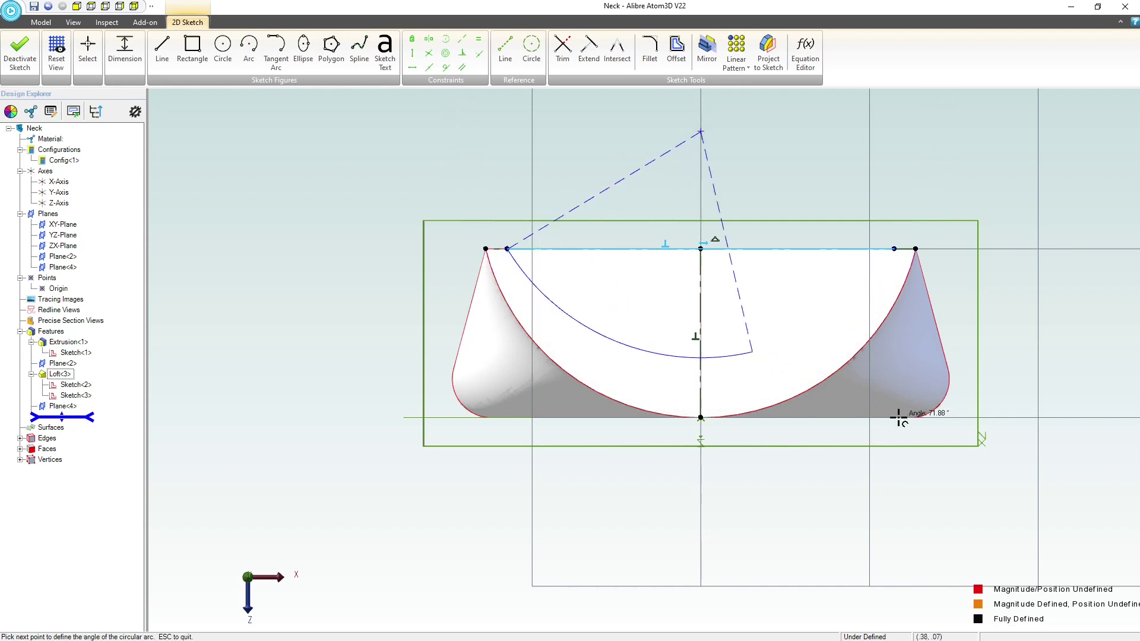
pyautogui.click(895, 249)
pyautogui.press('Escape')
pyautogui.click(709, 356)
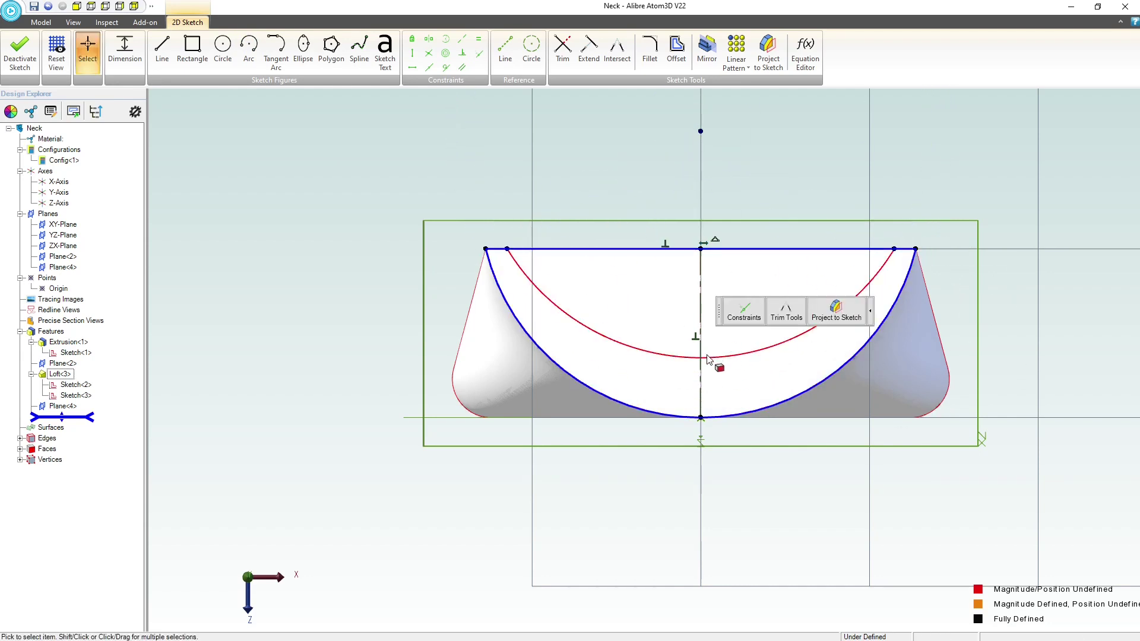
pyautogui.moveTo(709, 356); pyautogui.dragTo(709, 359)
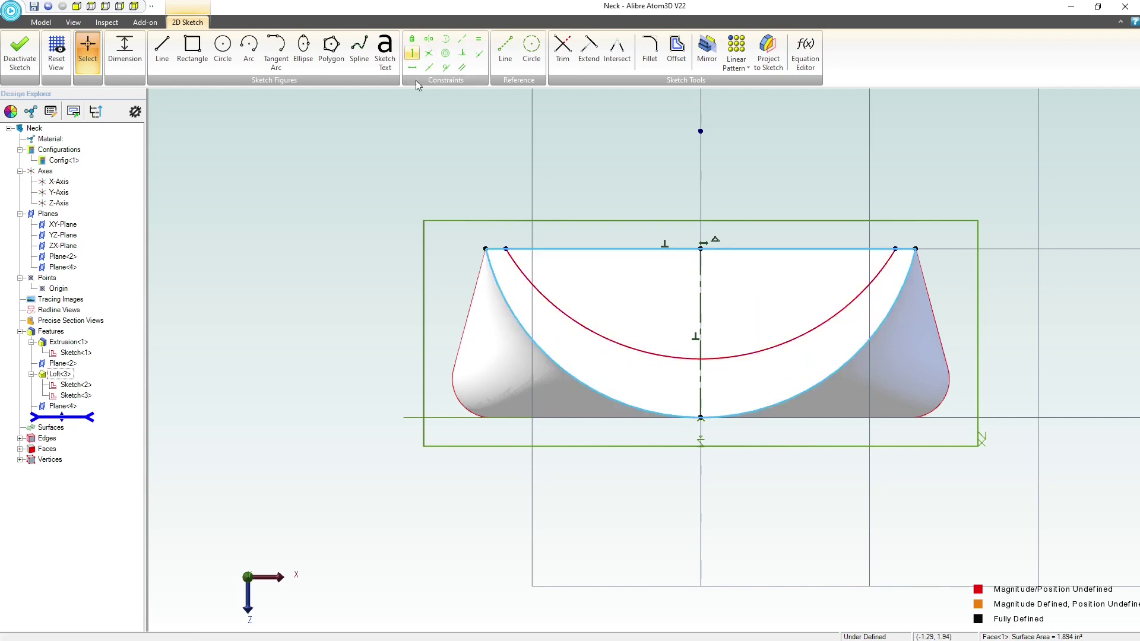
# - Dimension the gap between the profile's left corner and the line's left end to 0.1 inch
pyautogui.click(163, 48)
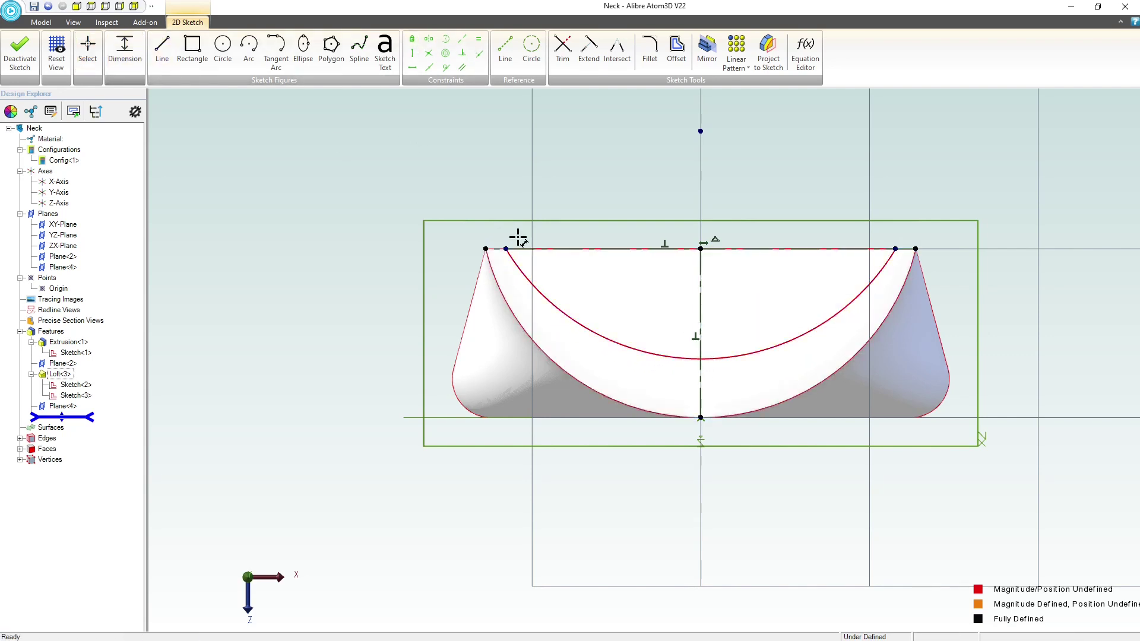
pyautogui.click(485, 248)
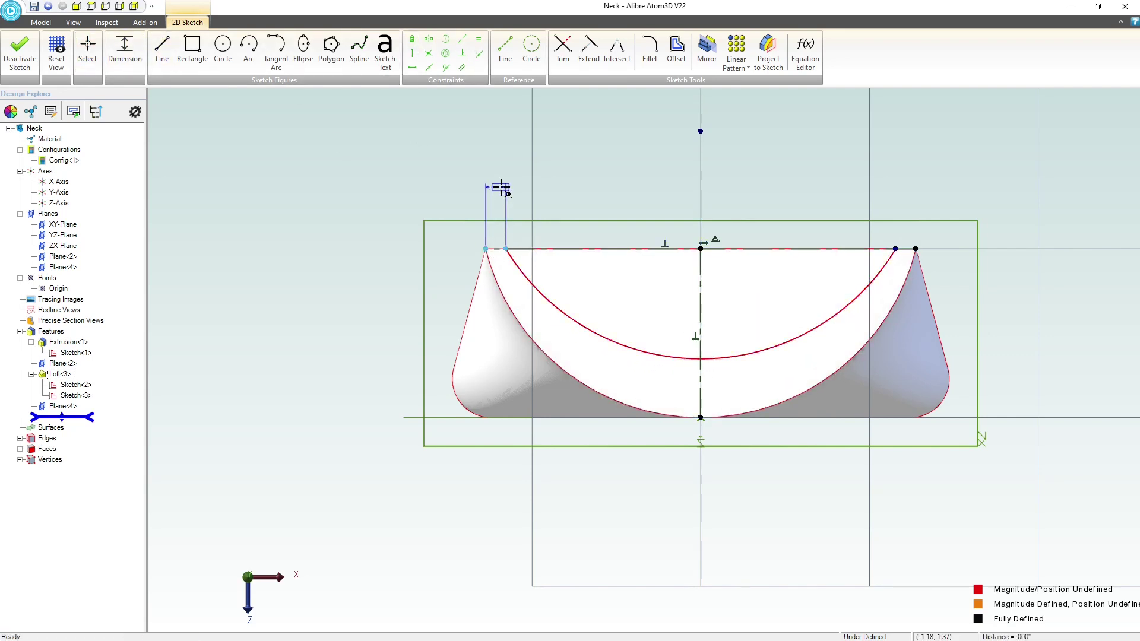
pyautogui.click(502, 187)
pyautogui.write('0.1')
pyautogui.press('Return')
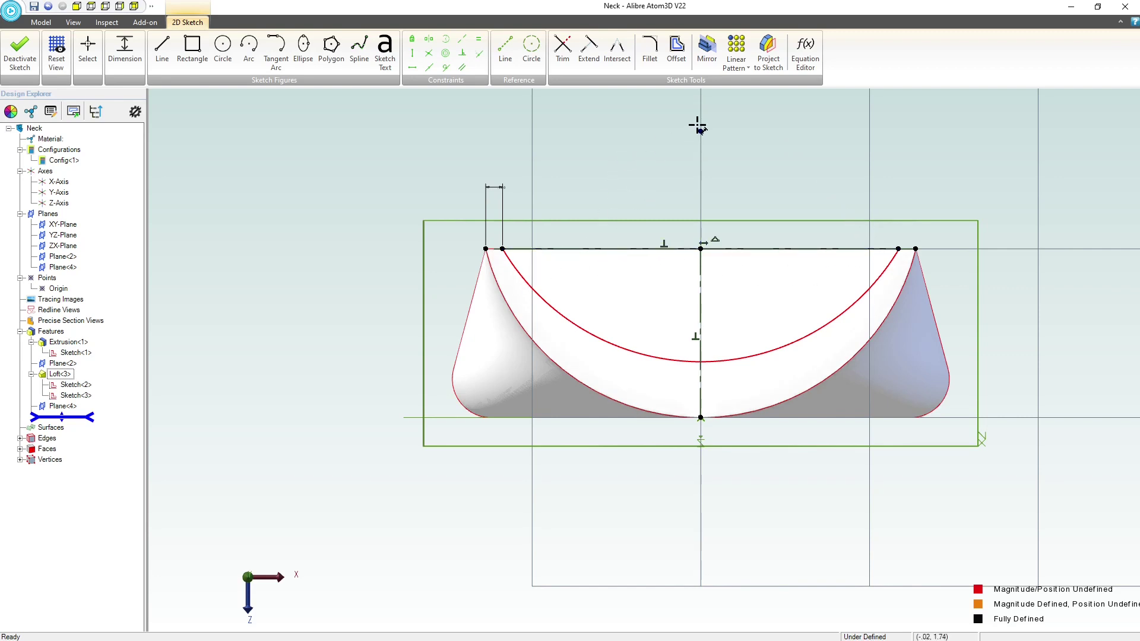
# - Move the arc's centre down closer to the line and project the loft's curved edge as an associated reference figure
pyautogui.press('Escape')
pyautogui.moveTo(699, 127); pyautogui.dragTo(700, 194)
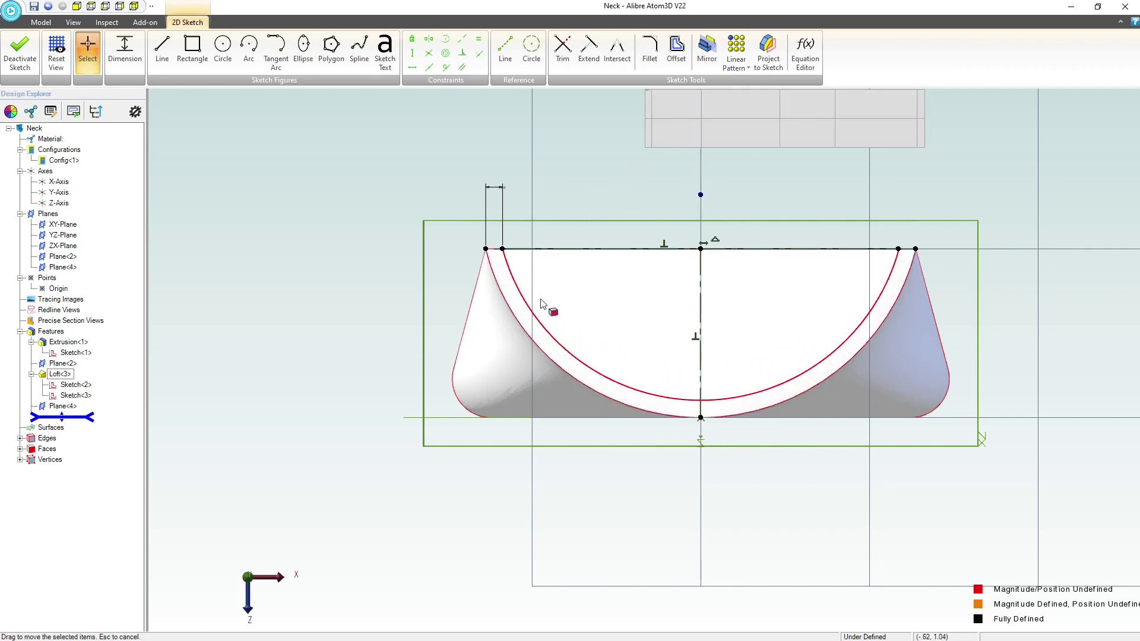
pyautogui.click(769, 50)
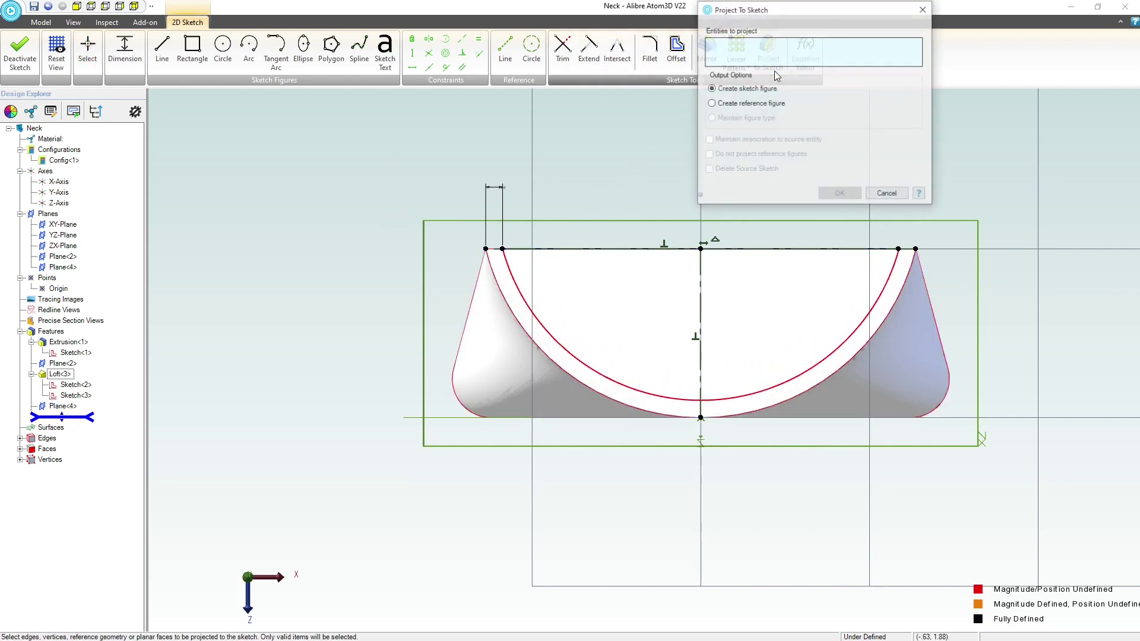
pyautogui.click(615, 402)
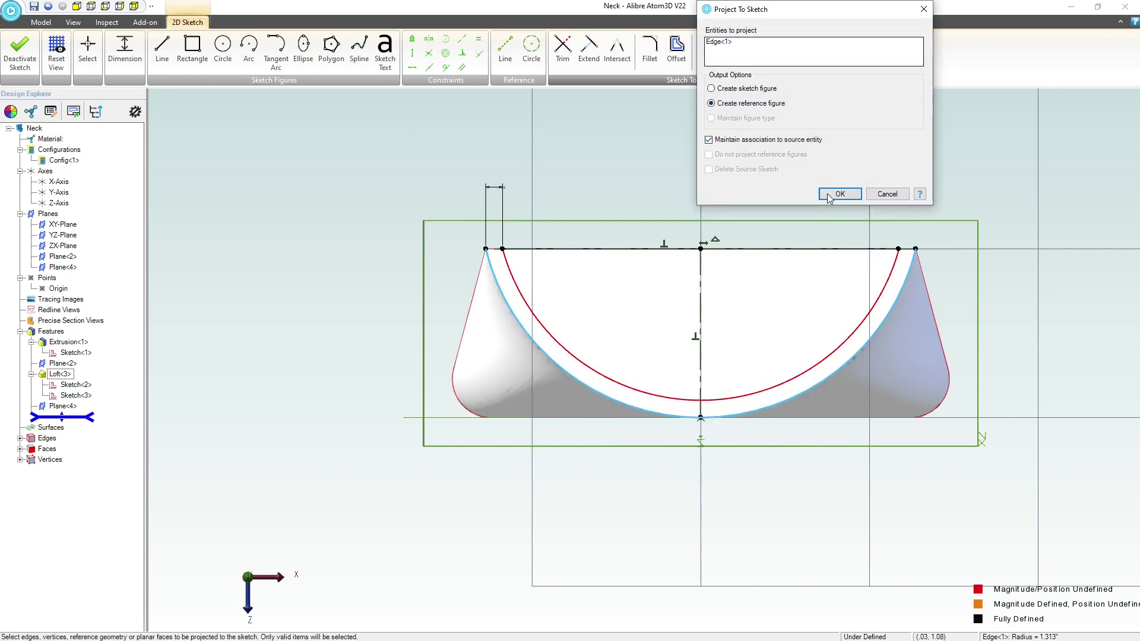
pyautogui.click(830, 197)
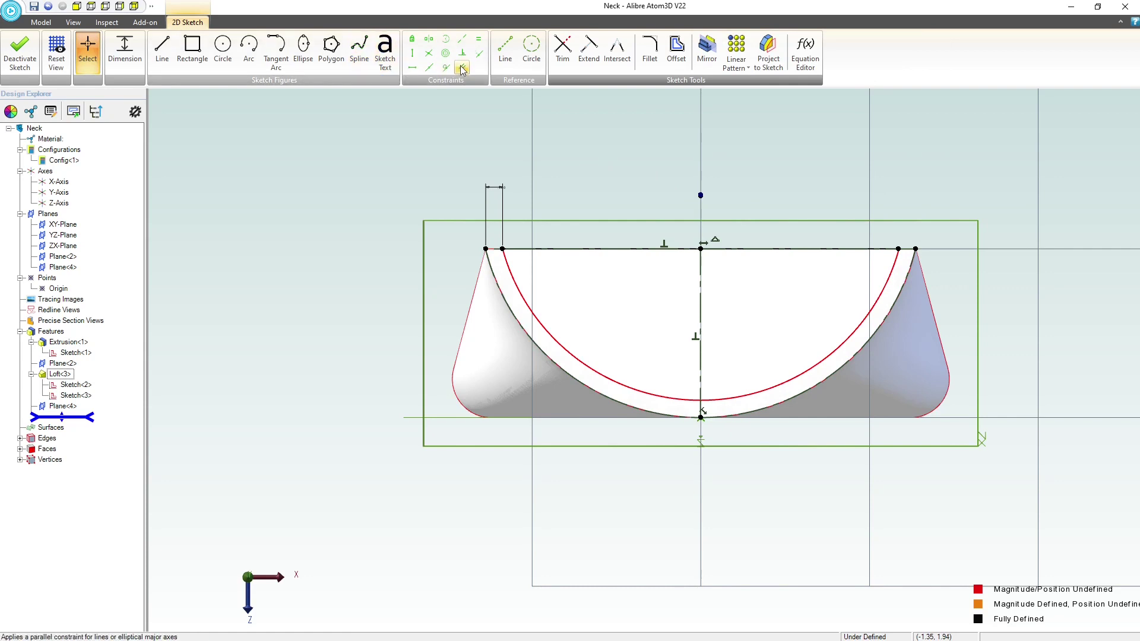
# - Make the sketched arc concentric with the projected reference arc and finish the sketch
pyautogui.click(444, 53)
pyautogui.click(539, 344)
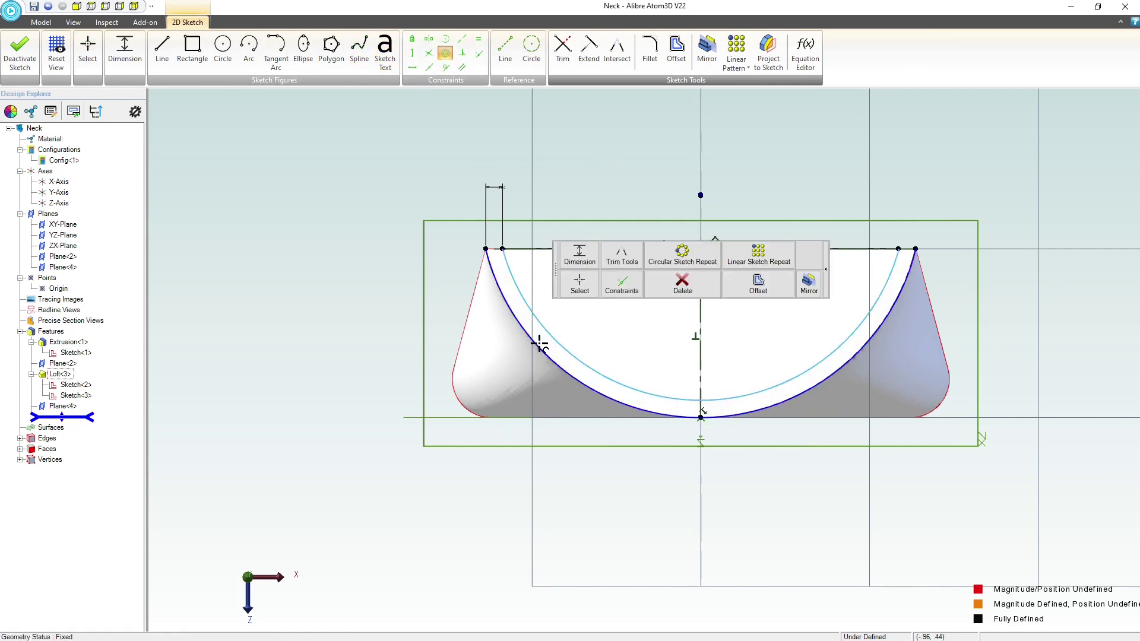
pyautogui.click(539, 344)
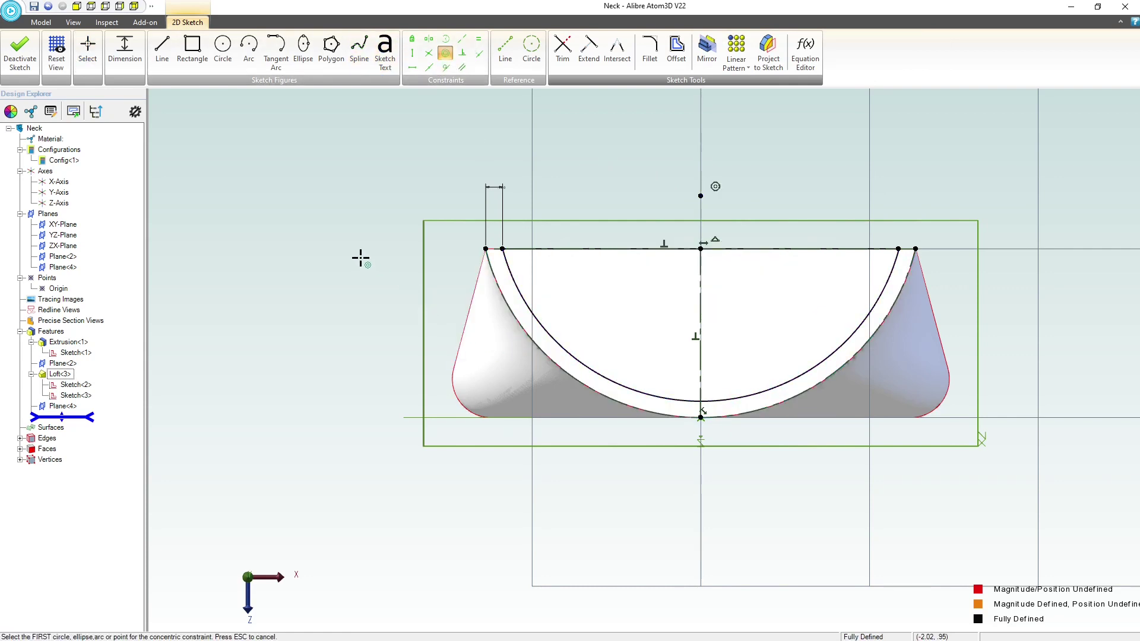
pyautogui.click(20, 55)
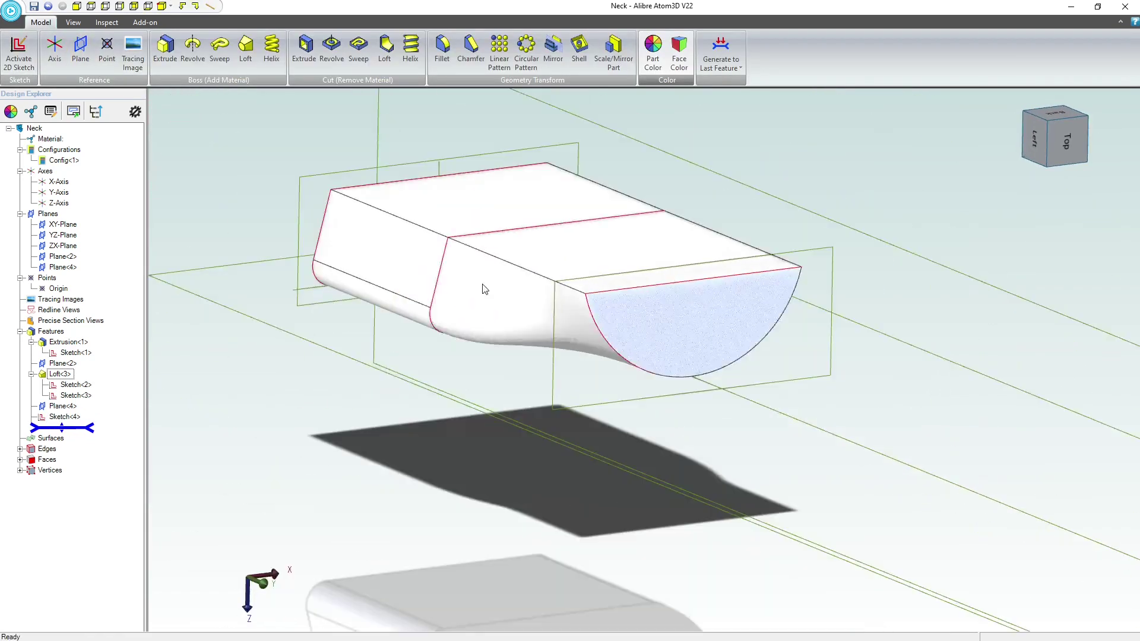
# - Start a sketch on the loft's half-round end face and project that face into it as an associated sketch figure
pyautogui.scroll(-4, 484, 286)
pyautogui.scroll(1, 703, 305)
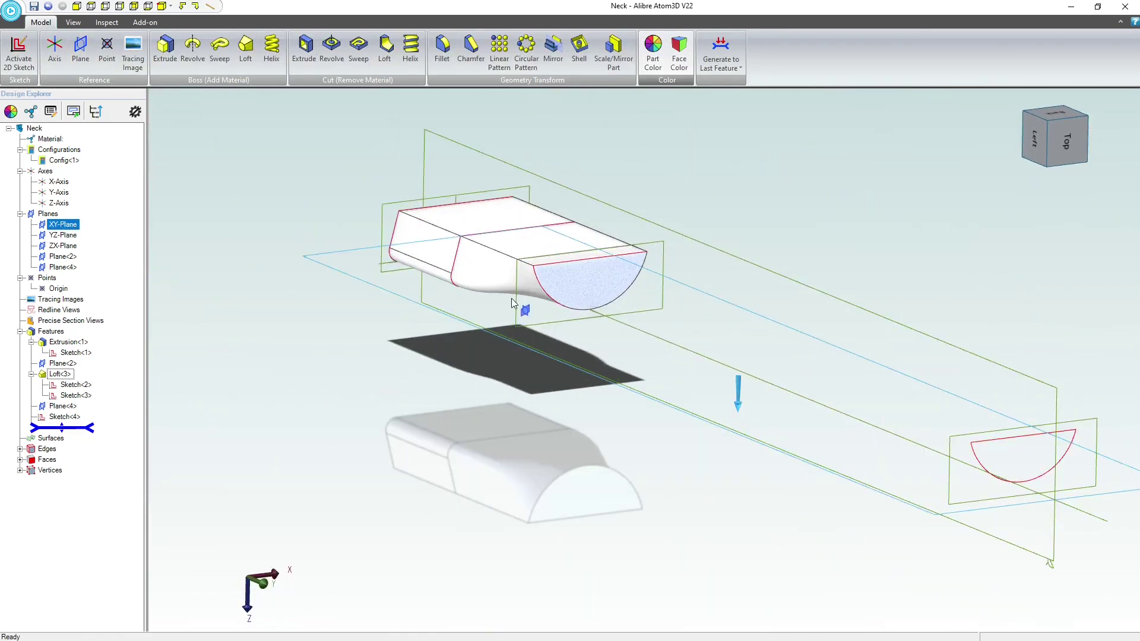
pyautogui.click(75, 384)
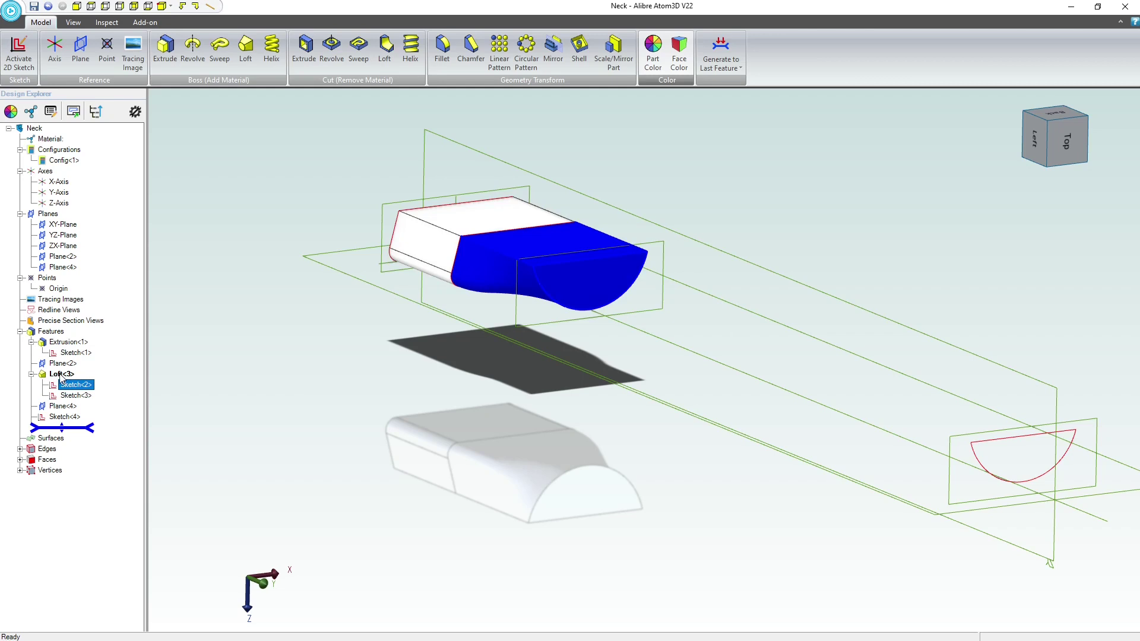
pyautogui.click(619, 276)
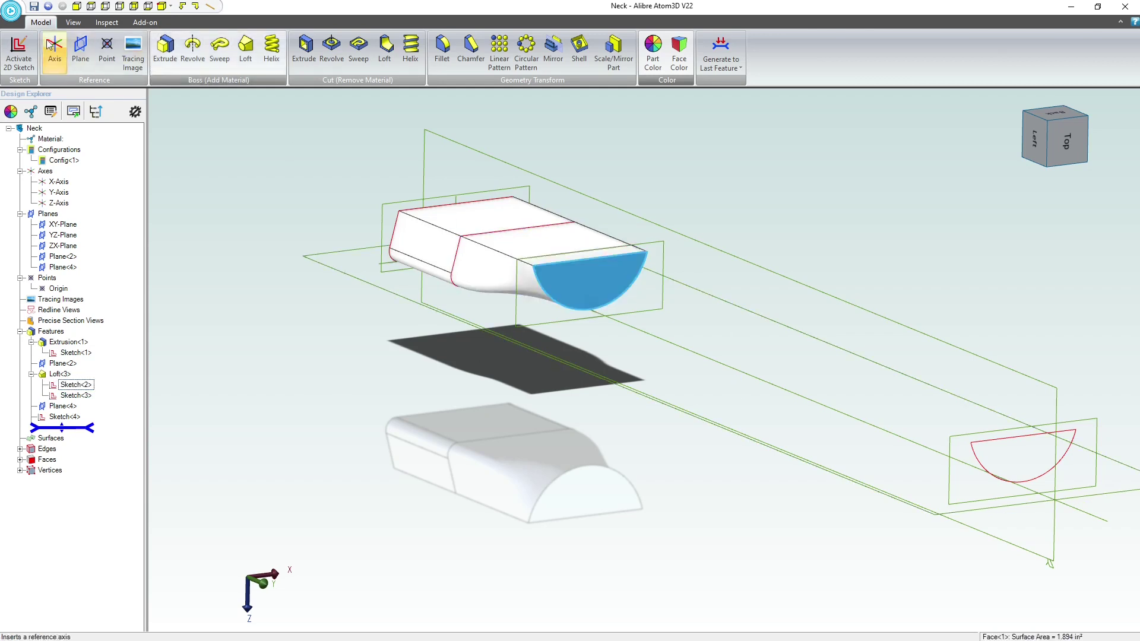
pyautogui.click(18, 54)
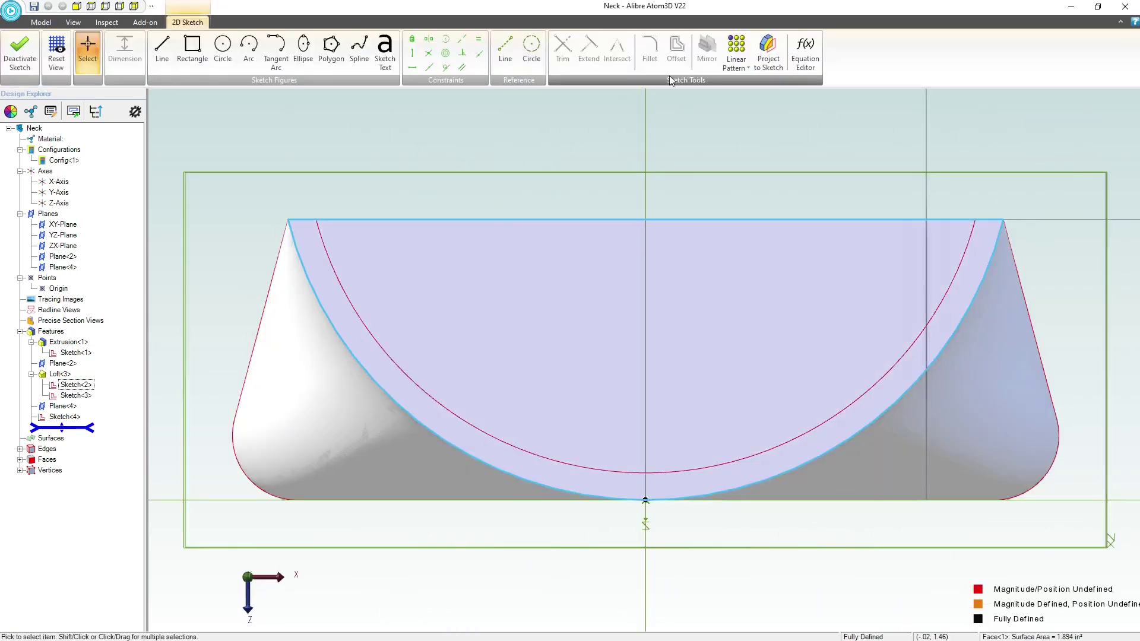
pyautogui.click(768, 45)
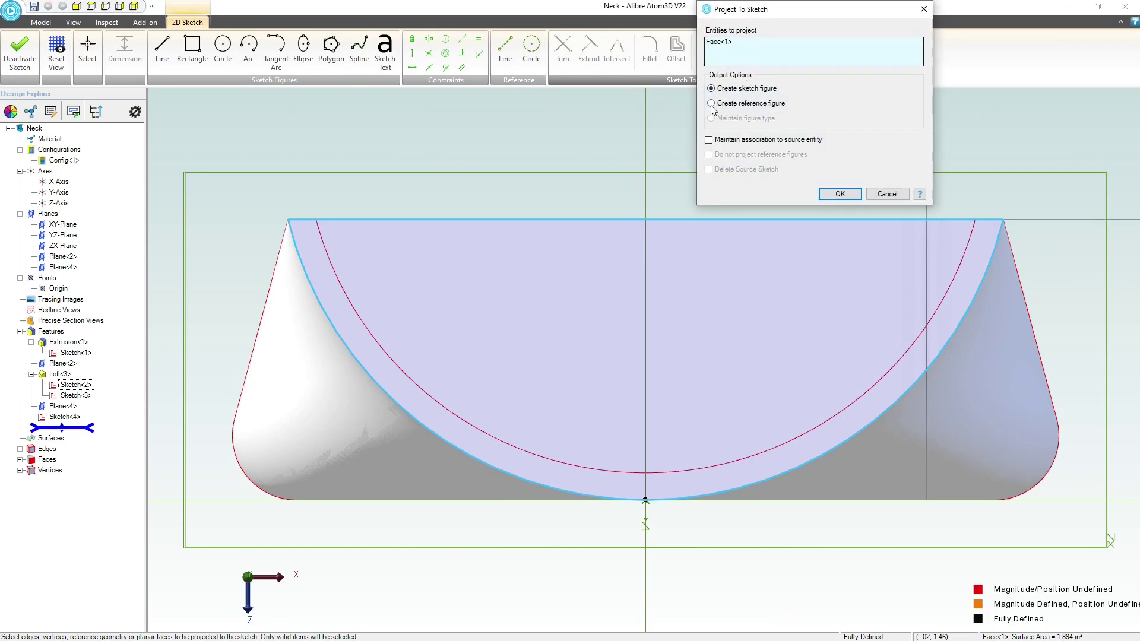
pyautogui.click(839, 194)
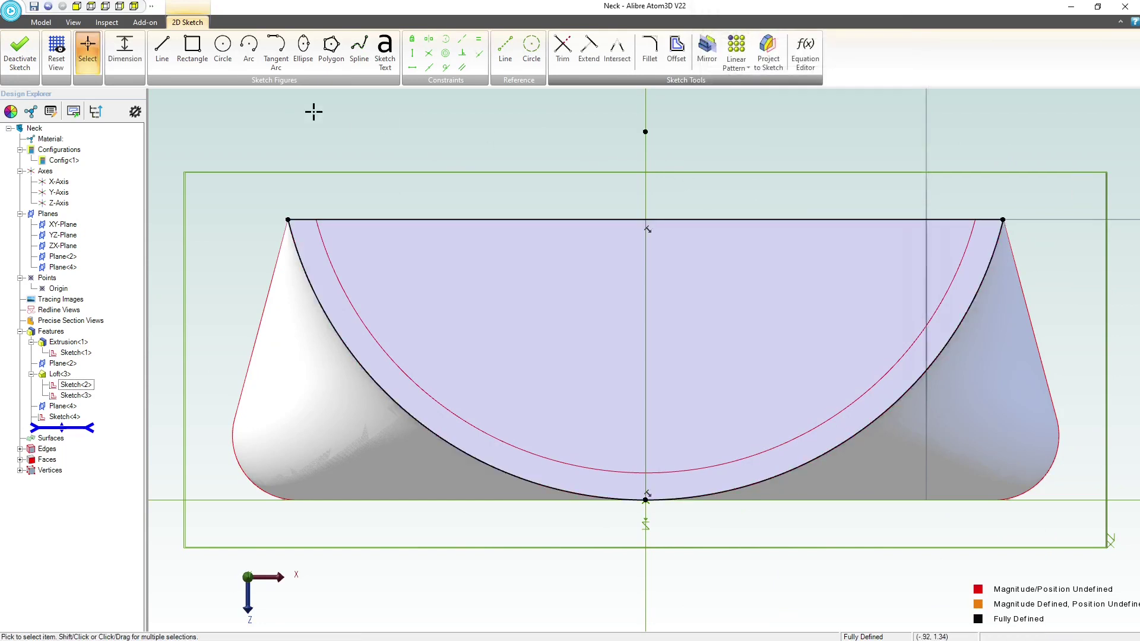
# - Finish the end-face sketch and loft a boss between the far arc profile and that sketch, with tangent magnitude 5 at the arc profile
pyautogui.click(11, 49)
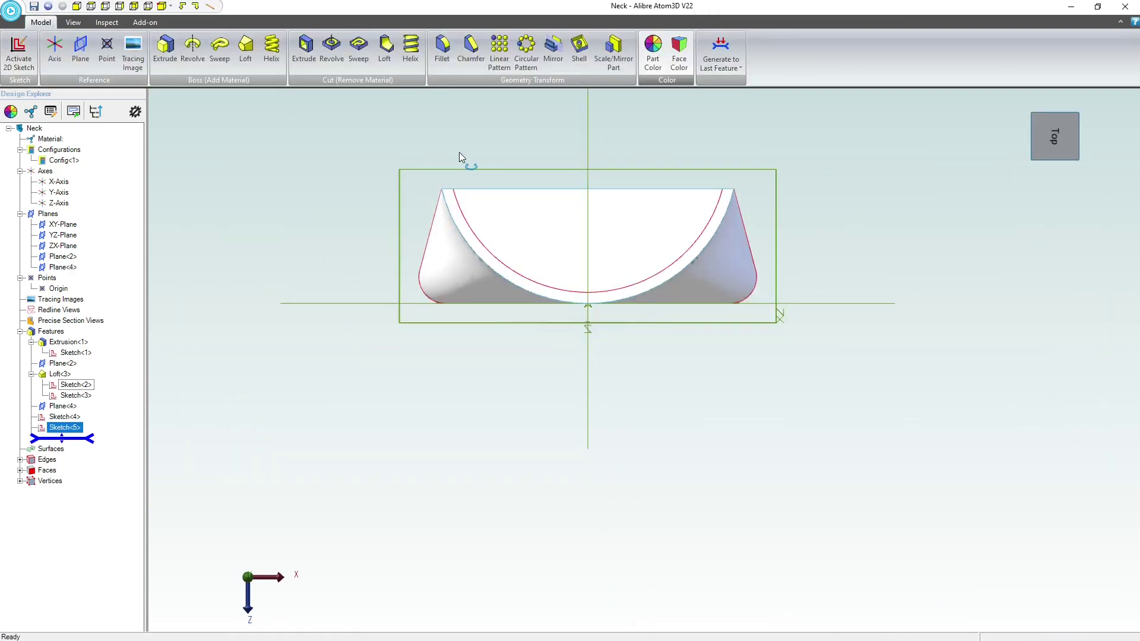
pyautogui.moveTo(476, 163); pyautogui.dragTo(468, 169, button='middle')
pyautogui.scroll(-5, 468, 169)
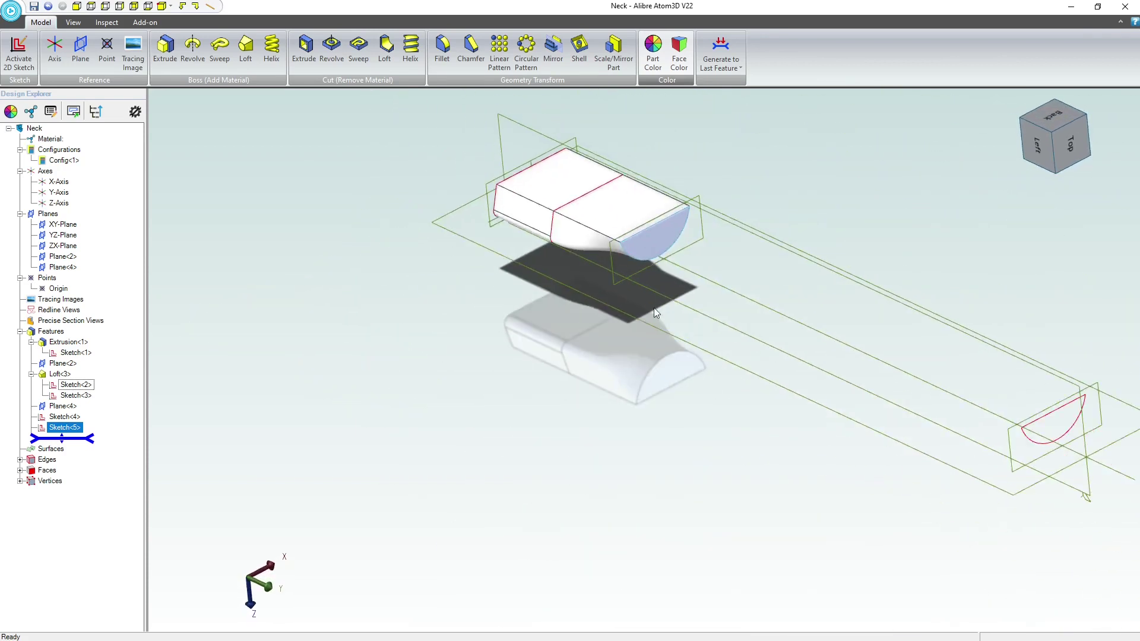
pyautogui.scroll(3, 854, 359)
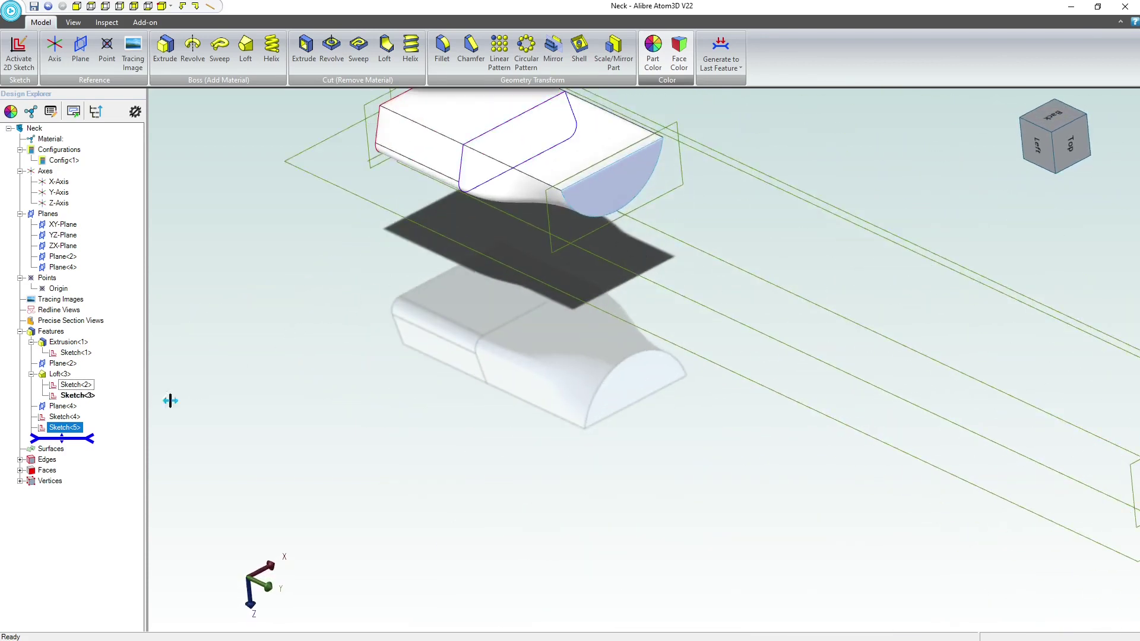
pyautogui.scroll(-3, 559, 155)
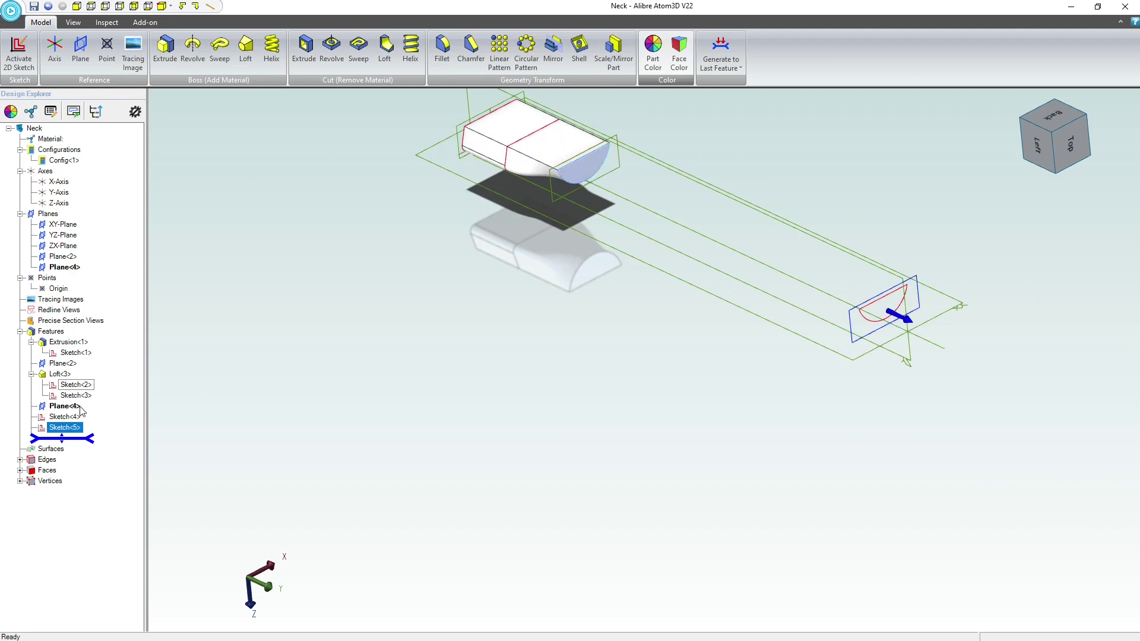
pyautogui.click(885, 316)
pyautogui.scroll(2, 751, 184)
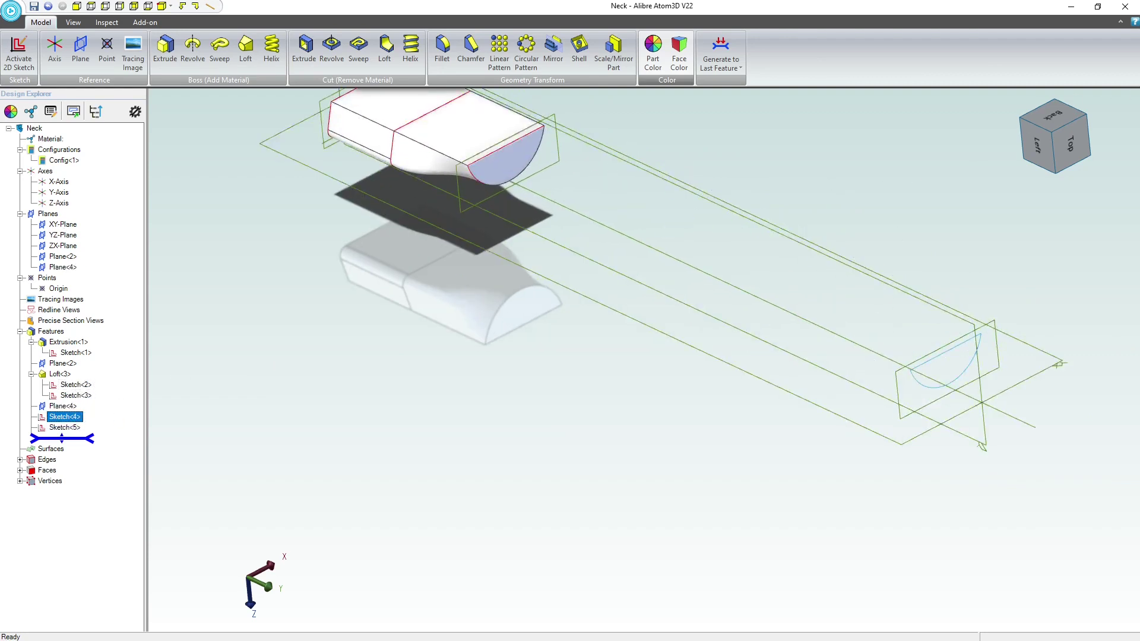
pyautogui.keyDown('ctrl'); pyautogui.click(62, 426); pyautogui.keyUp('ctrl')
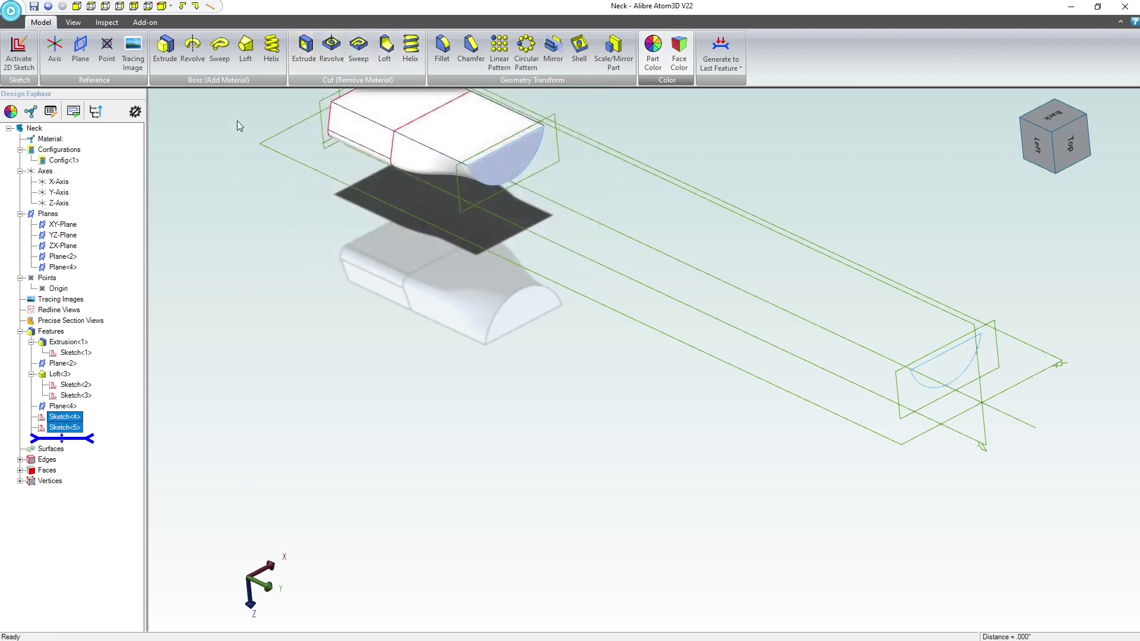
pyautogui.click(246, 50)
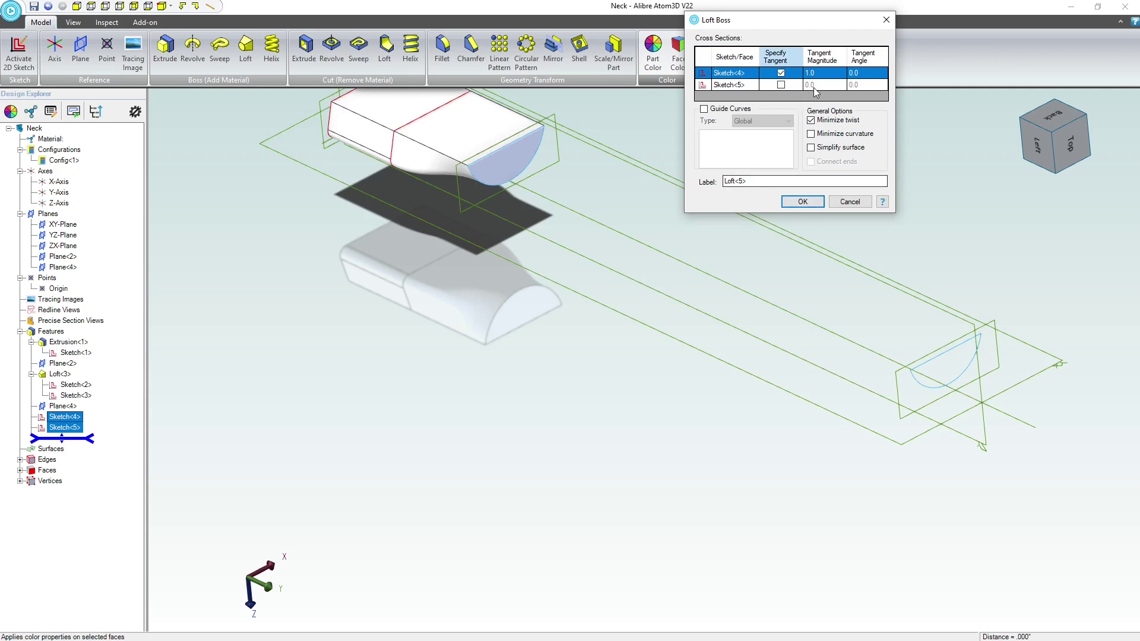
pyautogui.click(796, 73)
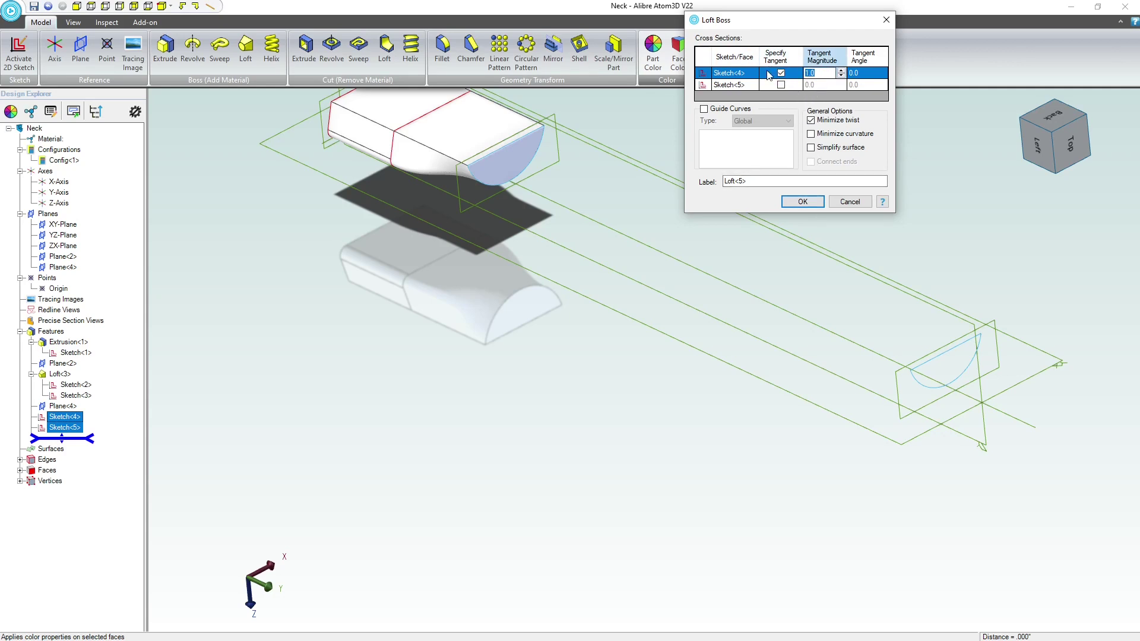
pyautogui.click(811, 203)
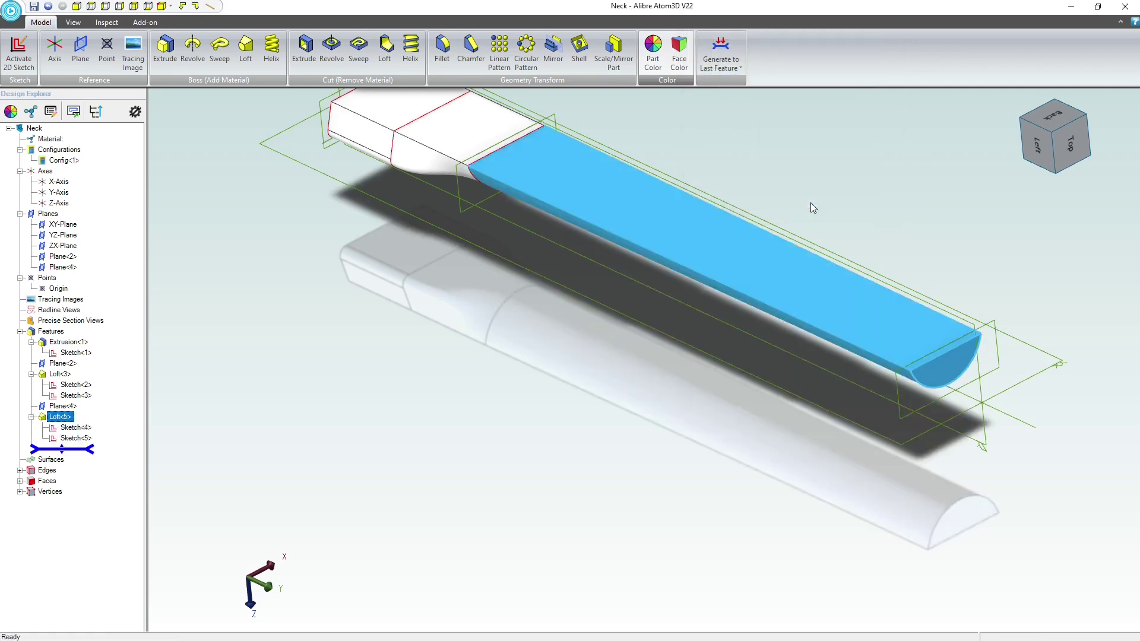
# - Edit the new loft to remove the arc profile's tangent and specify tangent magnitude 5 at the projected end-face sketch instead
pyautogui.moveTo(854, 190); pyautogui.dragTo(853, 201, button='middle')
pyautogui.moveTo(852, 211)
pyautogui.mouseDown(button='middle')
pyautogui.moveTo(850, 173)
pyautogui.moveTo(851, 189)
pyautogui.moveTo(873, 178)
pyautogui.moveTo(875, 142)
pyautogui.moveTo(855, 196)
pyautogui.mouseUp(button='middle')
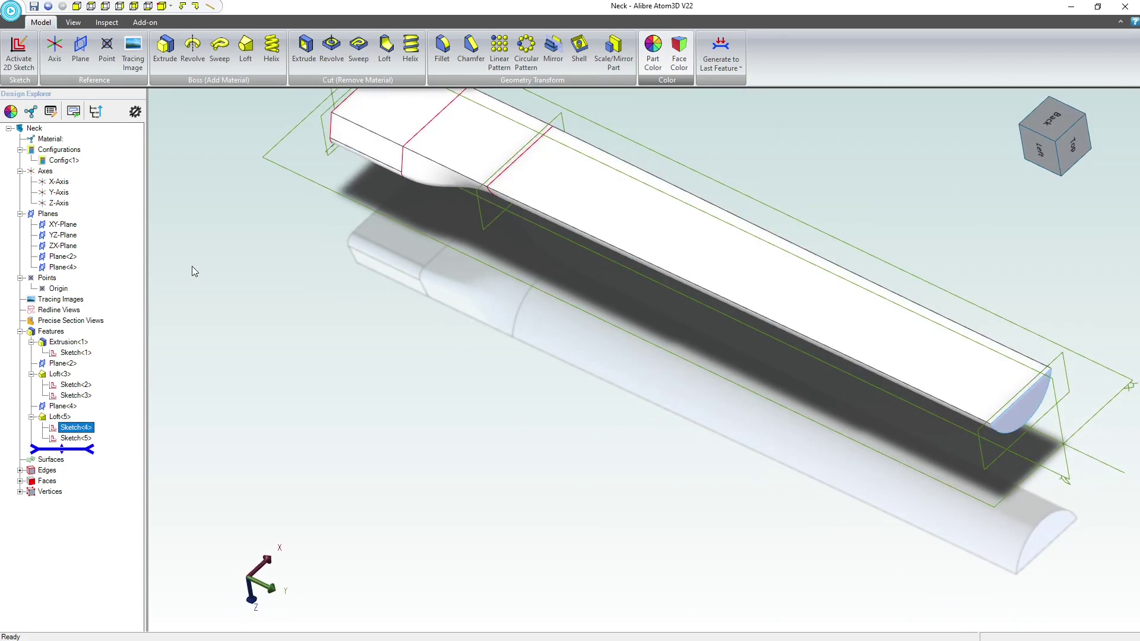
pyautogui.rightClick(60, 417)
pyautogui.click(71, 428)
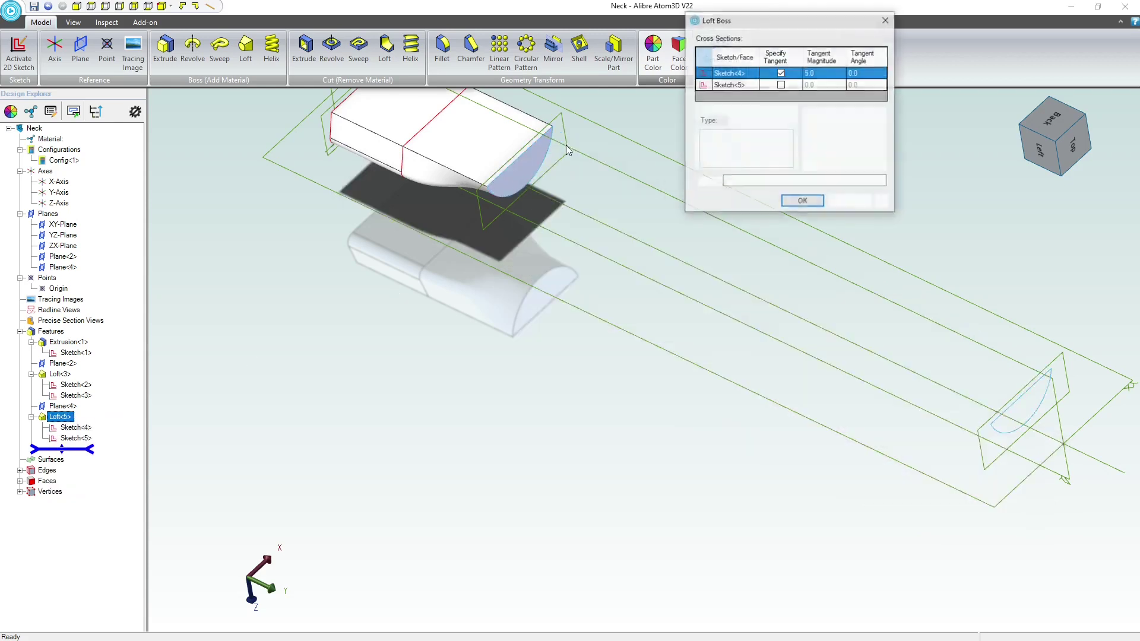
pyautogui.click(816, 86)
pyautogui.click(781, 84)
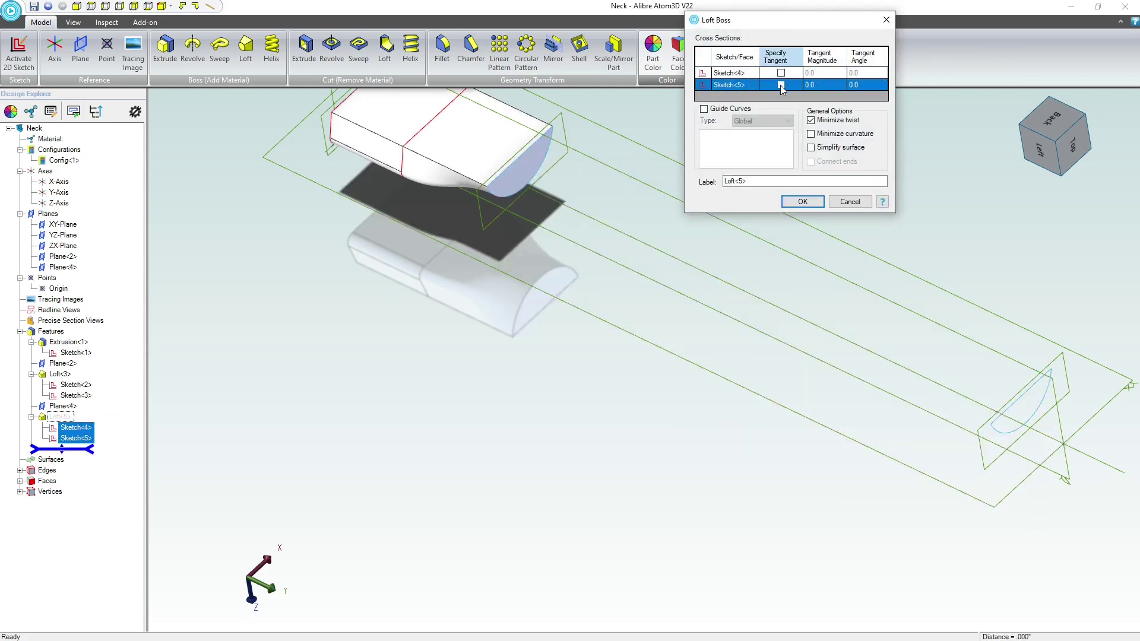
pyautogui.click(810, 85)
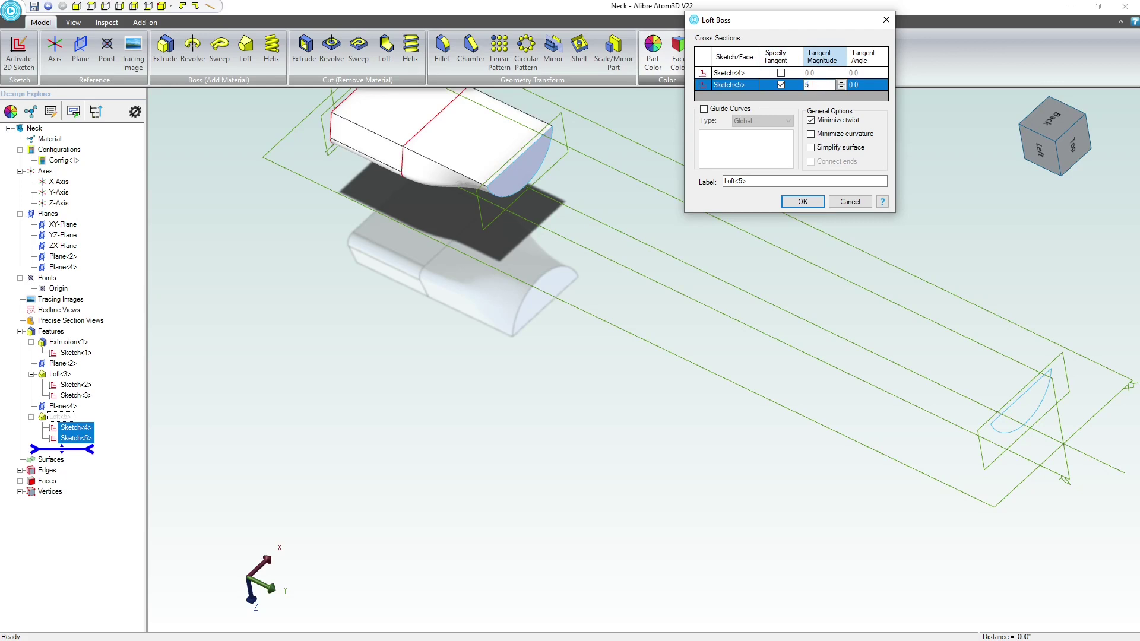
pyautogui.click(797, 205)
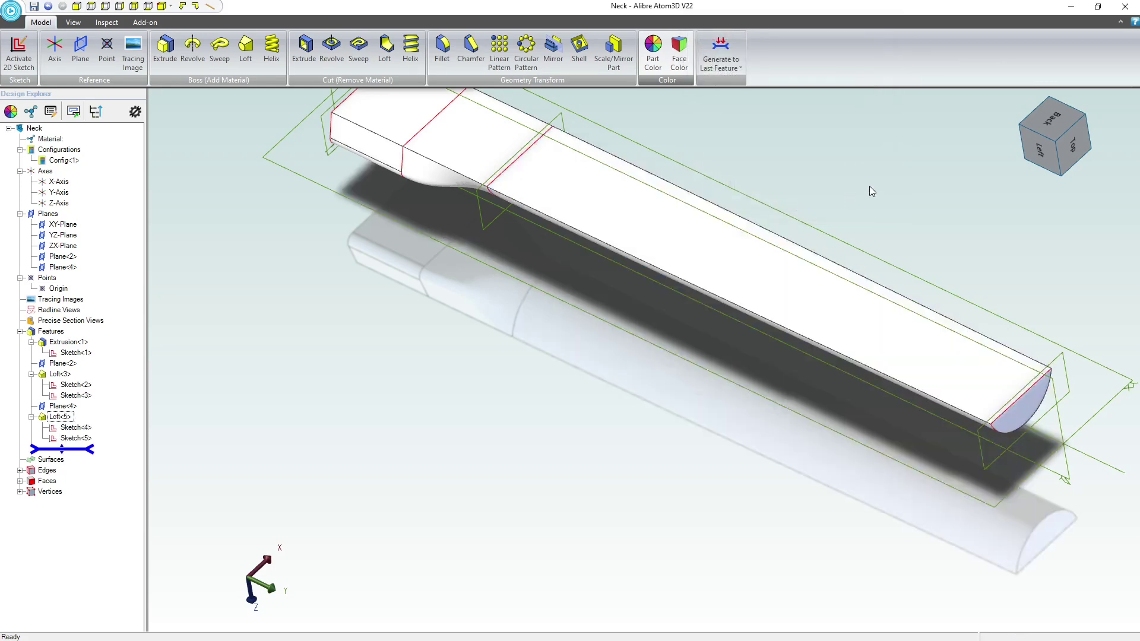
# - Start a reference plane offset from the ZX-Plane and raise its distance to 22.9 inches, beyond the neck's narrow end
pyautogui.moveTo(882, 173); pyautogui.dragTo(608, 367, button='middle')
pyautogui.scroll(2, 610, 357)
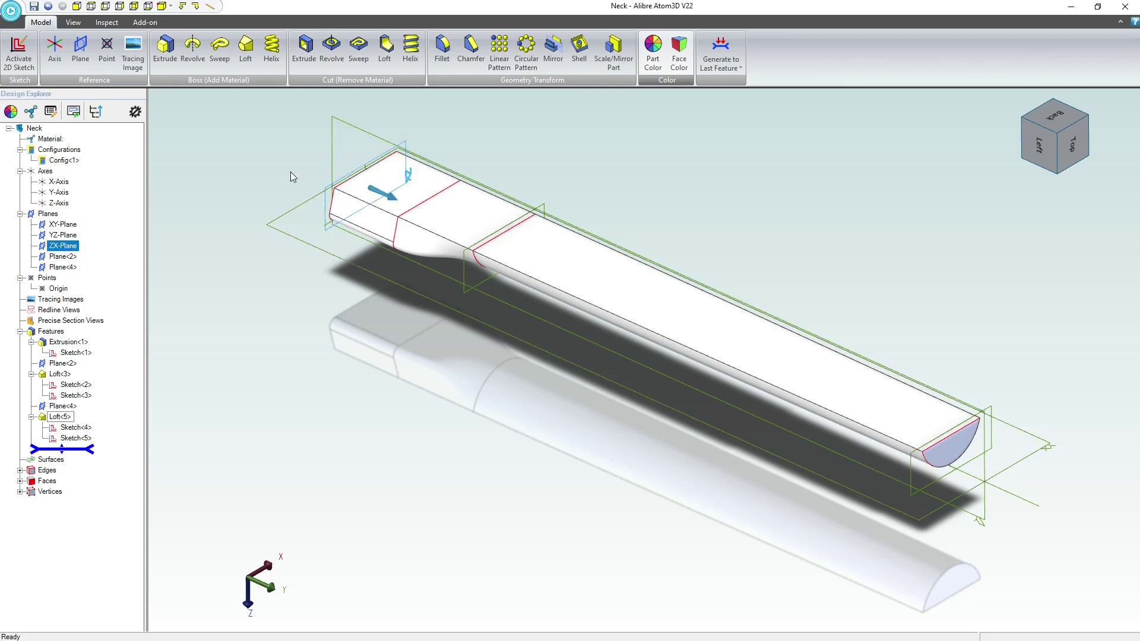
pyautogui.click(80, 49)
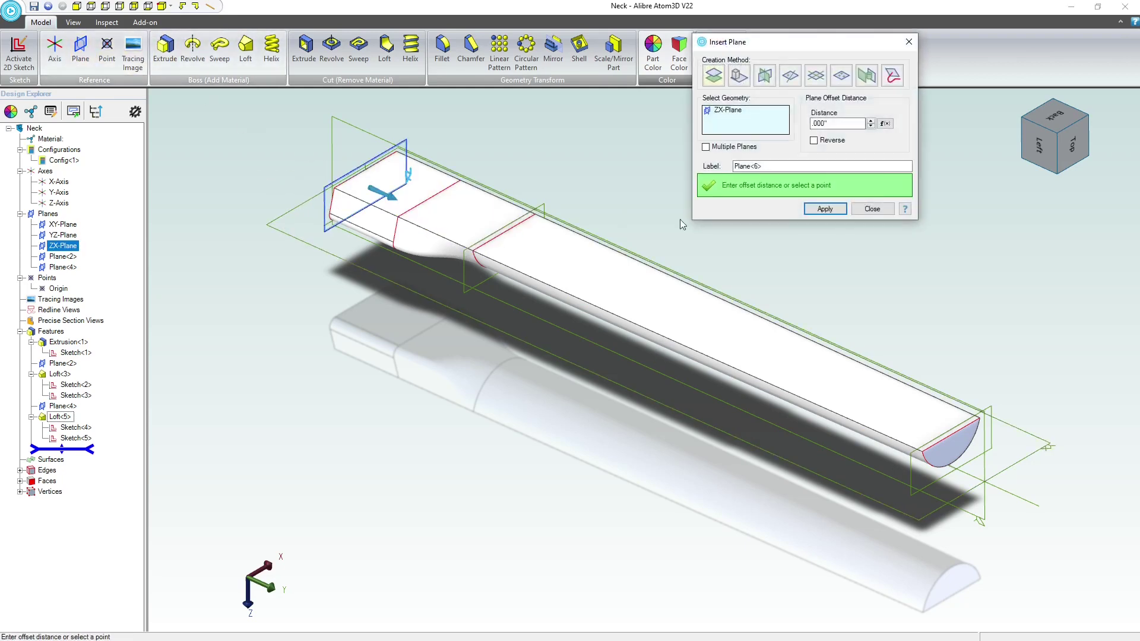
pyautogui.click(871, 126)
pyautogui.click(871, 126)
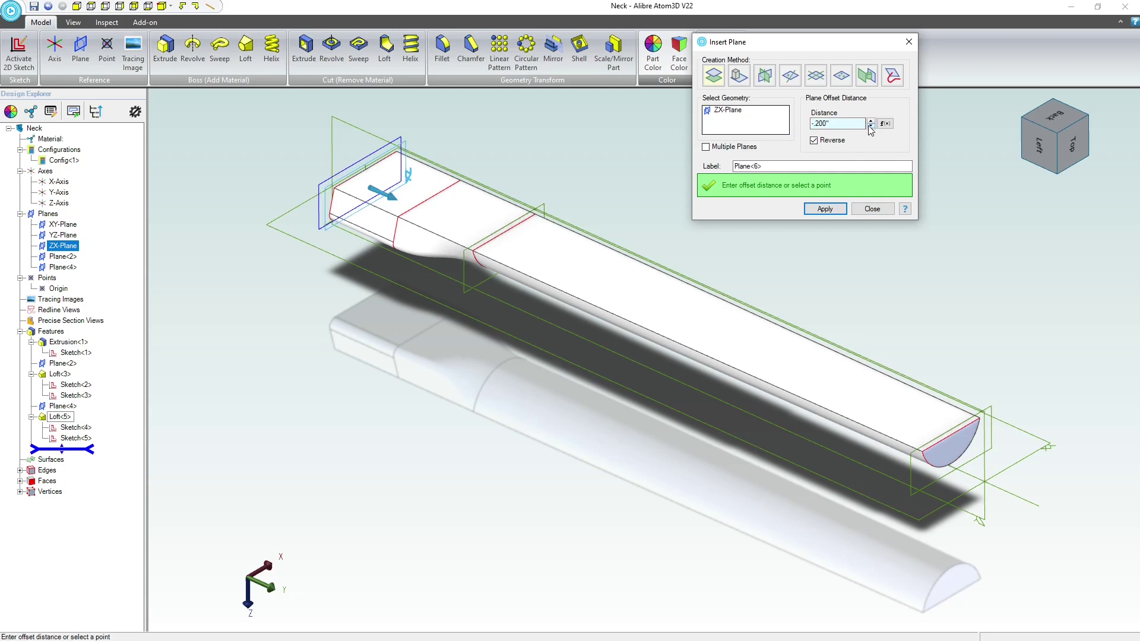
pyautogui.click(872, 125)
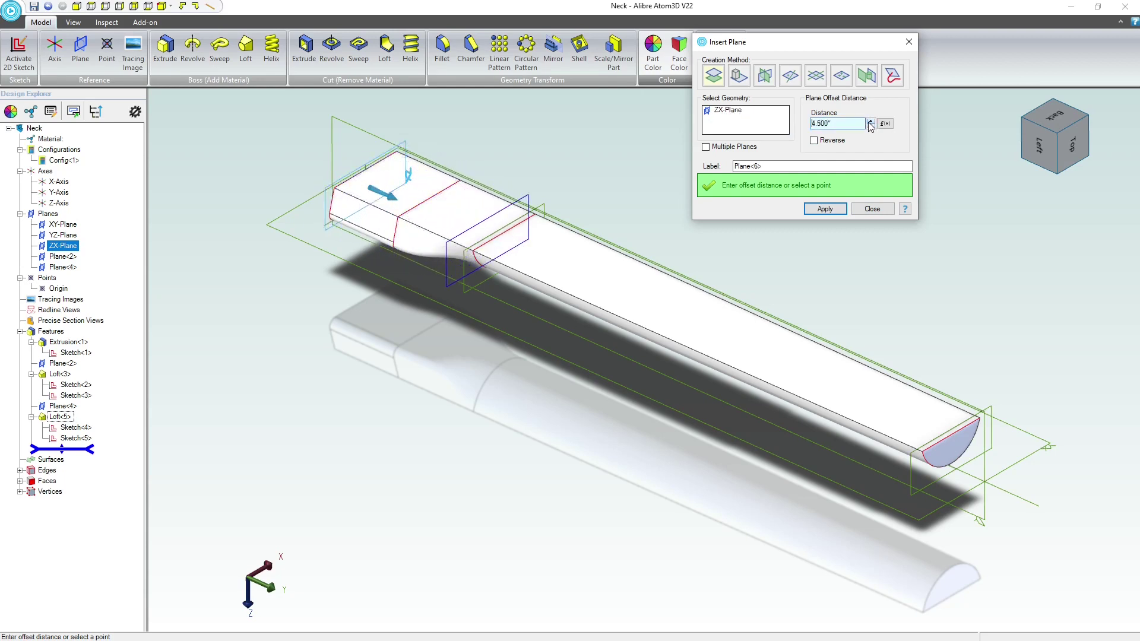
pyautogui.click(870, 123)
pyautogui.click(870, 123)
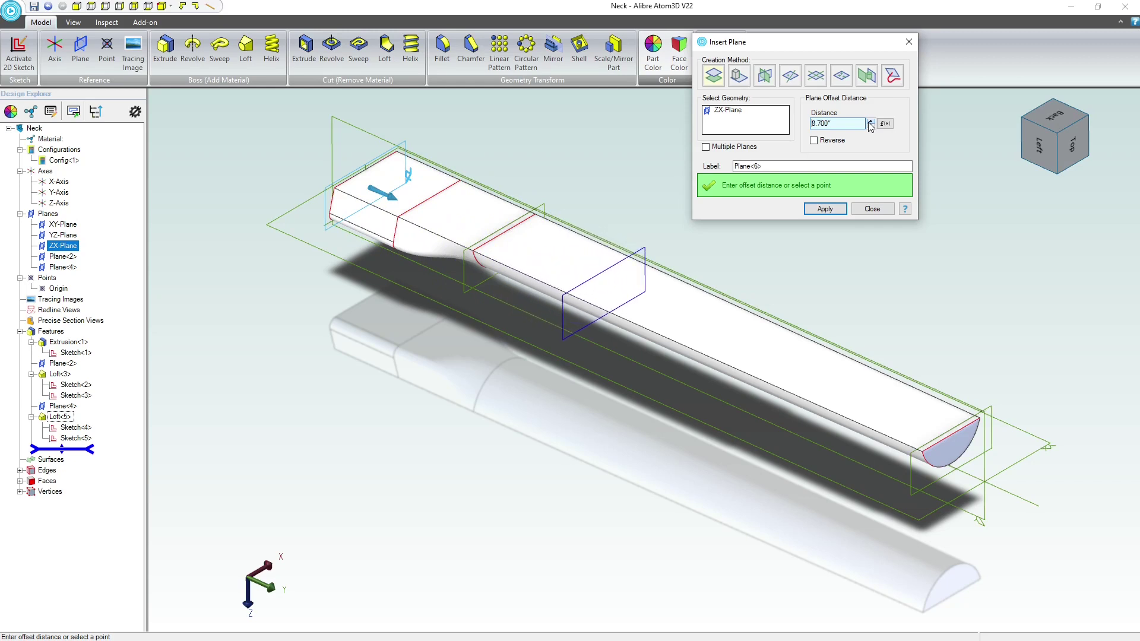
pyautogui.click(869, 122)
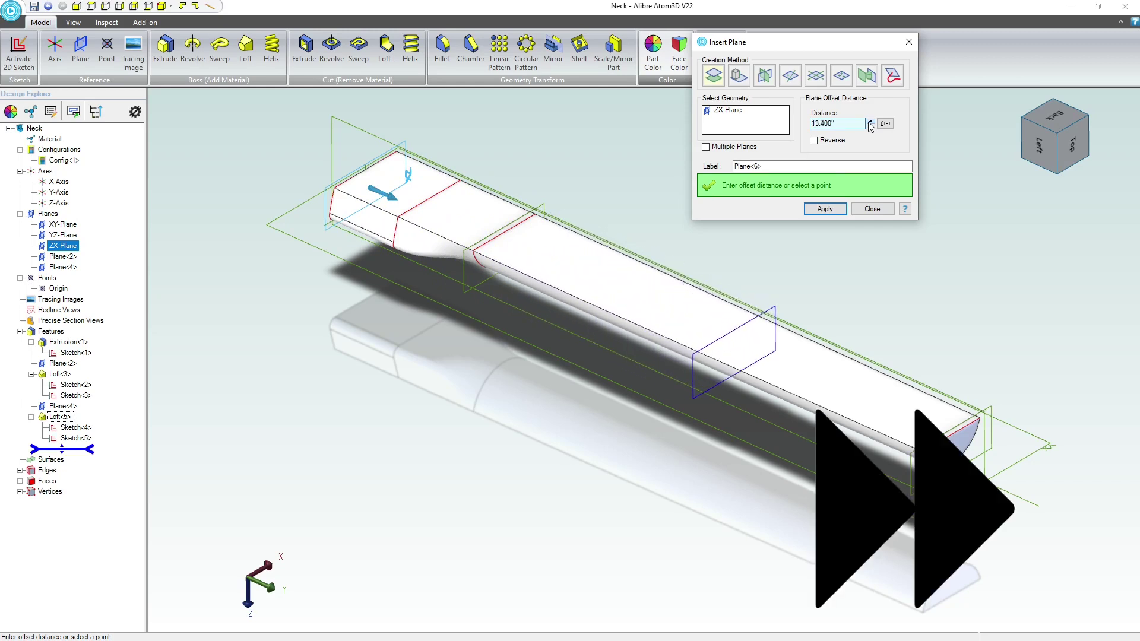
pyautogui.click(870, 122)
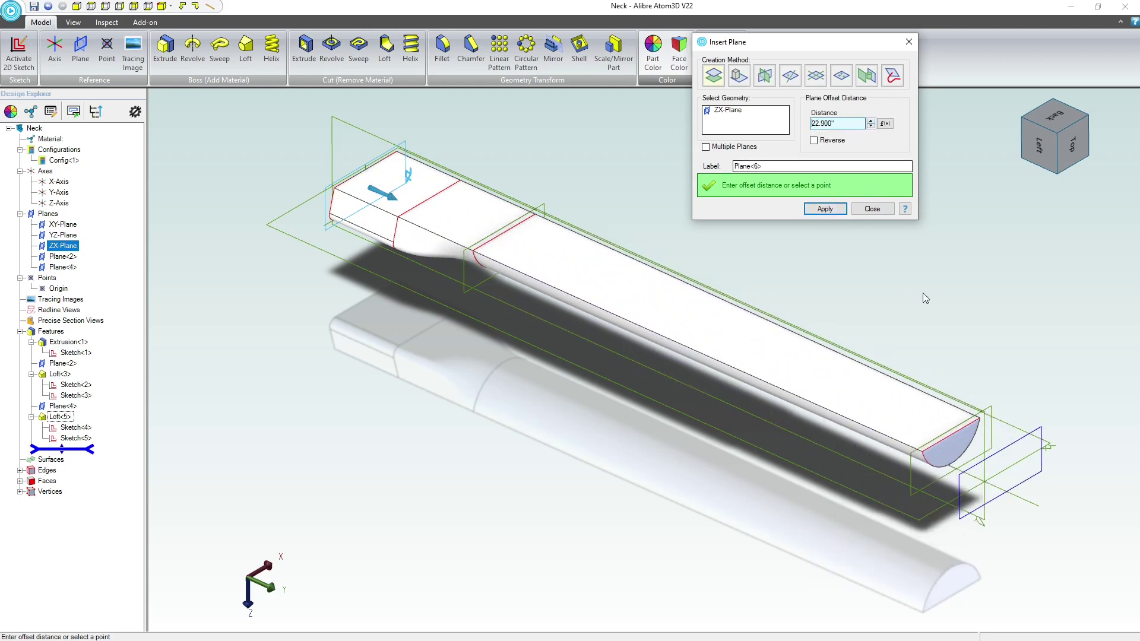
# - Reduce the plane's offset to 22.5 inches and create it
pyautogui.moveTo(924, 293); pyautogui.dragTo(877, 331, button='middle')
pyautogui.scroll(-3, 876, 330)
pyautogui.scroll(4, 1084, 278)
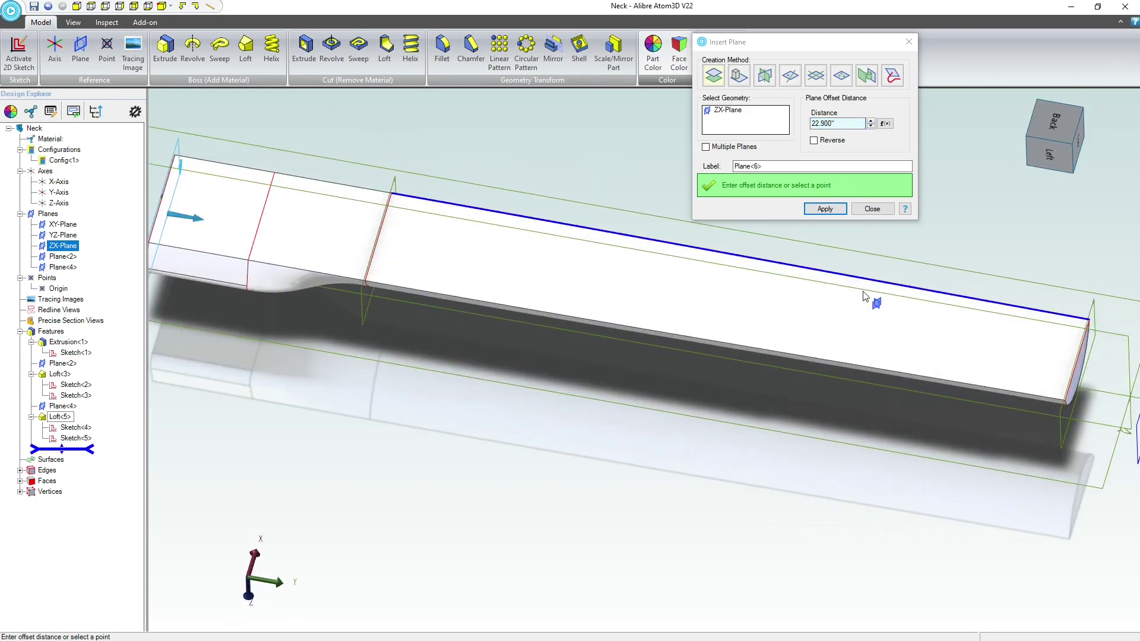
pyautogui.moveTo(878, 259); pyautogui.dragTo(651, 233, button='middle')
pyautogui.click(871, 126)
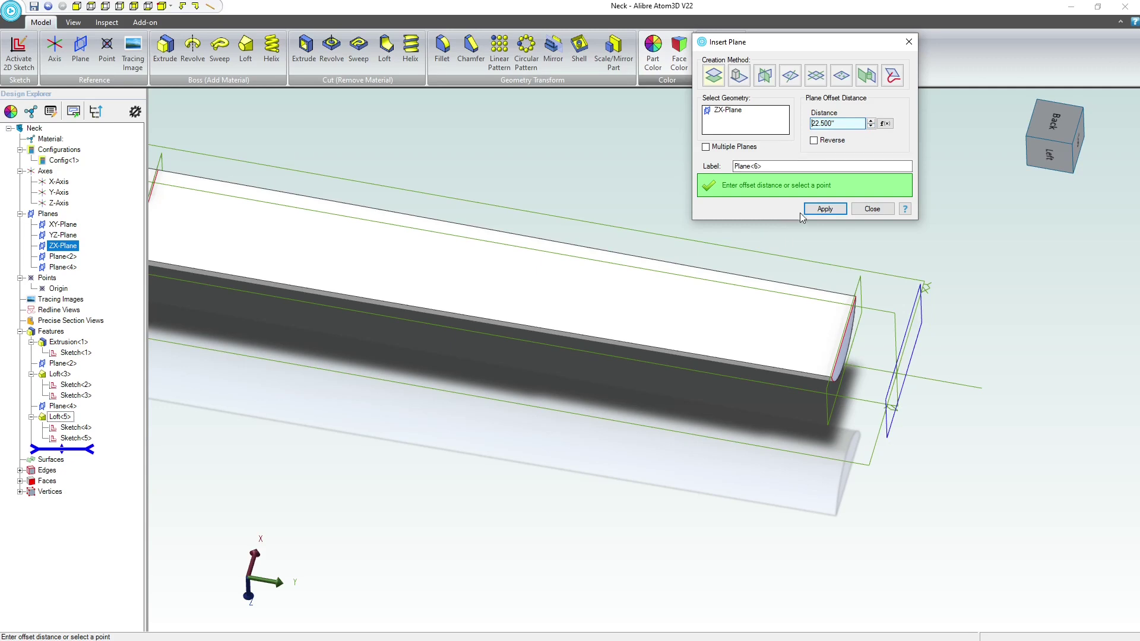
pyautogui.click(824, 209)
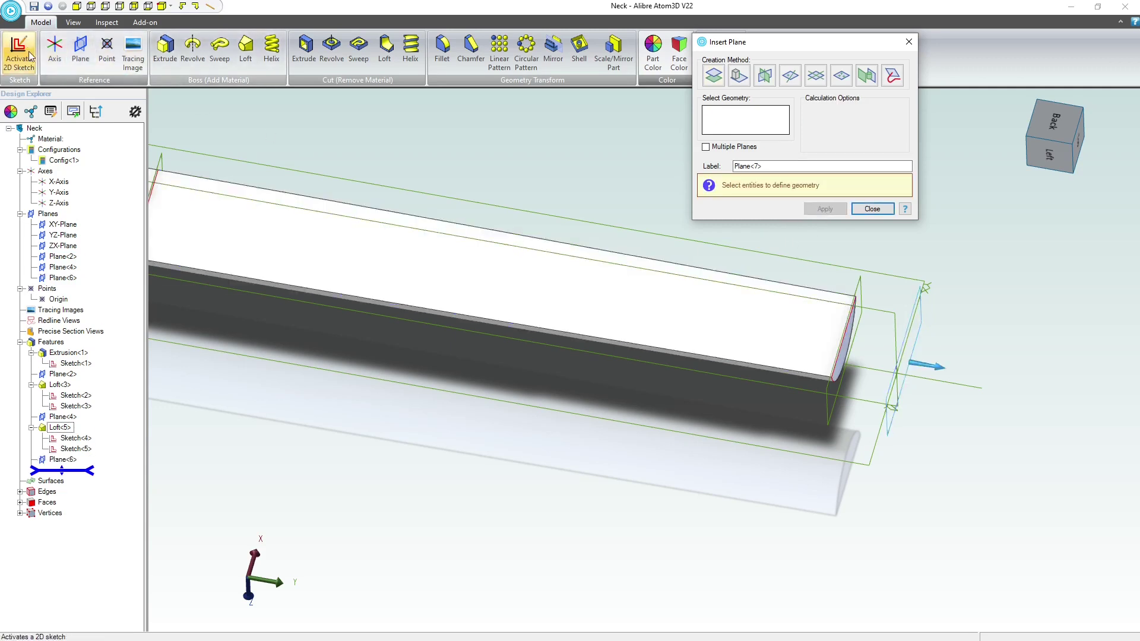
pyautogui.click(872, 209)
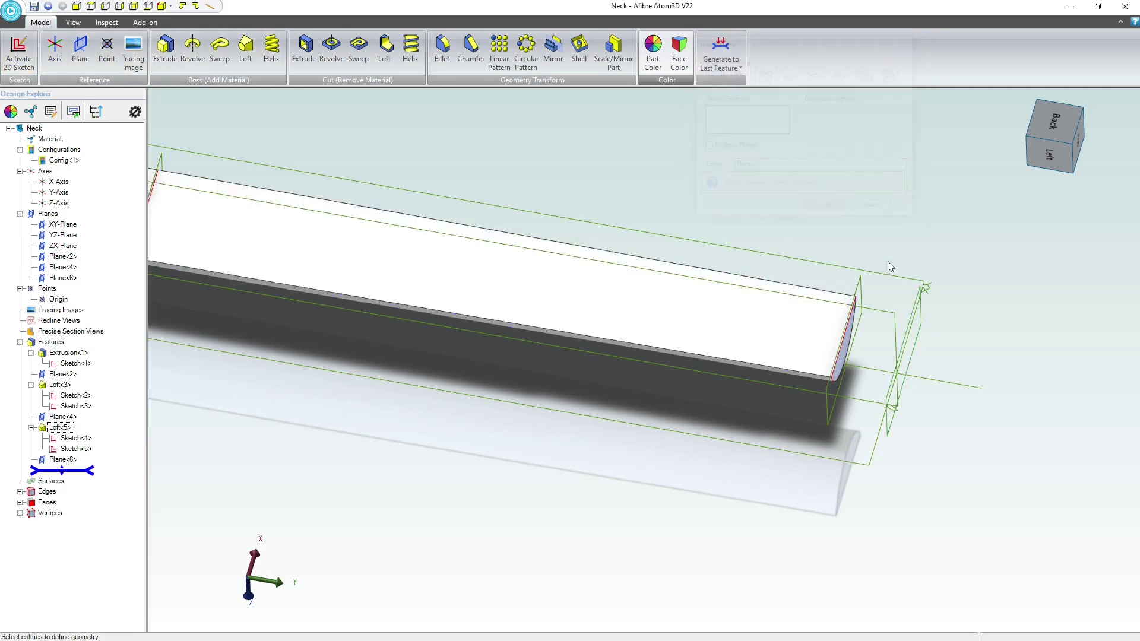
# - Start a sketch on the new offset plane and draw a long horizontal line just above the neck's flat face
pyautogui.click(920, 336)
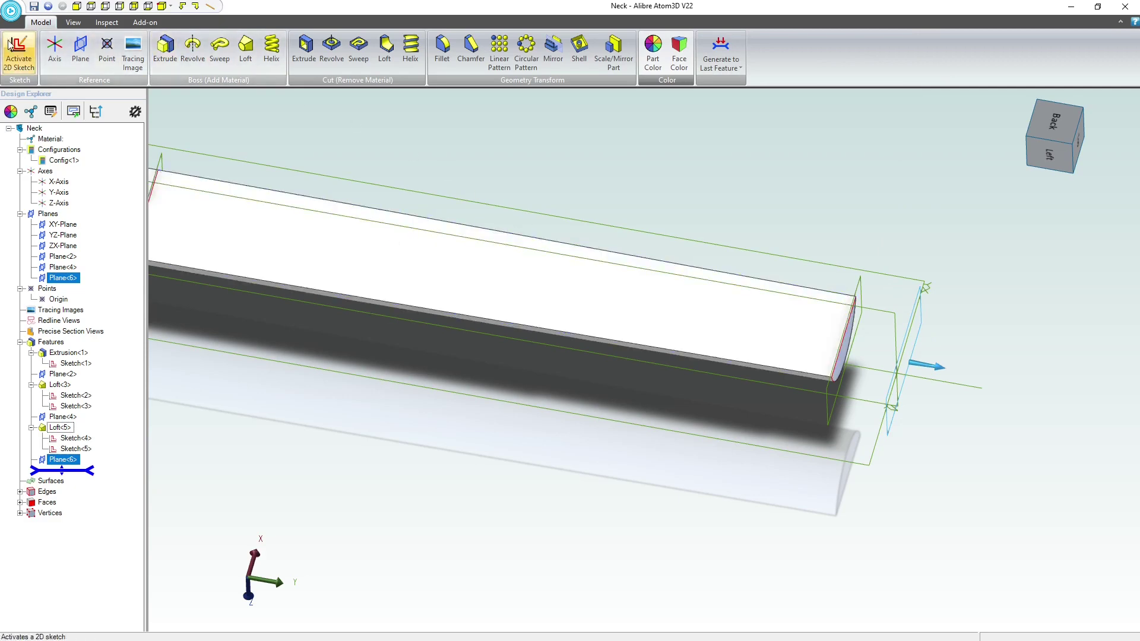
pyautogui.click(19, 54)
pyautogui.scroll(-3, 481, 268)
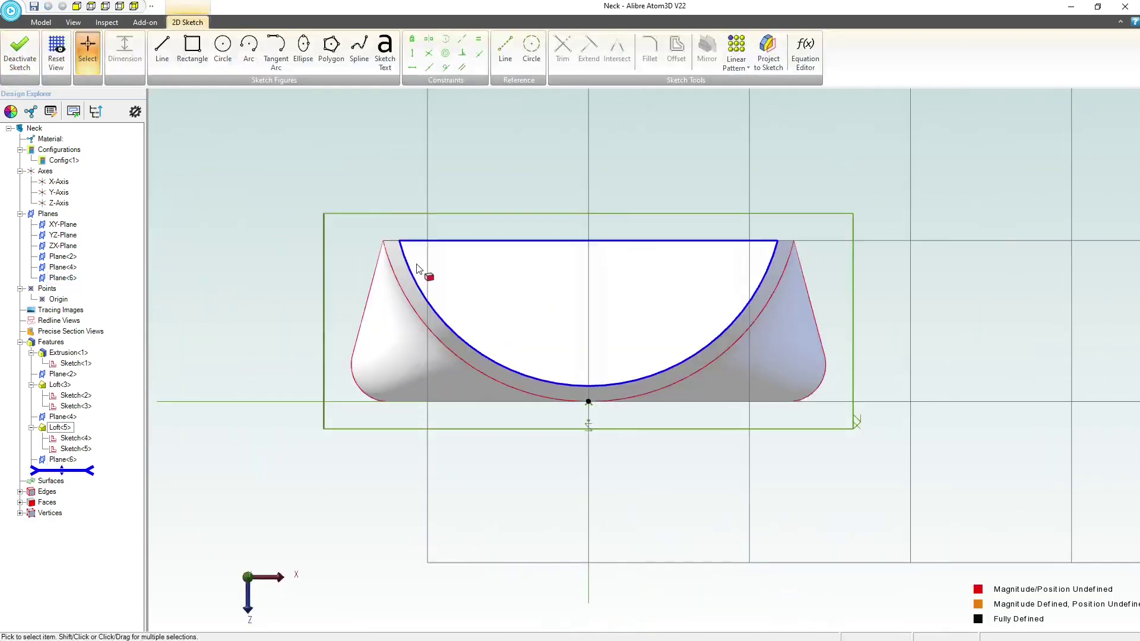
pyautogui.click(164, 53)
pyautogui.click(280, 230)
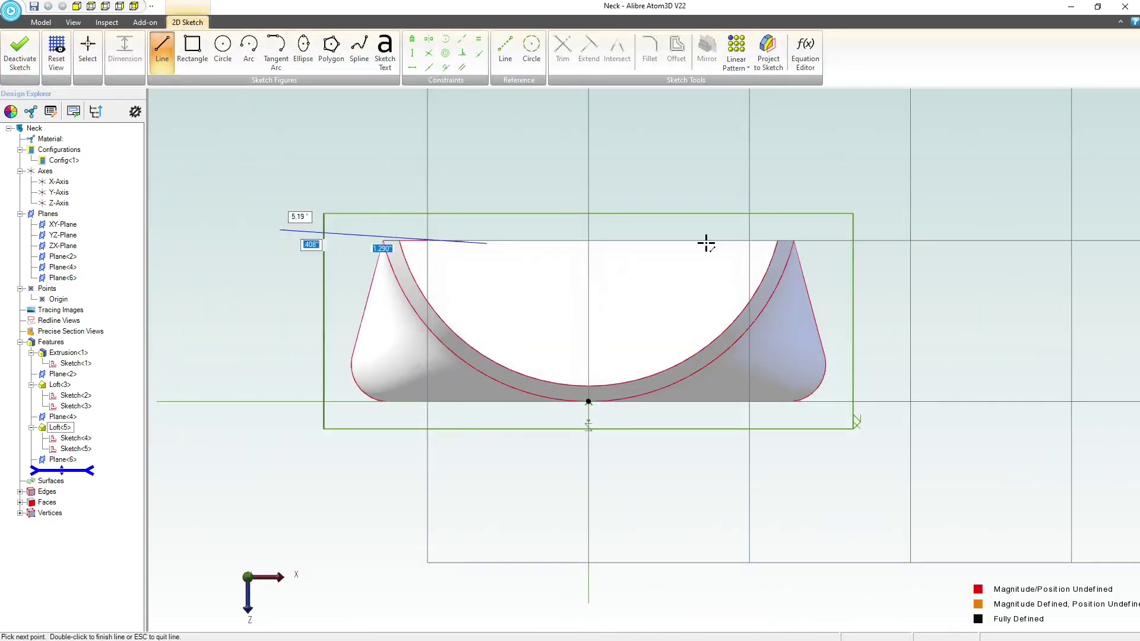
pyautogui.click(949, 229)
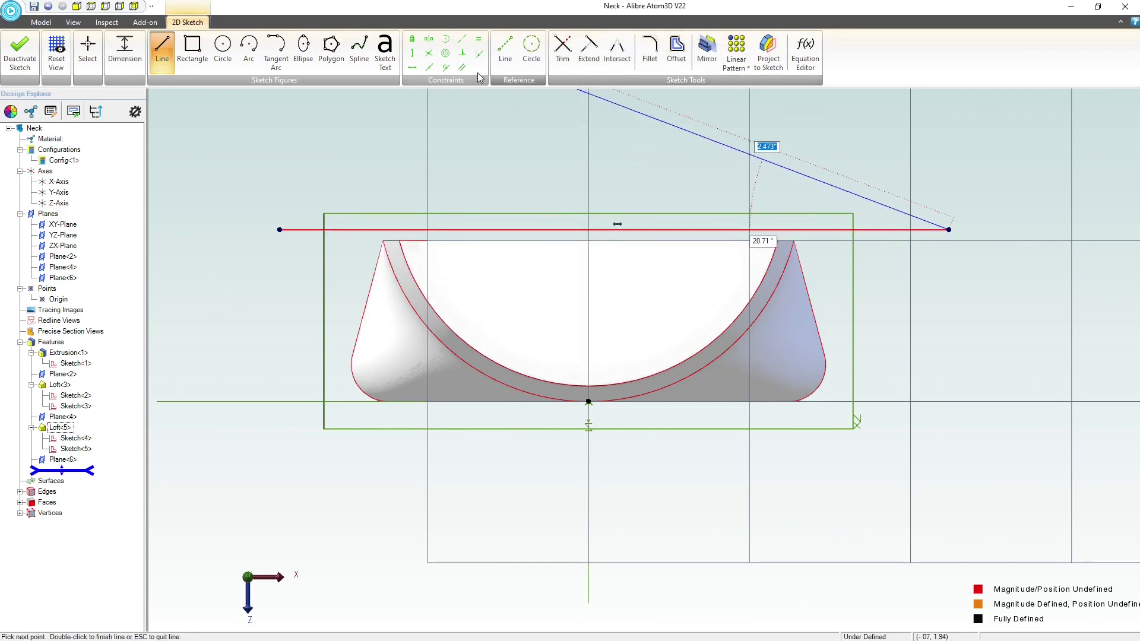
# - Draw a vertical reference line up from the origin and make its upper end coincident with the end face's straight edge
pyautogui.click(504, 53)
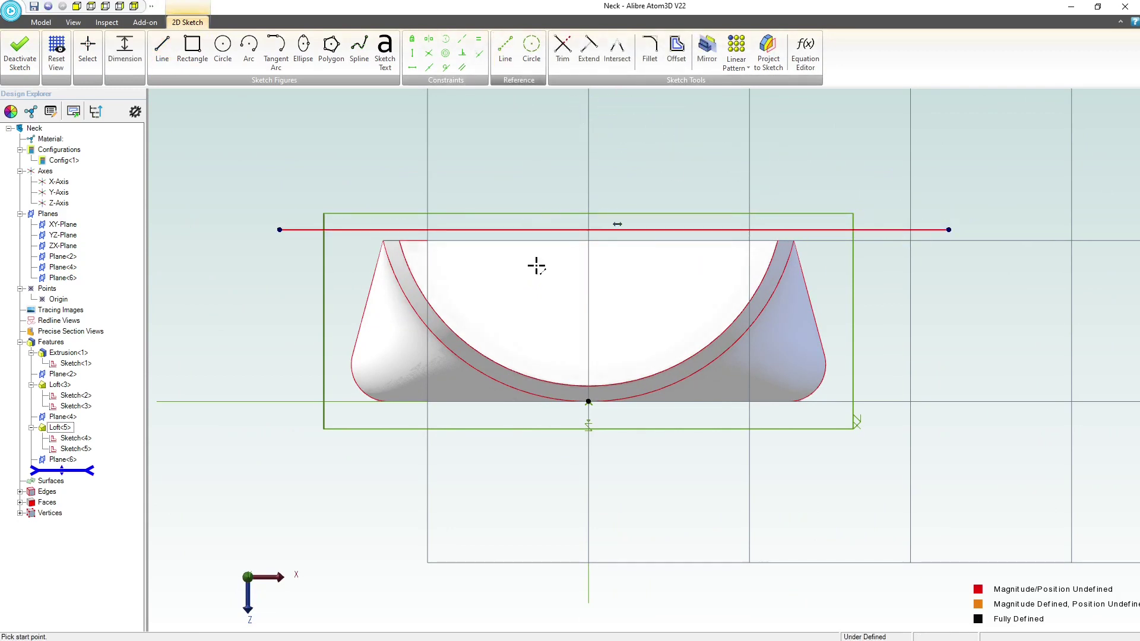
pyautogui.click(588, 401)
pyautogui.click(589, 249)
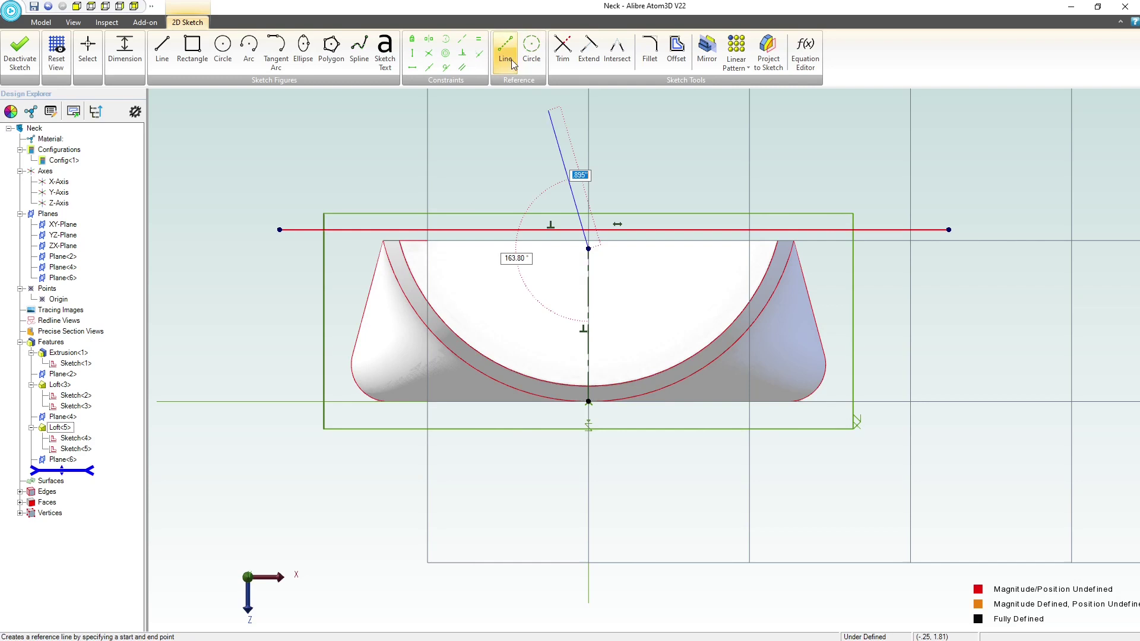
pyautogui.click(478, 54)
pyautogui.click(633, 242)
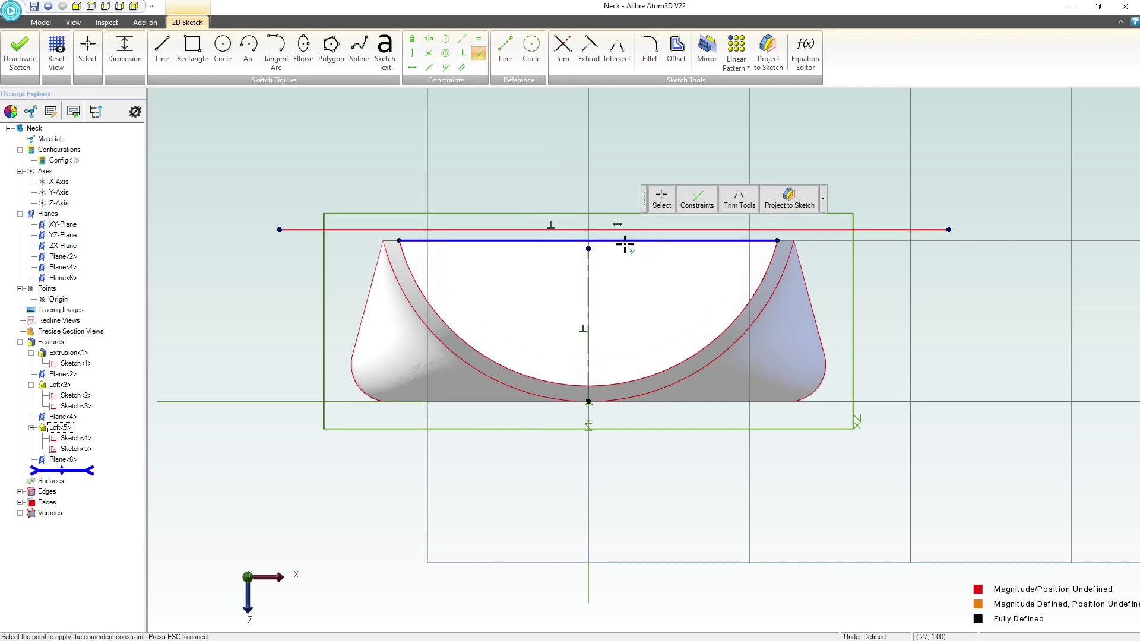
pyautogui.click(588, 249)
# - Constrain the horizontal line's midpoint to the upper end of the vertical reference line
pyautogui.click(428, 67)
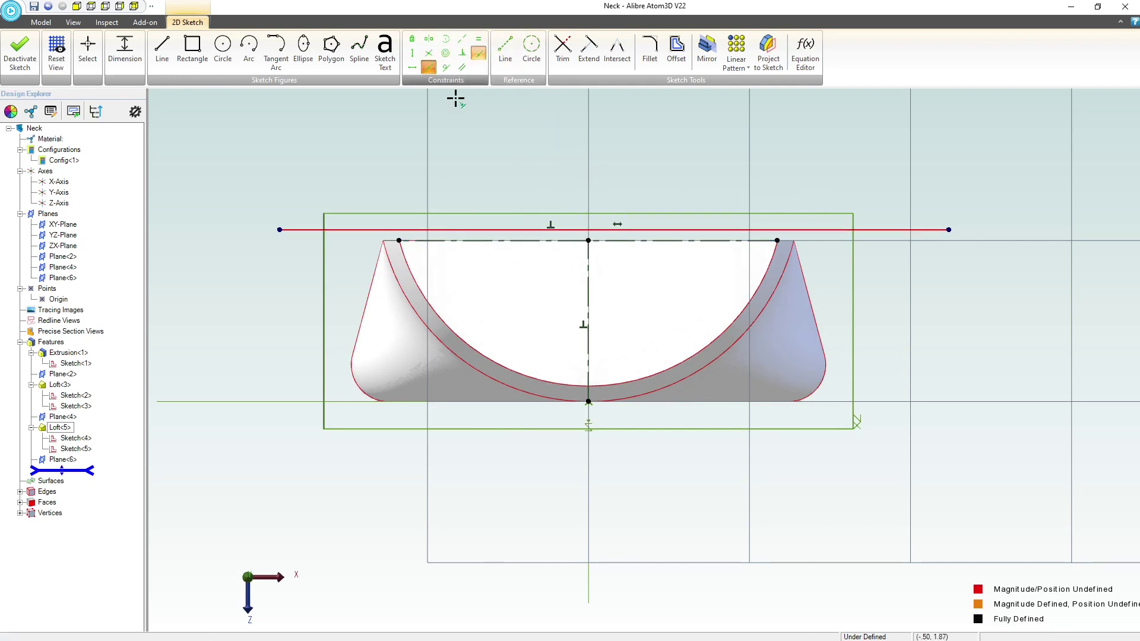
pyautogui.click(601, 230)
pyautogui.click(757, 294)
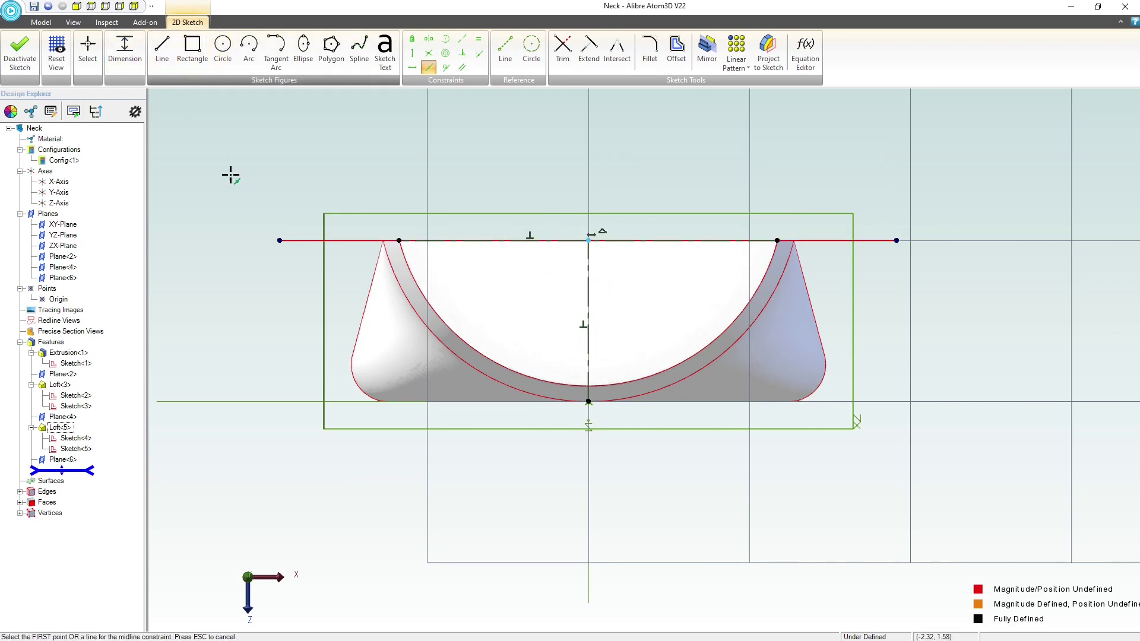
pyautogui.press('Escape')
pyautogui.click(421, 240)
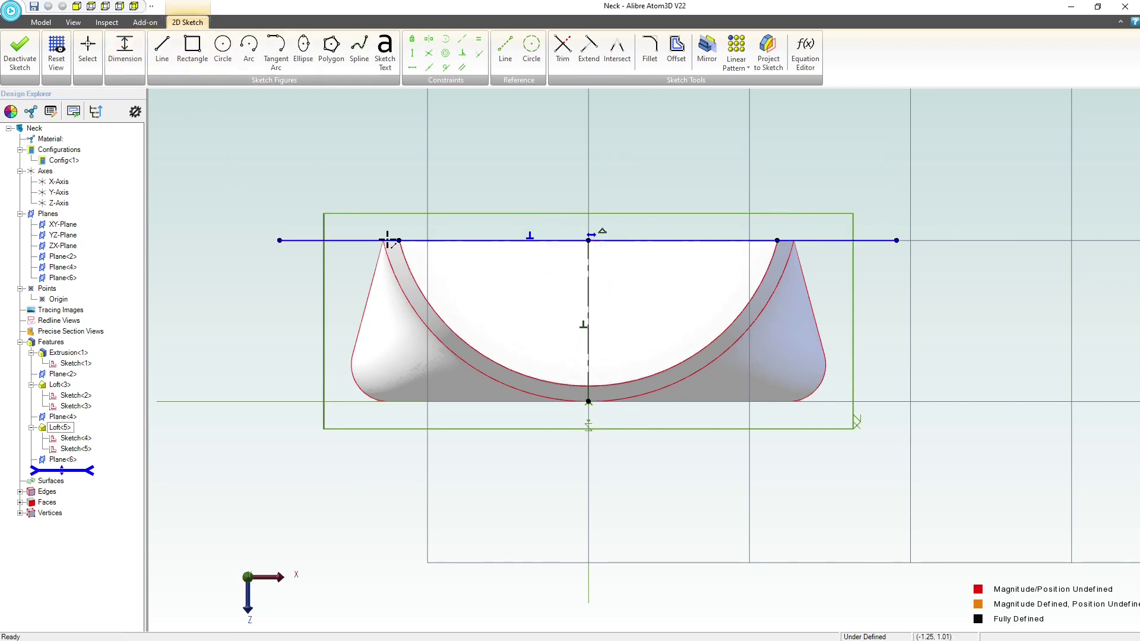
# - Dimension the long horizontal sketch line and set its length to 5 inches
pyautogui.click(408, 165)
pyautogui.click(450, 155)
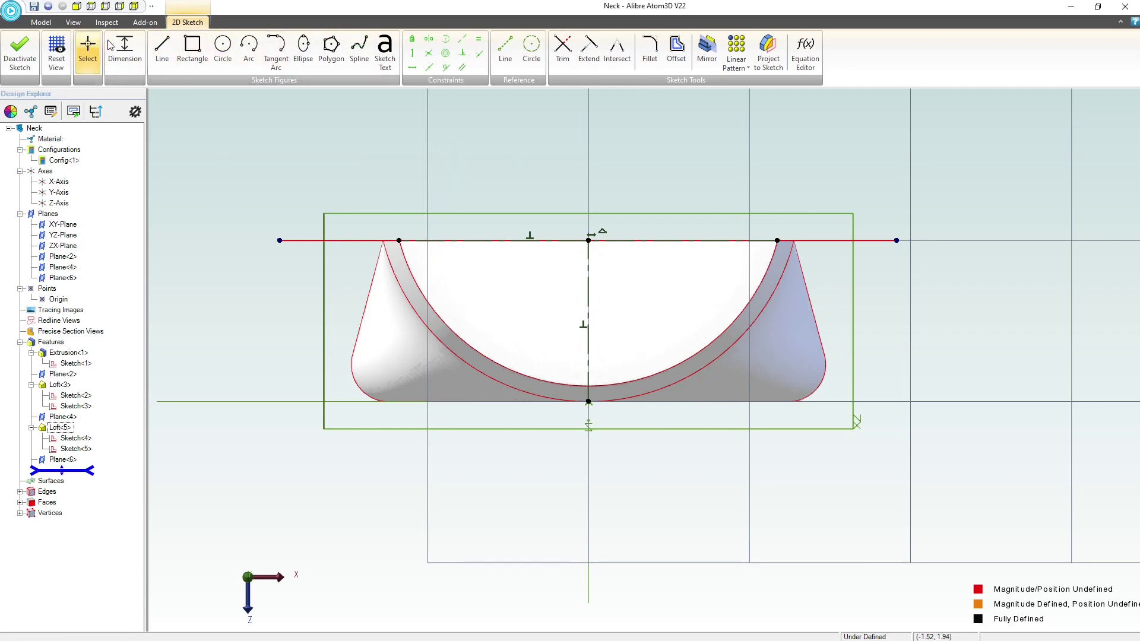
pyautogui.click(324, 251)
pyautogui.click(447, 142)
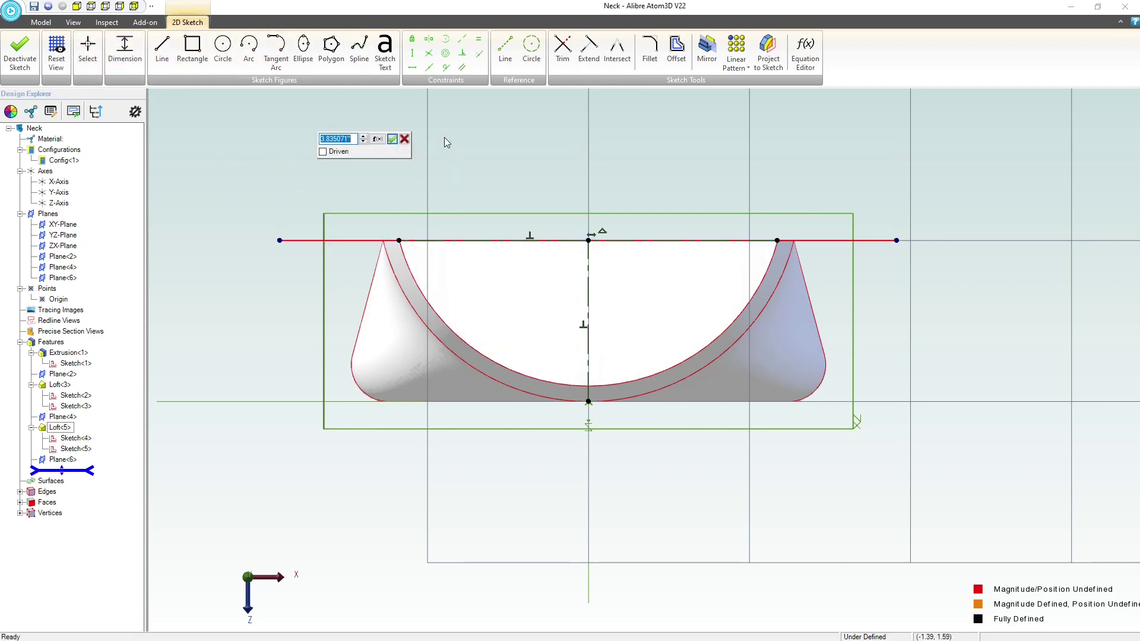
pyautogui.write('5')
pyautogui.press('Return')
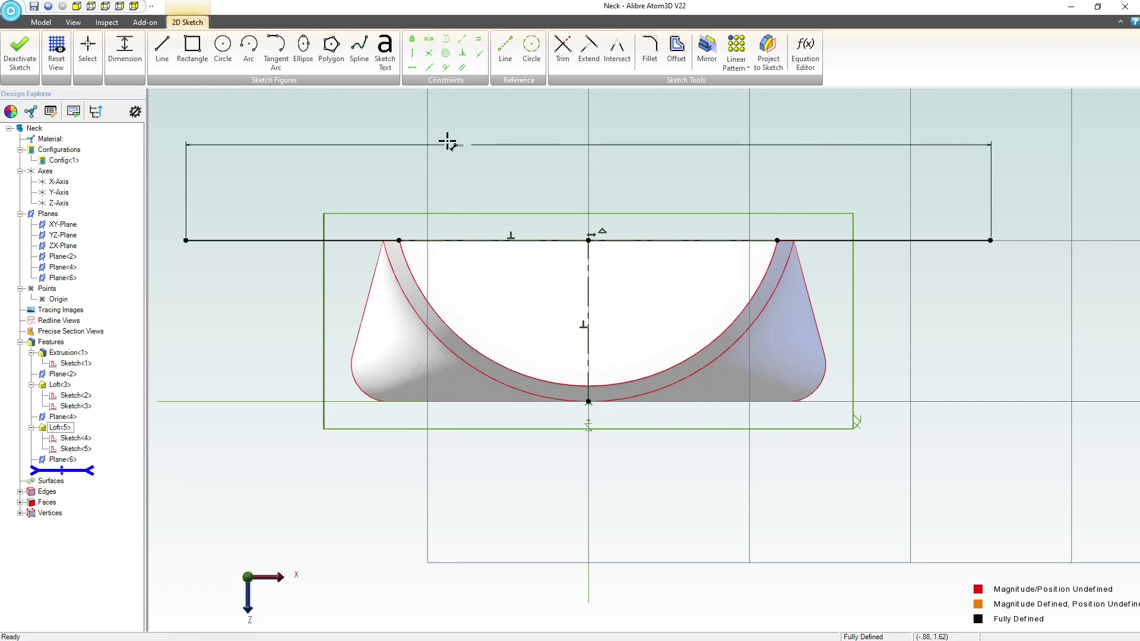
# - Draw a downward-bulging arc between the horizontal line's two endpoints, with its center above the line's midpoint
pyautogui.scroll(-2, 543, 260)
pyautogui.scroll(2, 522, 332)
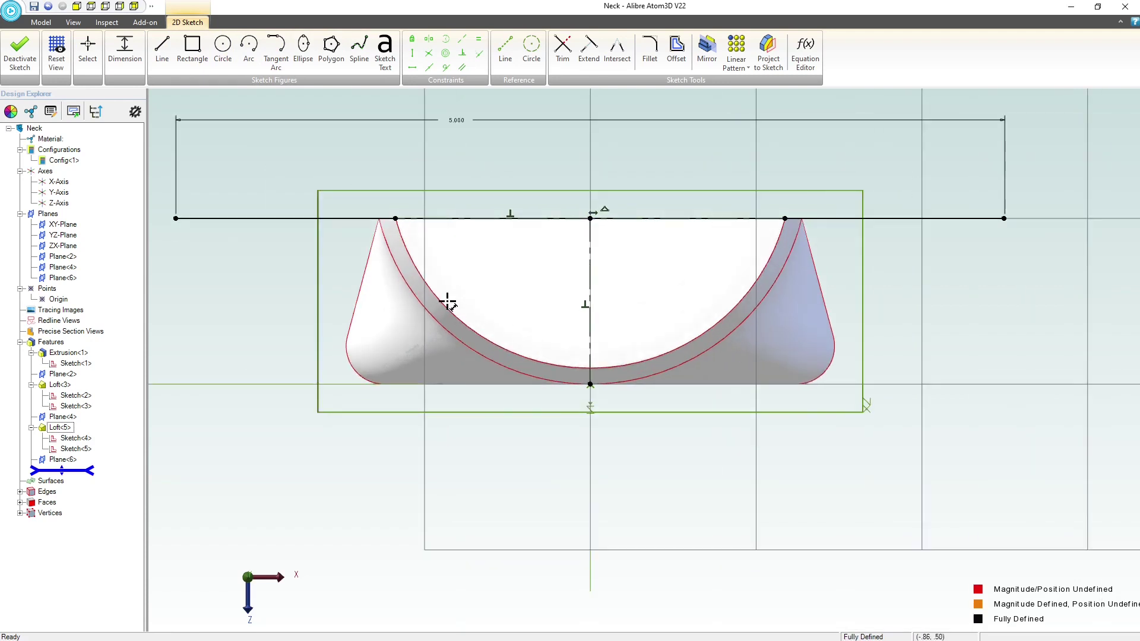
pyautogui.click(249, 45)
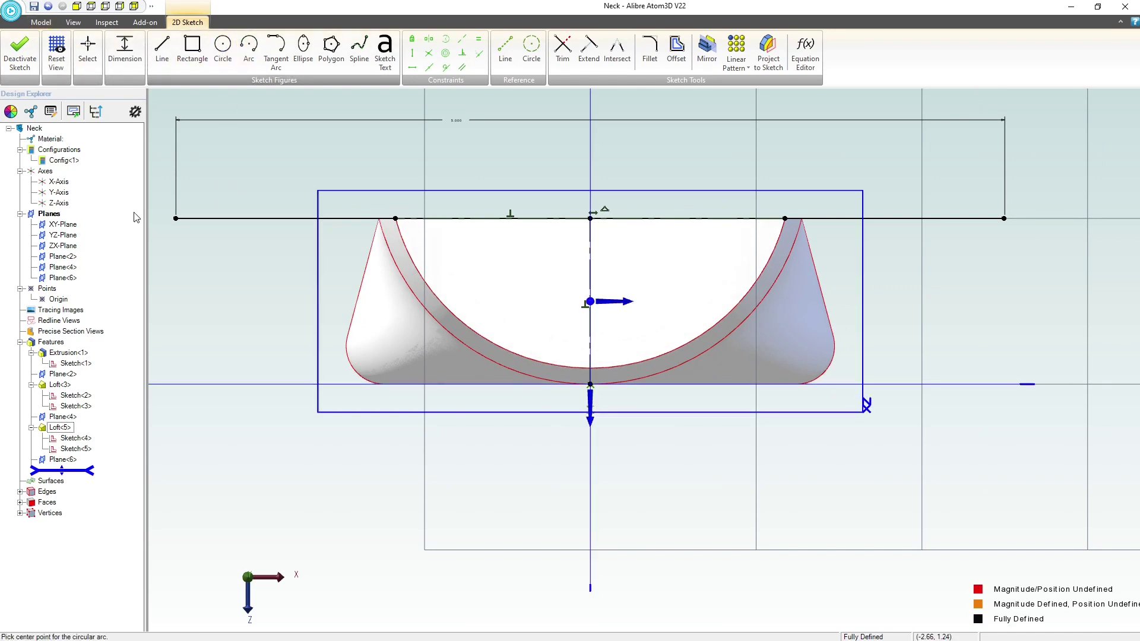
pyautogui.click(587, 143)
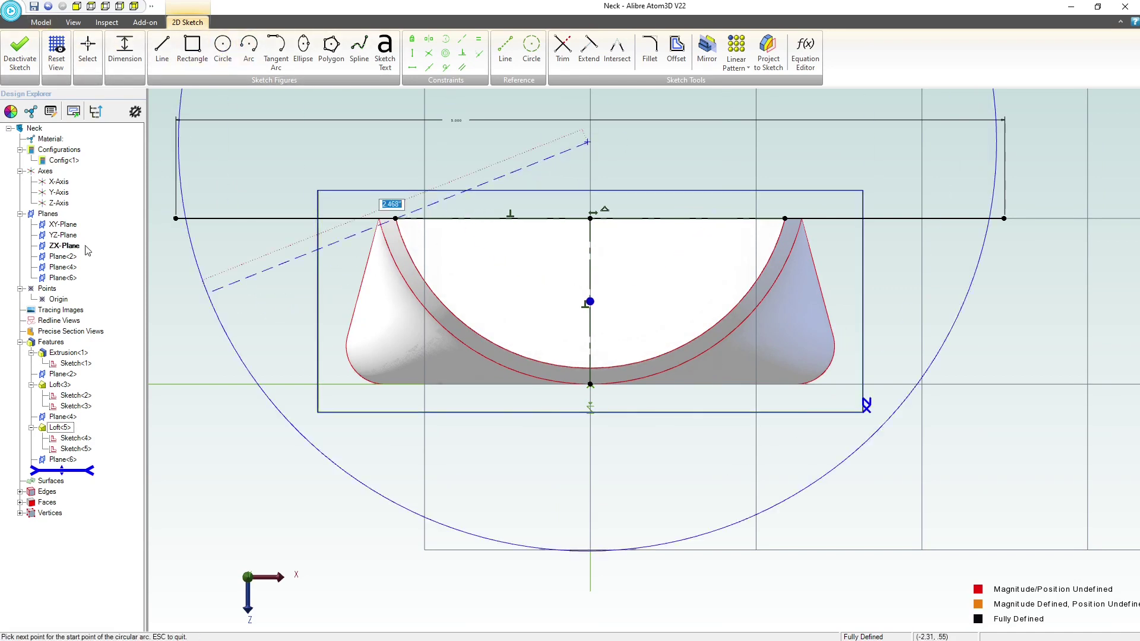
pyautogui.click(176, 219)
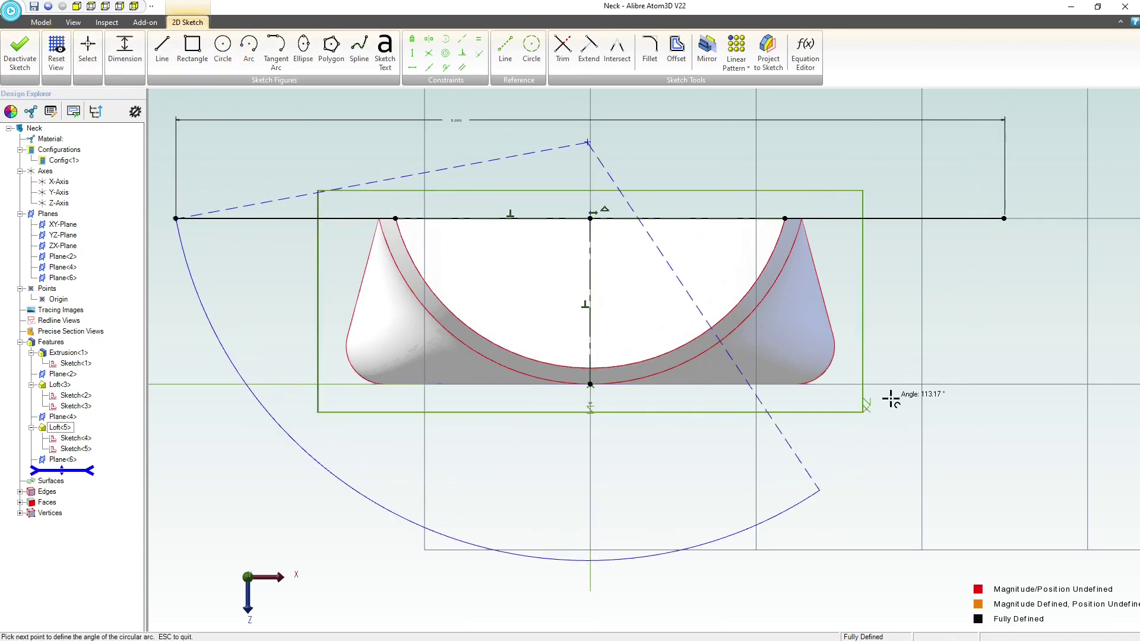
pyautogui.click(1004, 218)
pyautogui.press('Escape')
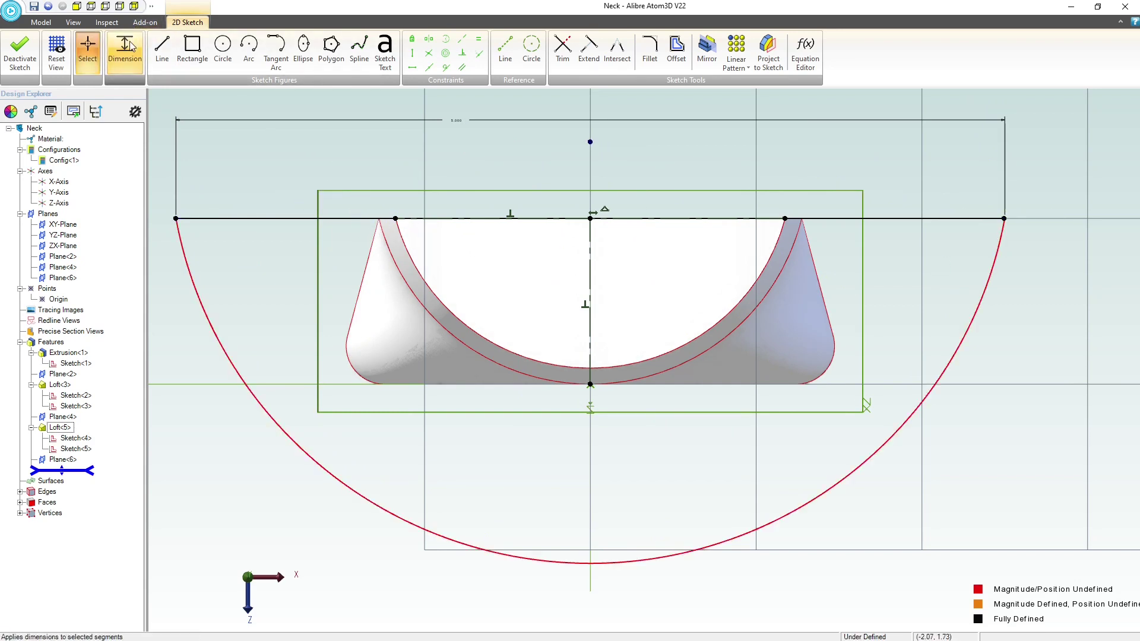
# - Try to constrain the arc's center vertically to the horizontal line's midpoint, and likewise to the origin
pyautogui.click(412, 53)
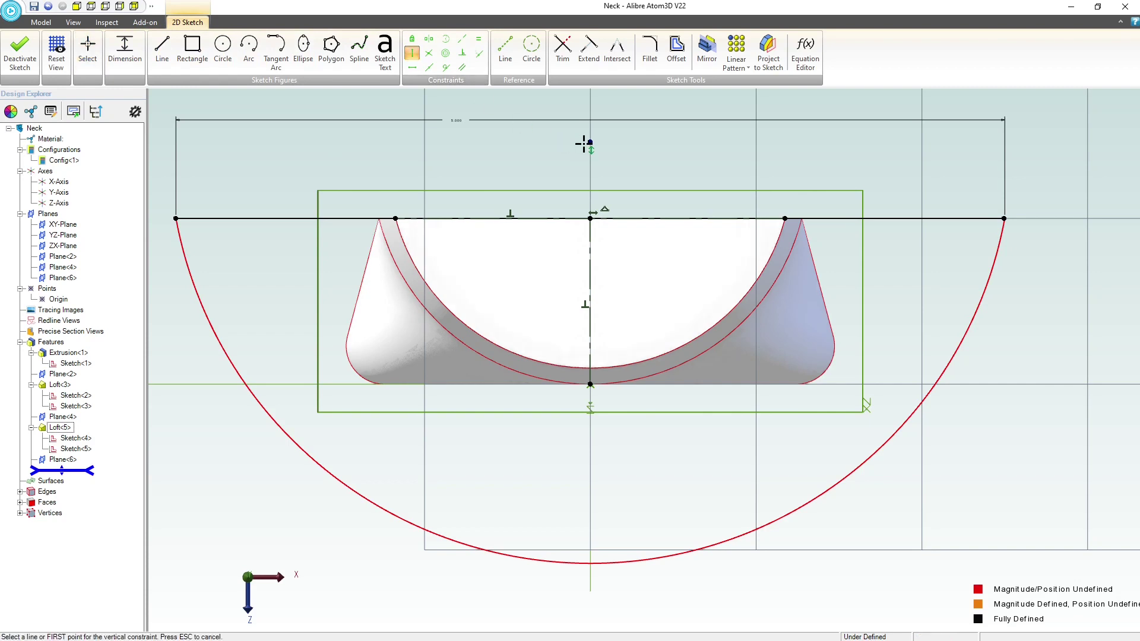
pyautogui.click(590, 142)
pyautogui.click(591, 219)
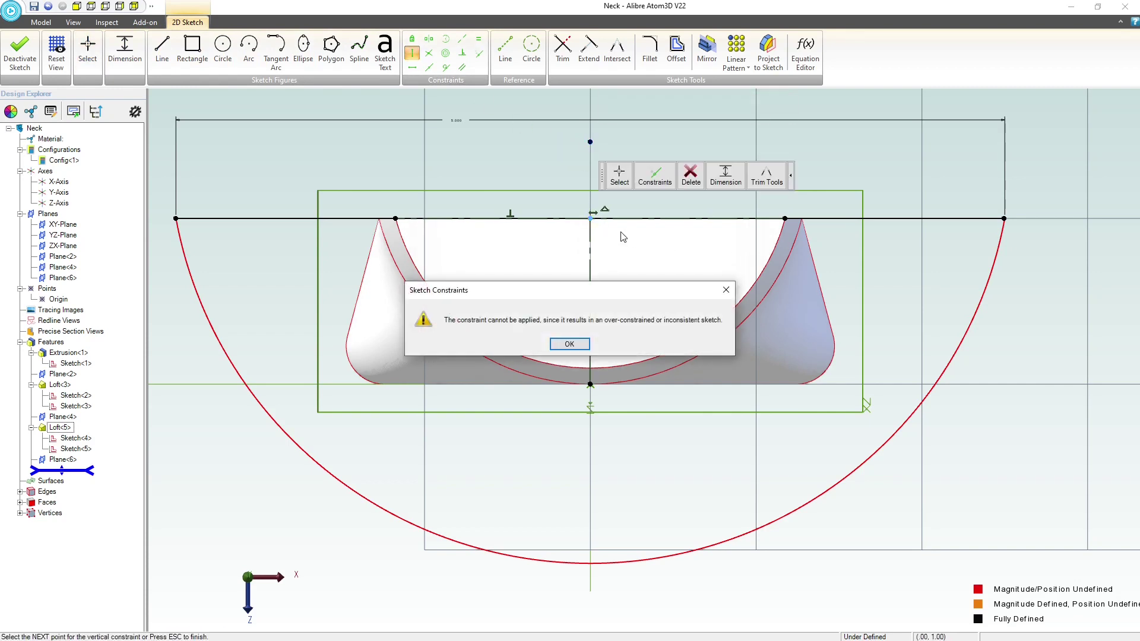
pyautogui.click(569, 344)
pyautogui.click(591, 385)
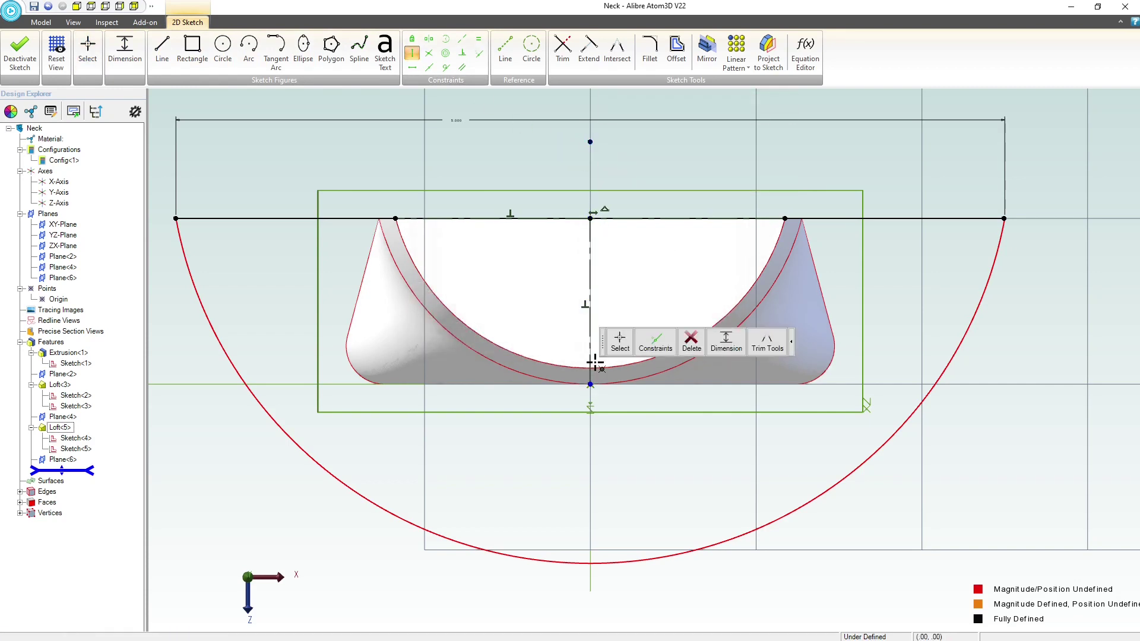
pyautogui.click(590, 142)
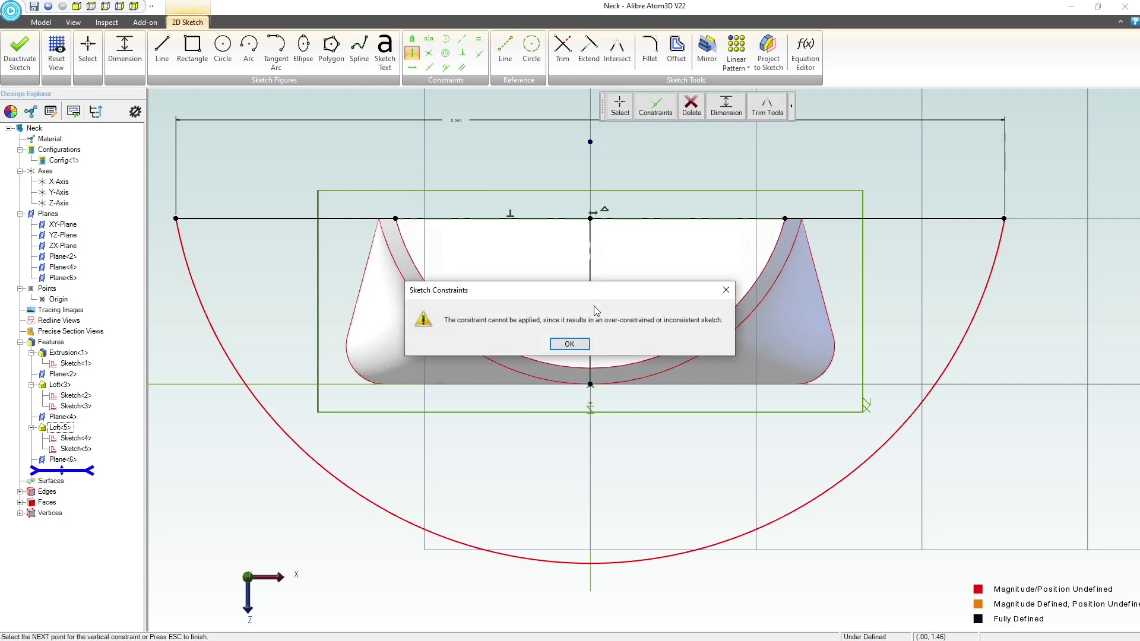
pyautogui.click(570, 344)
pyautogui.press('Escape')
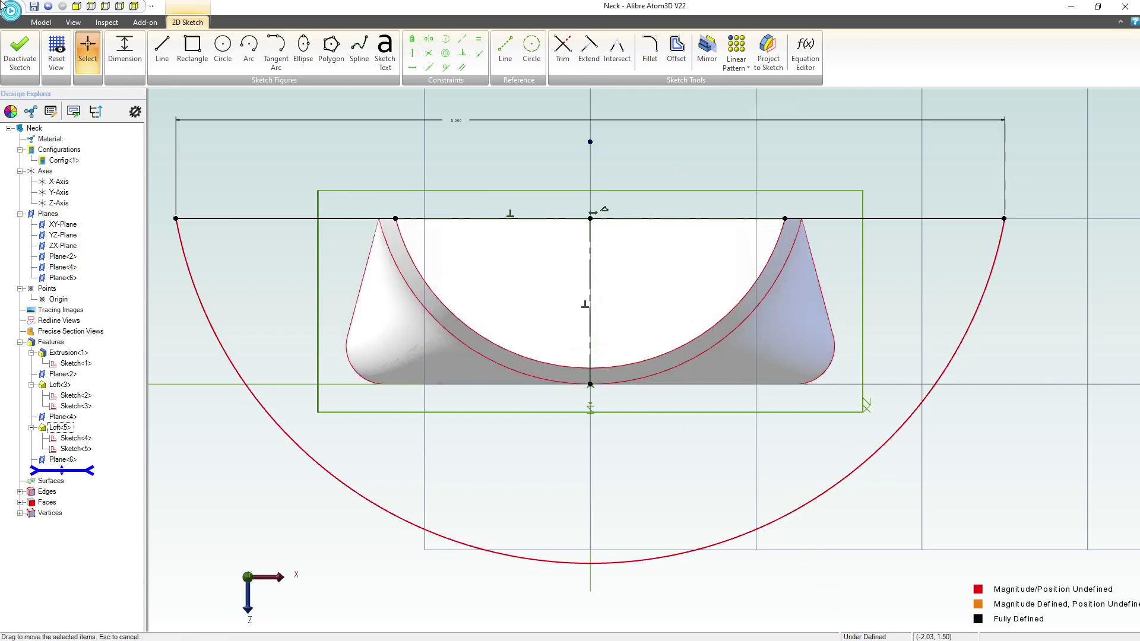
pyautogui.click(124, 50)
pyautogui.click(207, 302)
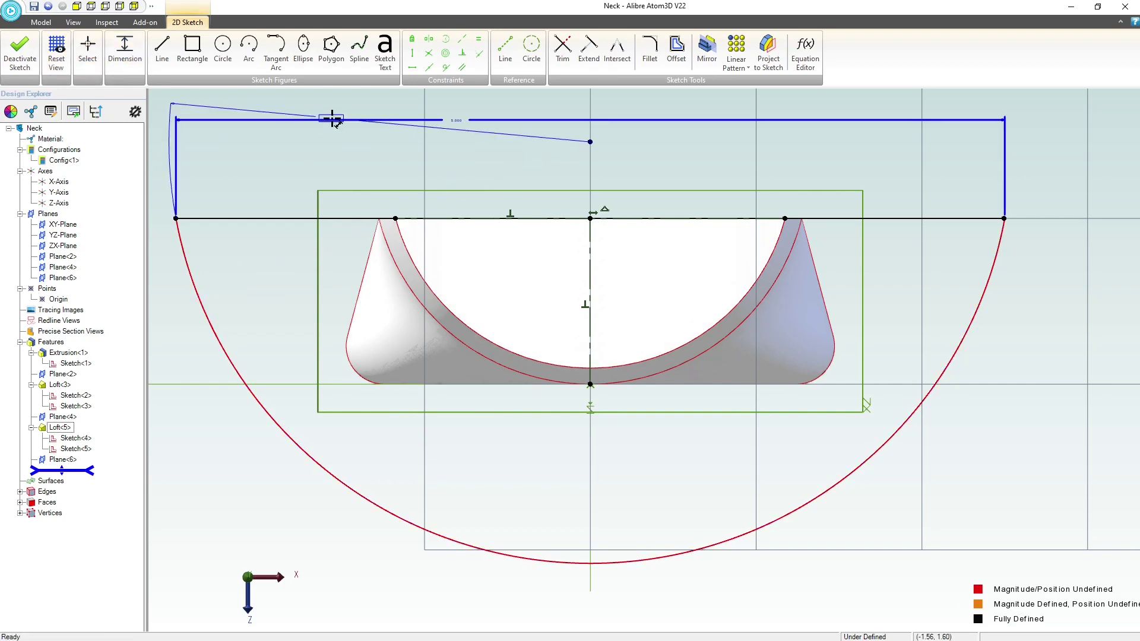
pyautogui.click(301, 224)
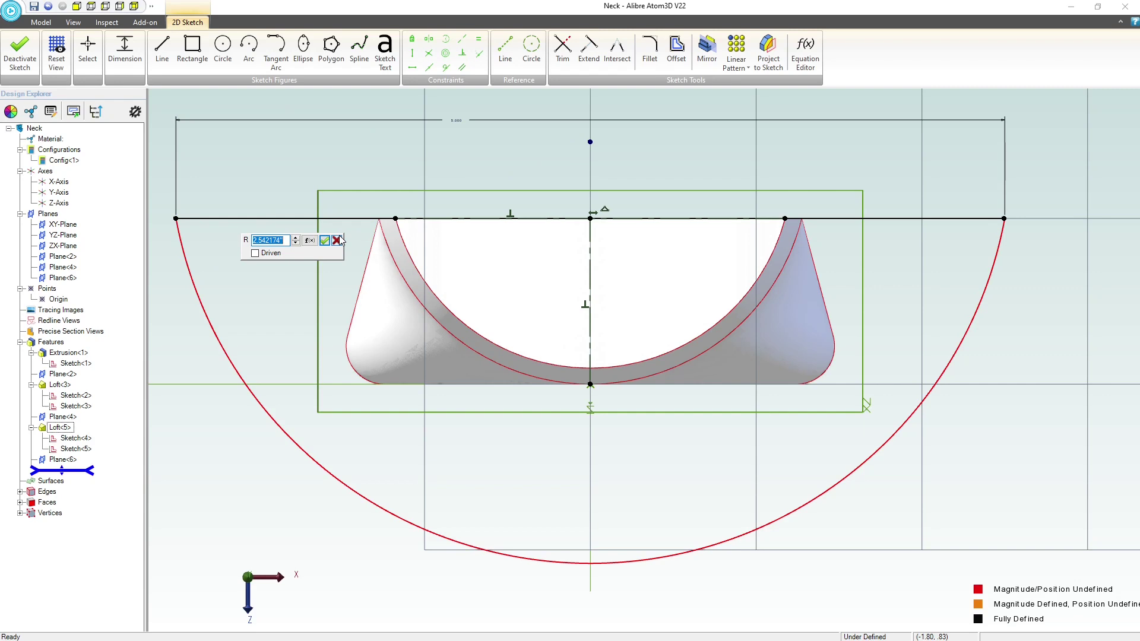
pyautogui.click(336, 240)
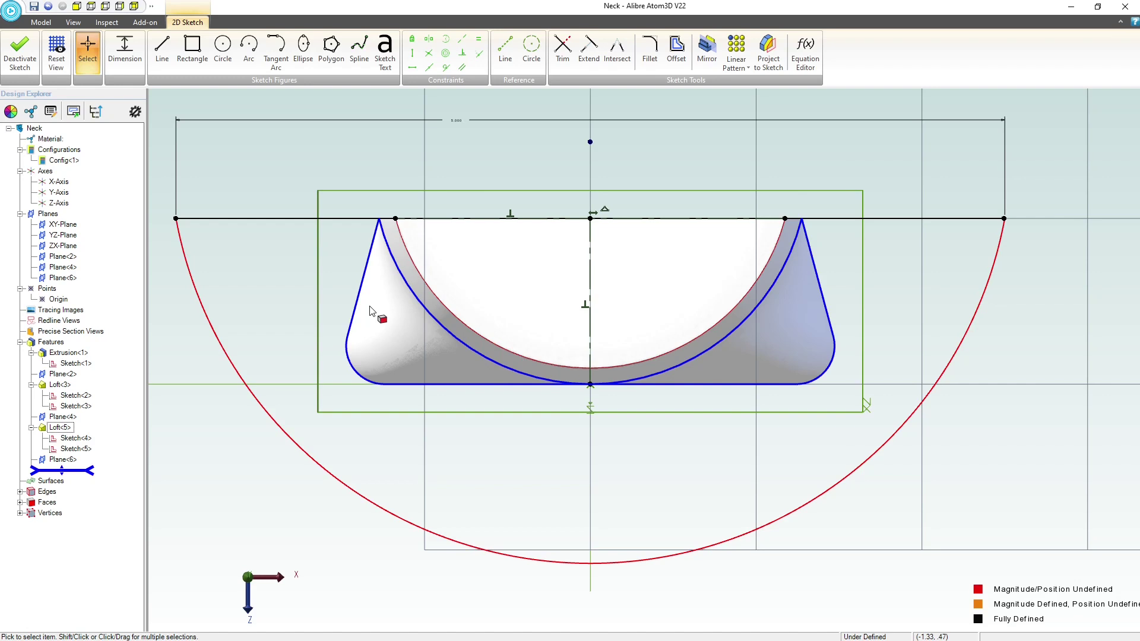
# - Make the arc concentric with the inner curved edge of the neck's end face and finish the sketch
pyautogui.click(446, 53)
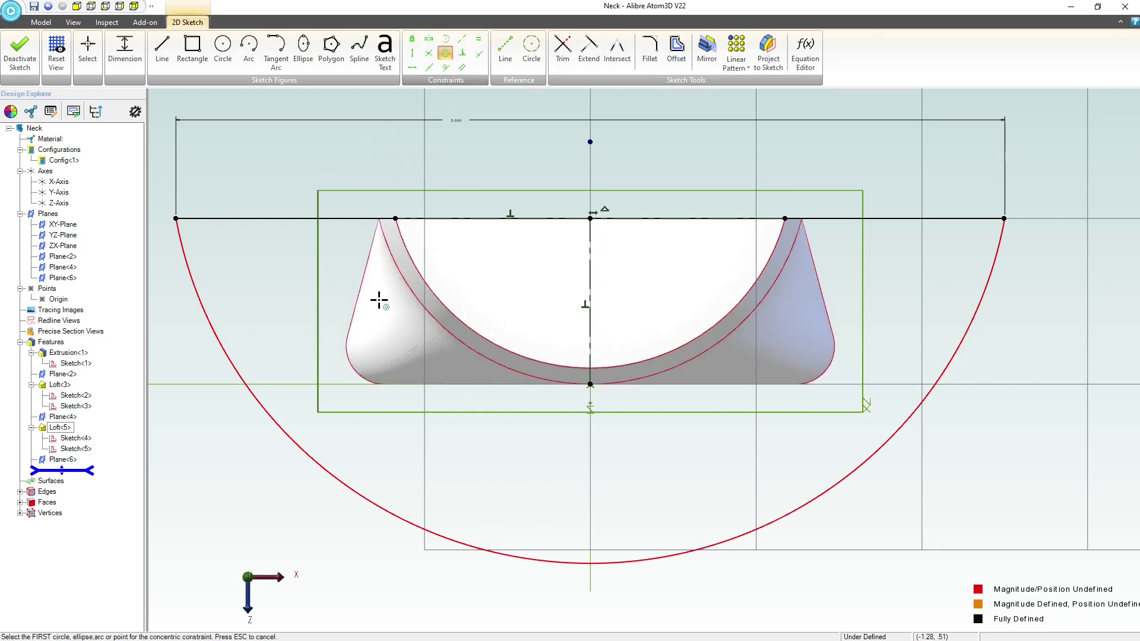
pyautogui.click(438, 299)
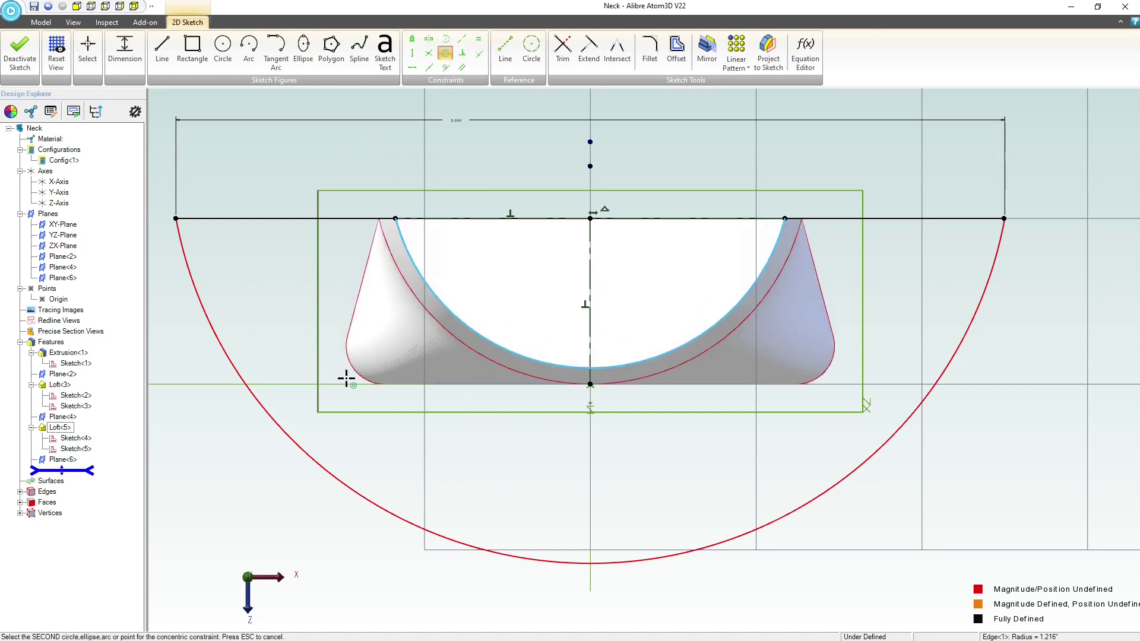
pyautogui.click(292, 430)
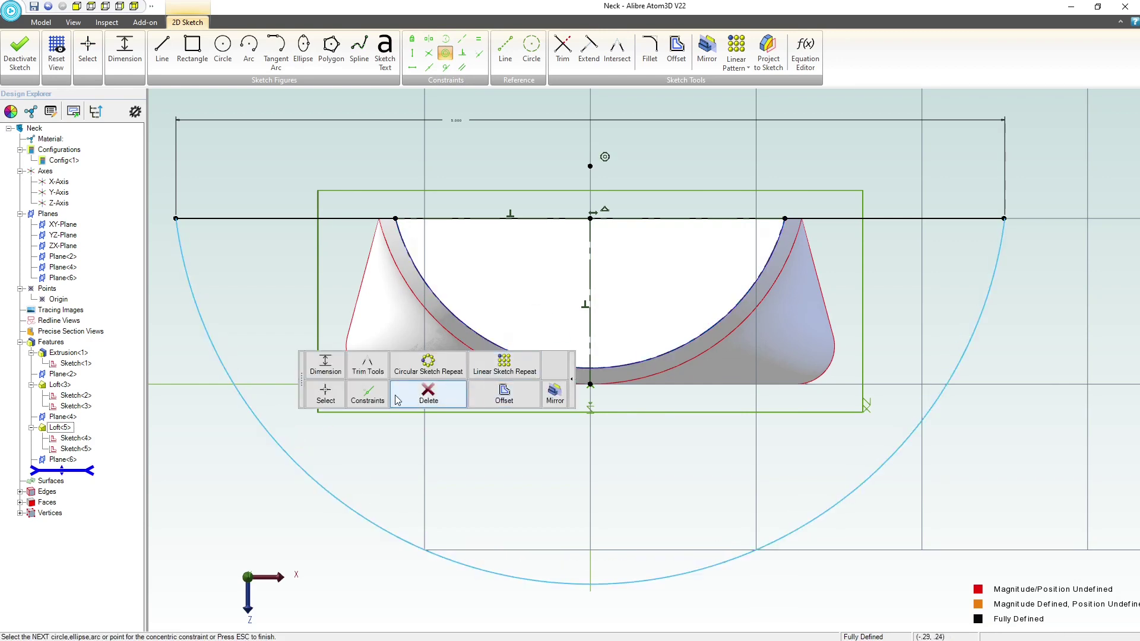
pyautogui.click(20, 53)
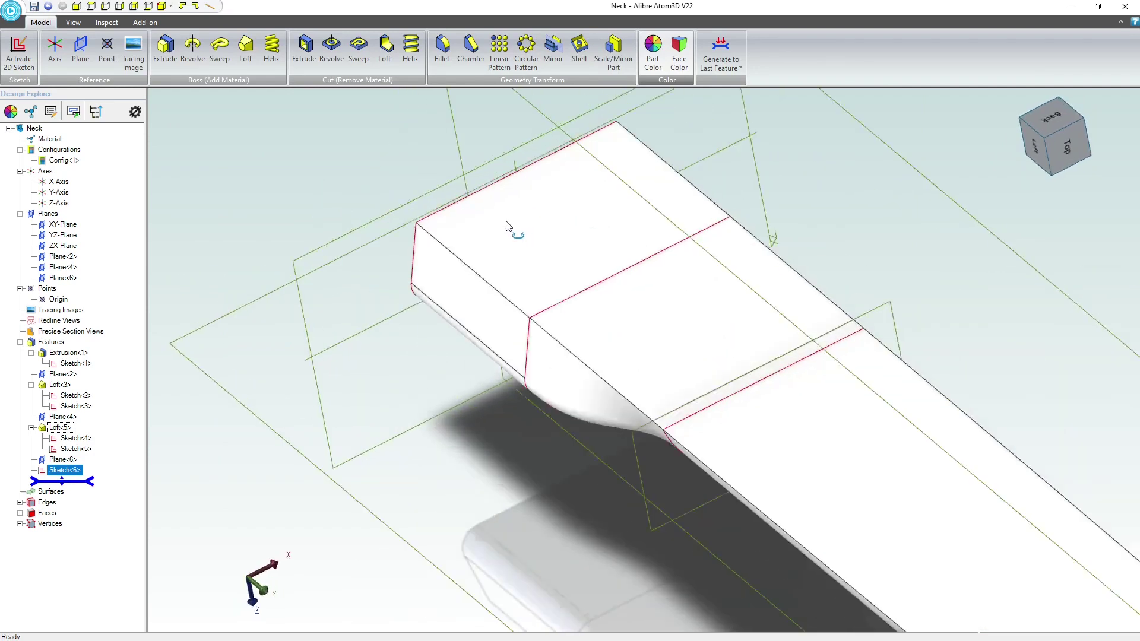
# - Create a reference plane offset 29.8 inches from the ZX-Plane, beyond the wide arc profile
pyautogui.moveTo(779, 448)
pyautogui.mouseDown(button='middle')
pyautogui.moveTo(815, 448)
pyautogui.moveTo(797, 458)
pyautogui.mouseUp(button='middle')
pyautogui.scroll(-2, 531, 343)
pyautogui.scroll(1, 816, 328)
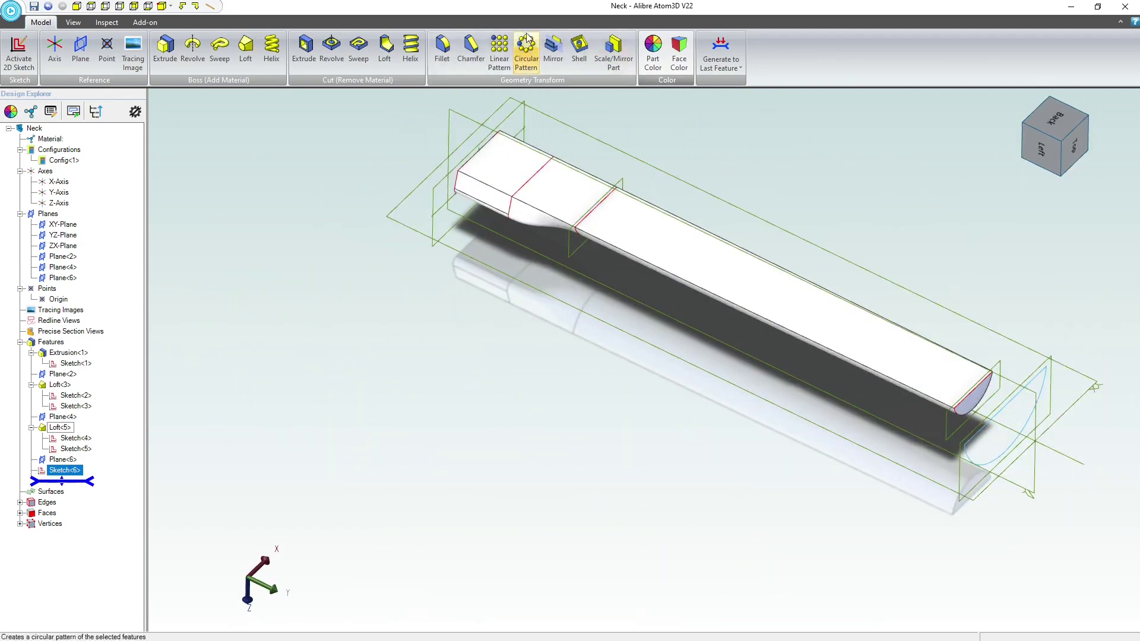
pyautogui.click(517, 120)
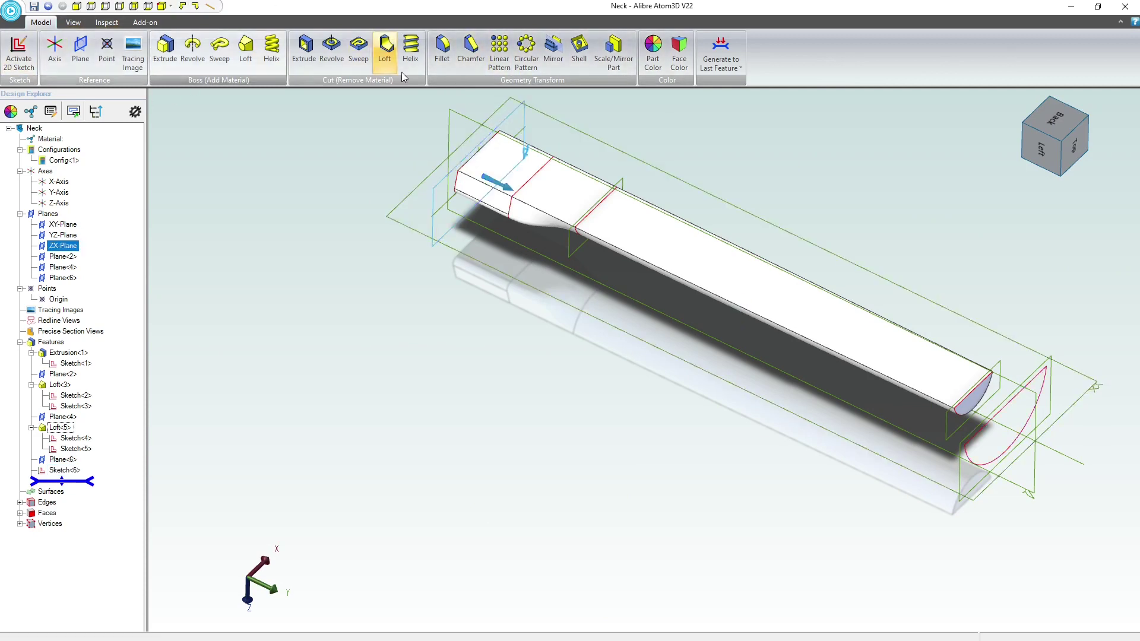
pyautogui.click(81, 51)
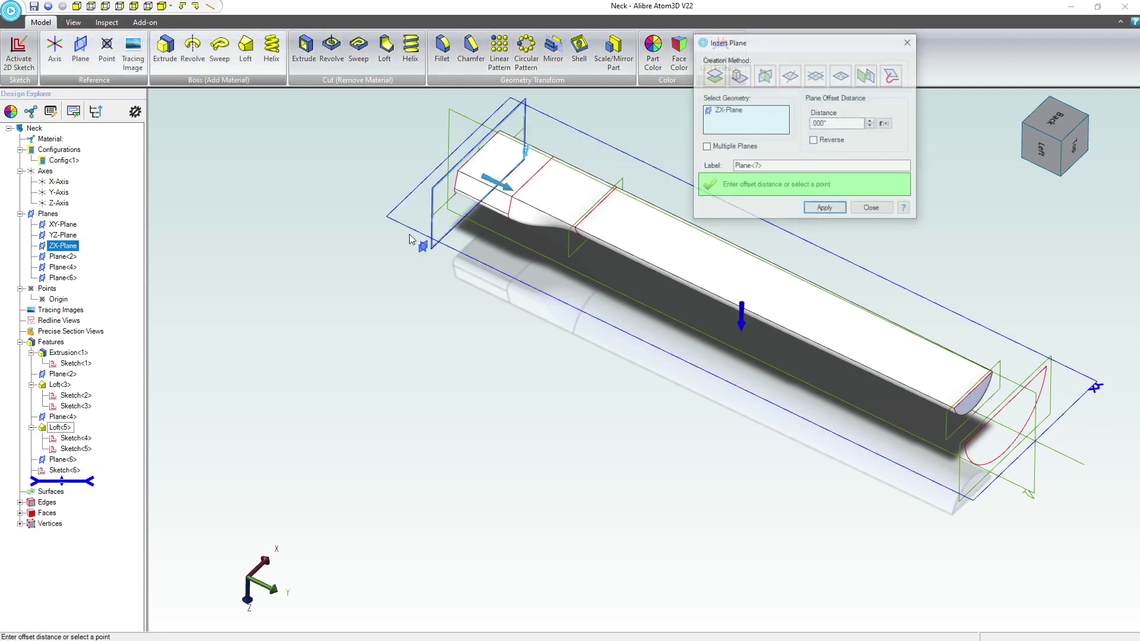
pyautogui.click(871, 121)
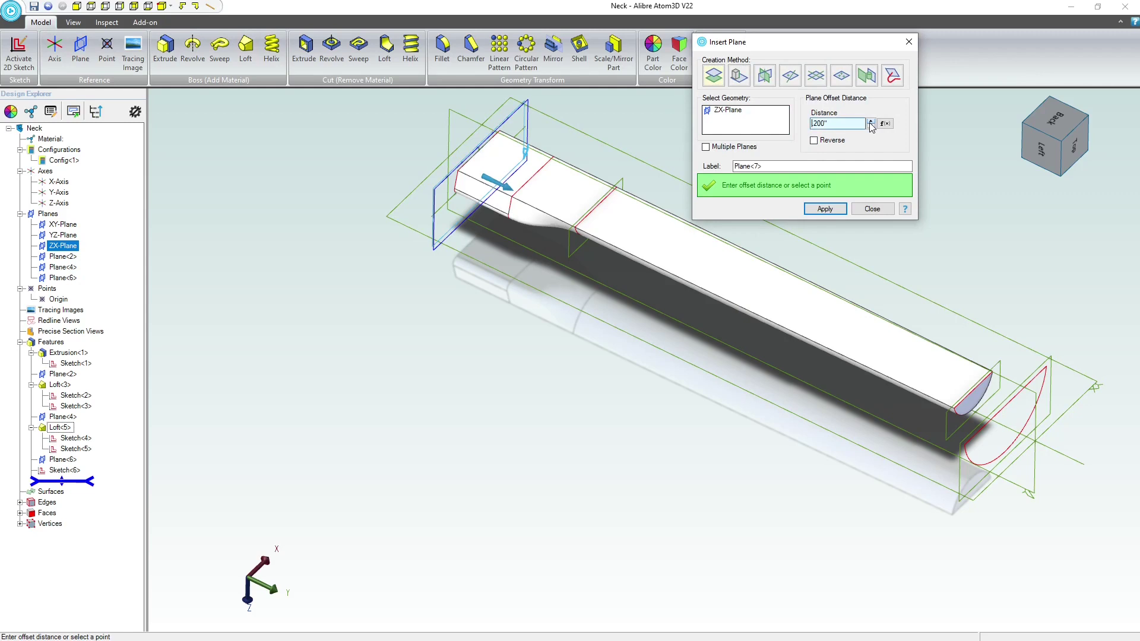
pyautogui.click(870, 122)
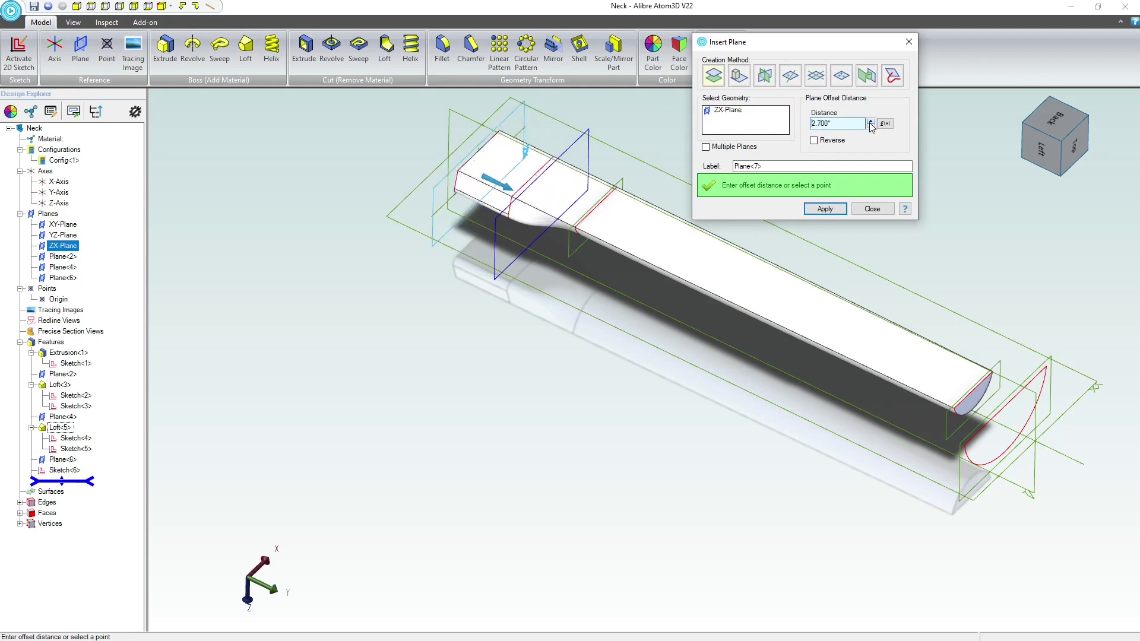
pyautogui.click(871, 122)
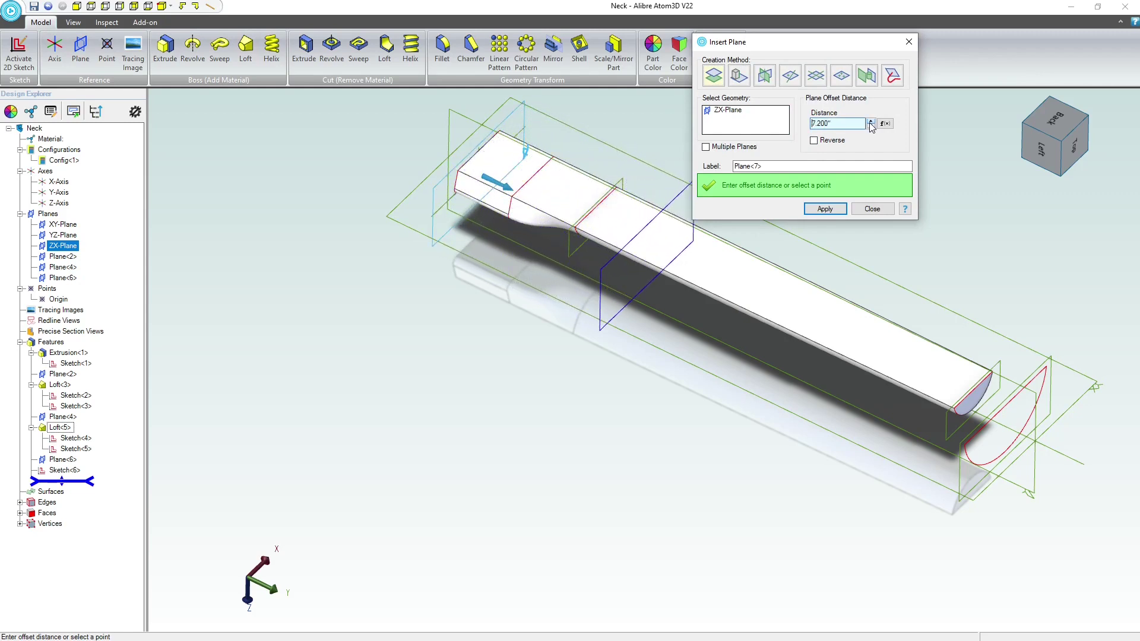
pyautogui.click(871, 123)
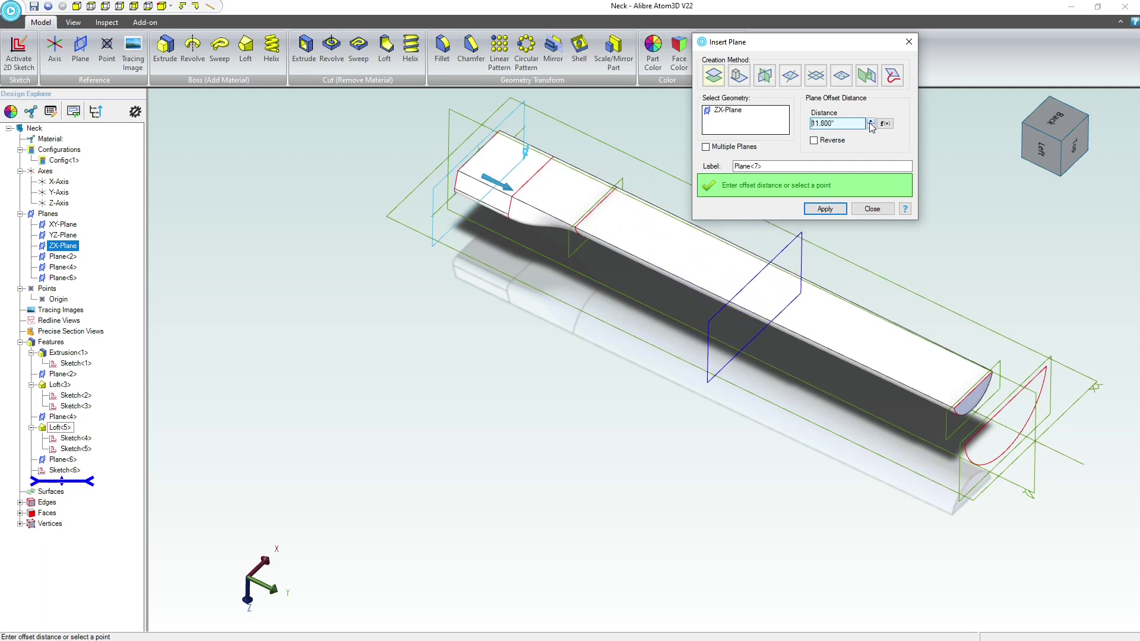
pyautogui.click(870, 123)
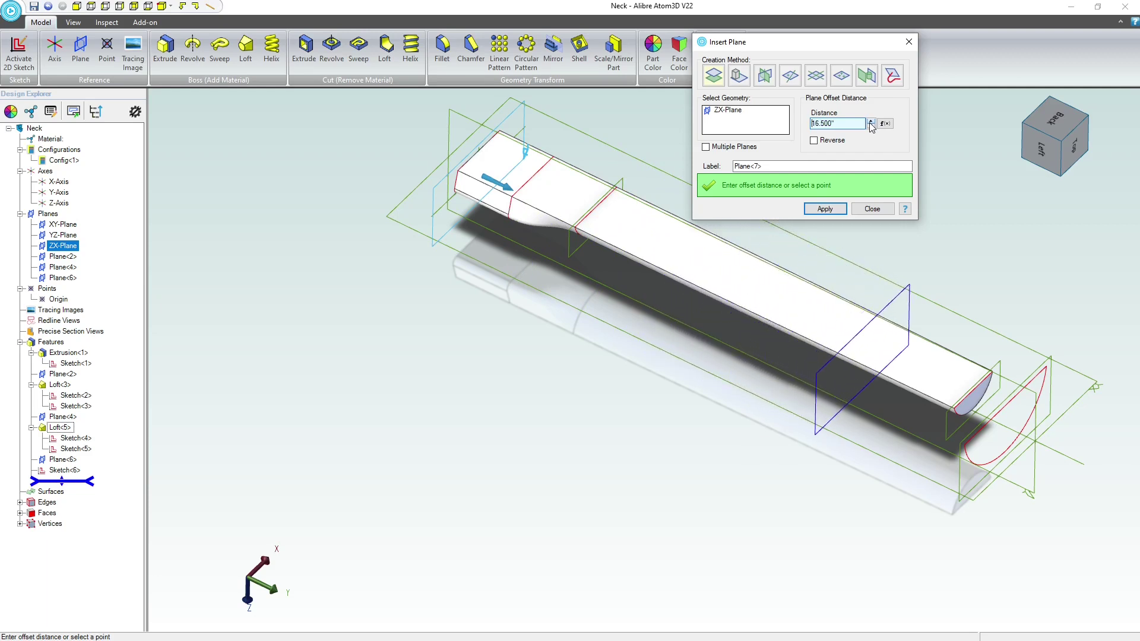
pyautogui.click(870, 123)
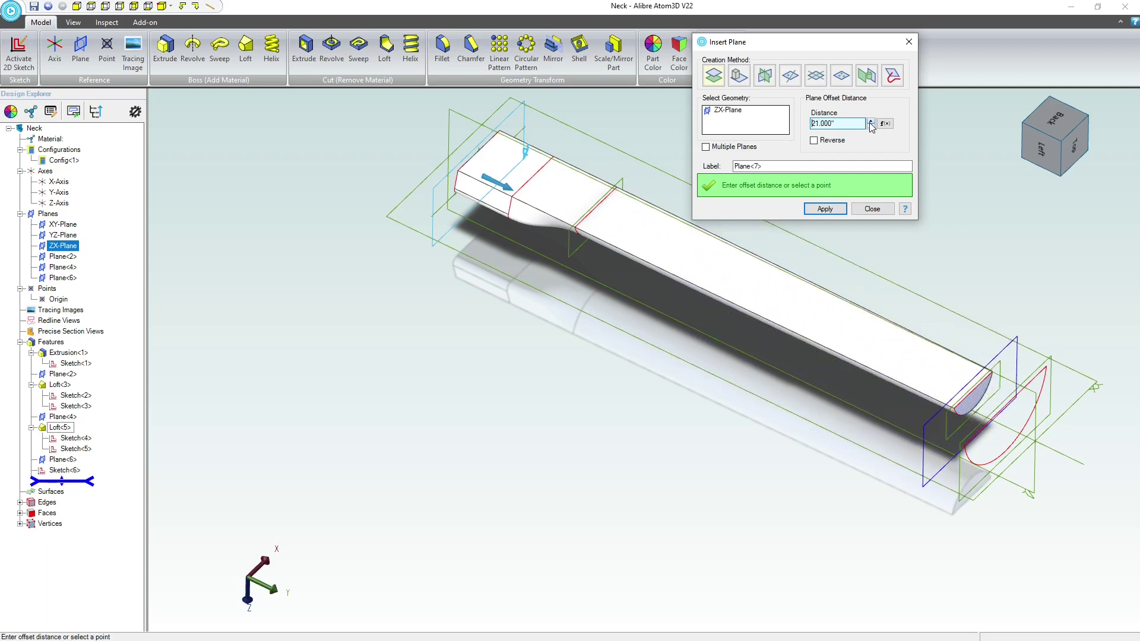
pyautogui.click(871, 122)
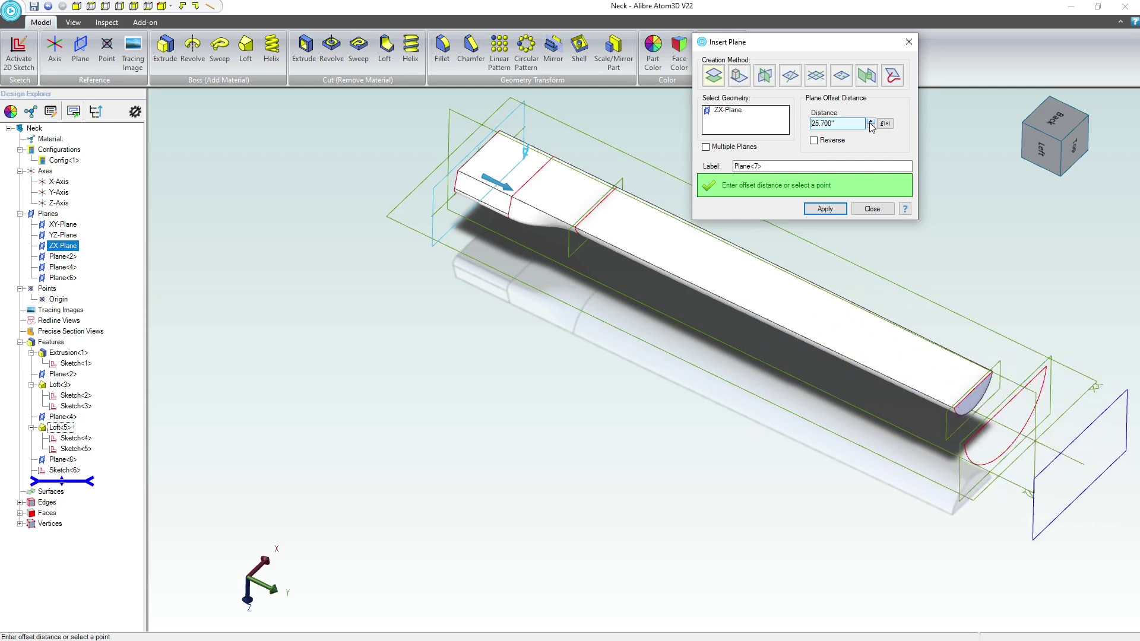
pyautogui.click(870, 122)
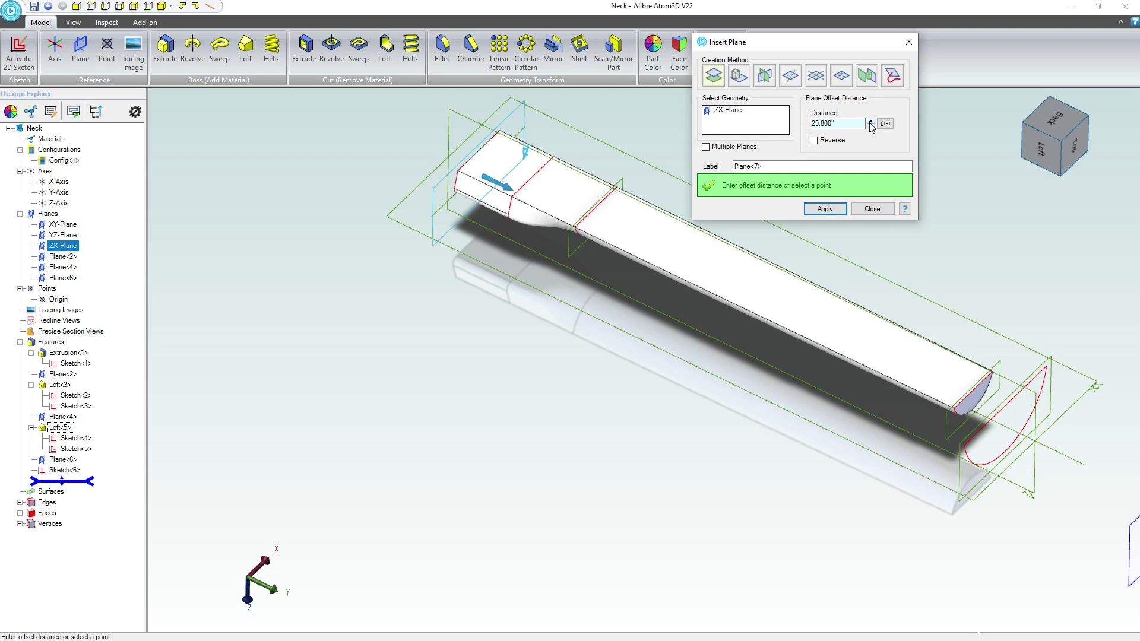
pyautogui.click(825, 208)
pyautogui.scroll(-2, 640, 260)
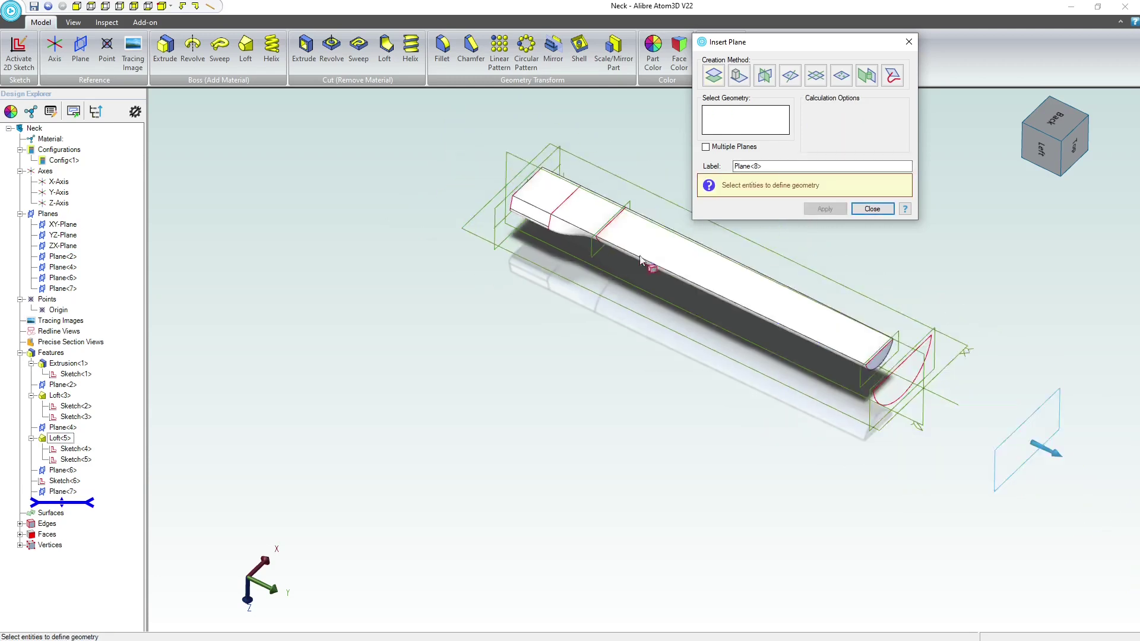
pyautogui.click(873, 208)
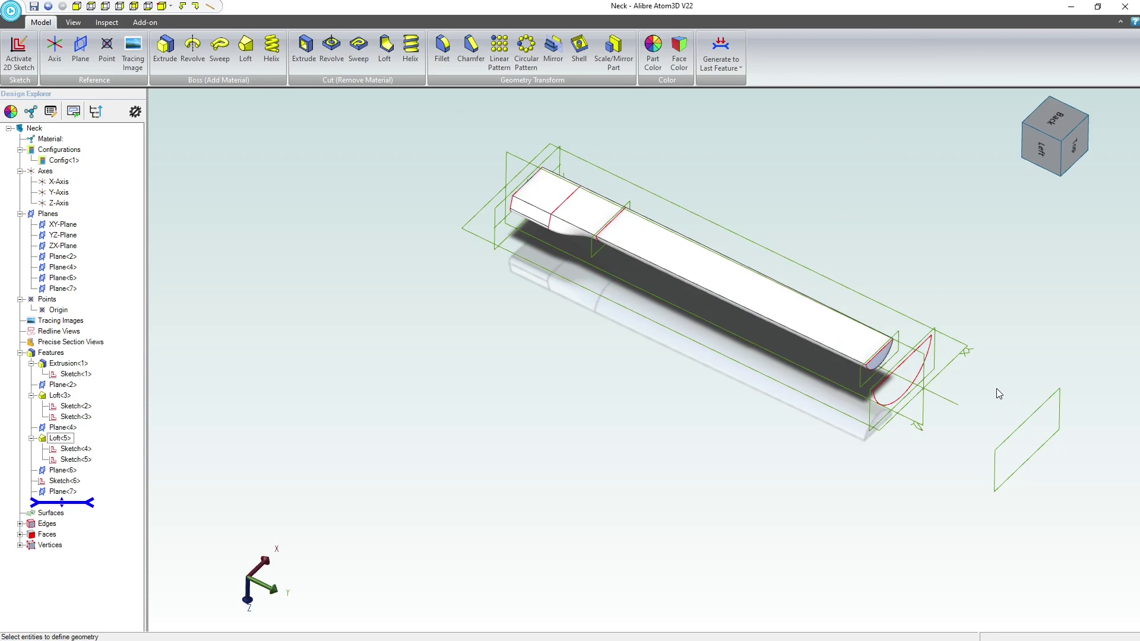
# - Start a sketch on the outermost offset plane and draw a vertical reference line from the origin up to about the neck's flat top edge
pyautogui.click(1014, 435)
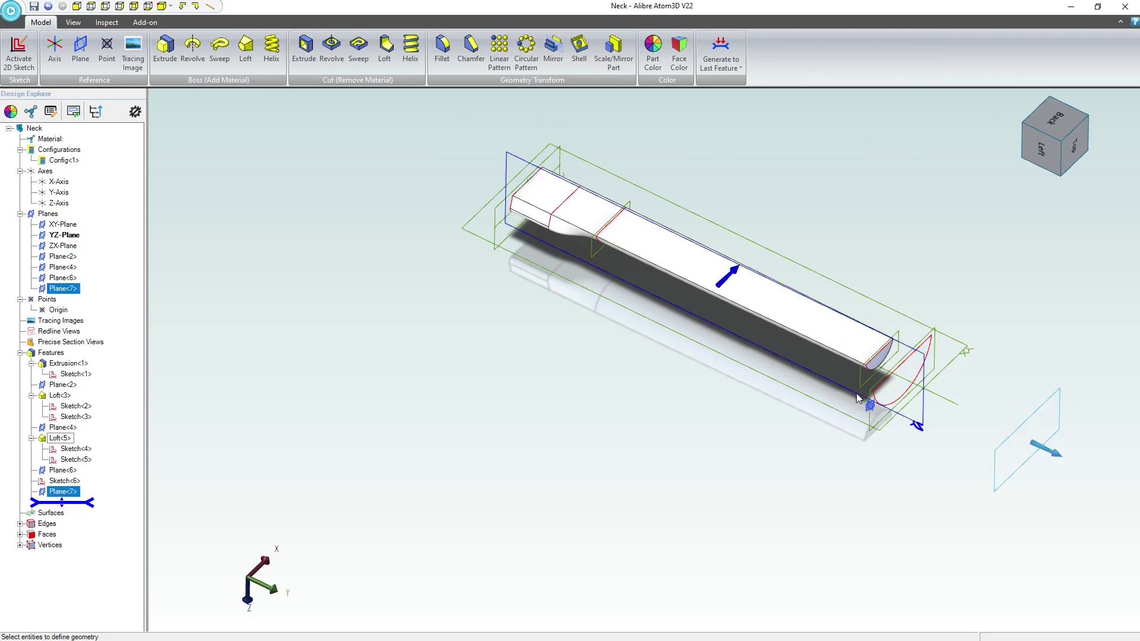
pyautogui.click(15, 51)
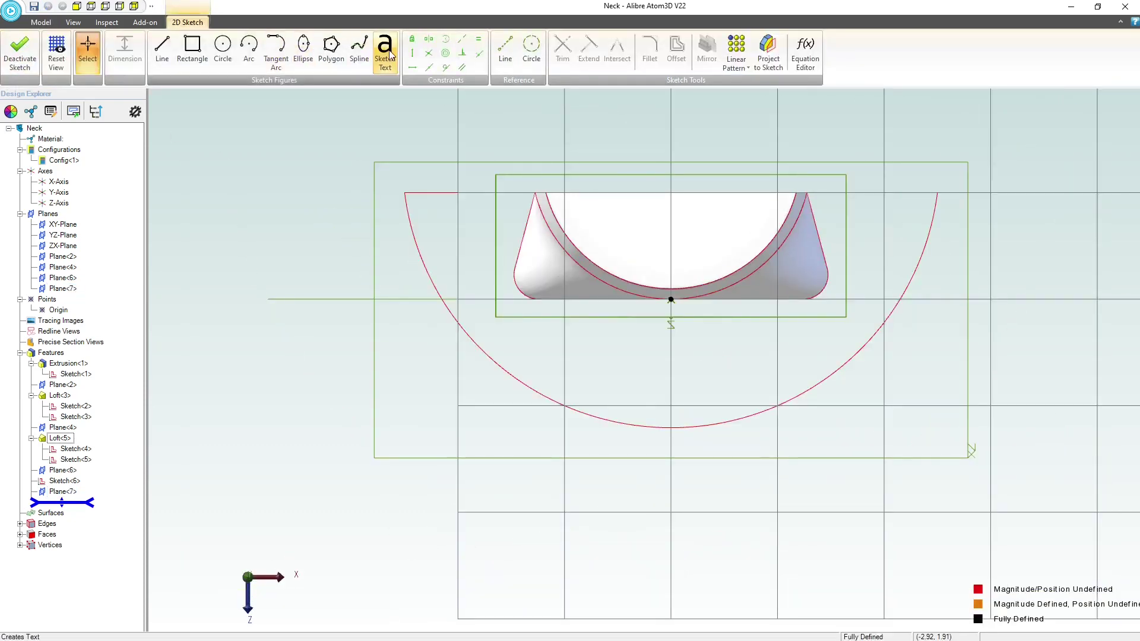
pyautogui.click(190, 63)
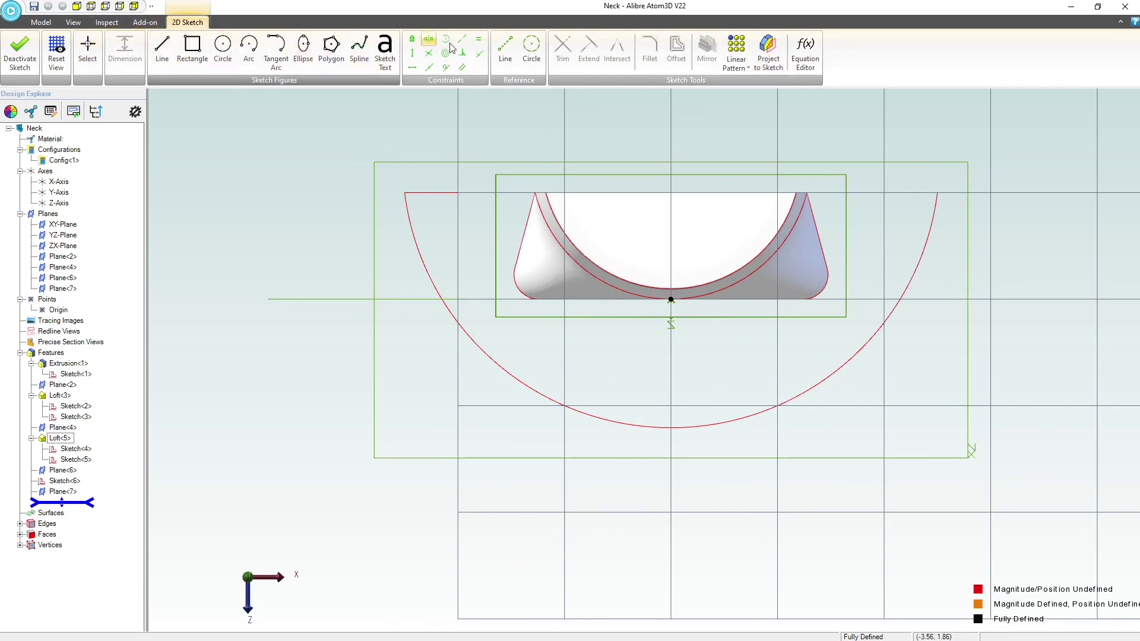
pyautogui.click(670, 299)
pyautogui.click(672, 196)
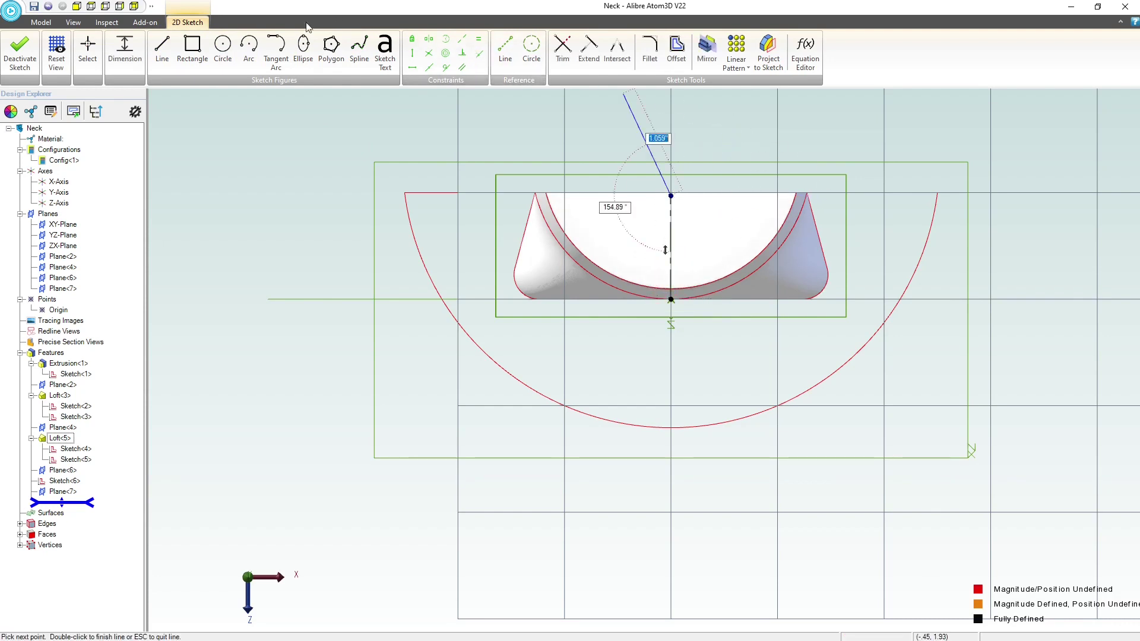
# - Draw a long horizontal line spanning beyond the wide arc profile and constrain its midpoint to the vertical reference line's upper endpoint
pyautogui.click(159, 53)
pyautogui.click(275, 177)
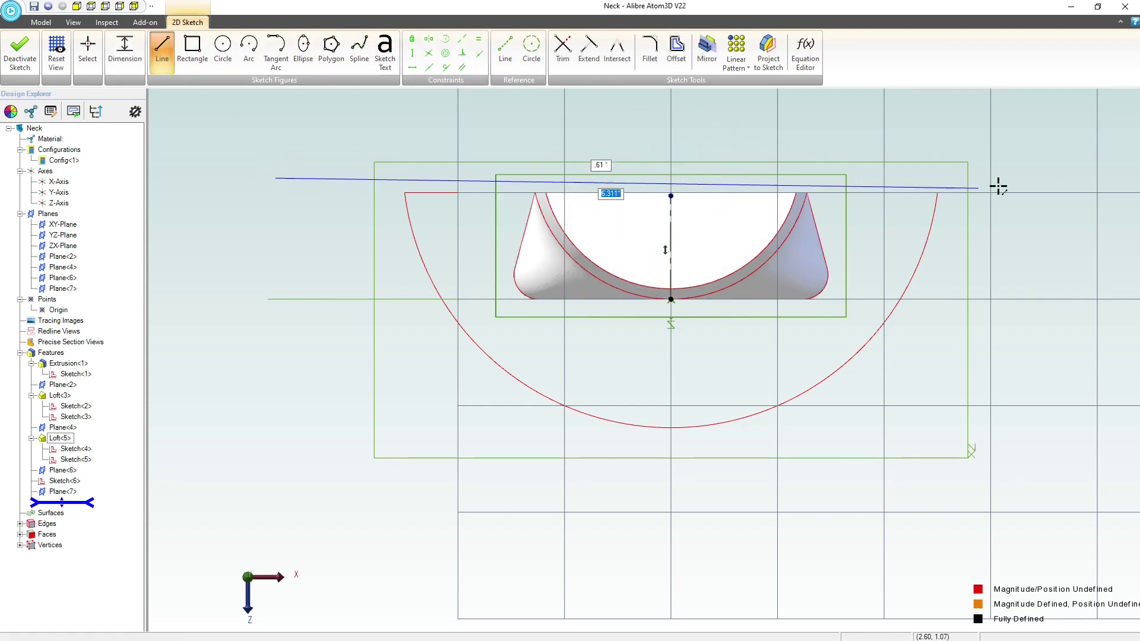
pyautogui.click(1014, 174)
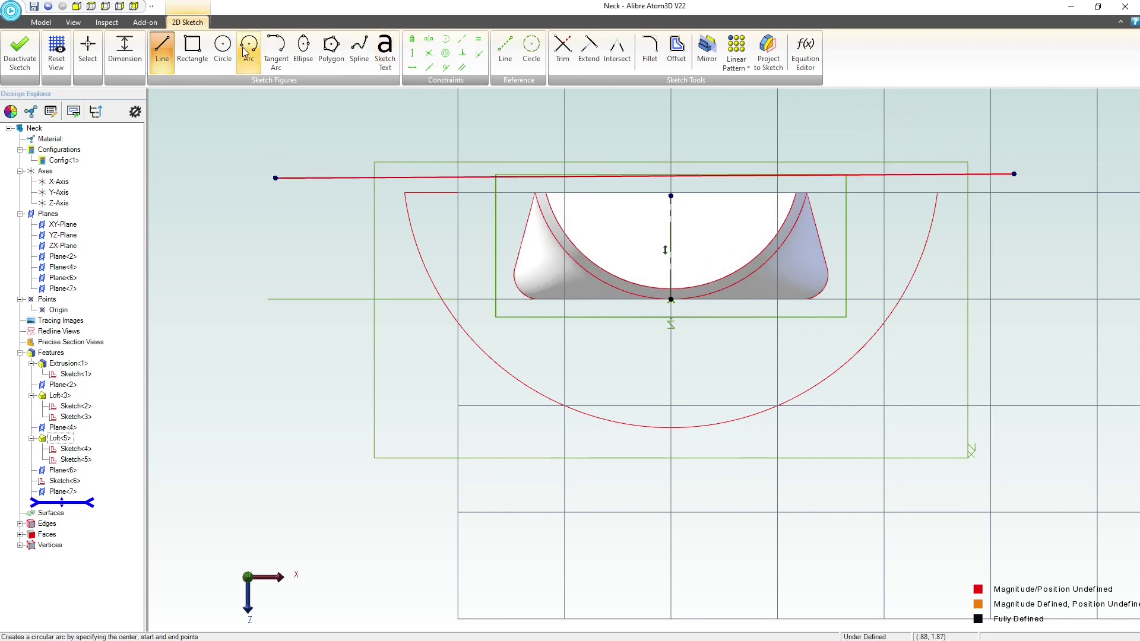
pyautogui.click(413, 67)
pyautogui.click(416, 177)
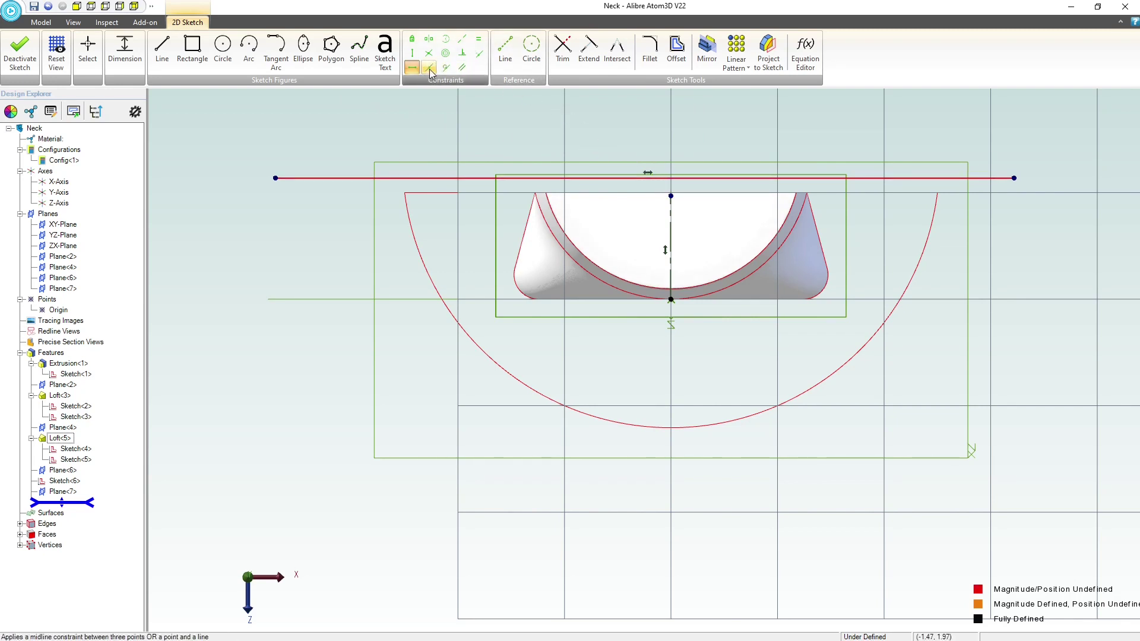
pyautogui.click(429, 68)
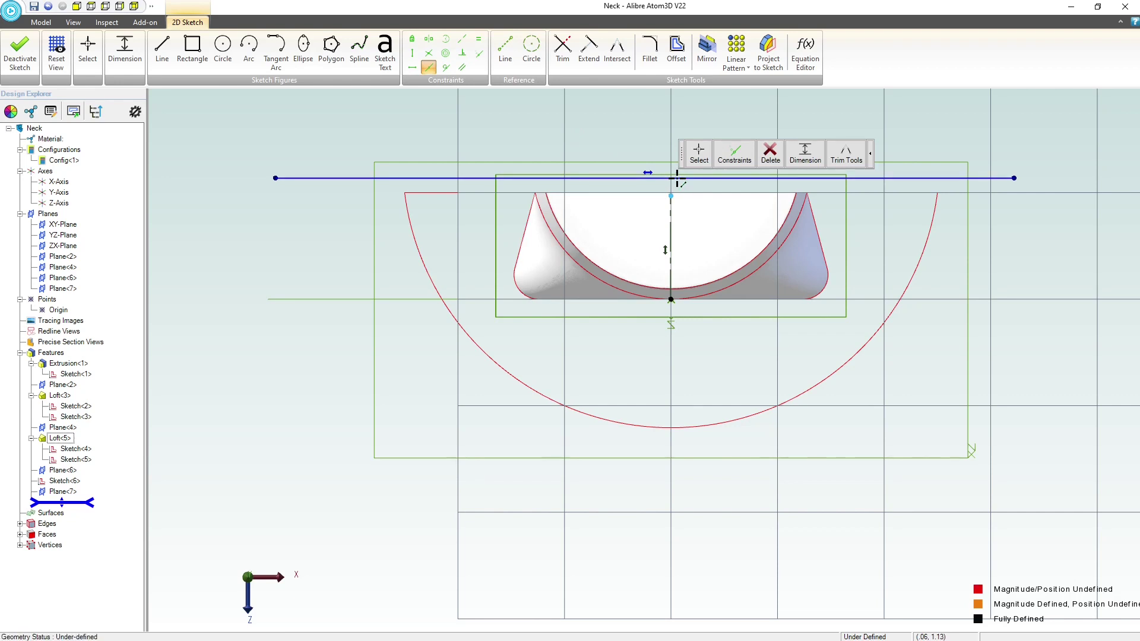
pyautogui.click(677, 179)
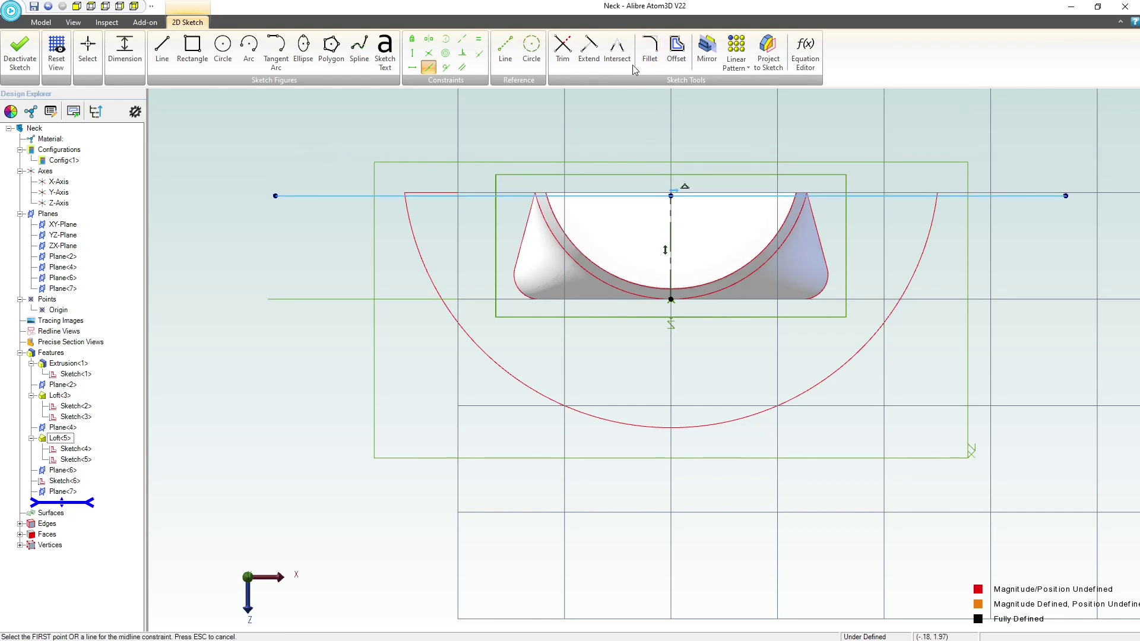
# - Try to make the reference line's upper endpoint coincident with the straight top edge of the neck's end face
pyautogui.click(478, 53)
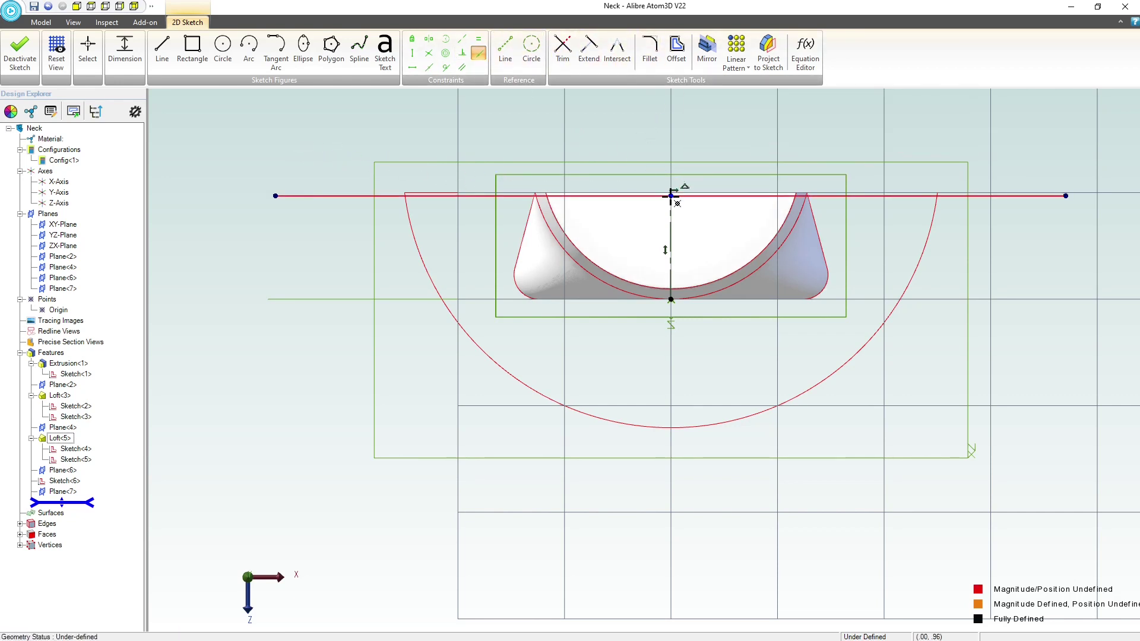
pyautogui.click(671, 196)
pyautogui.scroll(5, 654, 189)
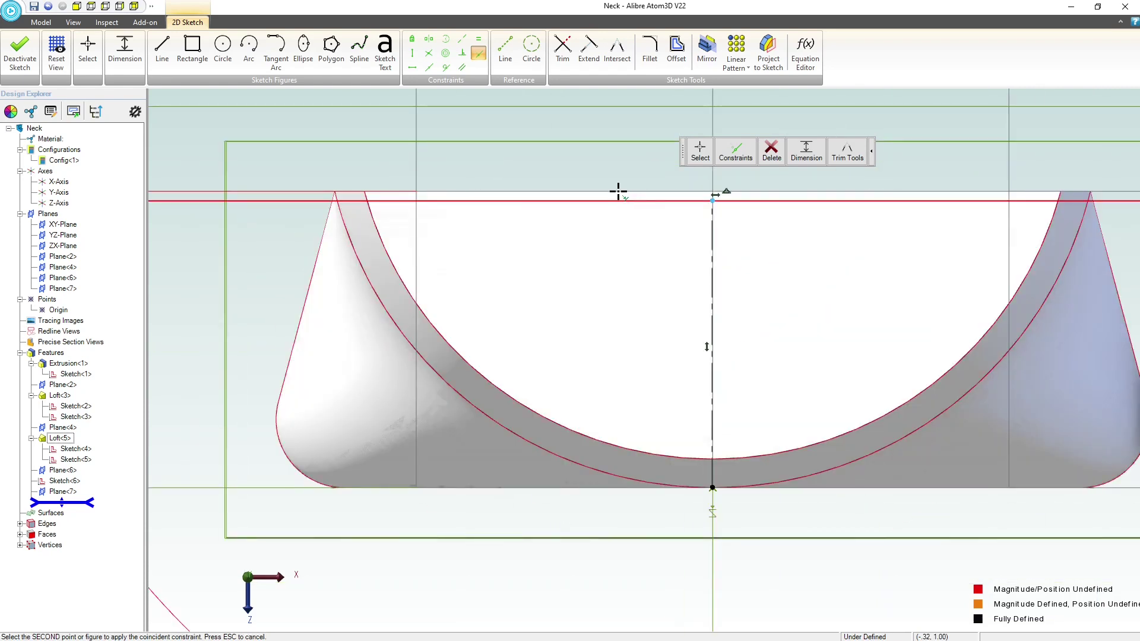
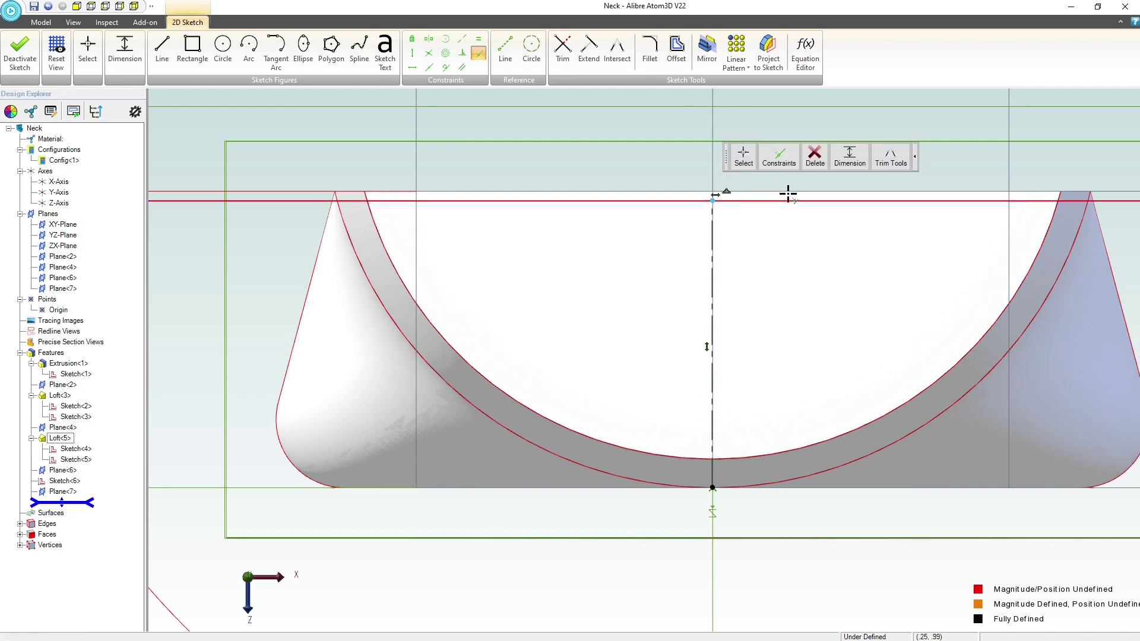
pyautogui.moveTo(834, 194); pyautogui.dragTo(829, 198, button='middle')
pyautogui.scroll(-3, 826, 202)
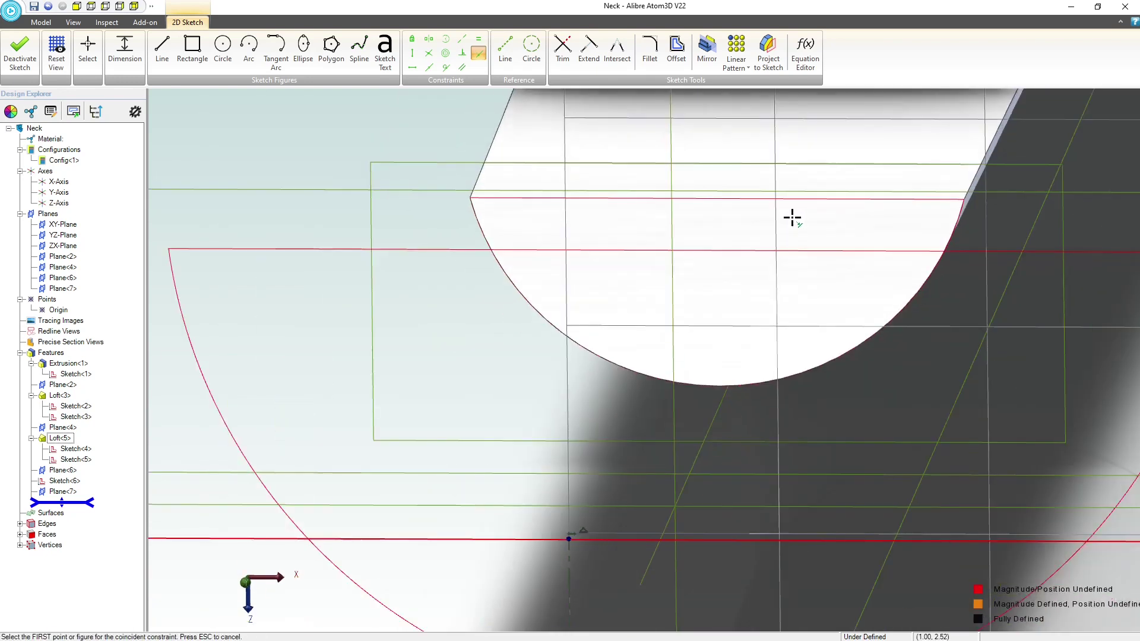
pyautogui.click(790, 205)
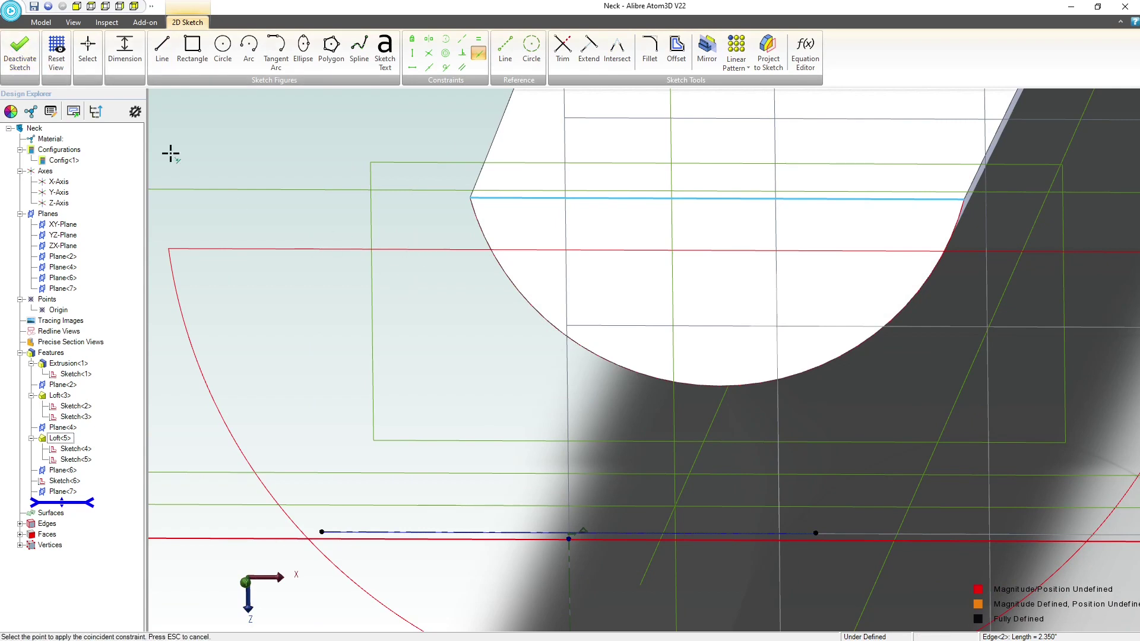
pyautogui.click(57, 52)
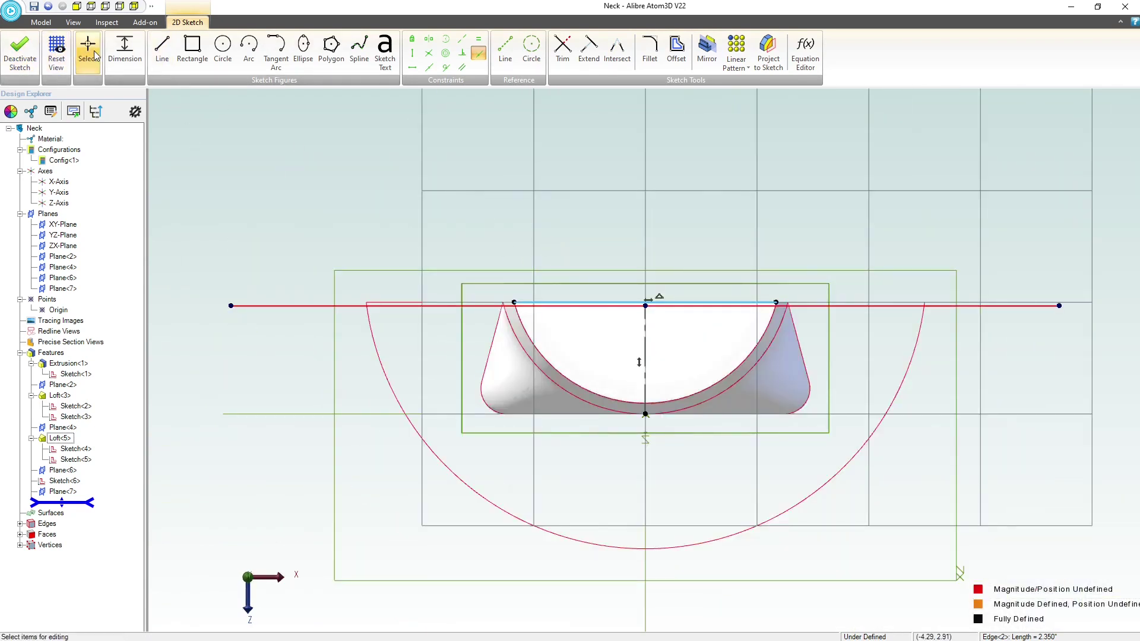
# - Dimension the horizontal line's length to 8 inches
pyautogui.click(323, 307)
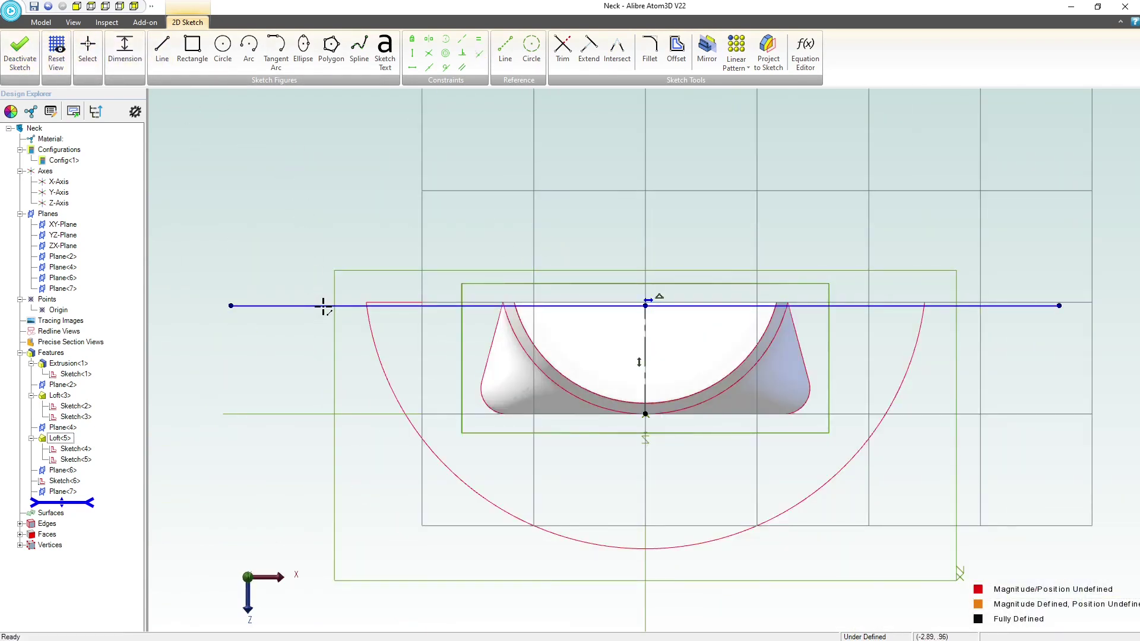
pyautogui.click(629, 264)
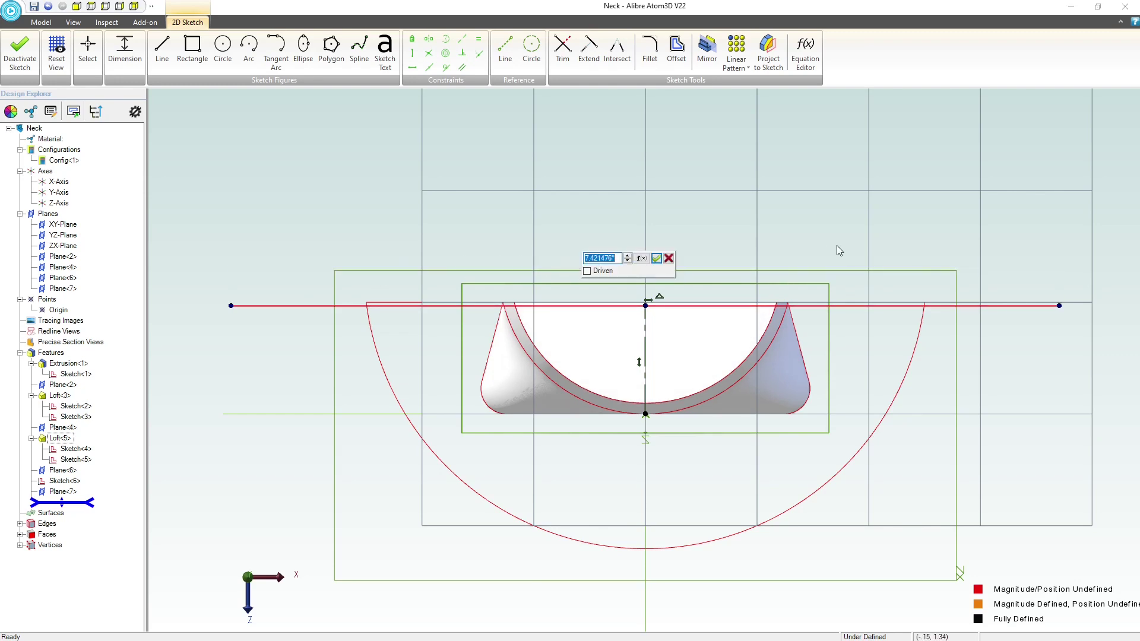
pyautogui.write('8')
pyautogui.press('Return')
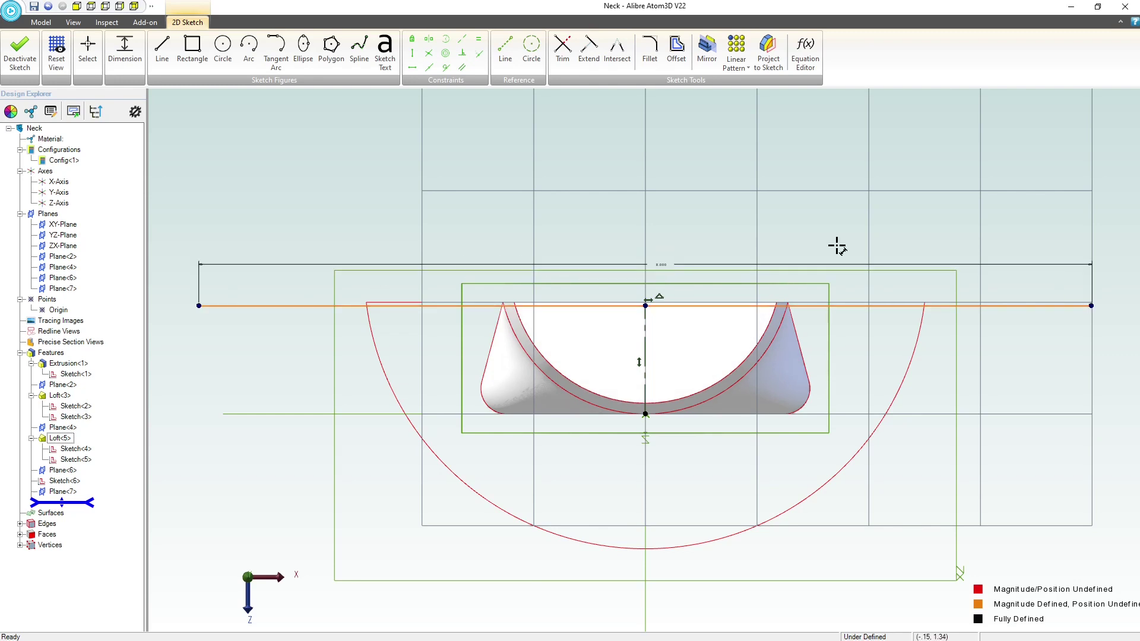
# - Draw a downward-bulging arc of about 4.3 inches radius between the 8-inch line's endpoints, centered above the line's midpoint
pyautogui.click(242, 56)
pyautogui.click(645, 134)
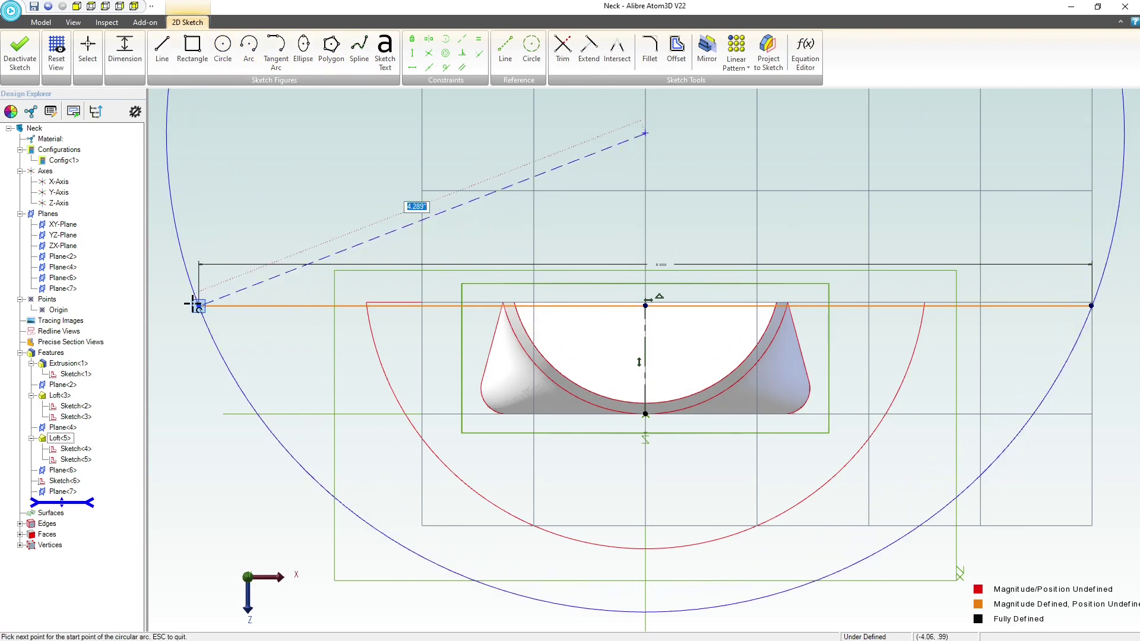
pyautogui.click(198, 306)
pyautogui.click(1091, 306)
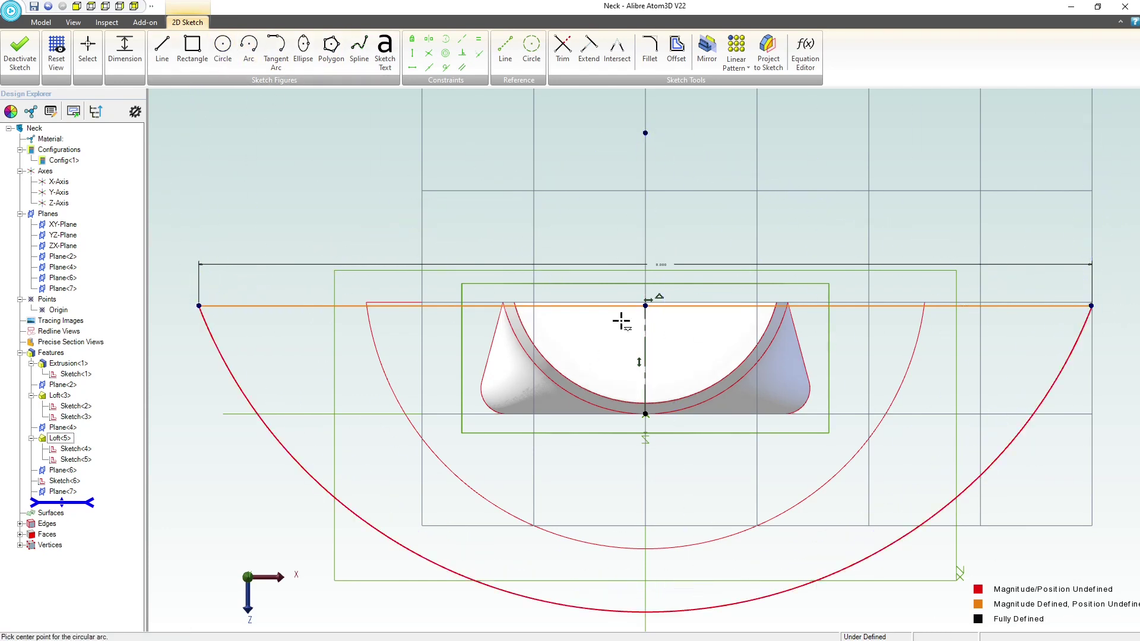
# - Apply a concentric constraint between the large profile arc and the curved edge of the existing neck body
pyautogui.press('Escape')
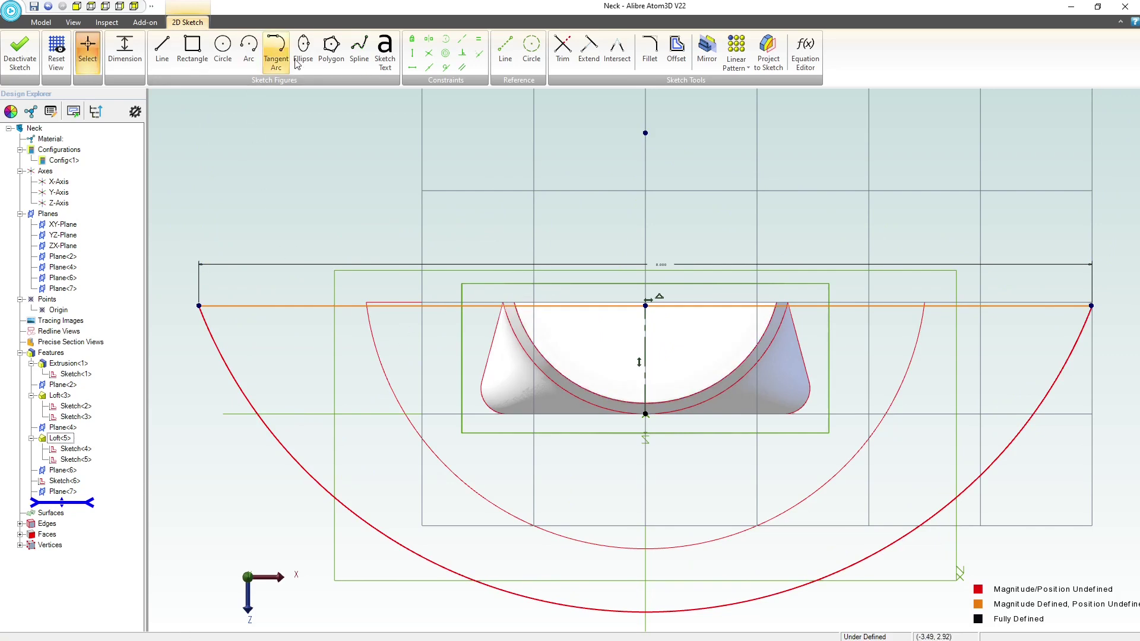
pyautogui.click(446, 53)
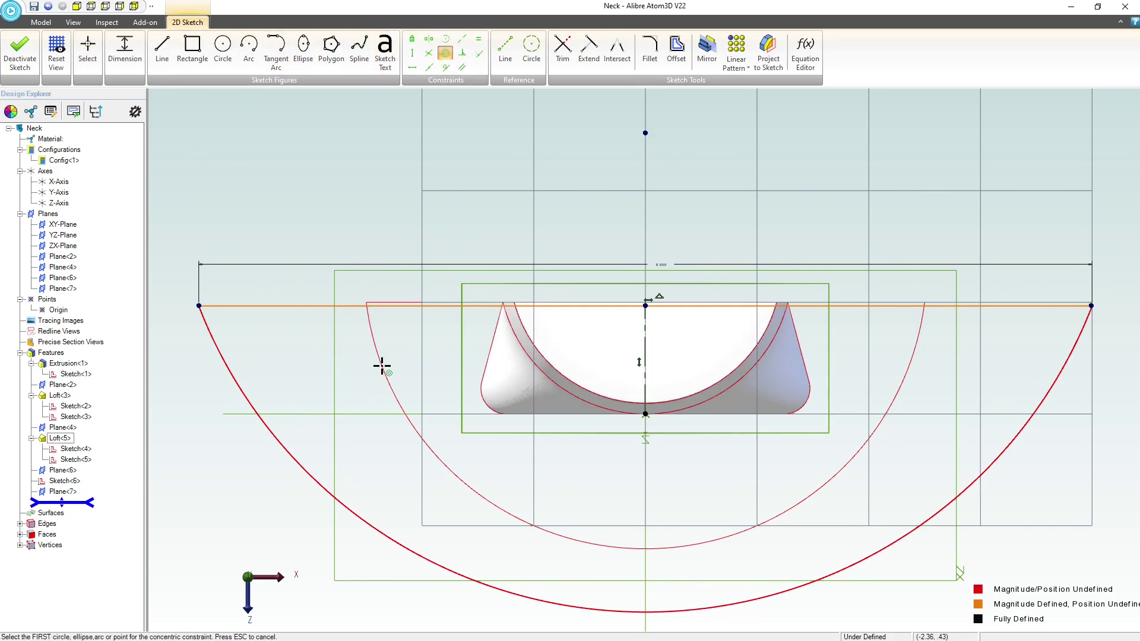
pyautogui.click(268, 427)
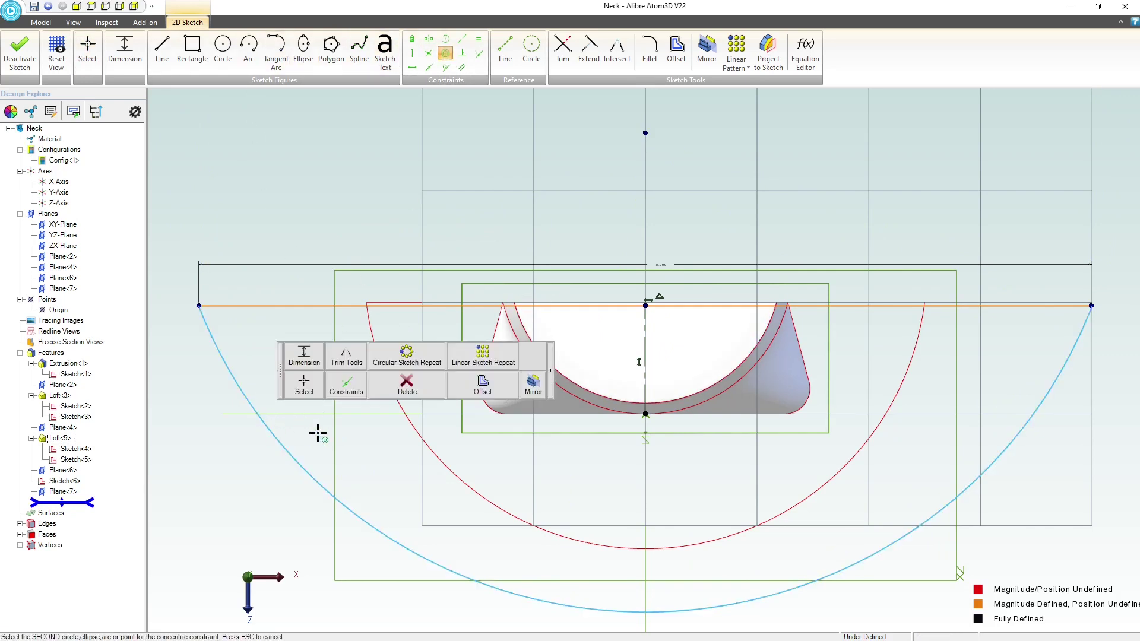
pyautogui.click(431, 447)
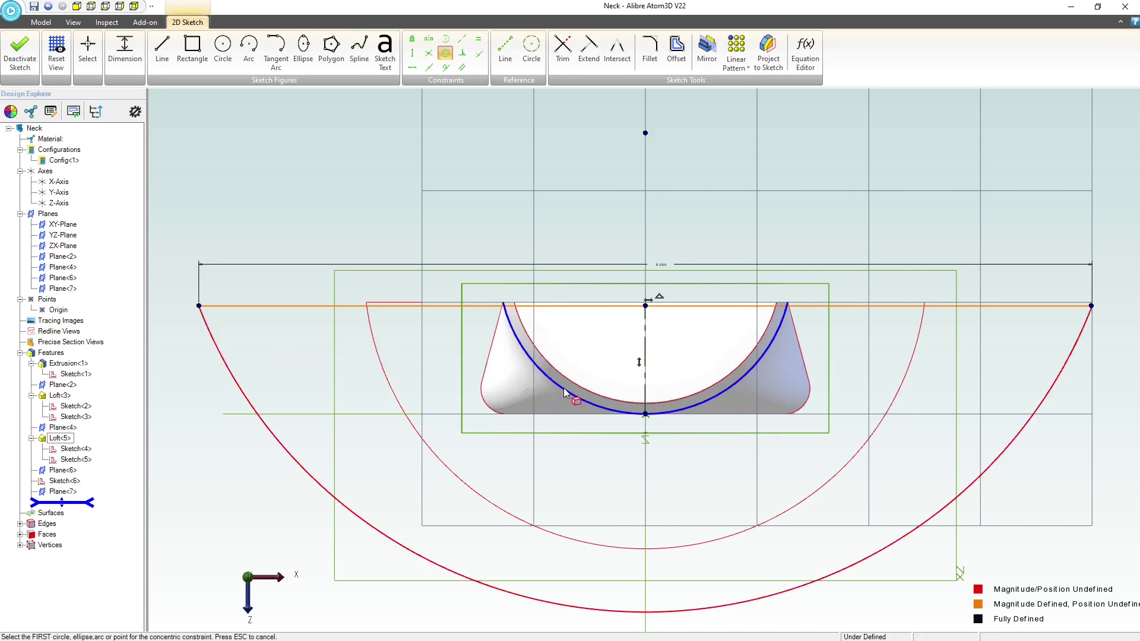
pyautogui.click(320, 484)
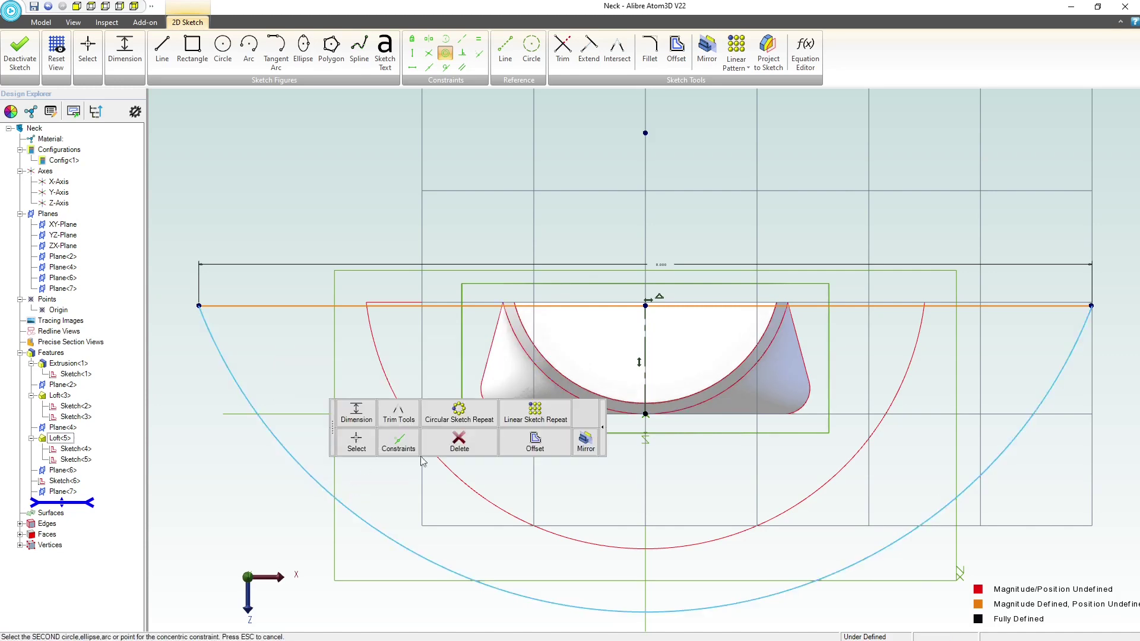
pyautogui.click(515, 340)
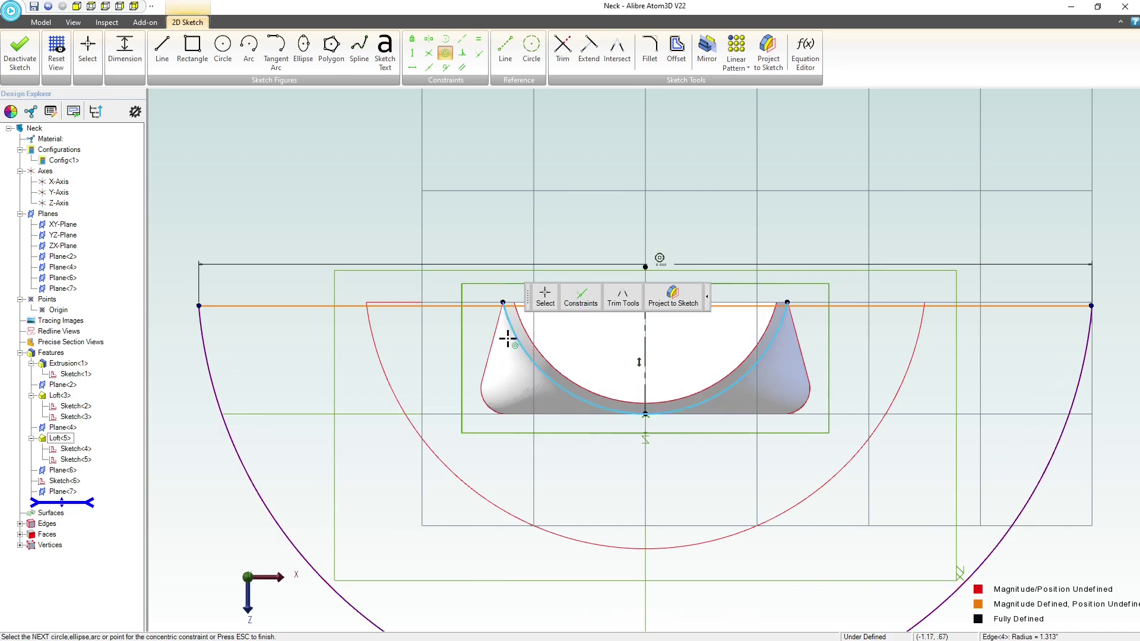
pyautogui.press('Escape')
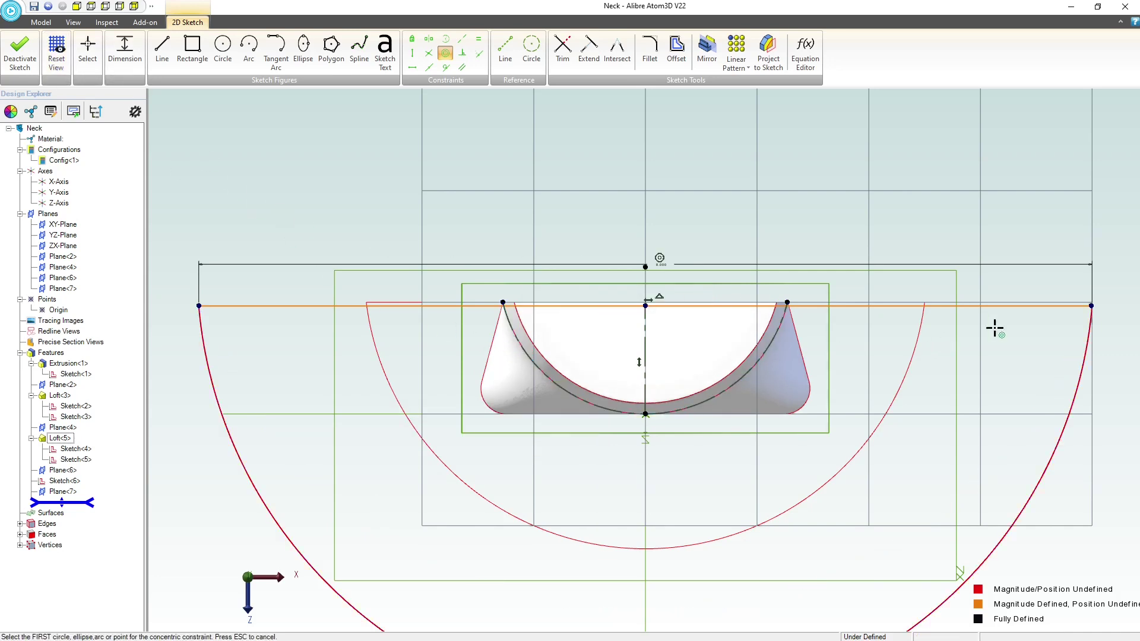
pyautogui.press('Escape')
# - Constrain the profile line's midpoint horizontal with the upper end of the neck's curved edge and finish the sketch
pyautogui.moveTo(1091, 307); pyautogui.dragTo(1091, 254)
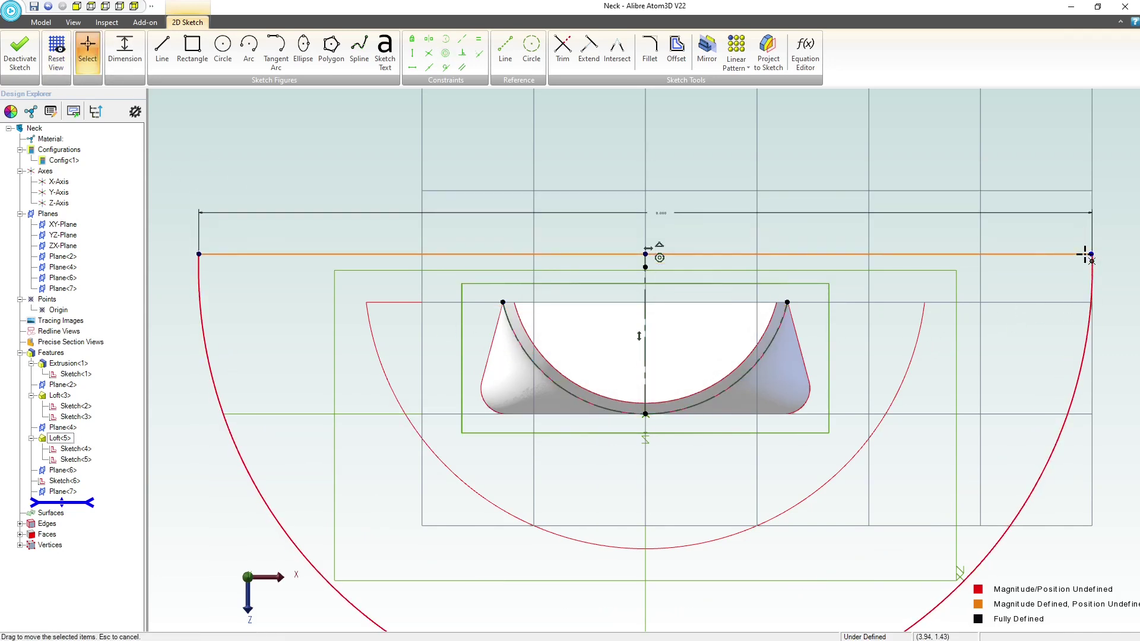
pyautogui.click(412, 67)
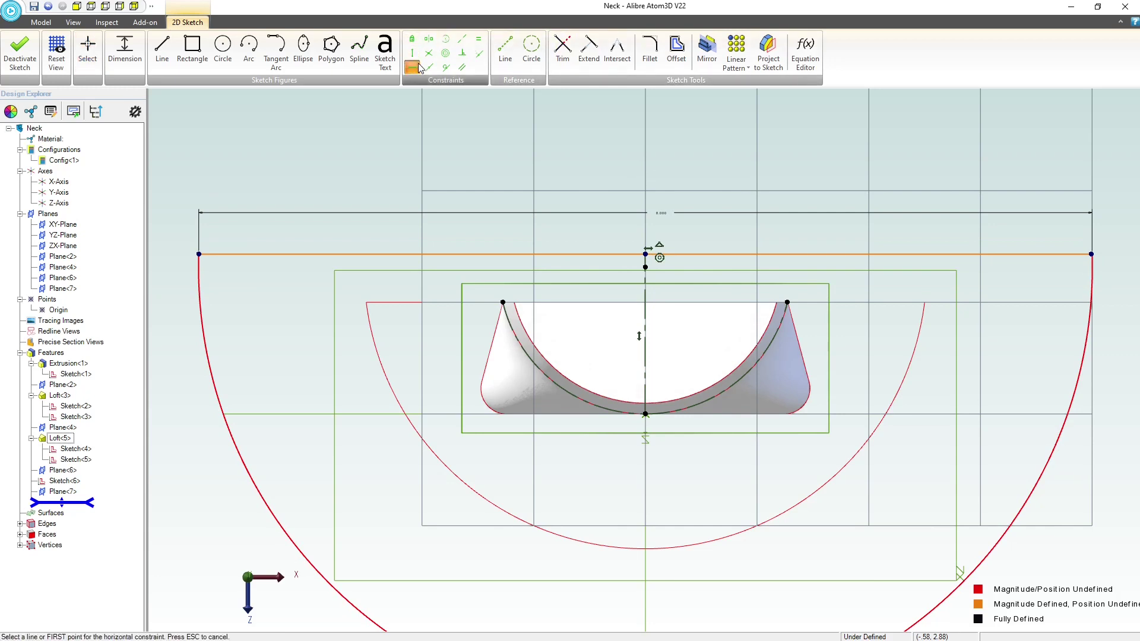
pyautogui.click(646, 254)
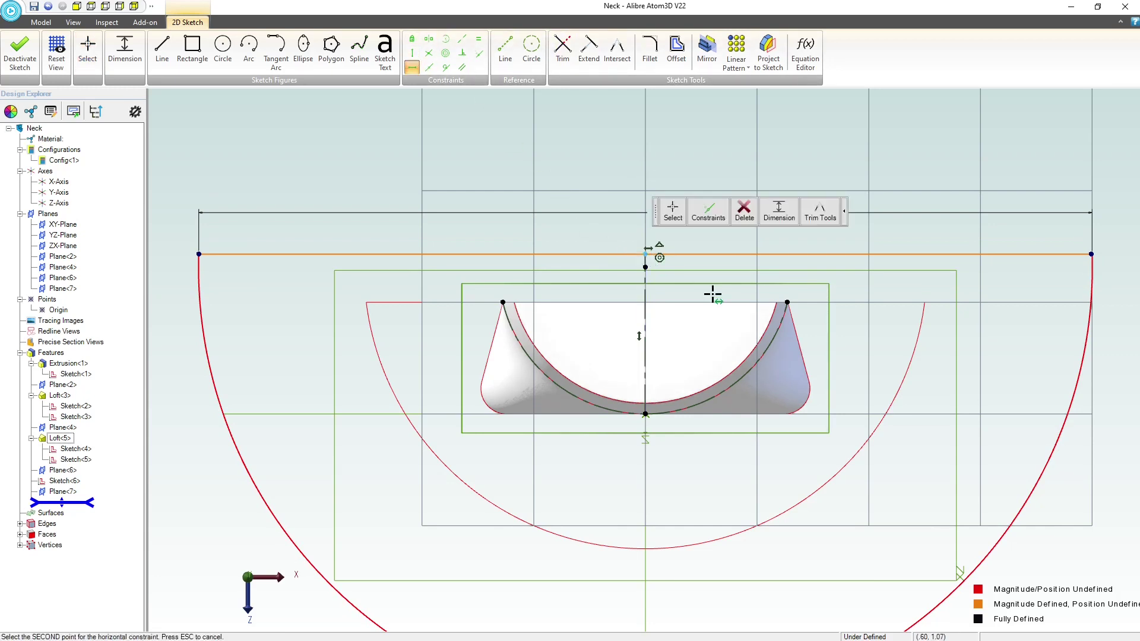
pyautogui.click(789, 303)
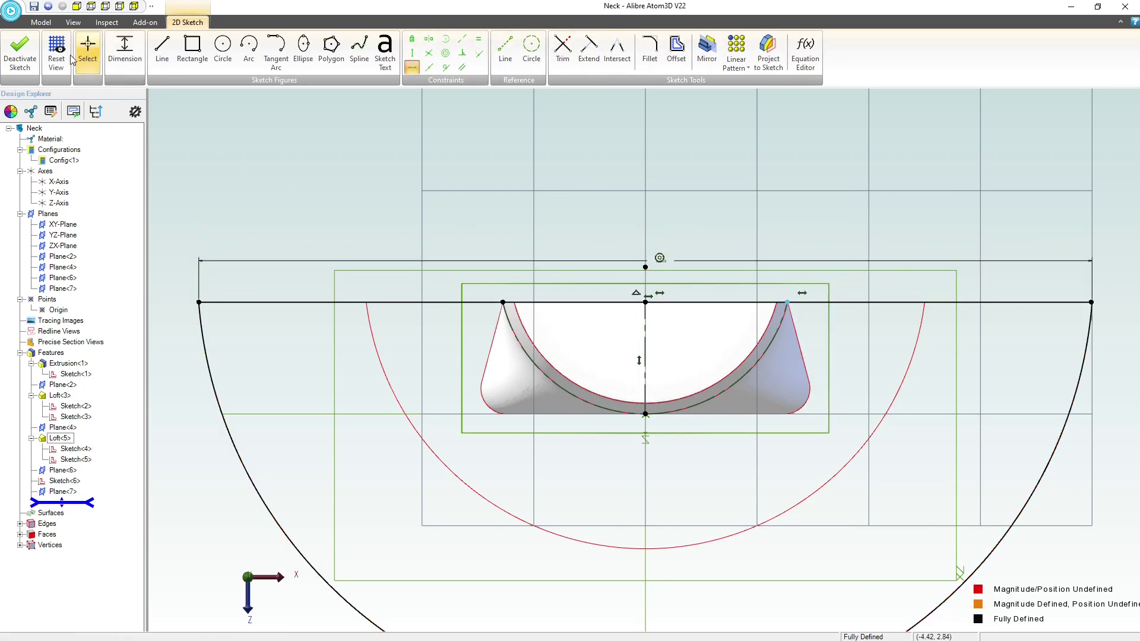
pyautogui.click(20, 52)
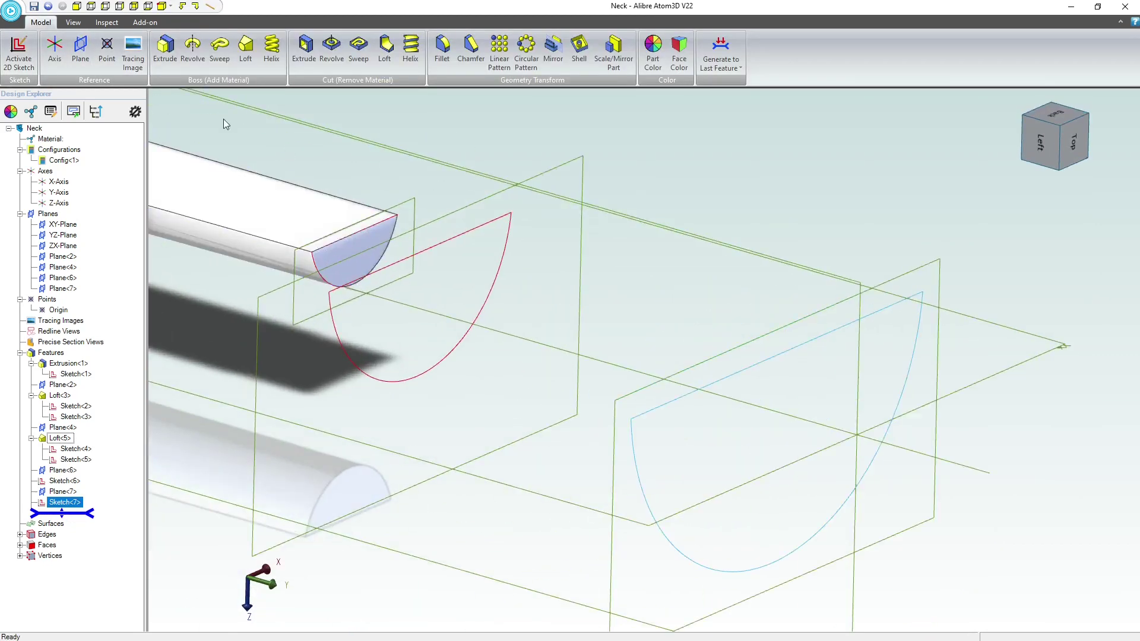
pyautogui.click(245, 49)
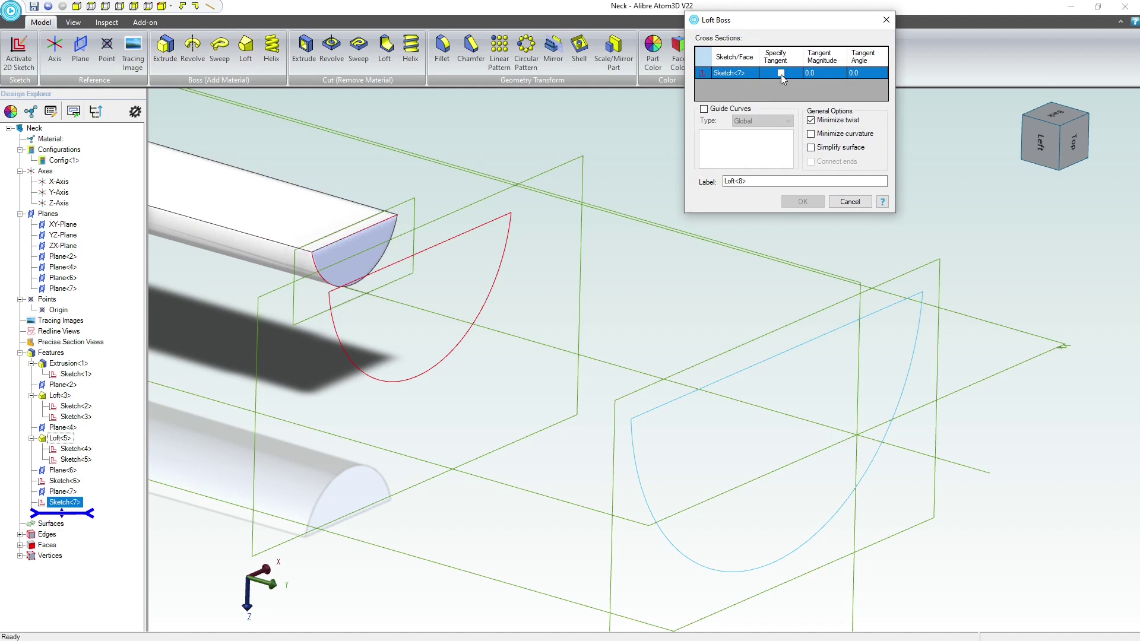
pyautogui.click(475, 235)
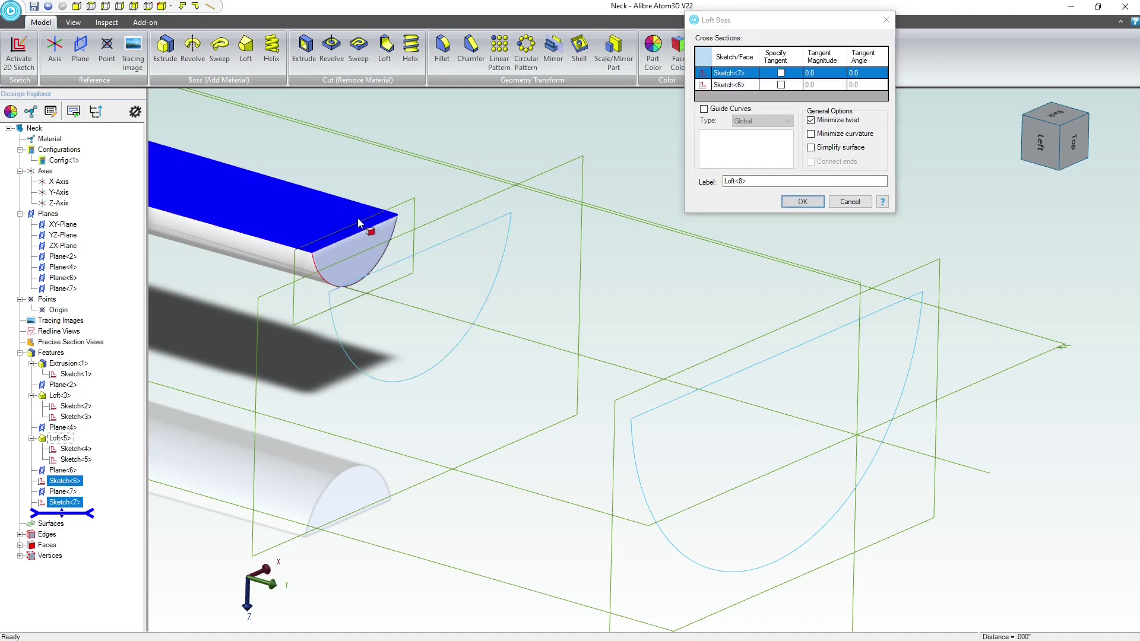
pyautogui.click(365, 232)
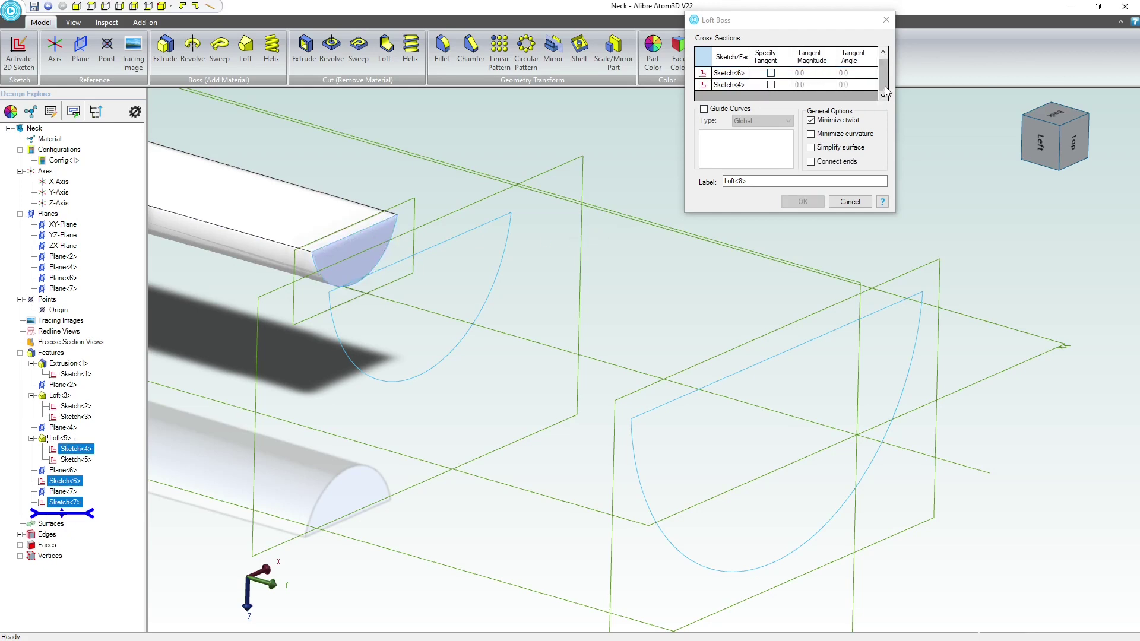
pyautogui.moveTo(885, 87); pyautogui.dragTo(886, 66)
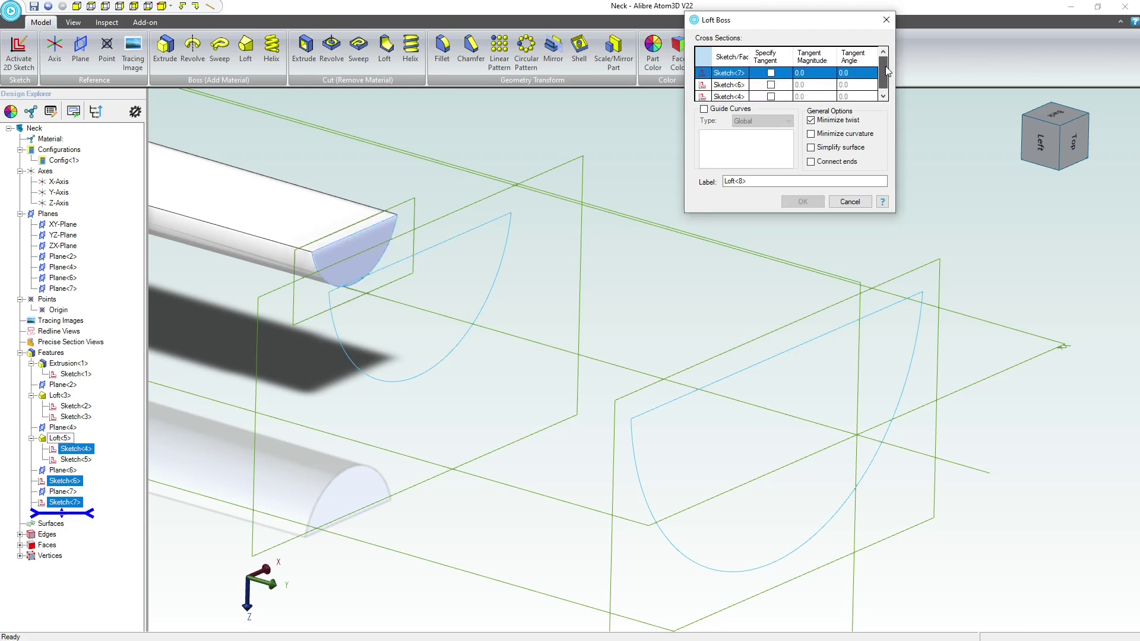
pyautogui.click(724, 97)
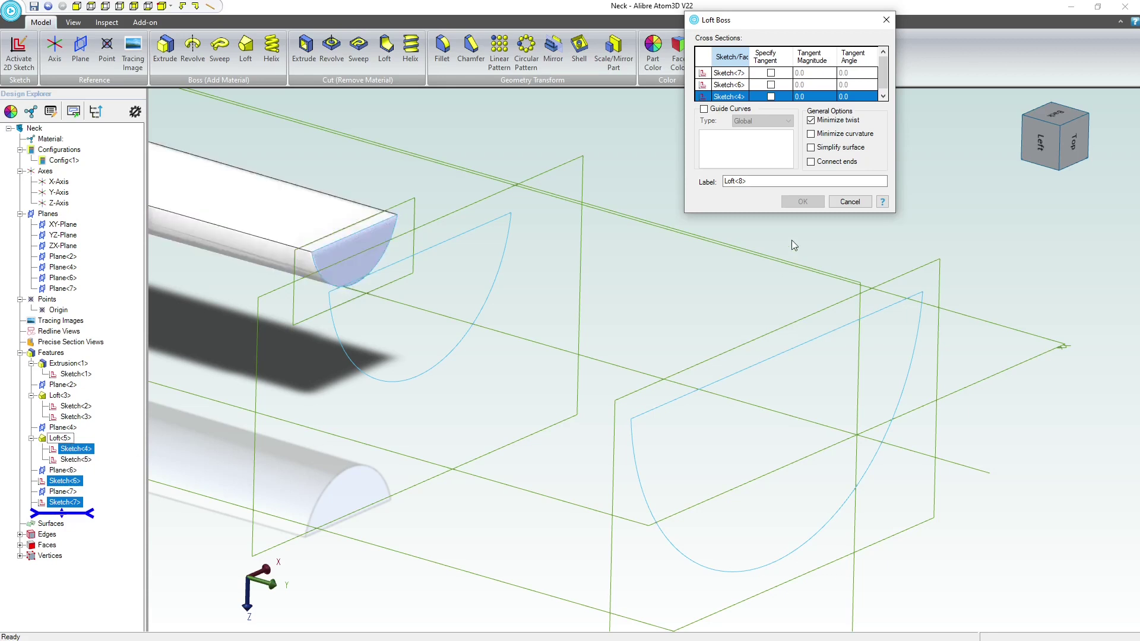
pyautogui.click(847, 201)
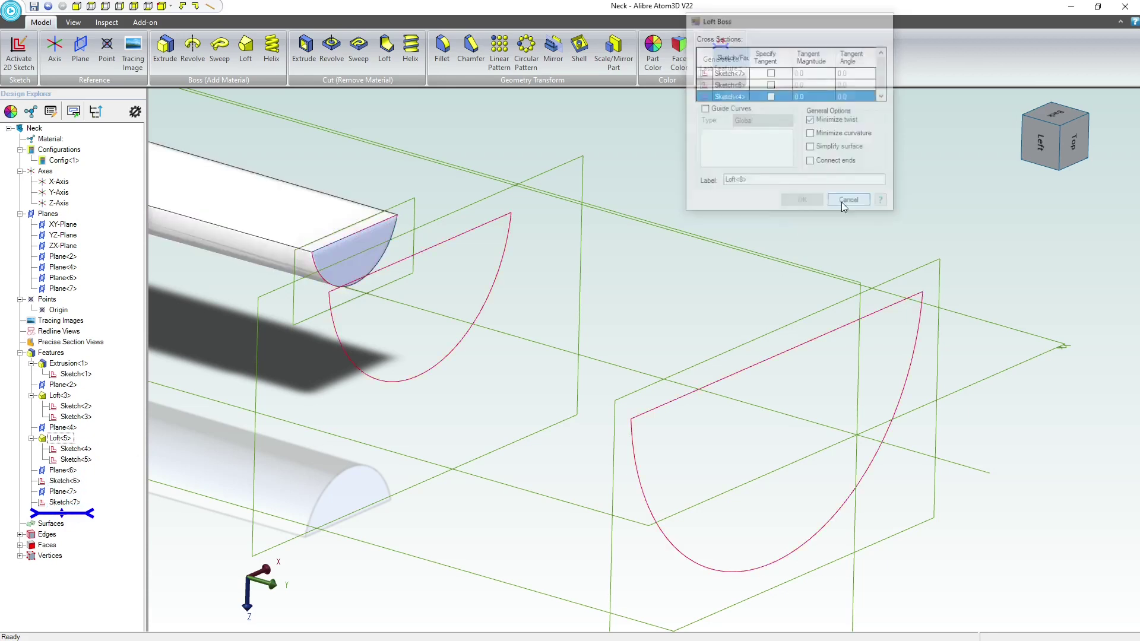
# - Sketch on the neck's end face by projecting its outline as sketch figures with association to the source maintained, and finish the sketch
pyautogui.click(363, 246)
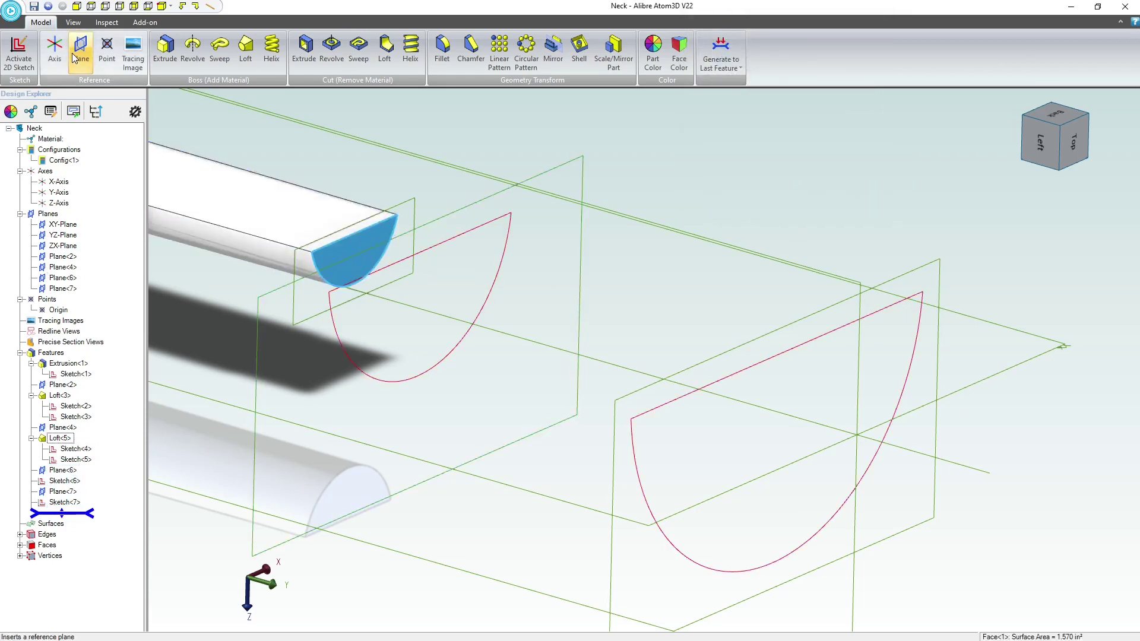
pyautogui.click(19, 53)
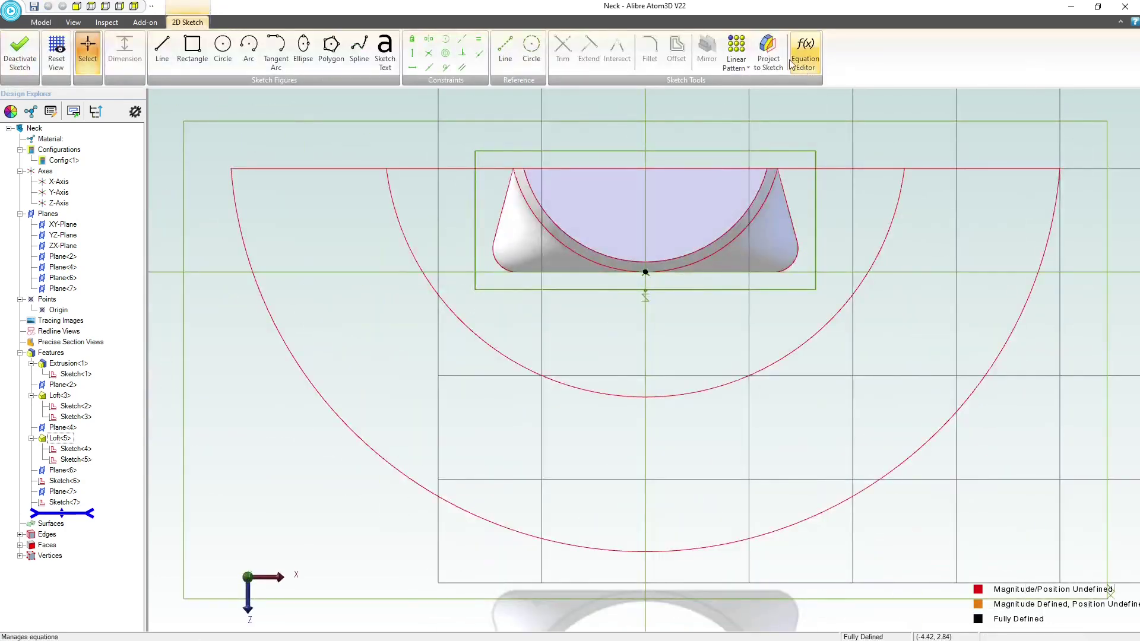
pyautogui.click(769, 53)
pyautogui.click(638, 199)
pyautogui.click(709, 140)
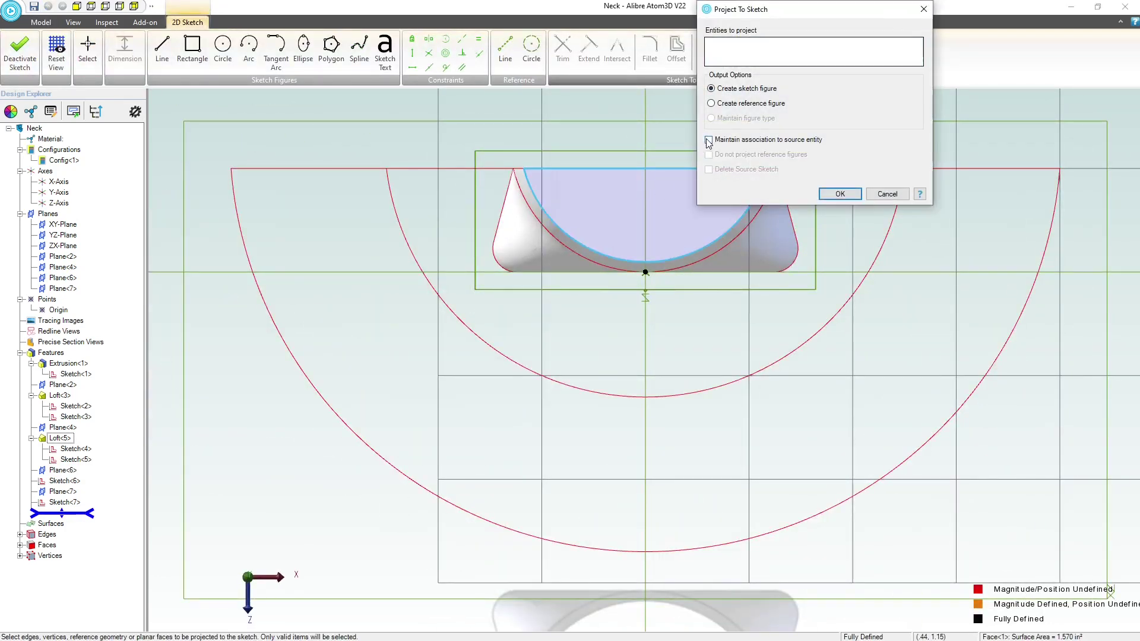
pyautogui.click(841, 195)
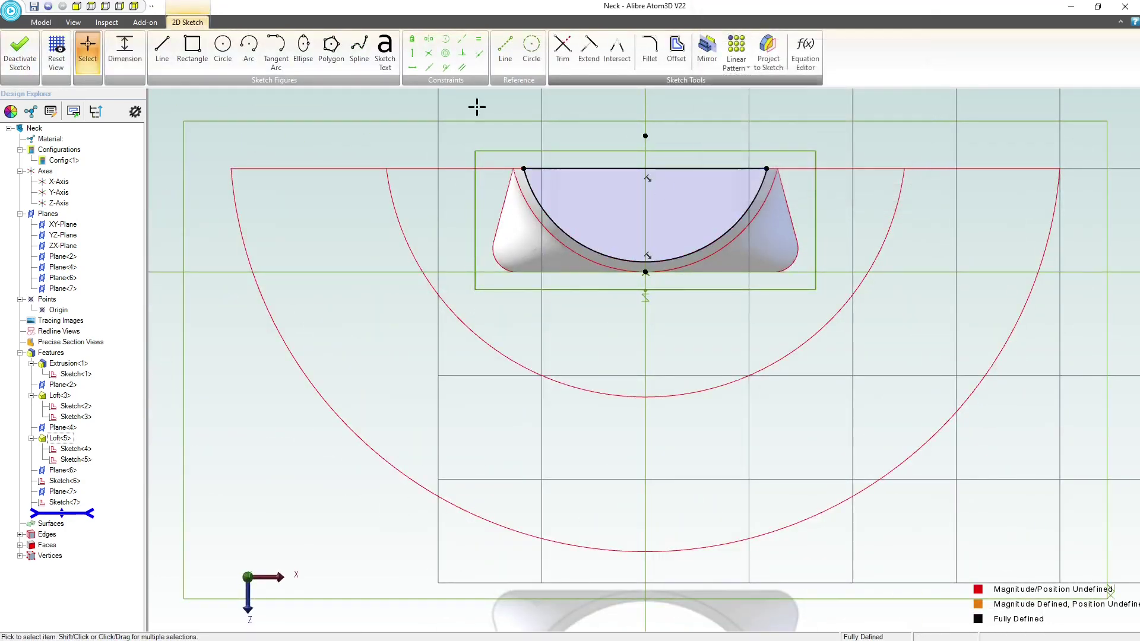
pyautogui.click(19, 54)
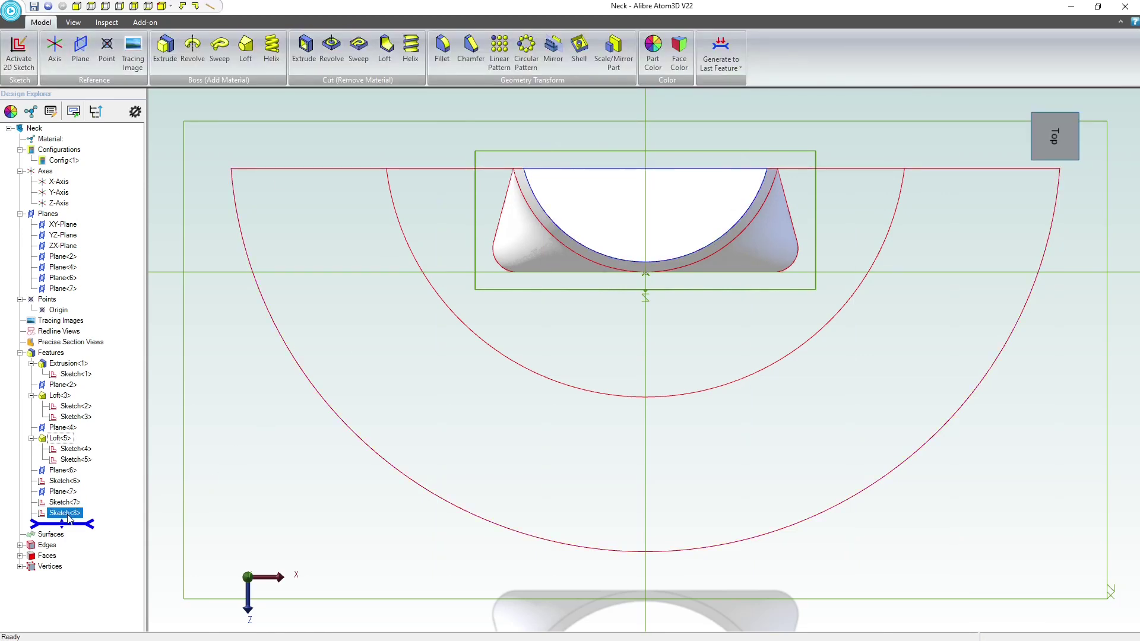
# - Loft a boss from the projected end-face sketch through Sketch<6> to Sketch<7>, specifying tangency at the end-face sketch with magnitude 1.0
pyautogui.click(245, 47)
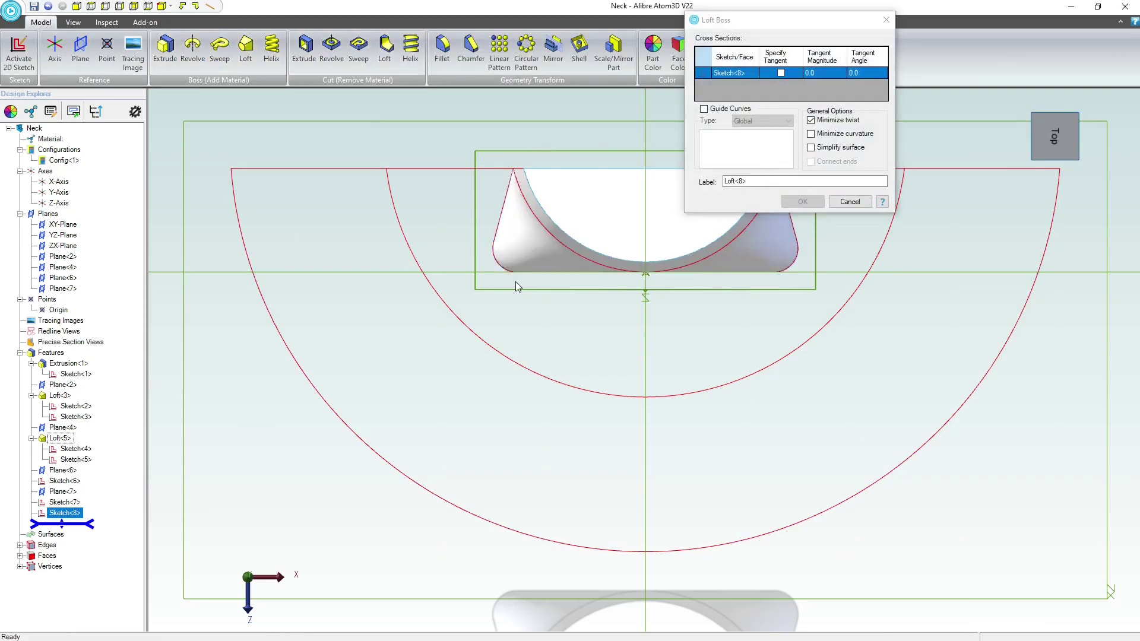
pyautogui.moveTo(516, 281)
pyautogui.mouseDown(button='middle')
pyautogui.moveTo(536, 291)
pyautogui.moveTo(544, 269)
pyautogui.moveTo(516, 208)
pyautogui.moveTo(776, 365)
pyautogui.mouseUp(button='middle')
pyautogui.click(793, 378)
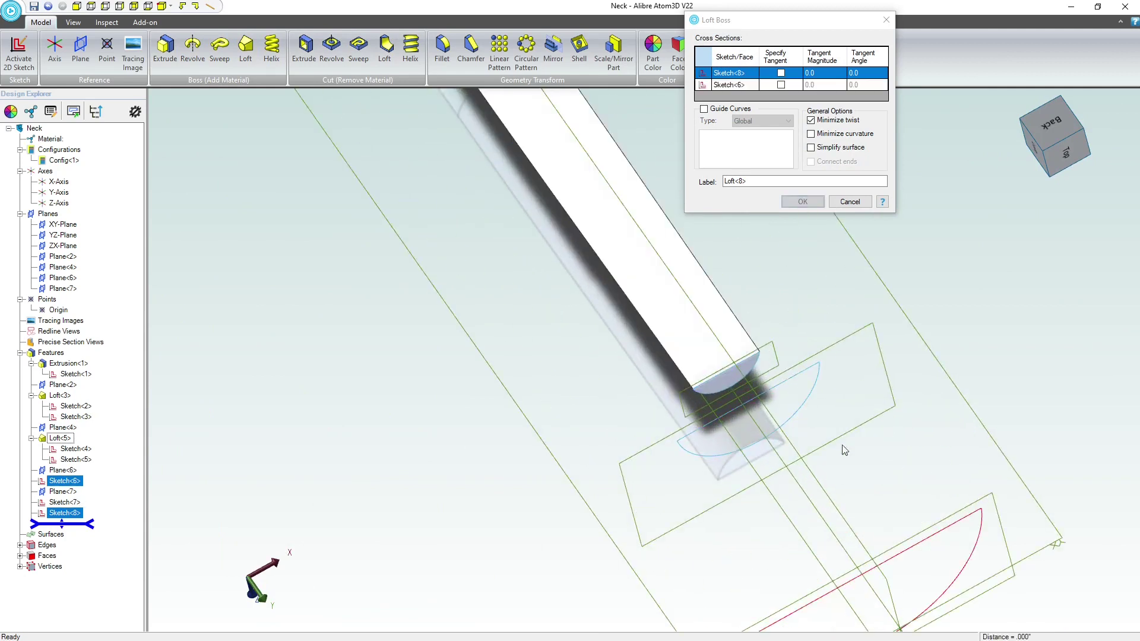
pyautogui.click(917, 546)
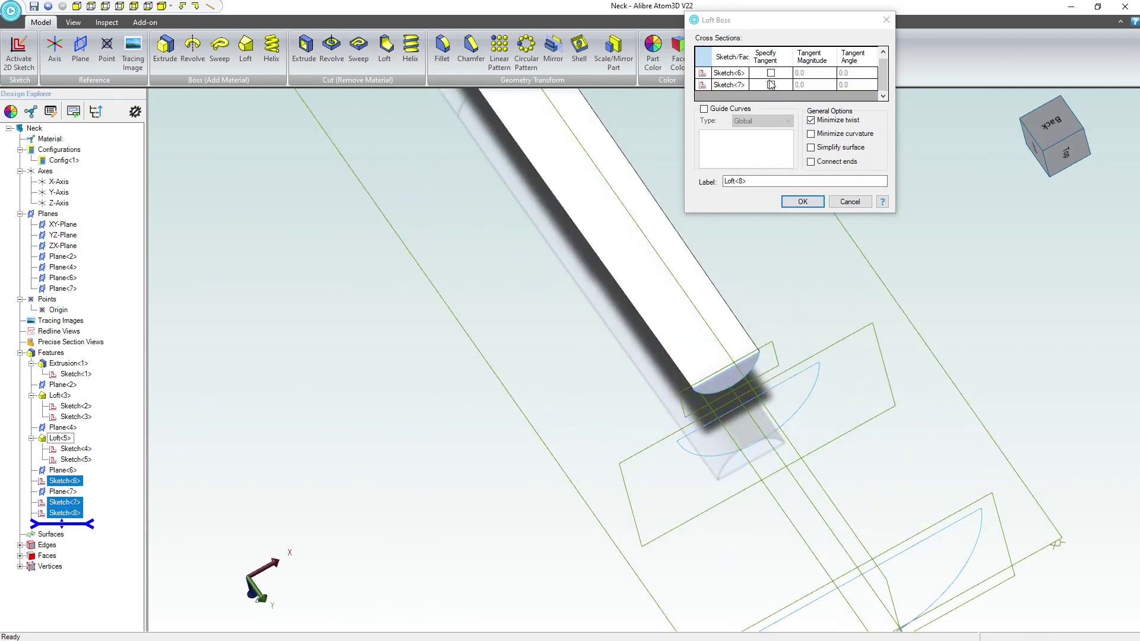
pyautogui.moveTo(886, 85); pyautogui.dragTo(882, 76)
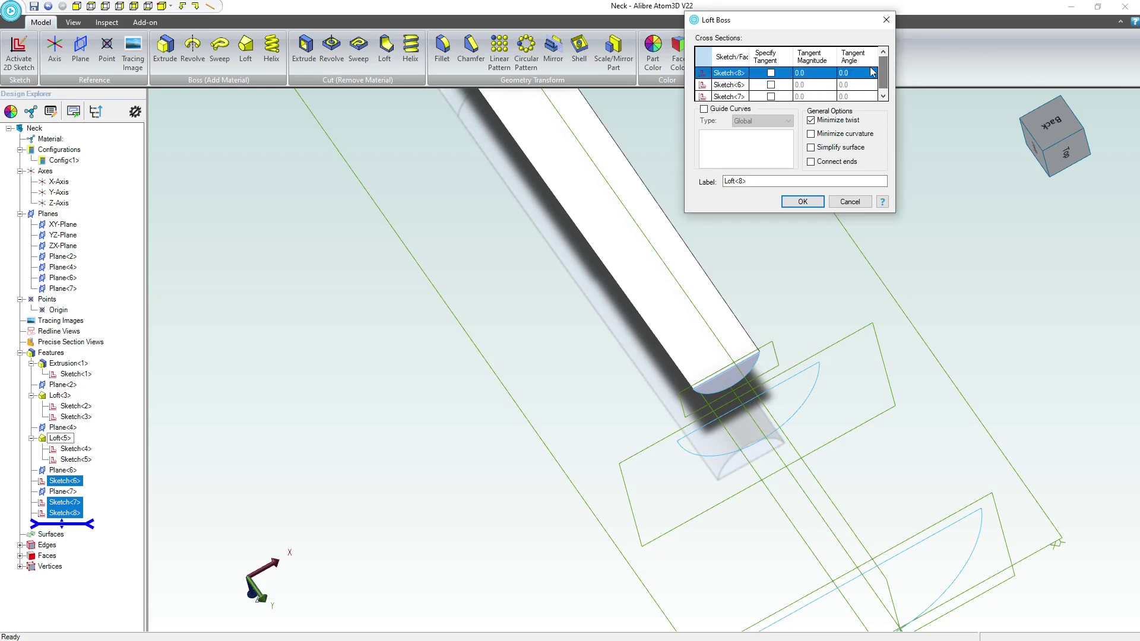
pyautogui.click(771, 73)
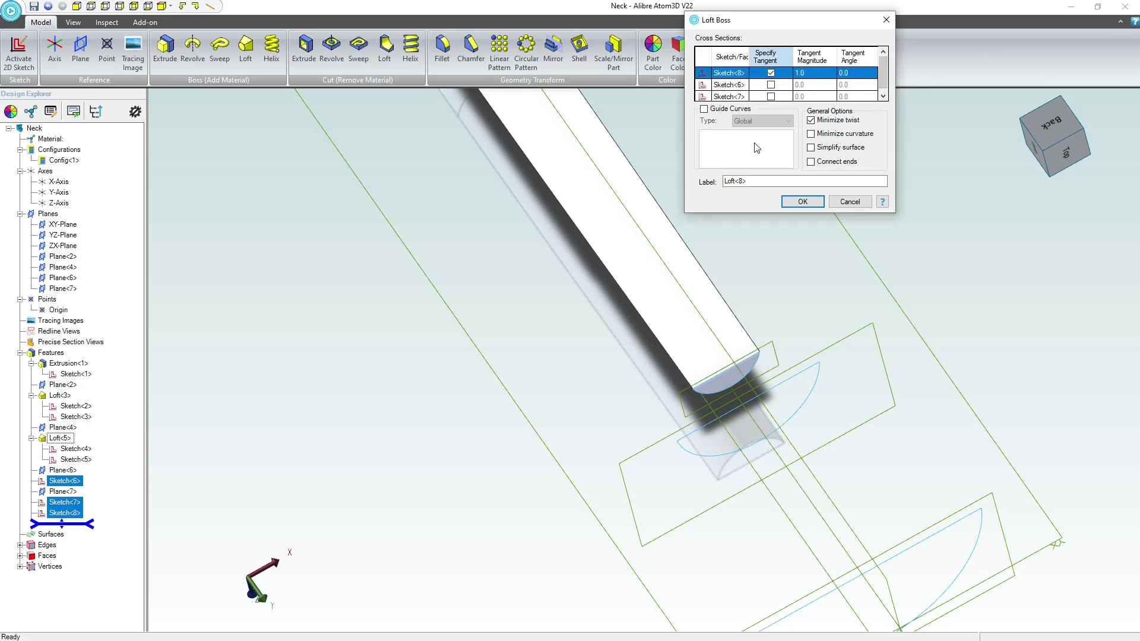
pyautogui.click(803, 202)
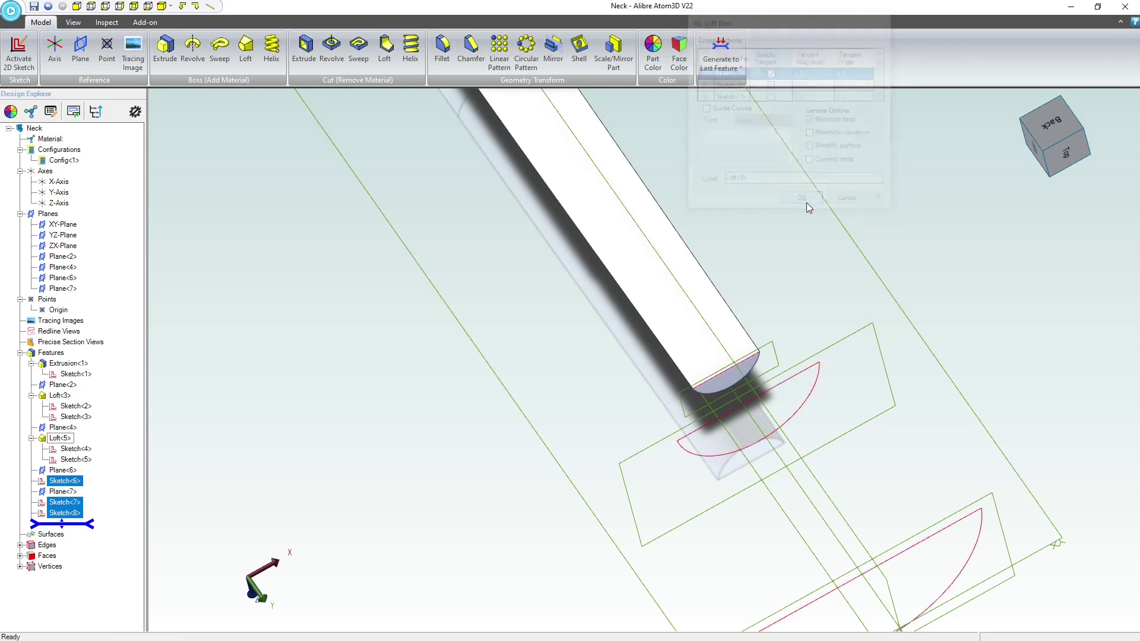
# - Start a 2D sketch on the wide flat face of the new loft
pyautogui.moveTo(771, 389); pyautogui.dragTo(670, 412, button='middle')
pyautogui.scroll(5, 666, 414)
pyautogui.scroll(3, 666, 414)
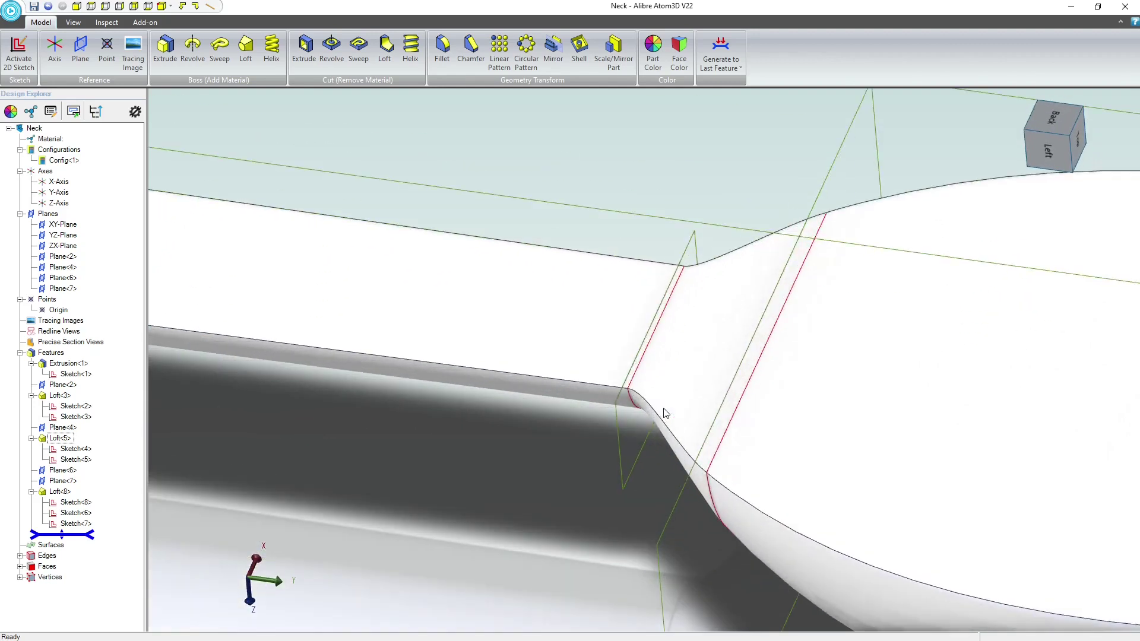
pyautogui.scroll(-3, 655, 409)
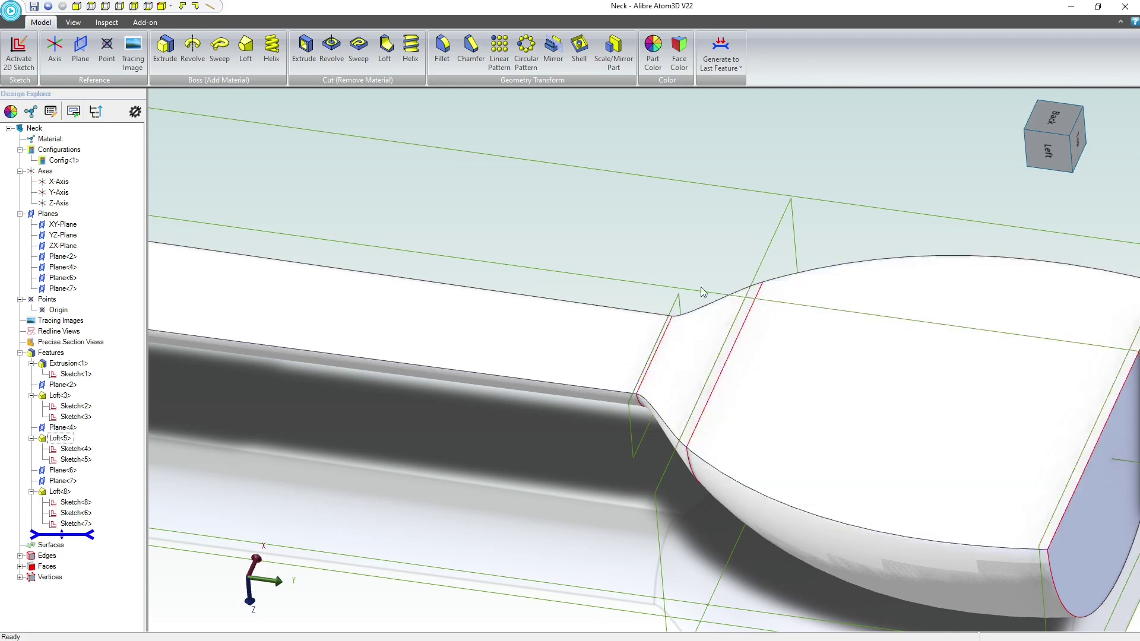
pyautogui.click(846, 390)
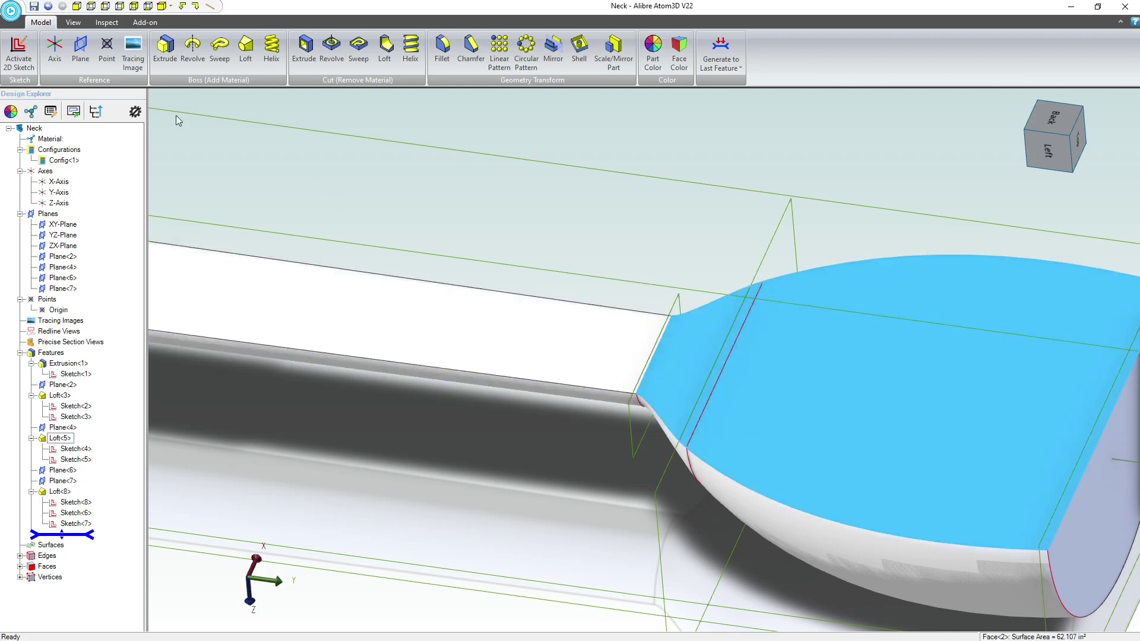
pyautogui.moveTo(573, 387); pyautogui.dragTo(612, 466, button='middle')
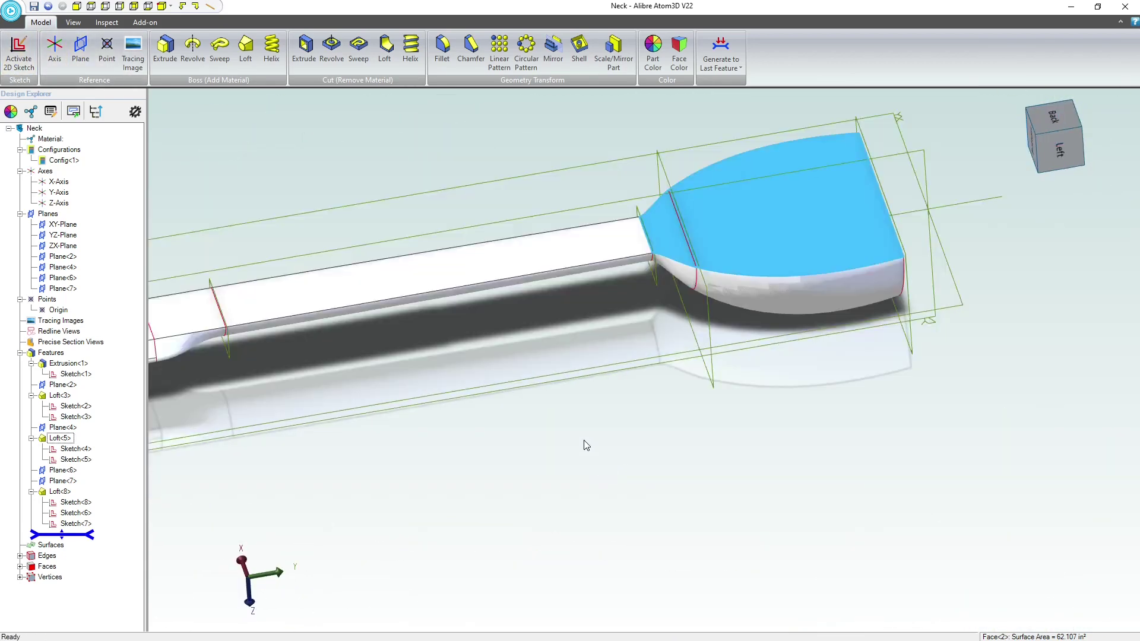
pyautogui.click(26, 53)
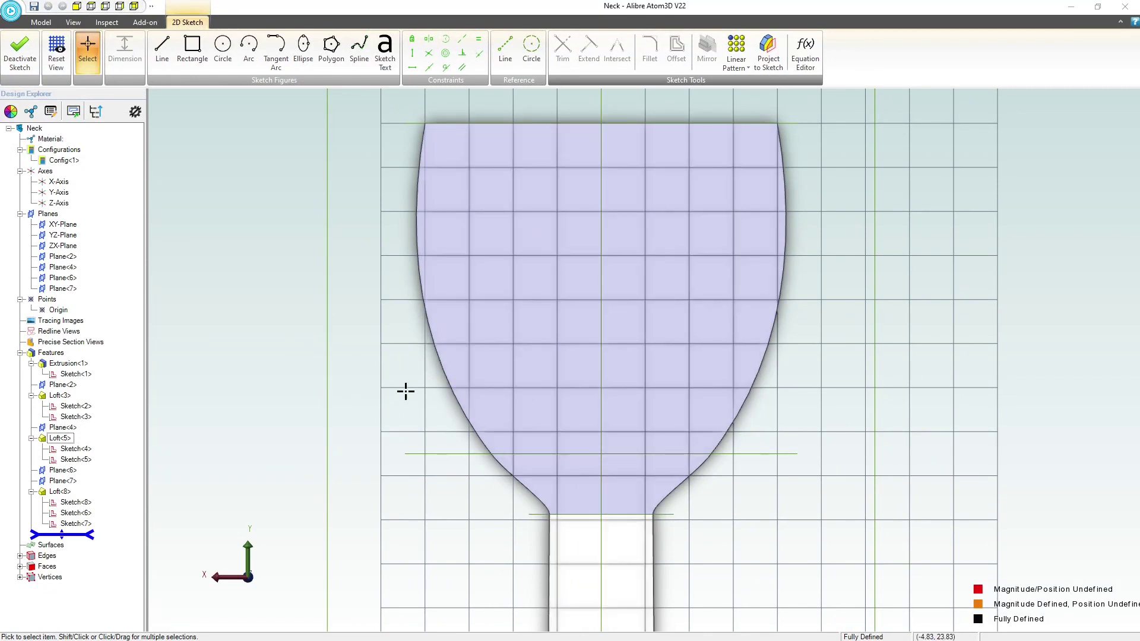
pyautogui.scroll(4, 508, 508)
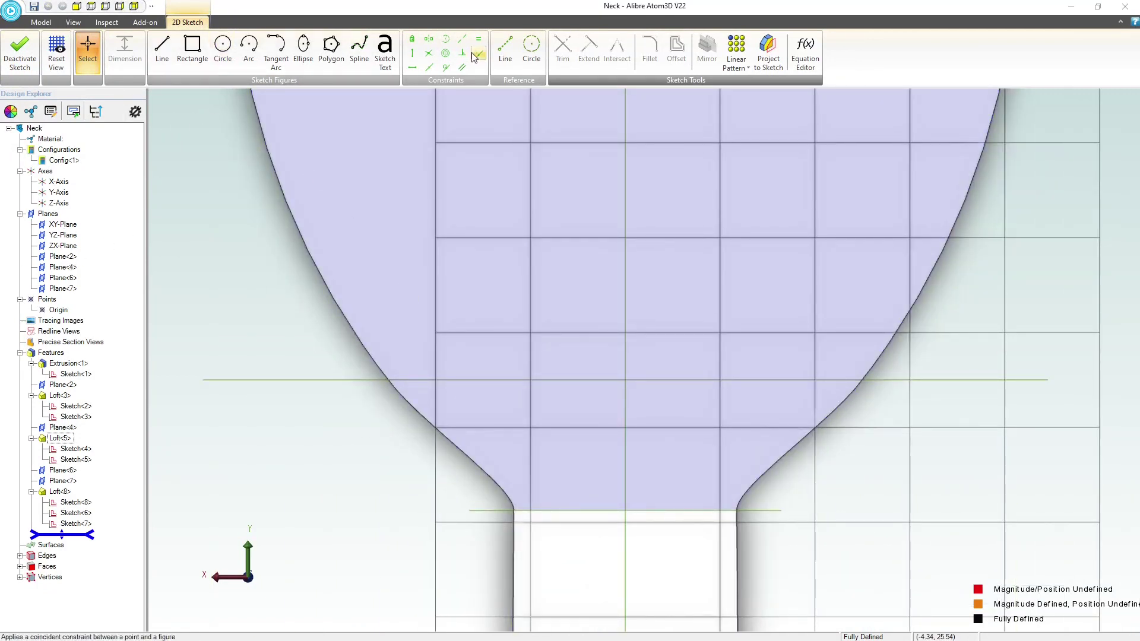
# - Project the neck's two side edges into the sketch as reference figures
pyautogui.click(776, 52)
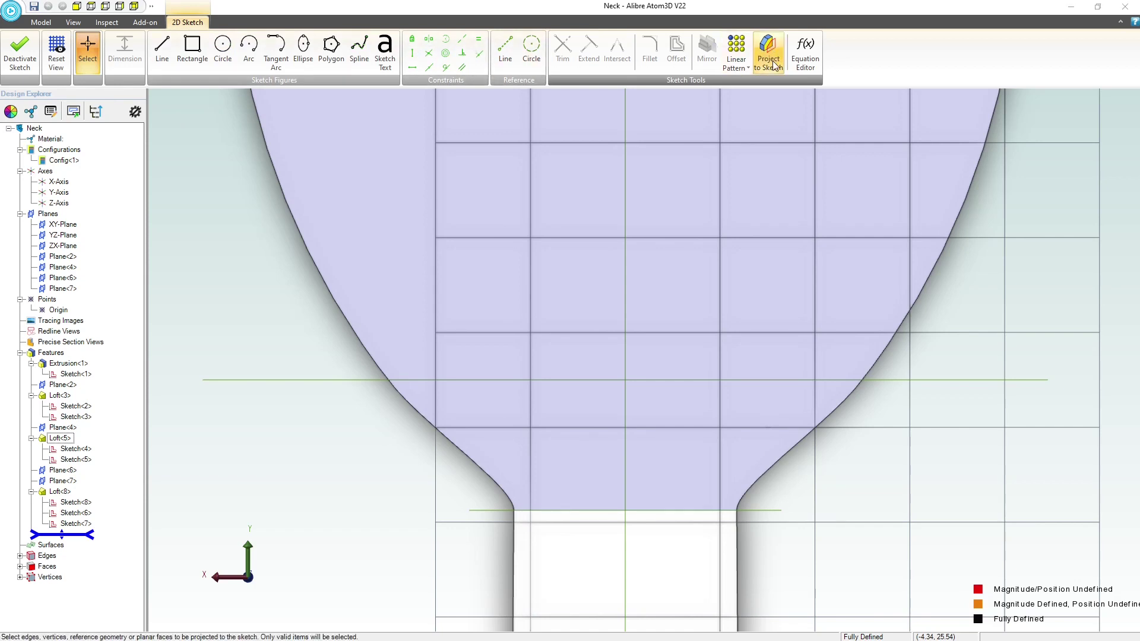
pyautogui.click(712, 103)
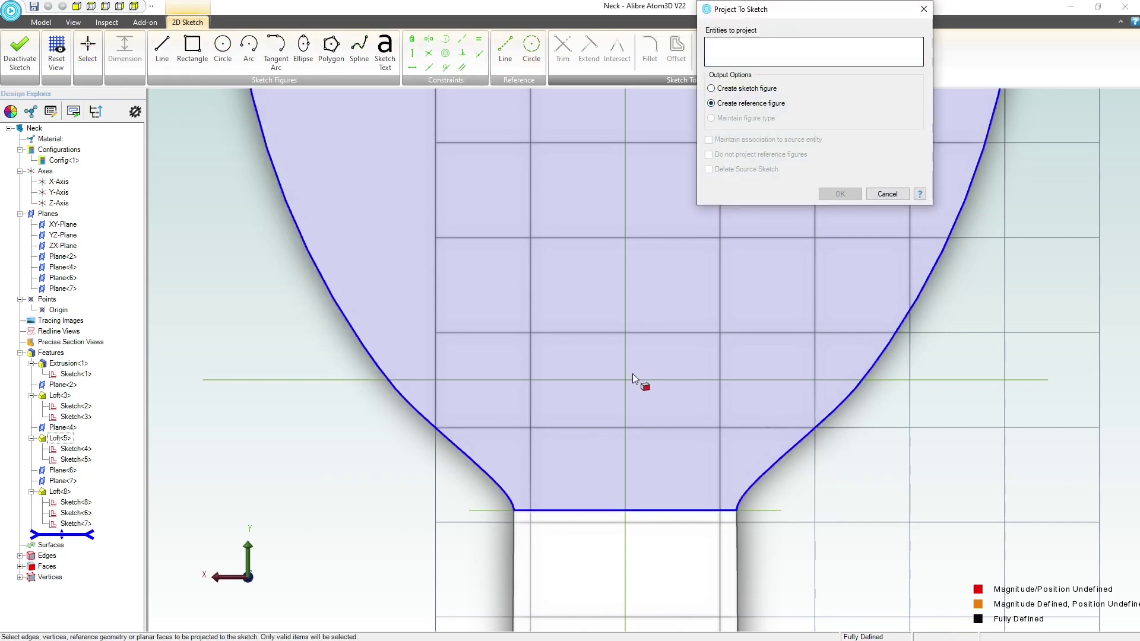
pyautogui.click(514, 543)
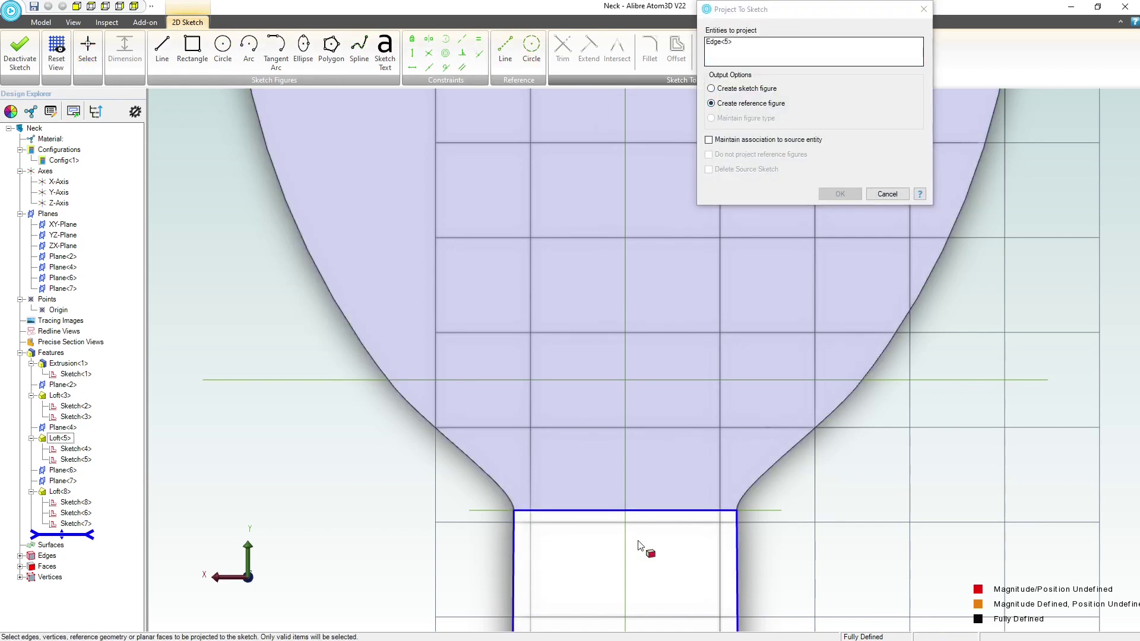
pyautogui.click(739, 544)
pyautogui.click(840, 194)
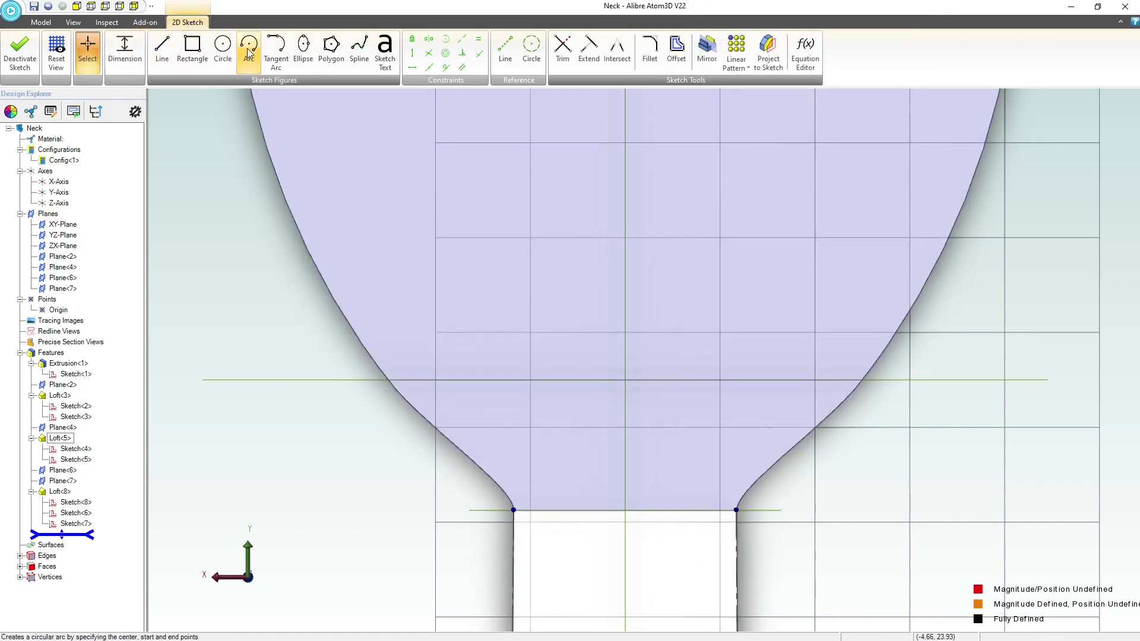
# - Draw an arc of about 3.24" radius from the neck's left corner up into the head face, centred outside the neck
pyautogui.click(223, 49)
pyautogui.click(275, 49)
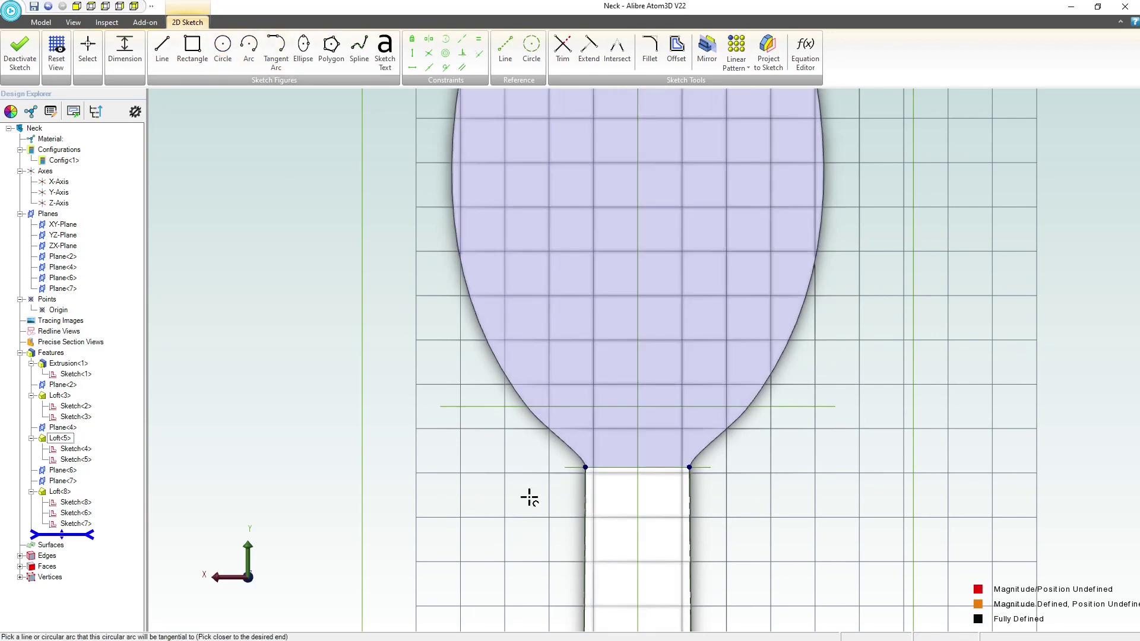
pyautogui.click(249, 48)
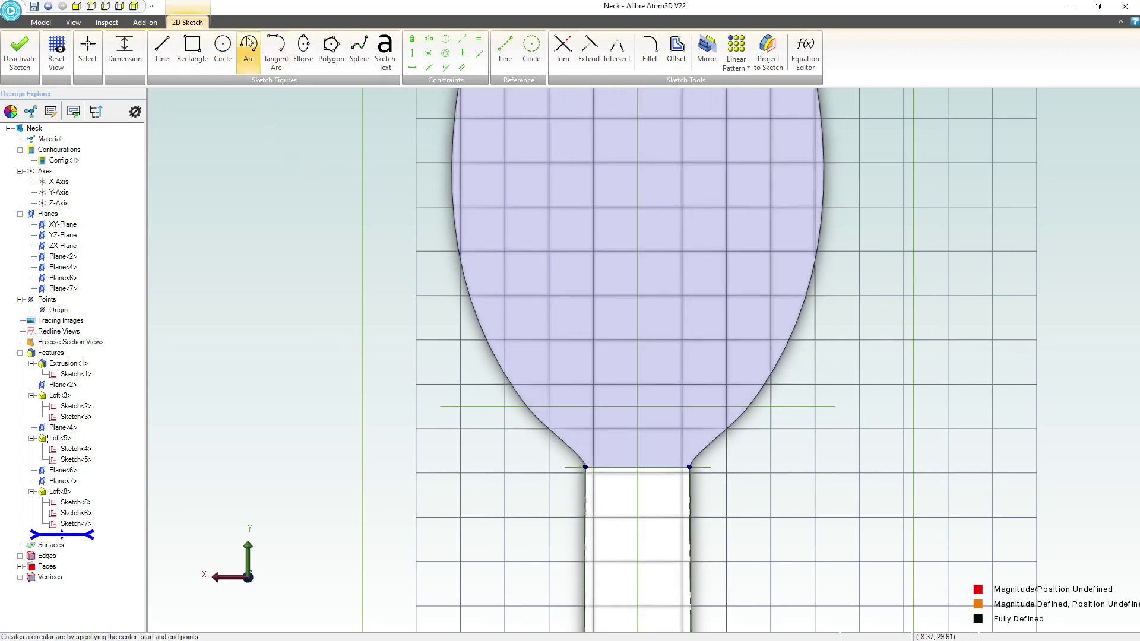
pyautogui.click(444, 445)
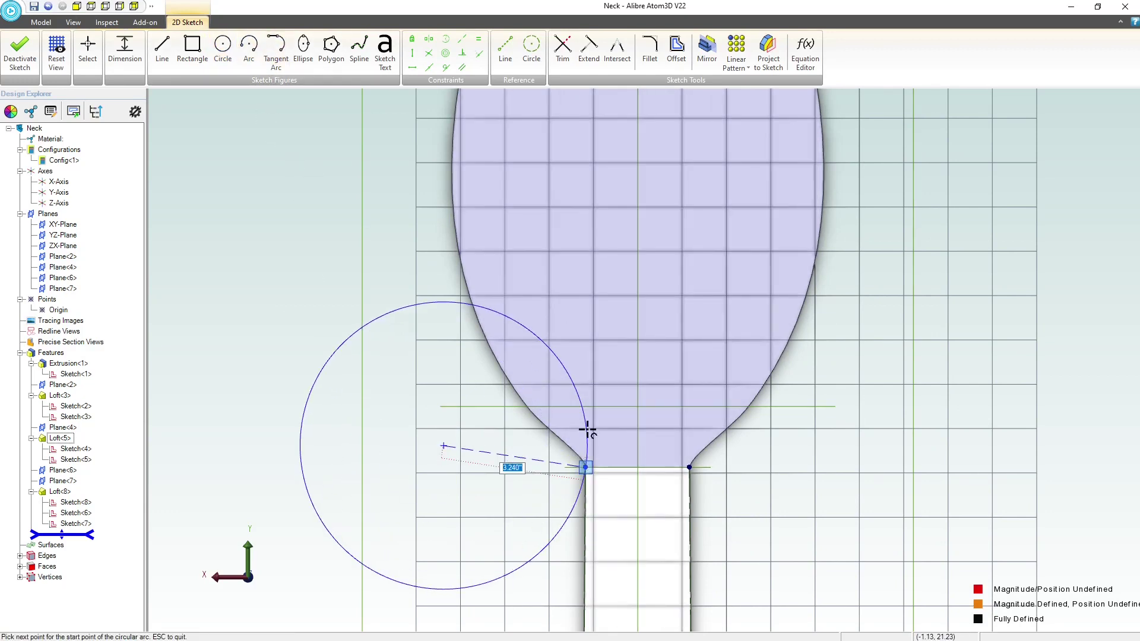
pyautogui.click(585, 467)
pyautogui.click(524, 326)
pyautogui.press('Escape')
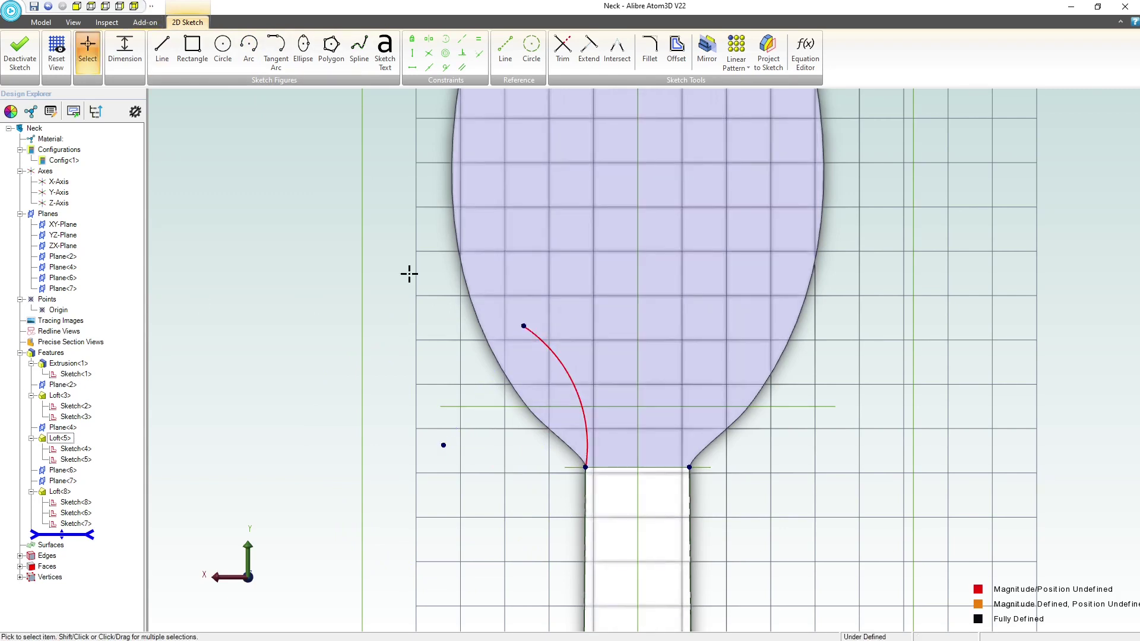
# - Try to constrain the arc's centre horizontal with its lower endpoint, and move that endpoint away from the neck's side edge
pyautogui.click(412, 67)
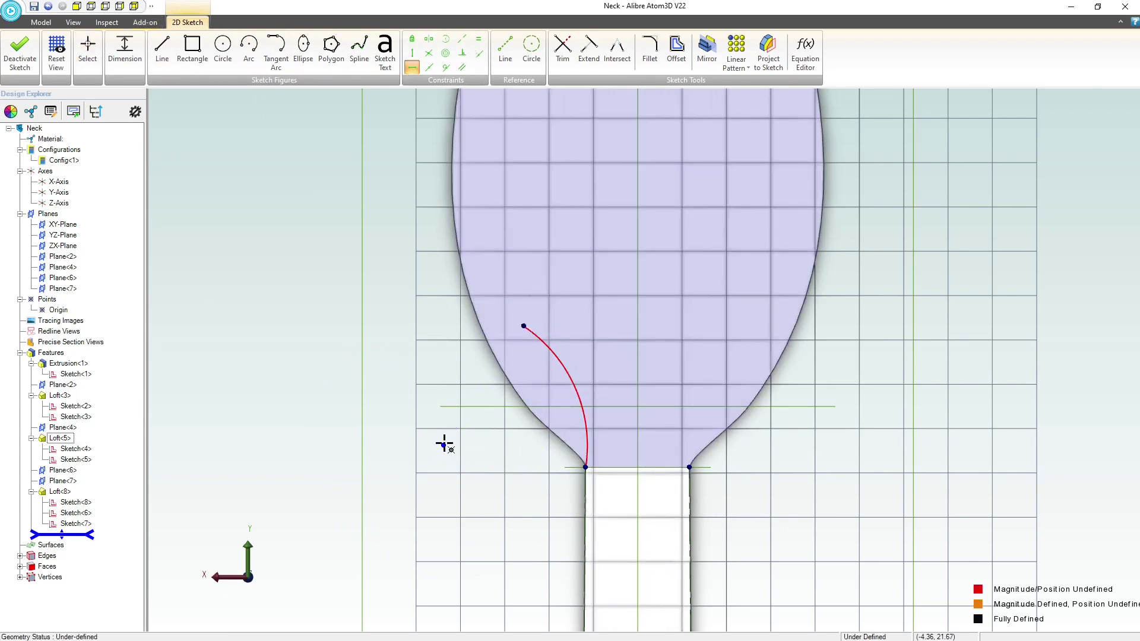
pyautogui.click(444, 445)
pyautogui.click(586, 467)
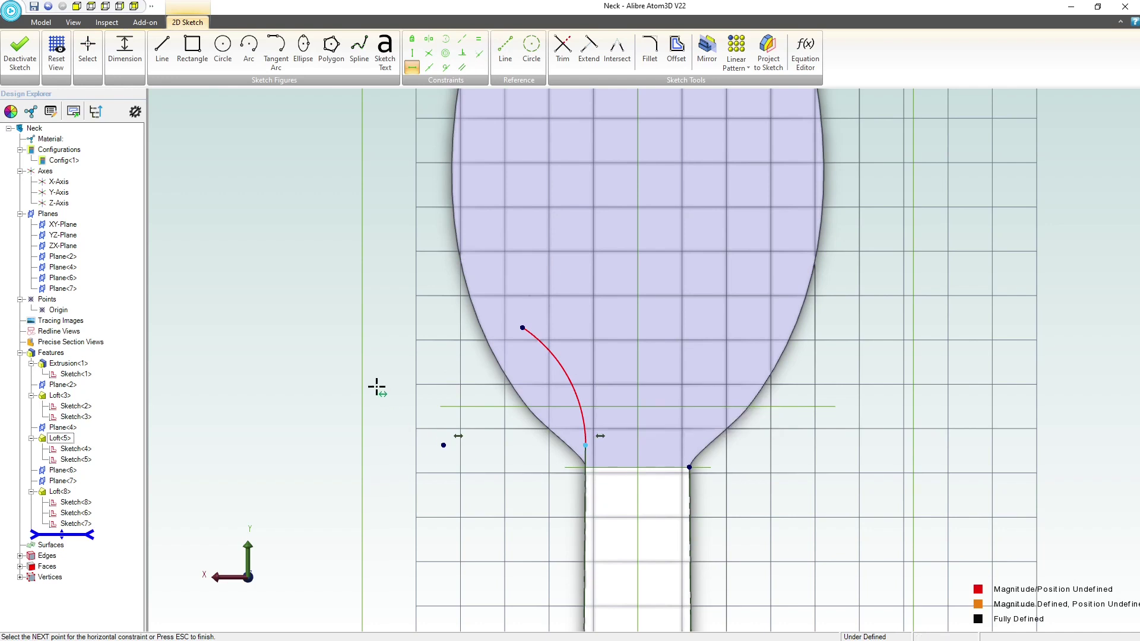
pyautogui.scroll(2, 499, 508)
pyautogui.press('Escape')
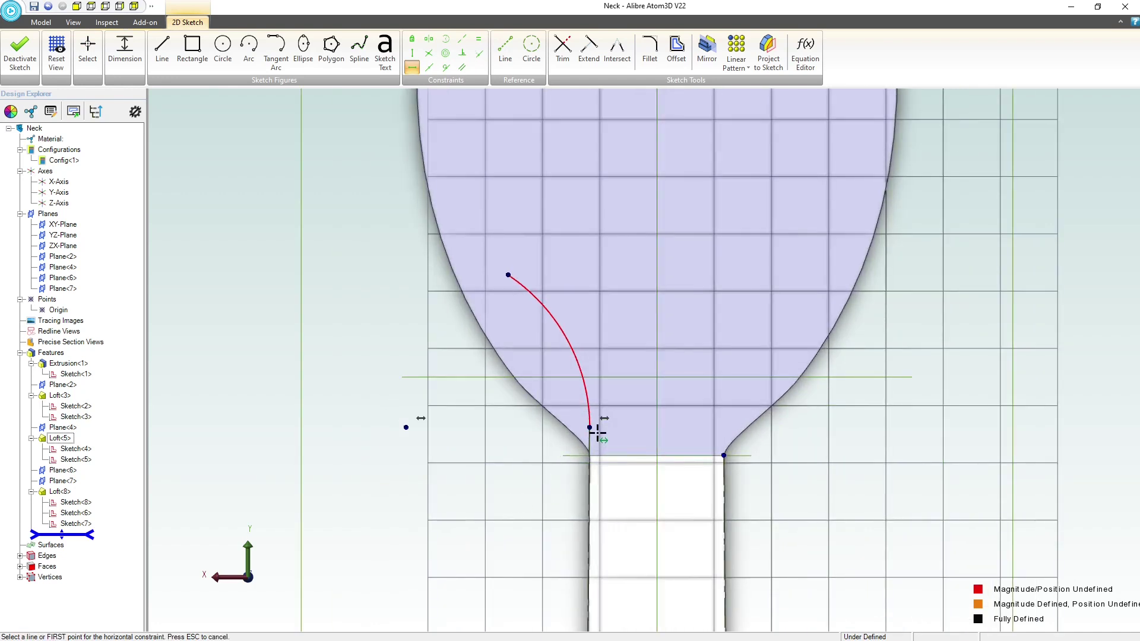
pyautogui.press('Escape')
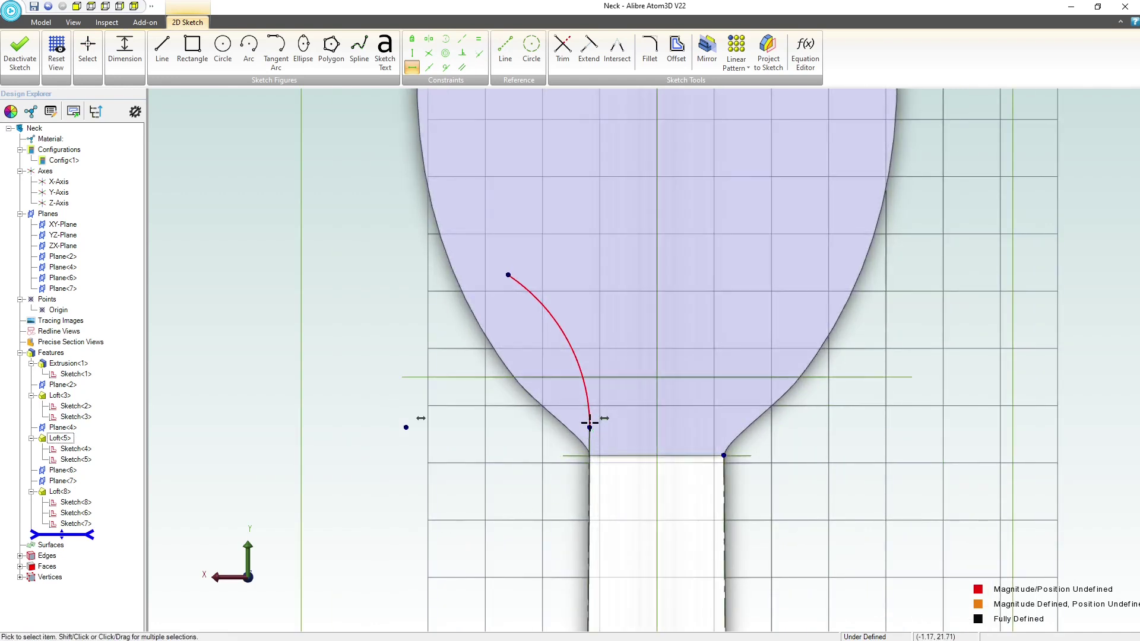
pyautogui.moveTo(590, 427)
pyautogui.mouseDown()
pyautogui.moveTo(593, 311)
pyautogui.moveTo(549, 387)
pyautogui.moveTo(584, 419)
pyautogui.mouseUp()
pyautogui.press('Escape')
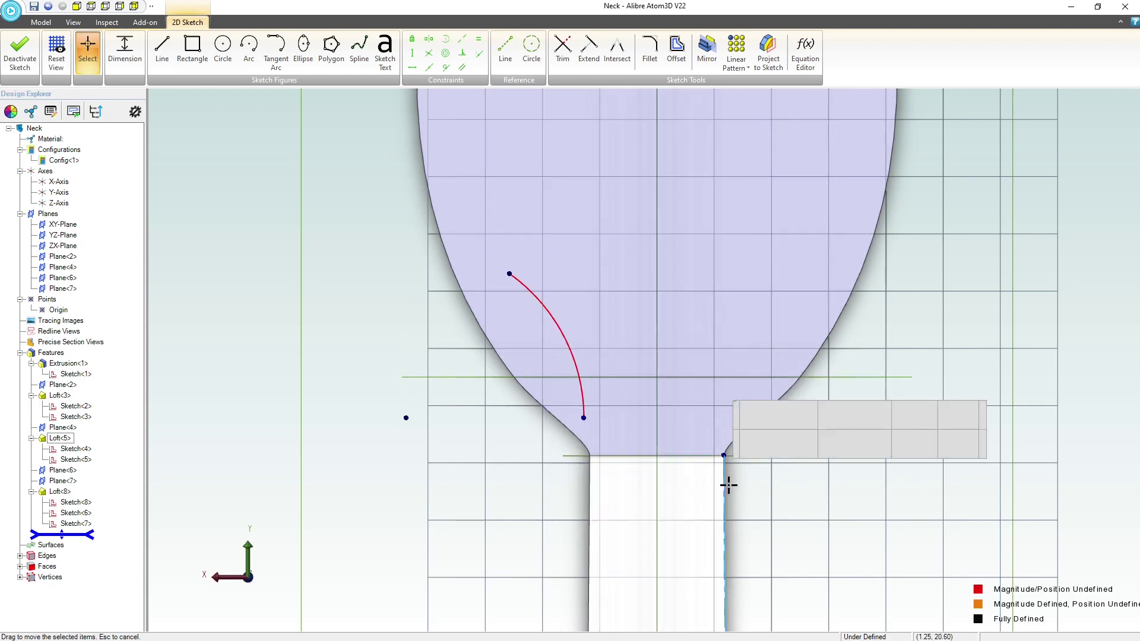
# - Project both side edges of the neck into the sketch again as reference figures, without maintaining association to the source
pyautogui.click(768, 52)
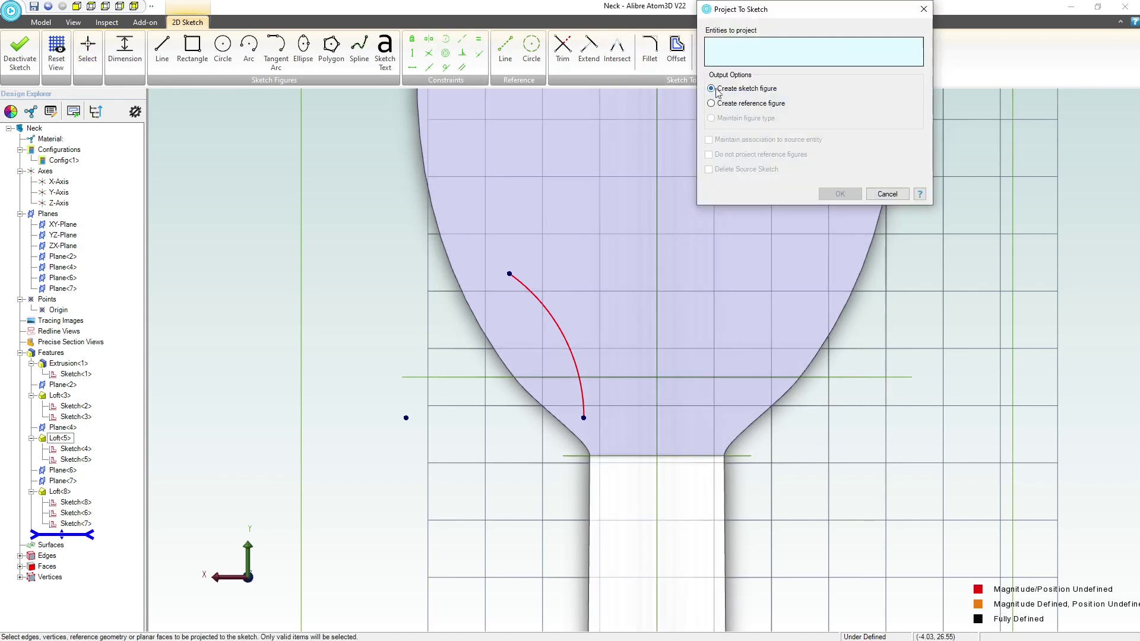
pyautogui.click(711, 103)
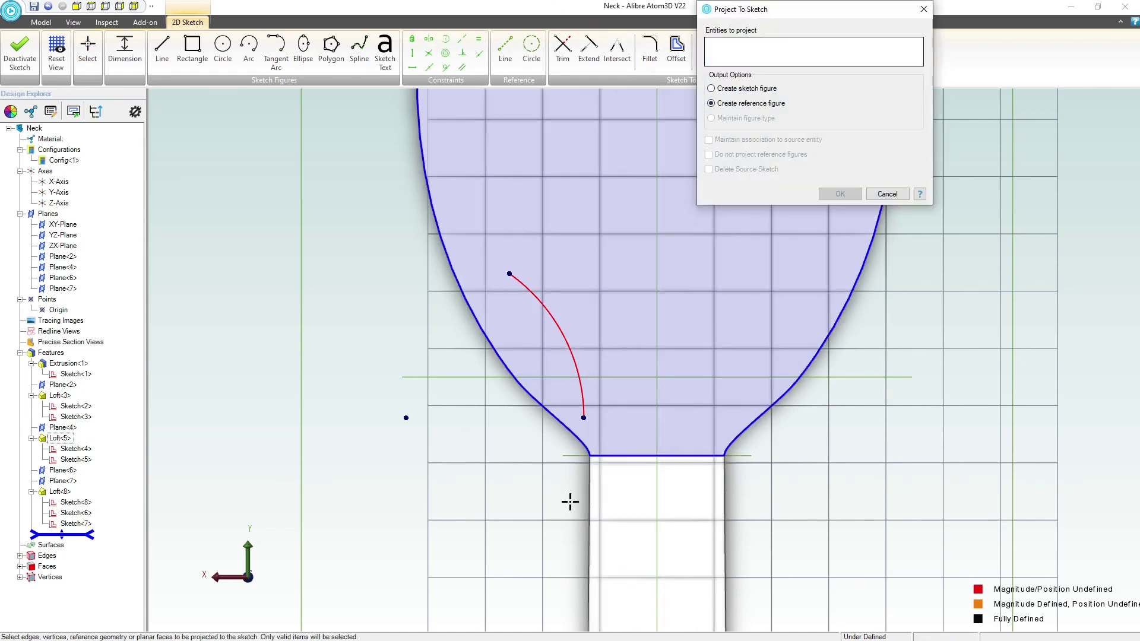
pyautogui.click(599, 540)
pyautogui.click(725, 530)
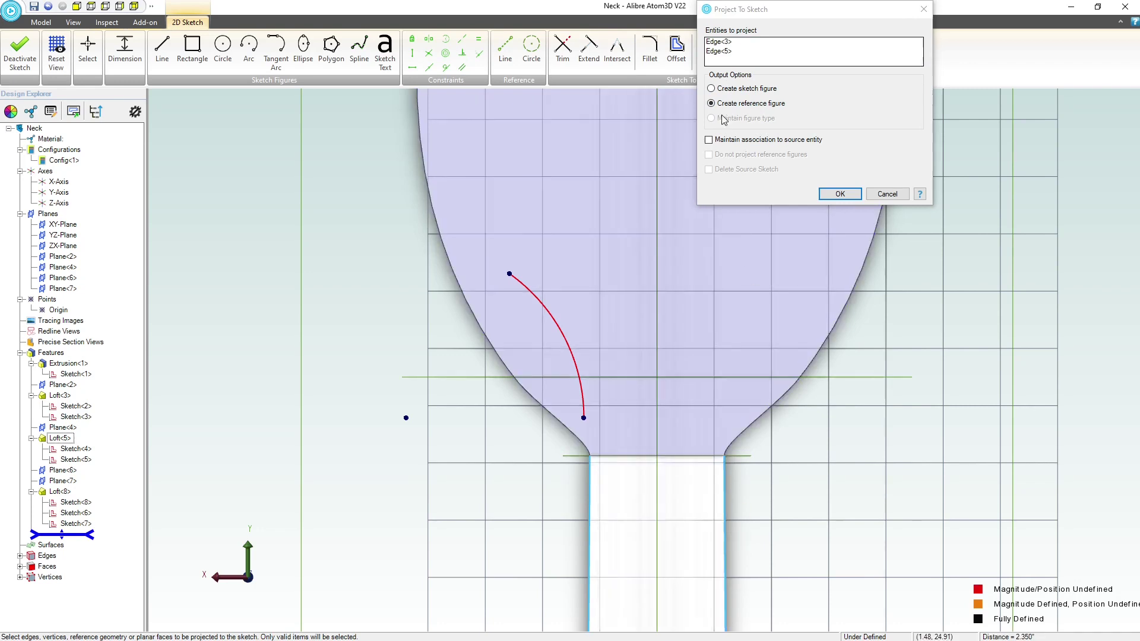
pyautogui.click(838, 196)
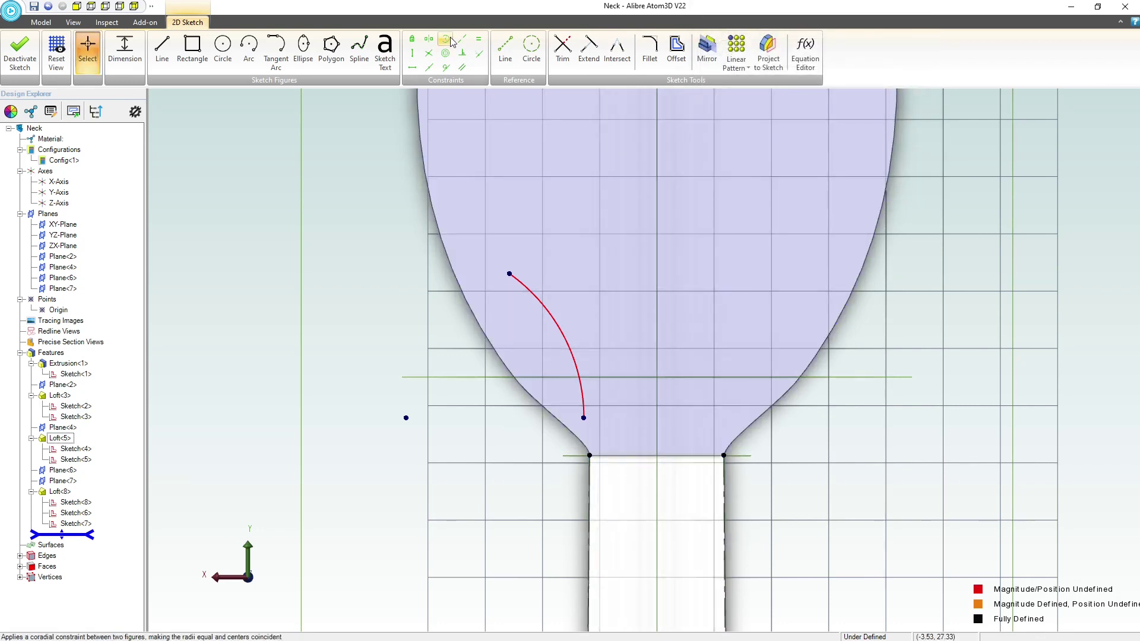
# - Make the arc's lower endpoint coincident with the neck's left corner and constrain the arc's centre horizontal with that corner
pyautogui.click(479, 54)
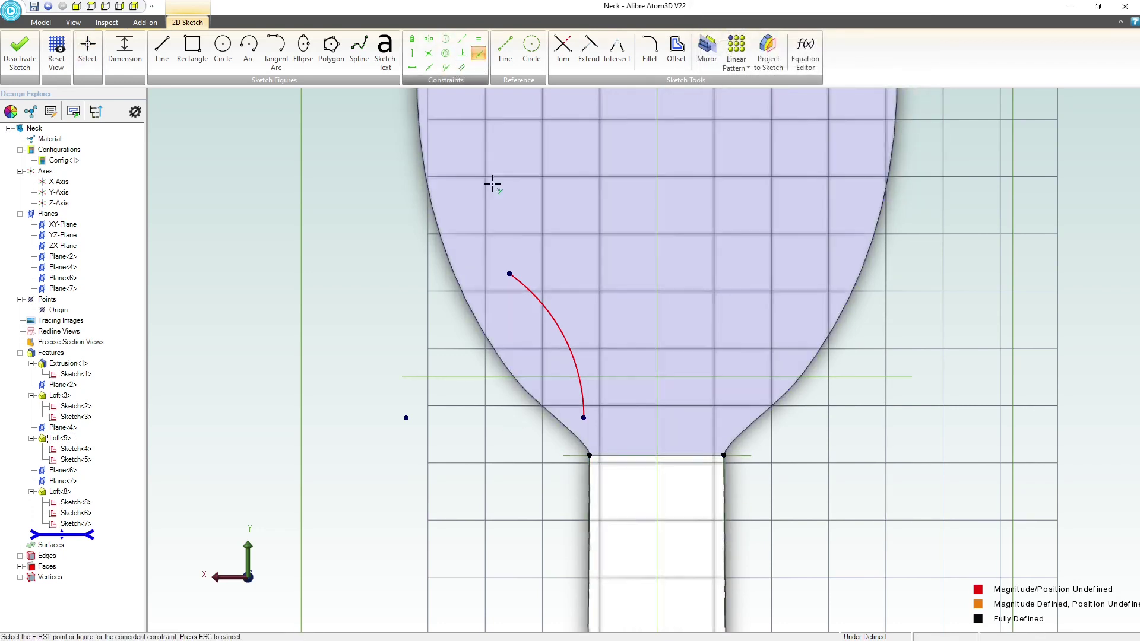
pyautogui.click(584, 417)
pyautogui.click(590, 455)
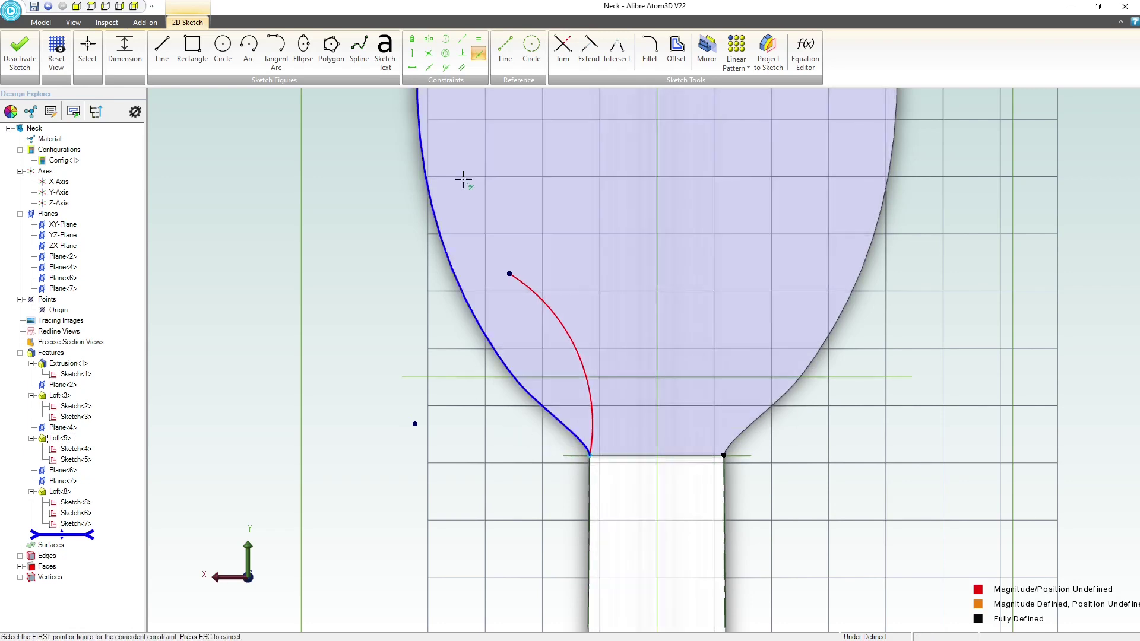
pyautogui.click(413, 69)
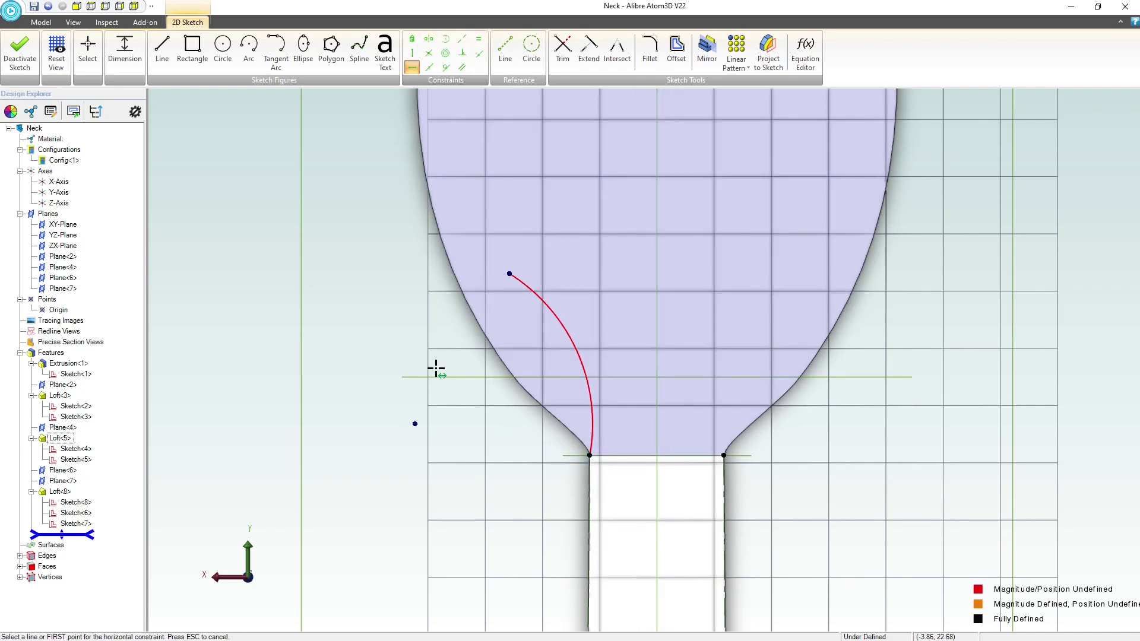
pyautogui.click(415, 423)
pyautogui.click(590, 455)
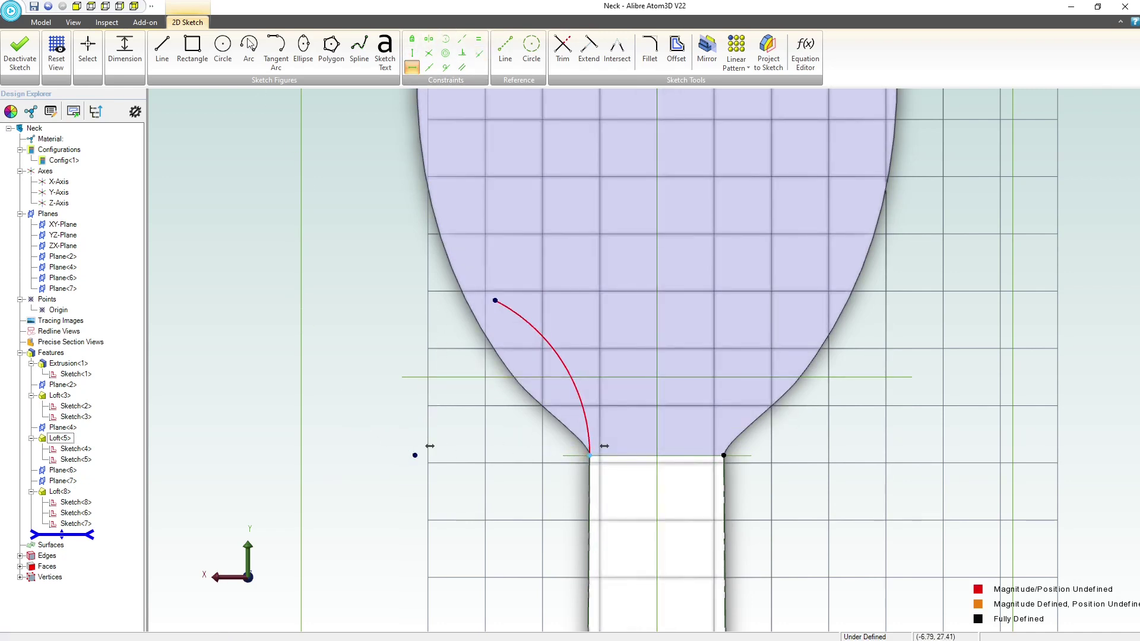
# - Dimension the arc at the neck corner with a radius of 0.5"
pyautogui.click(125, 51)
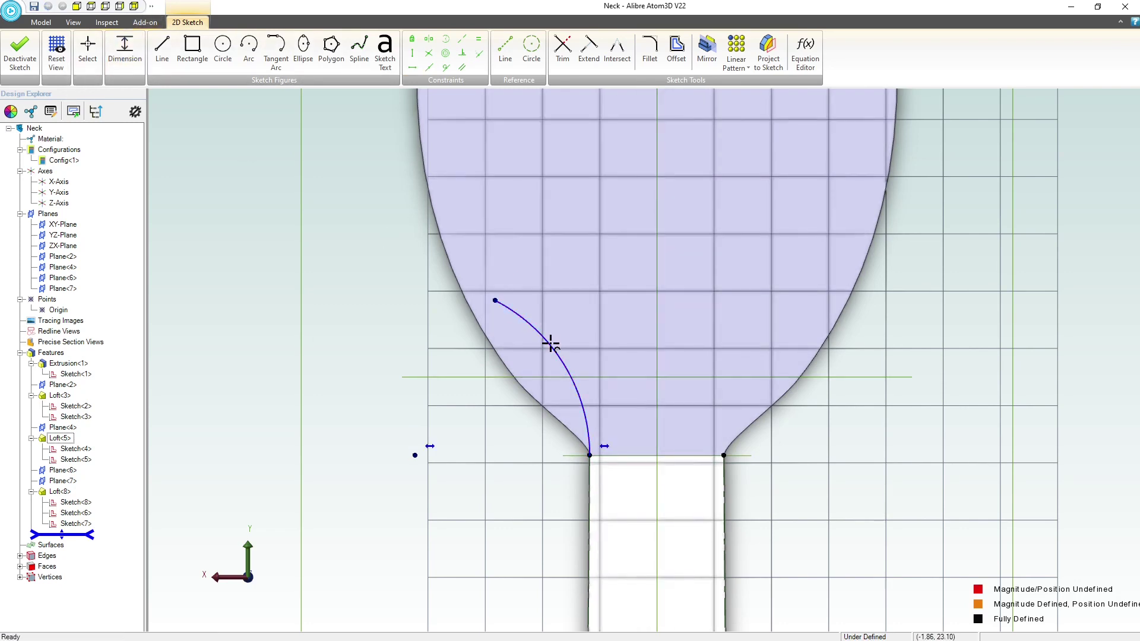
pyautogui.click(550, 345)
pyautogui.click(1059, 233)
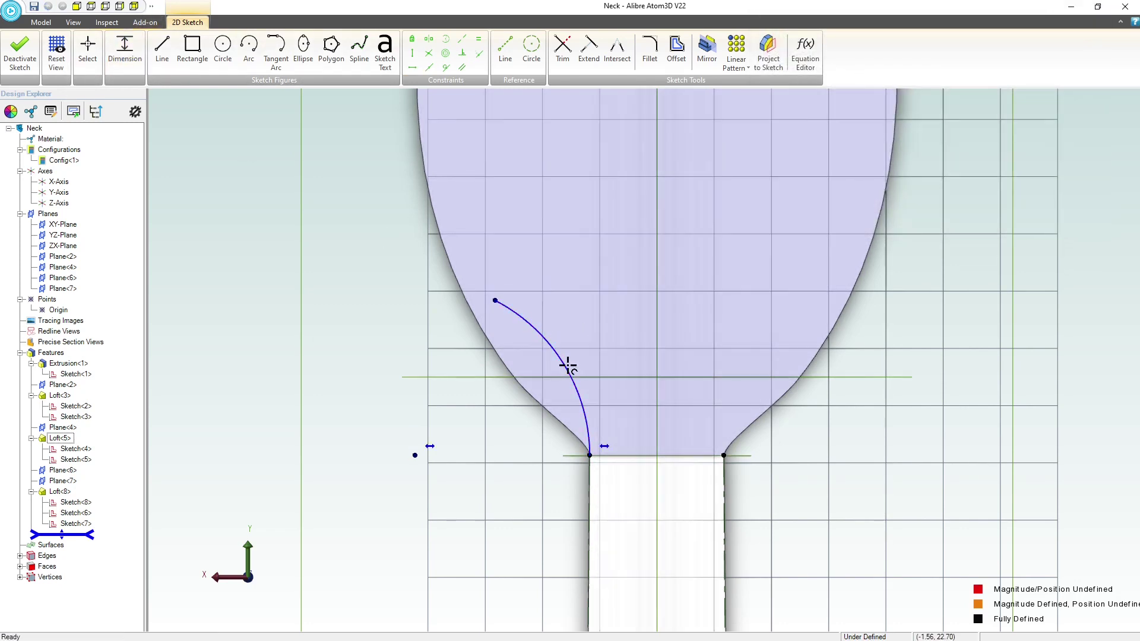
pyautogui.click(607, 327)
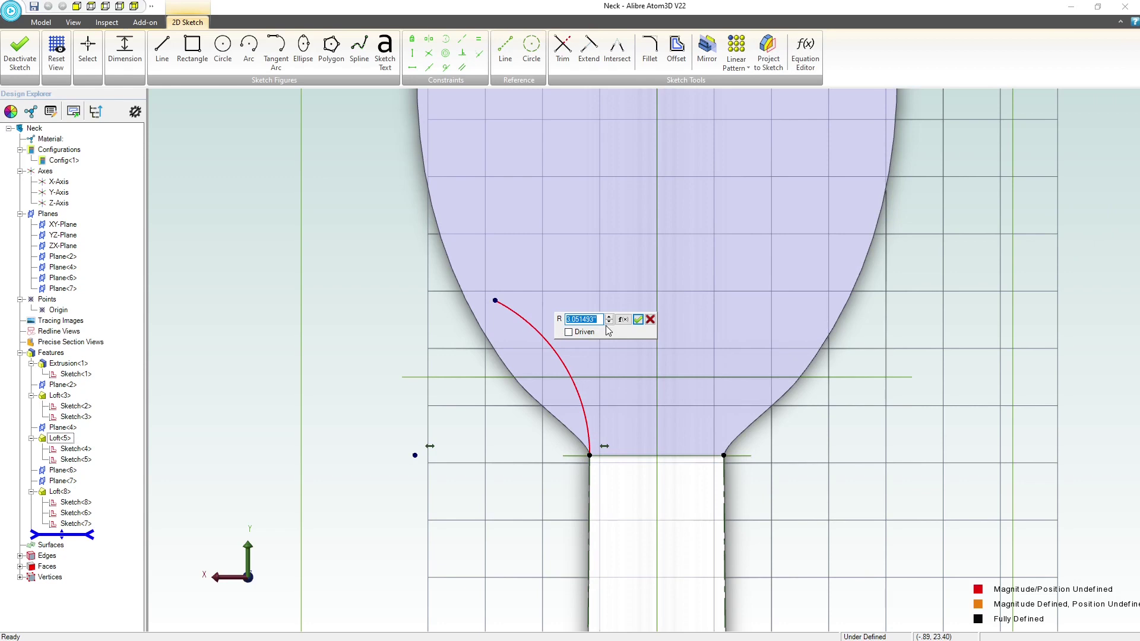
pyautogui.write('.5')
pyautogui.press('Return')
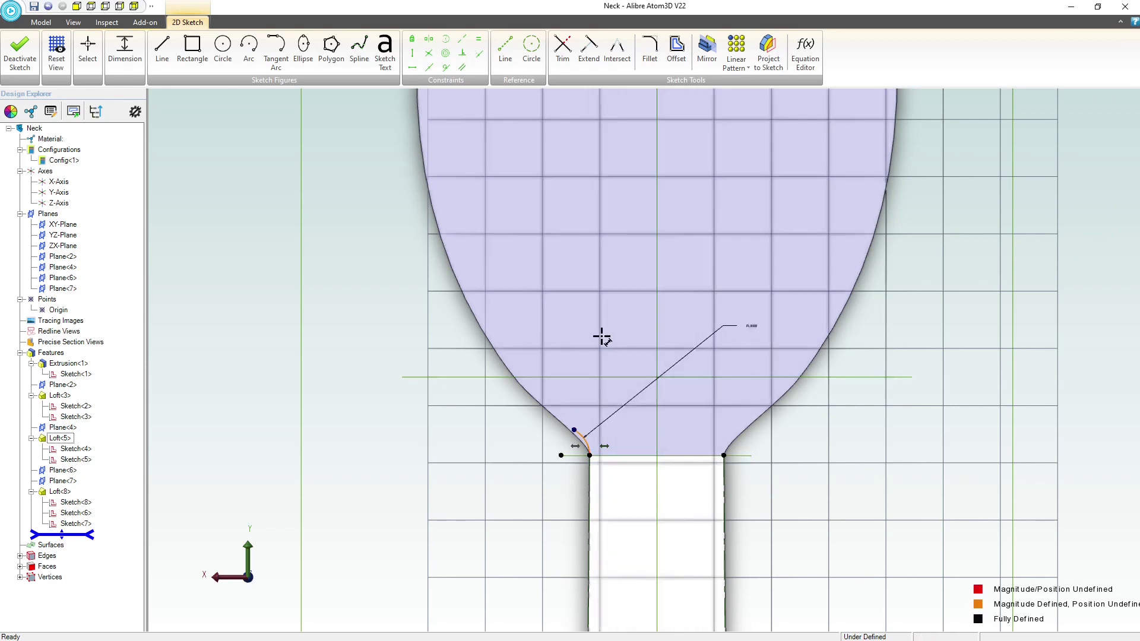
# - Add a tangent arc from the upper end of the 0.5" arc, bulging outward along the head's edge, and set its radius to 1.25"
pyautogui.click(276, 50)
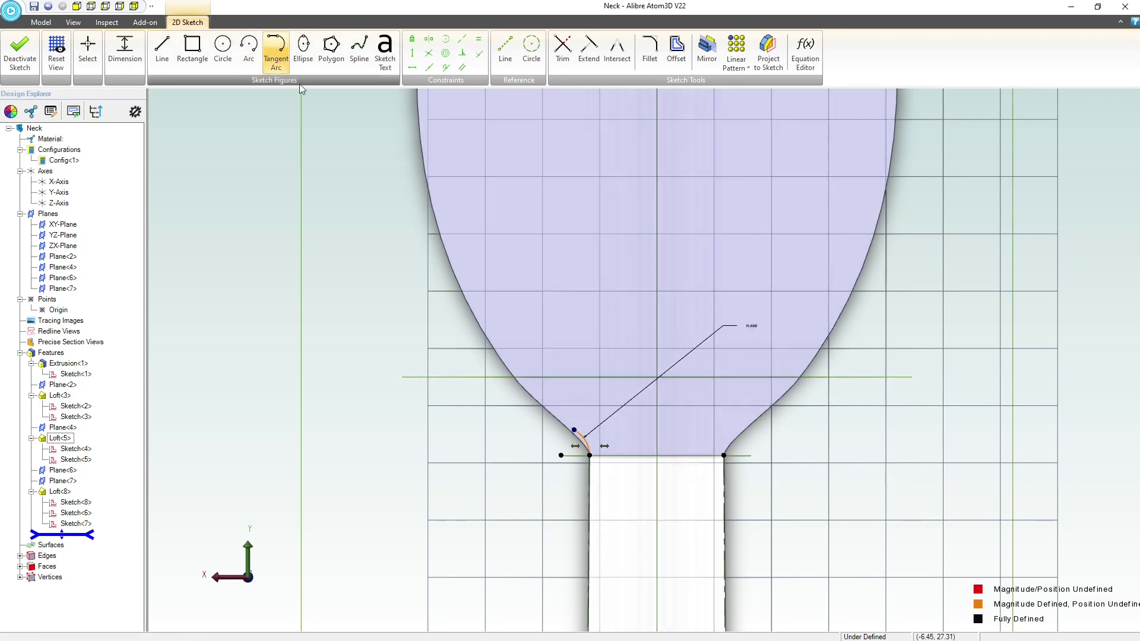
pyautogui.click(573, 429)
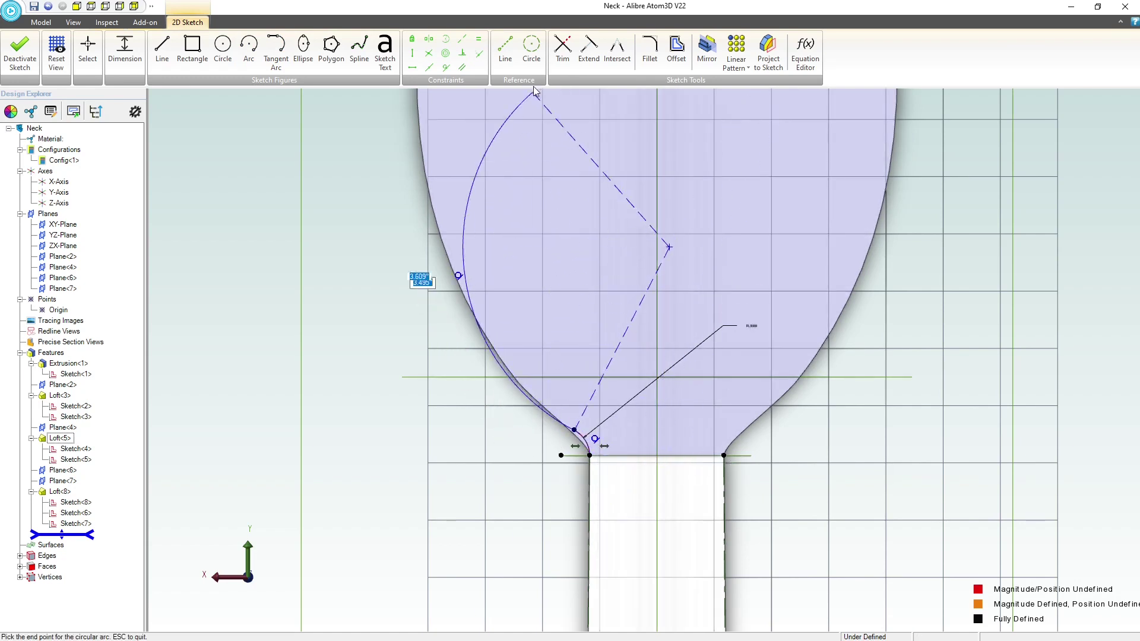
pyautogui.click(529, 247)
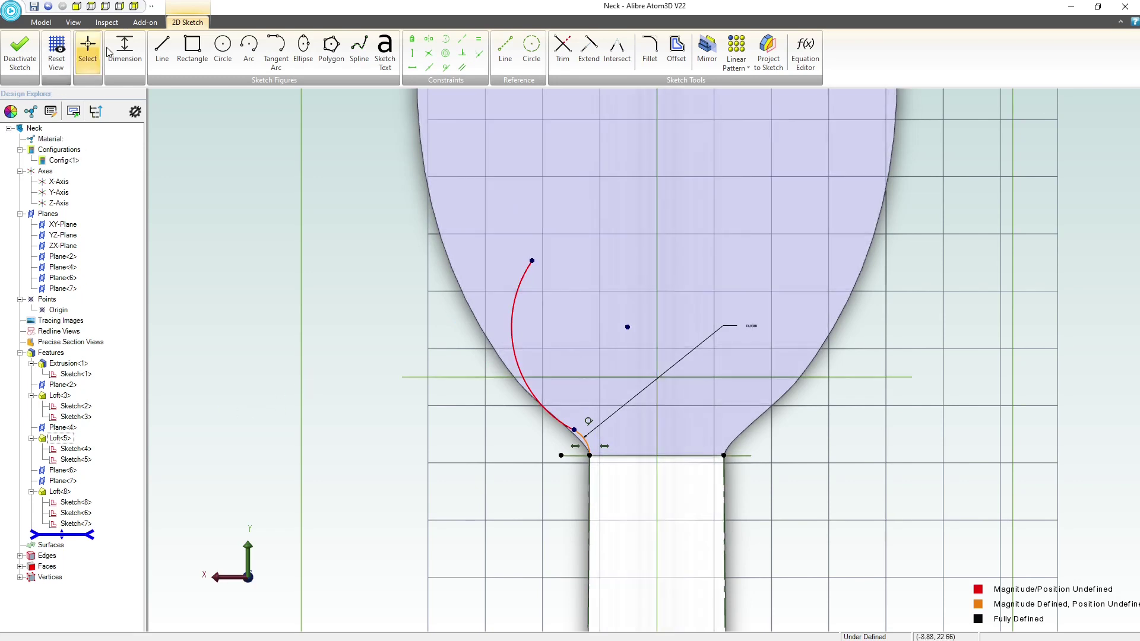
pyautogui.click(88, 47)
pyautogui.click(520, 365)
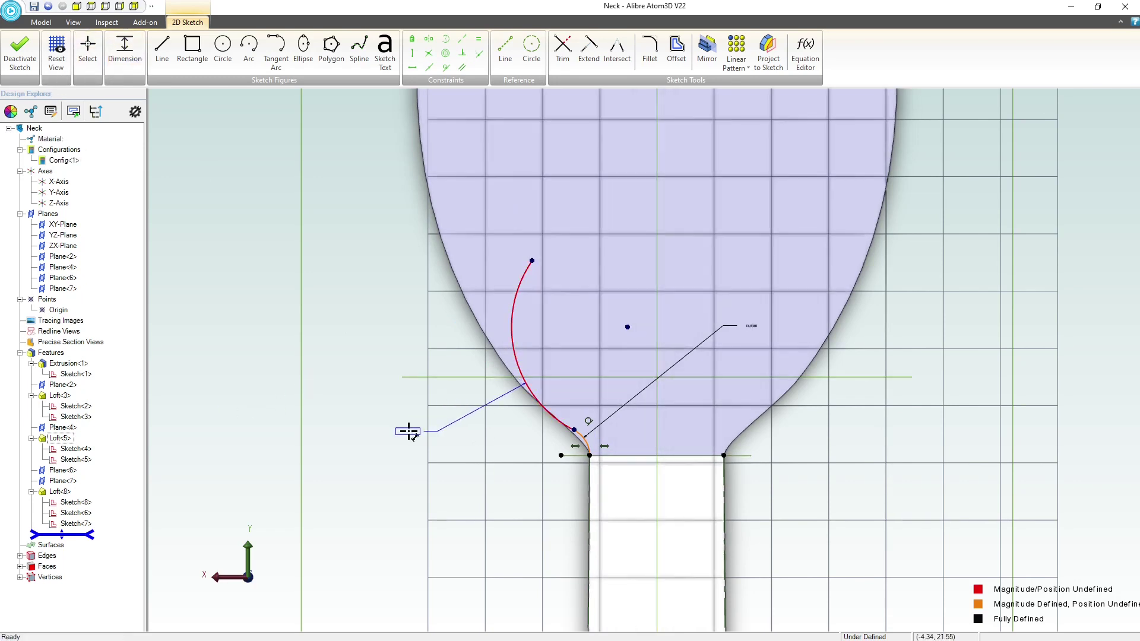
pyautogui.click(409, 434)
pyautogui.press('Return')
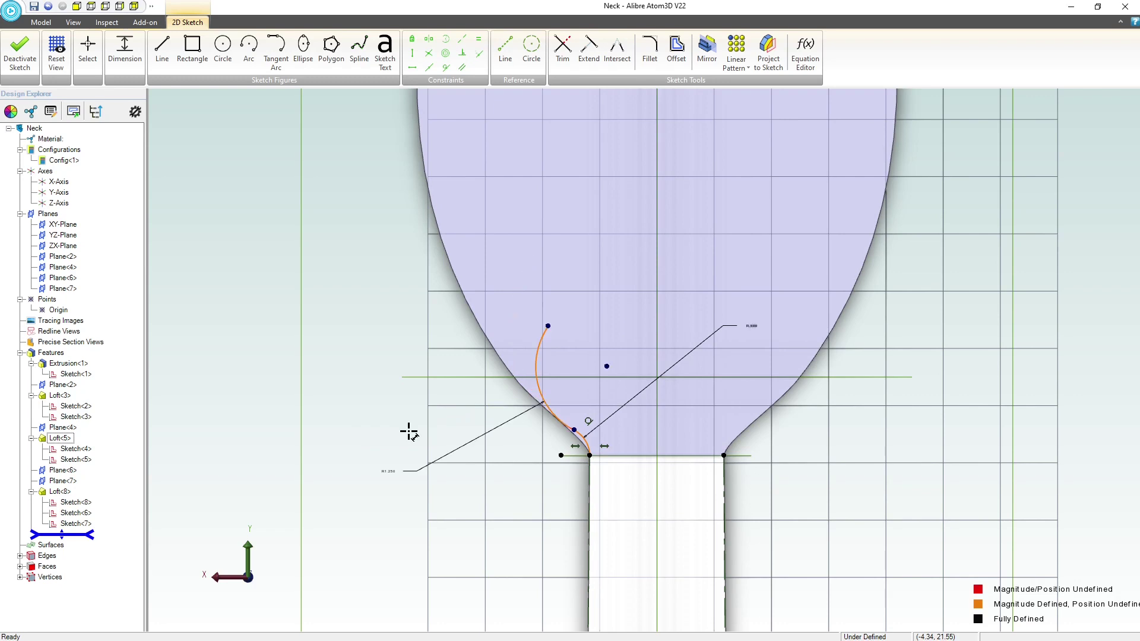
# - Draw a diagonal line from the 1.25" arc's upper end across the head face, and constrain it tangent to that arc
pyautogui.scroll(-1, 218, 326)
pyautogui.click(164, 47)
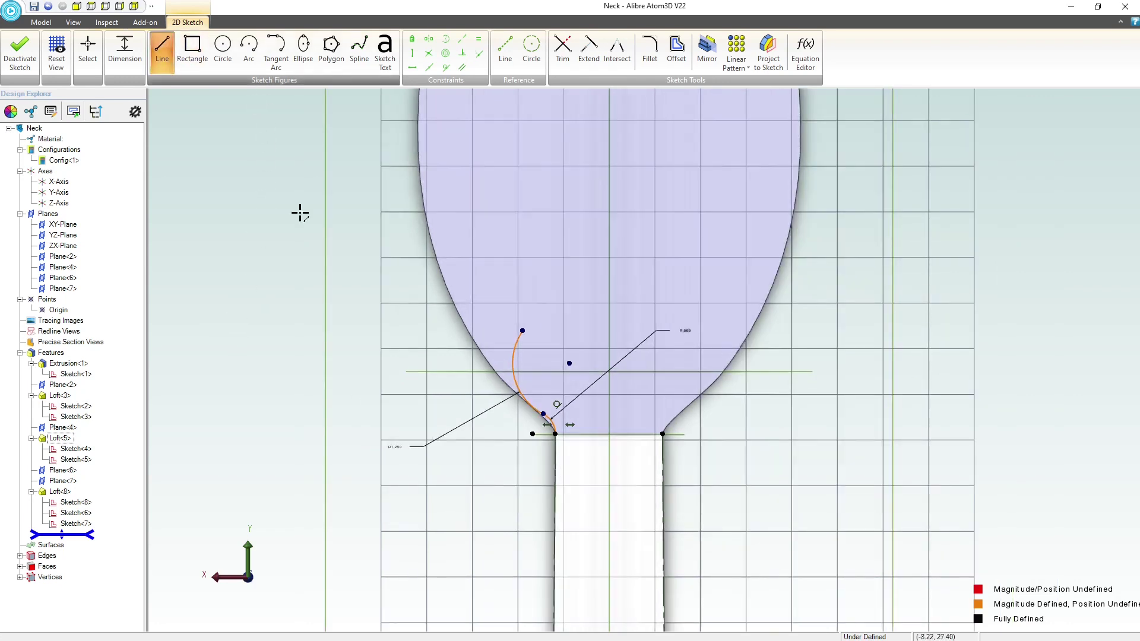
pyautogui.click(682, 139)
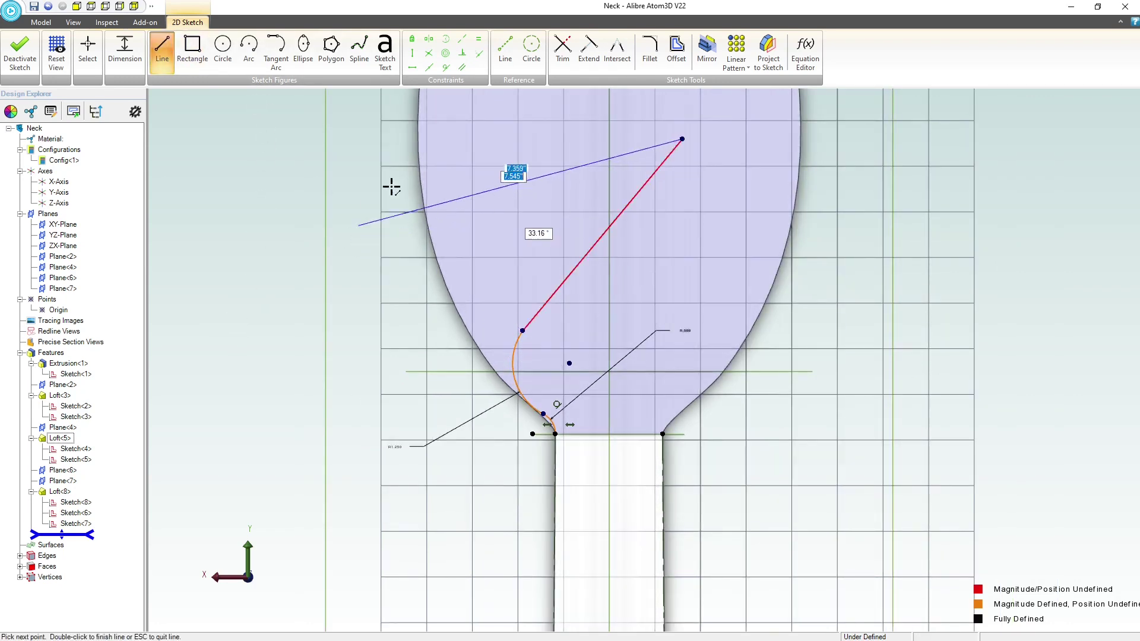
pyautogui.click(447, 68)
pyautogui.click(521, 338)
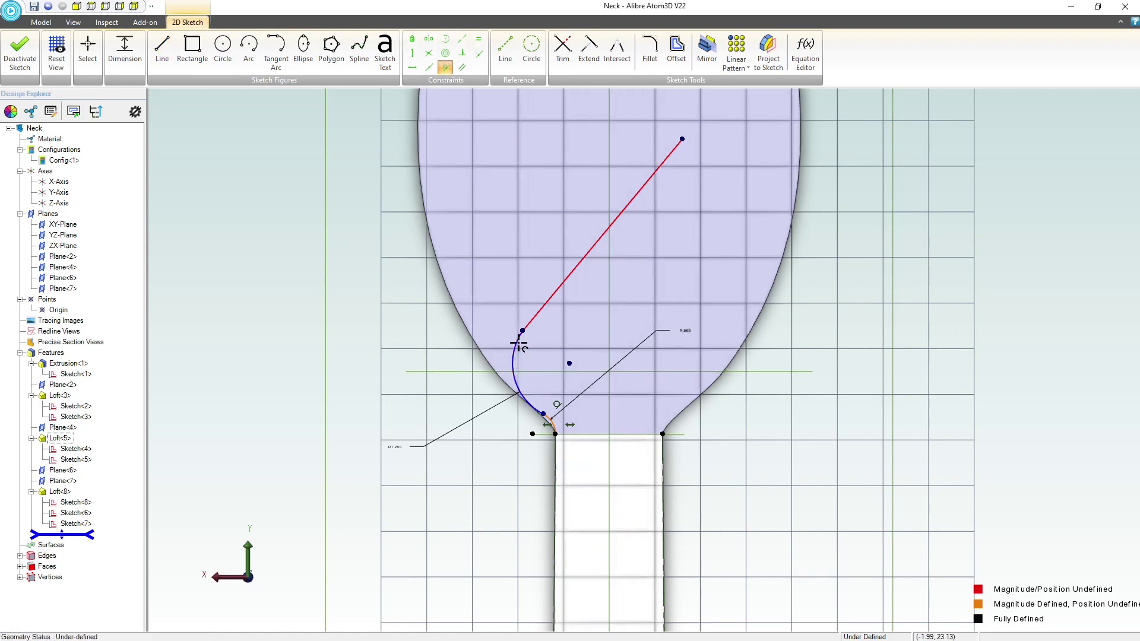
pyautogui.click(529, 323)
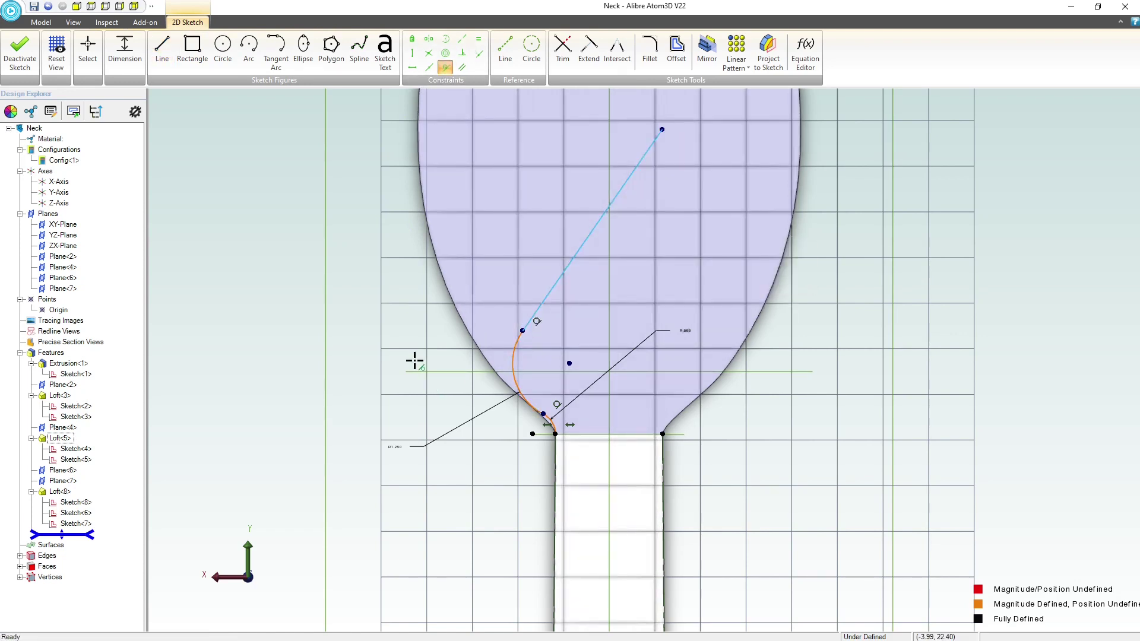
pyautogui.press('Escape')
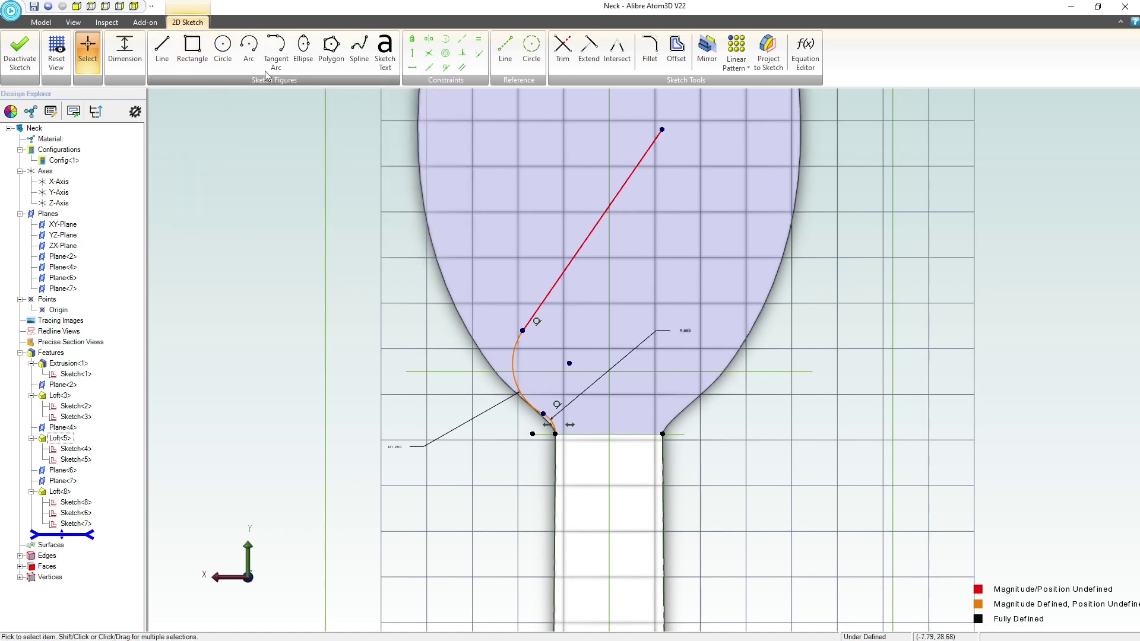
# - Draw a reference line between the neck's two corners and dimension the diagonal line at 57° to it
pyautogui.click(505, 47)
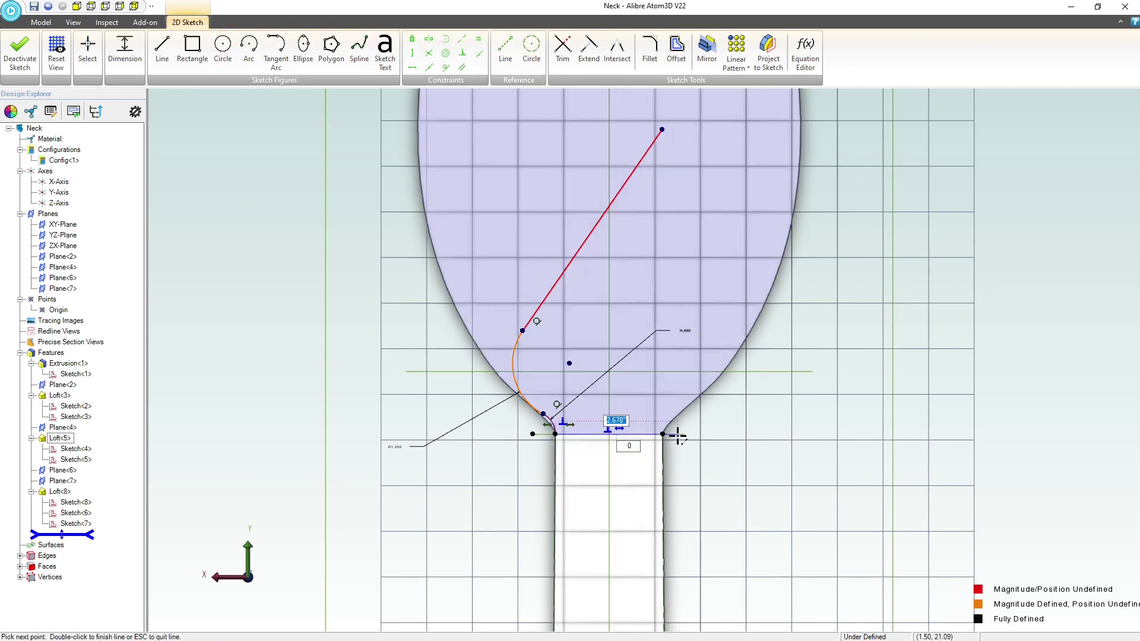
pyautogui.click(662, 434)
pyautogui.click(118, 46)
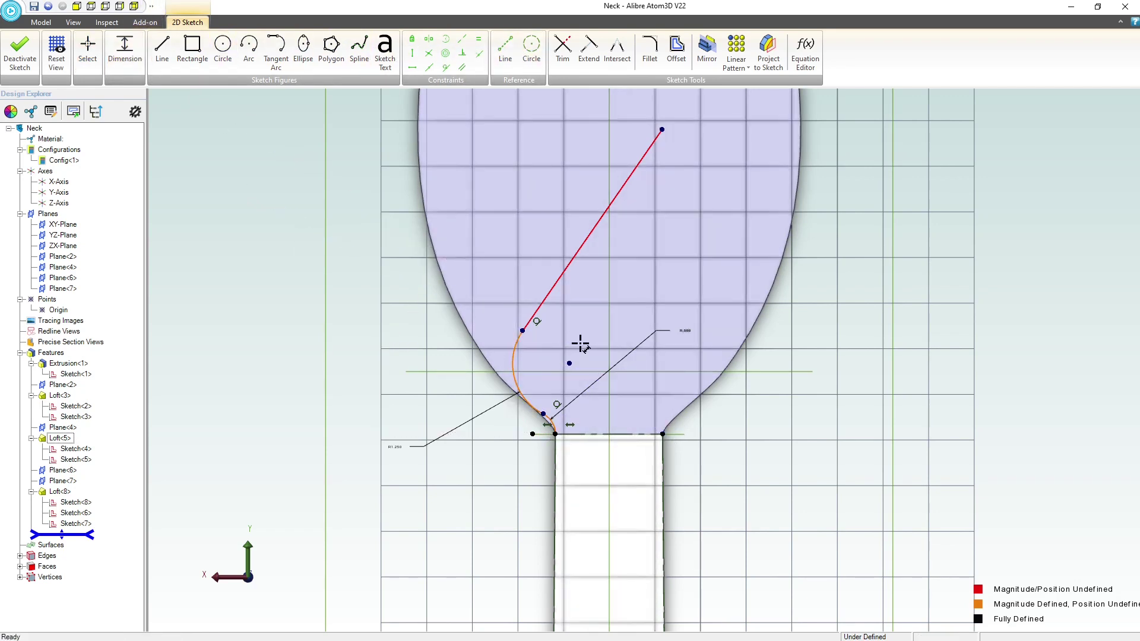
pyautogui.click(570, 271)
pyautogui.click(627, 433)
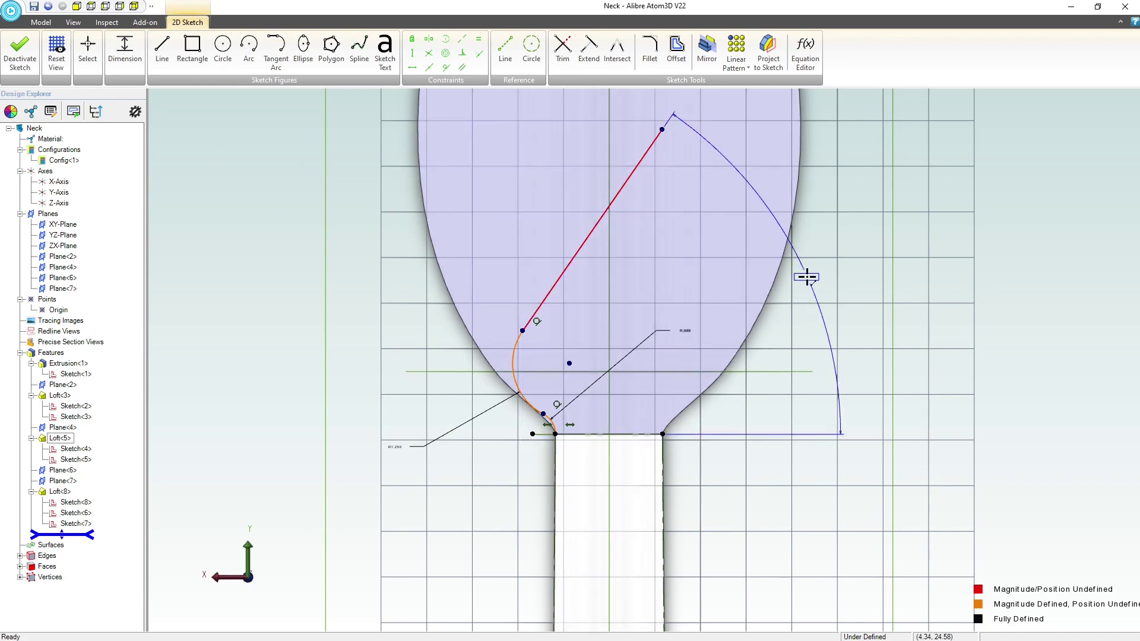
pyautogui.click(809, 281)
pyautogui.write('57')
pyautogui.press('Return')
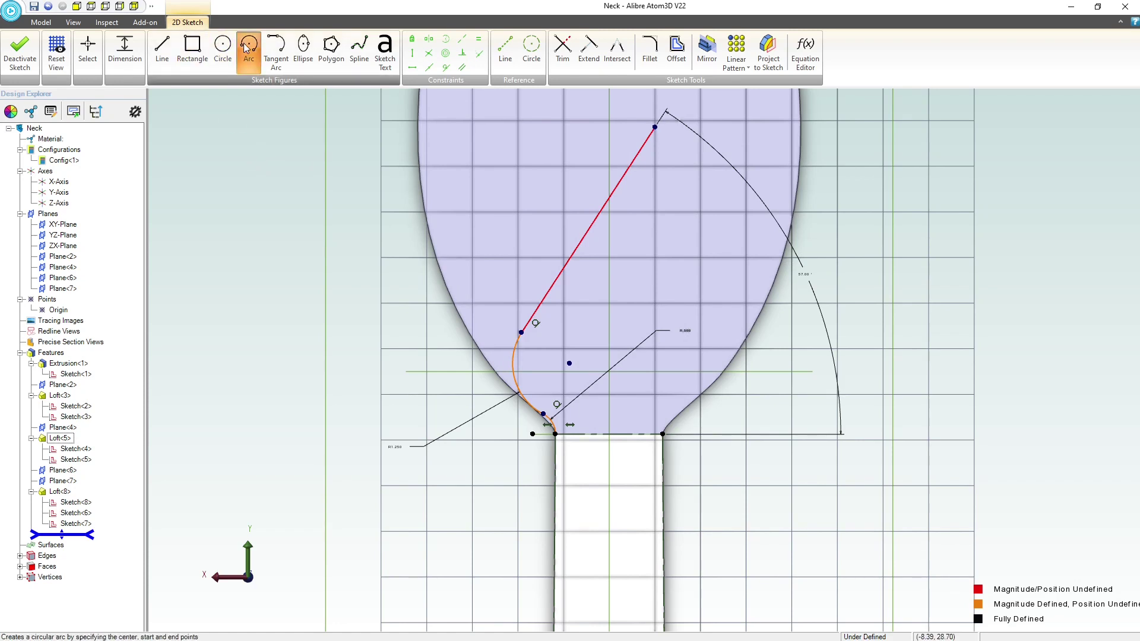
# - Add a tangent arc of about 1.53" radius at the diagonal line's upper end, curving over toward the head's right edge
pyautogui.click(275, 50)
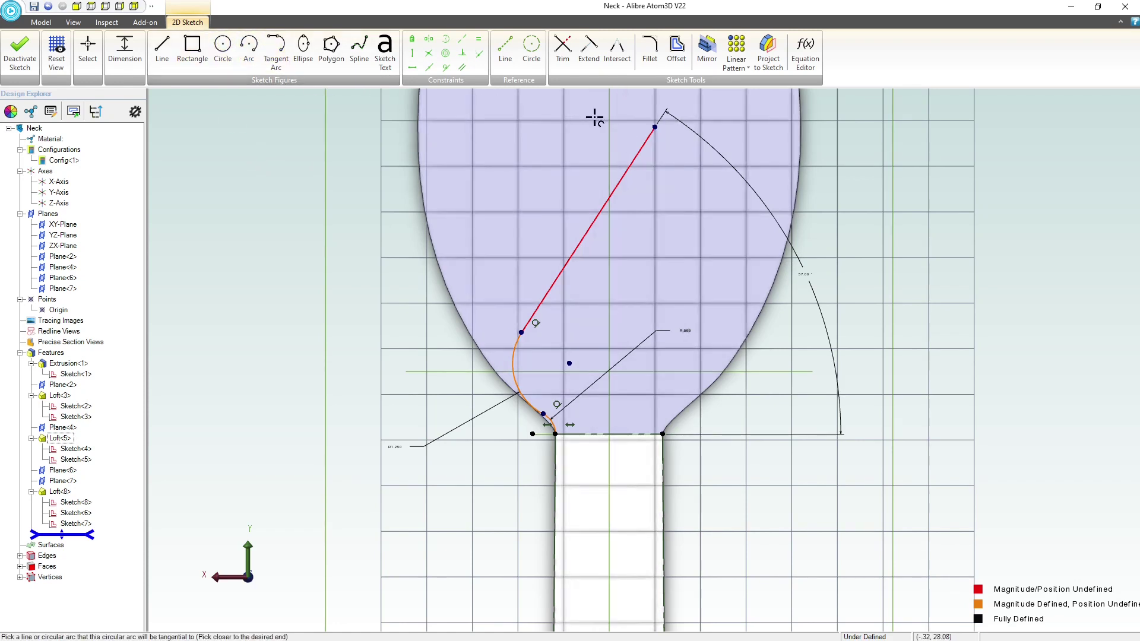
pyautogui.click(656, 127)
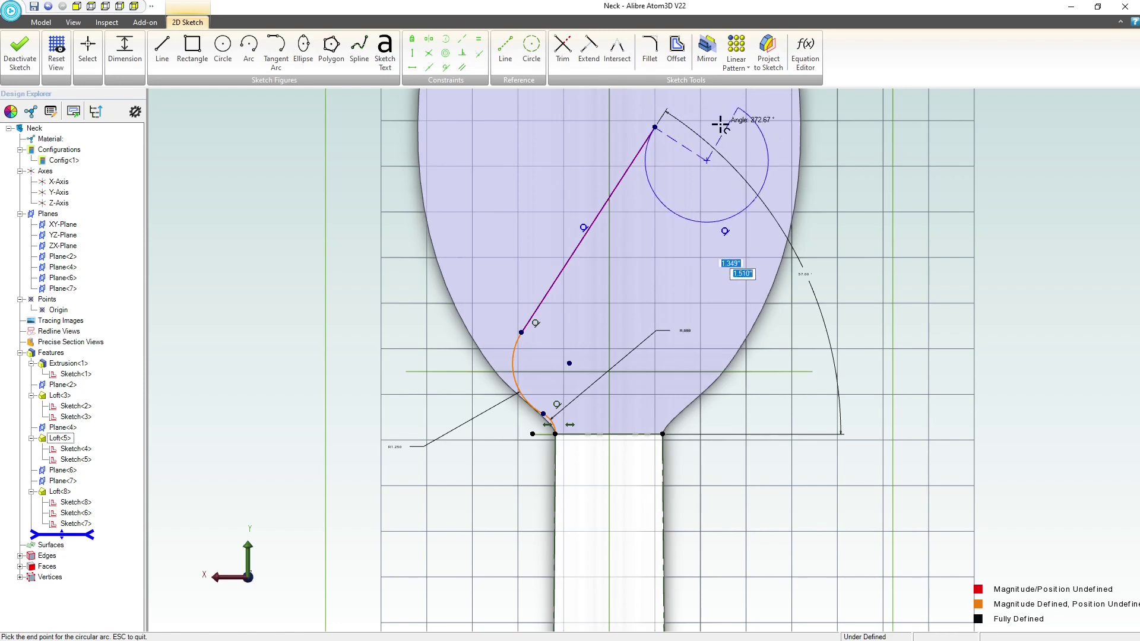
pyautogui.click(782, 180)
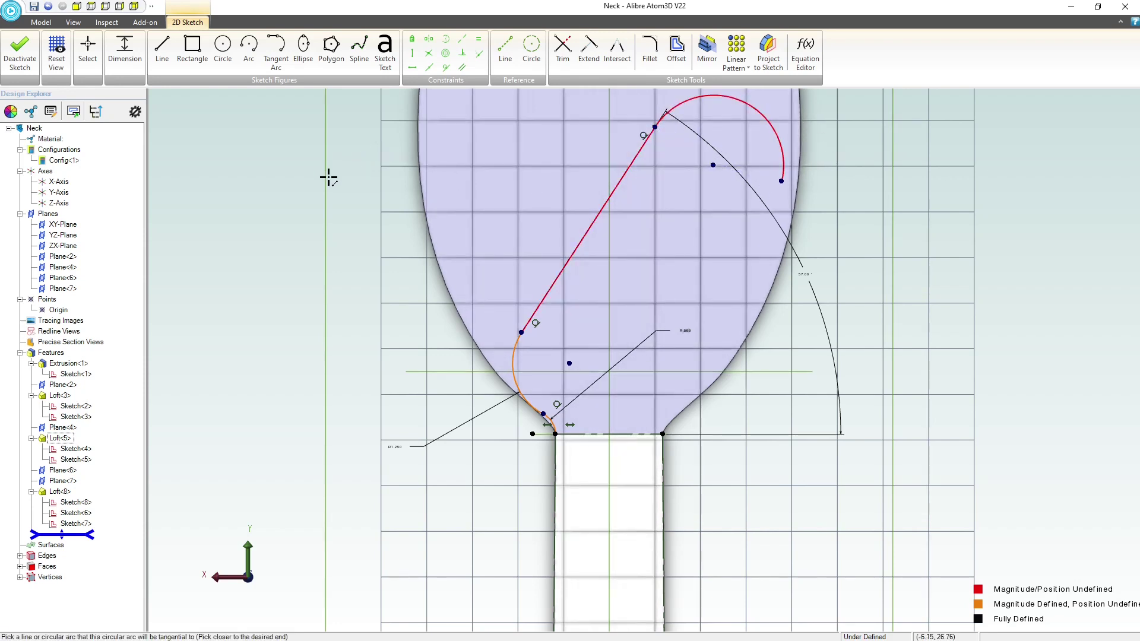
# - Draw two reference lines joining the tip arc's start point, centre and end point
pyautogui.click(505, 50)
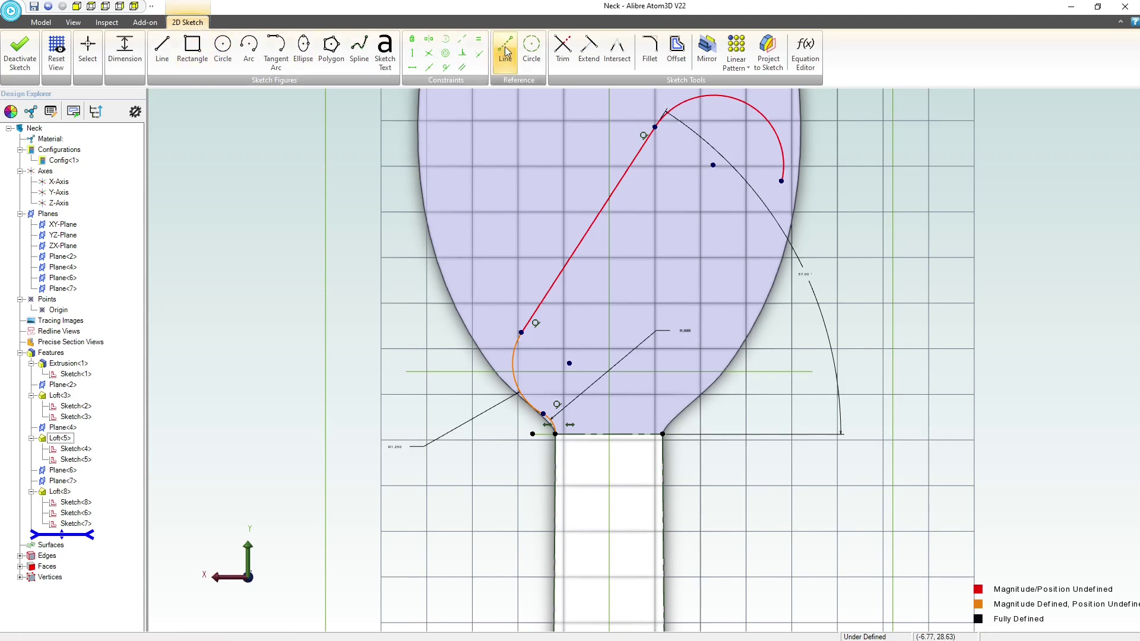
pyautogui.click(656, 127)
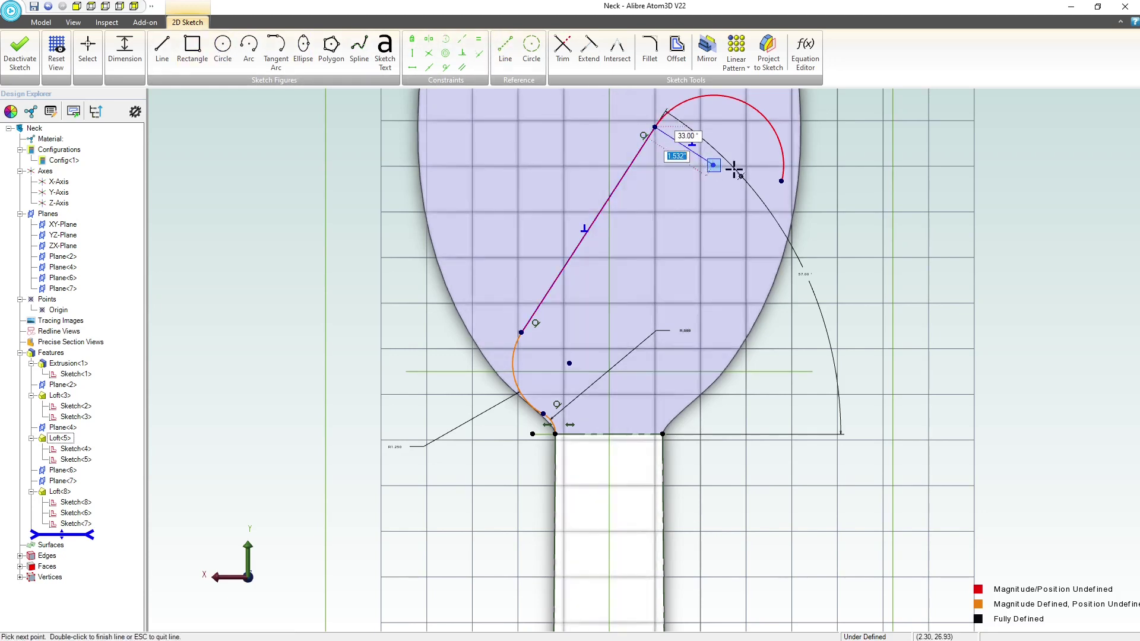
pyautogui.press('Escape')
pyautogui.press('Escape')
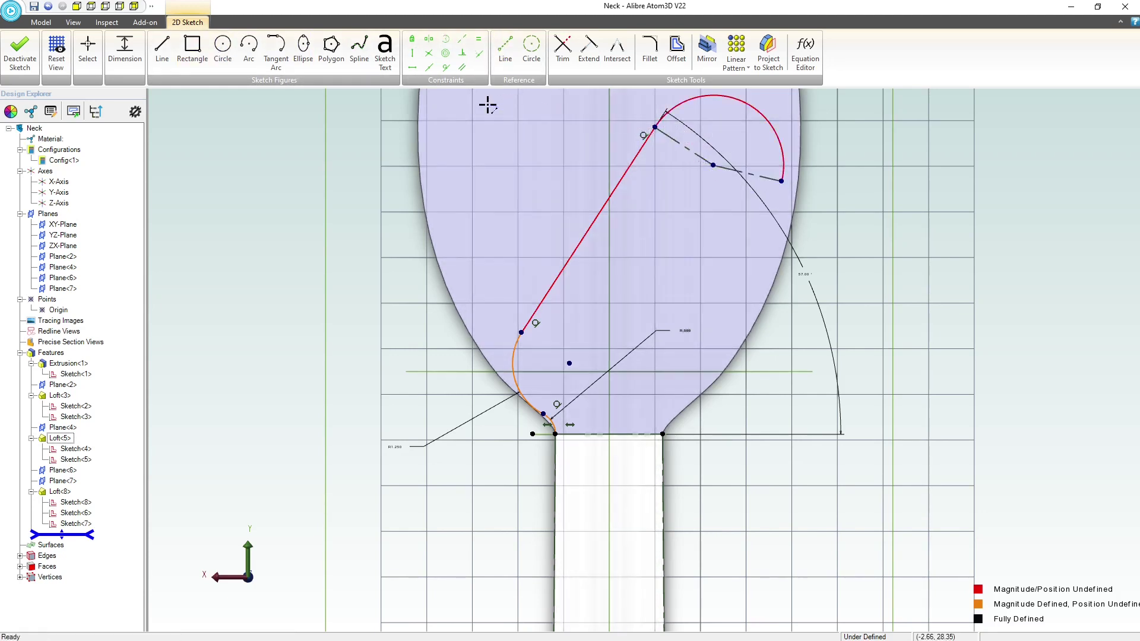
pyautogui.click(428, 69)
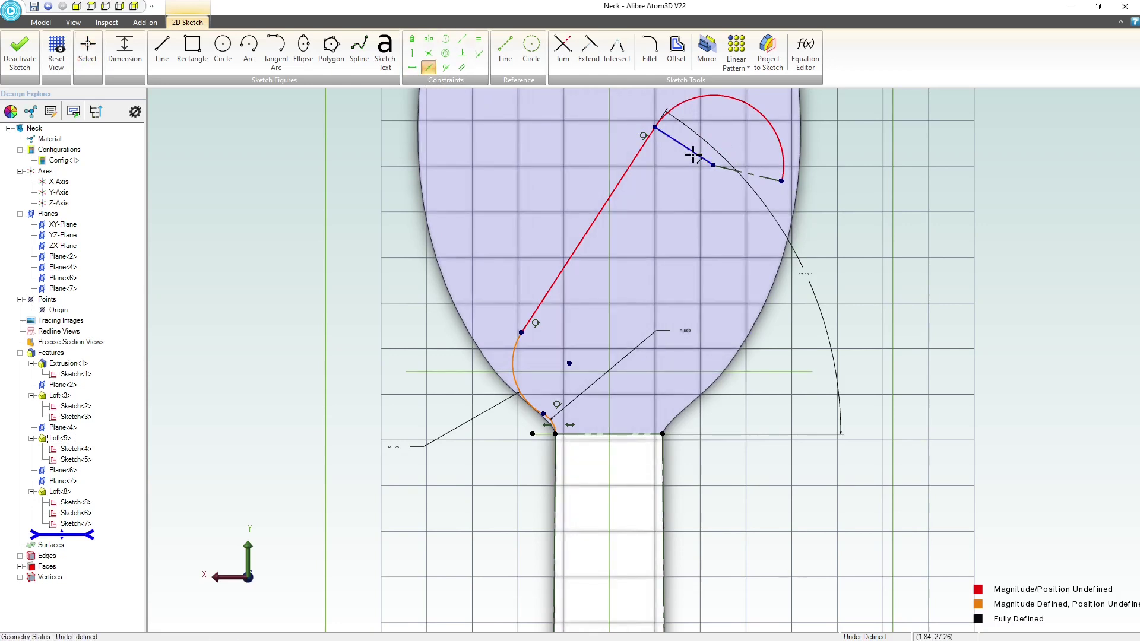
pyautogui.click(748, 174)
pyautogui.click(763, 177)
pyautogui.click(688, 148)
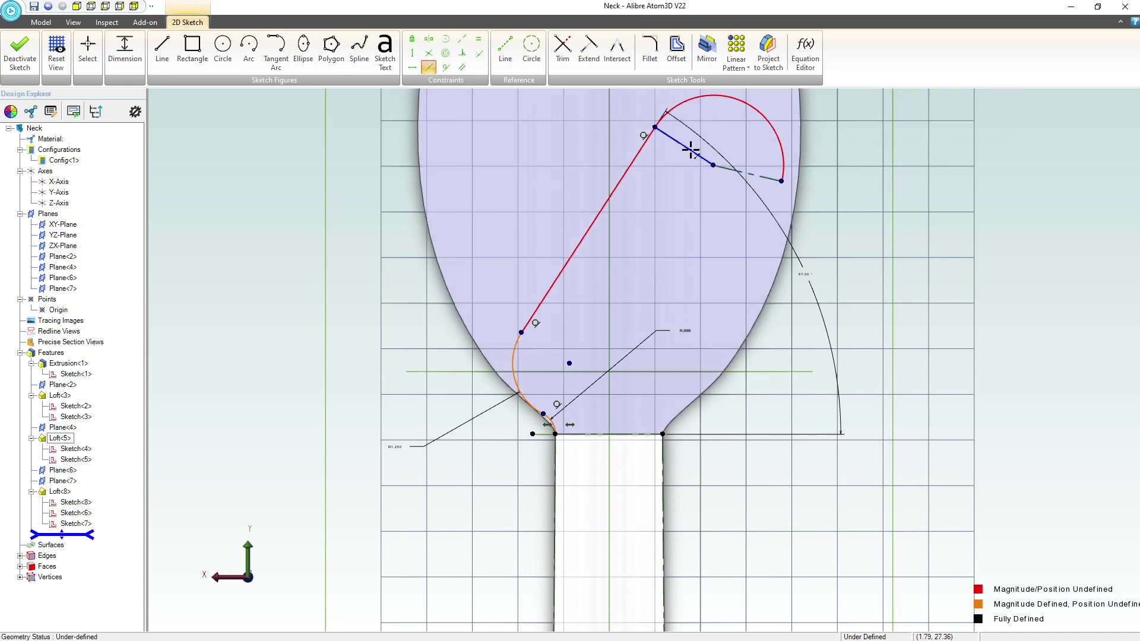
# - Constrain the tip arc's two reference lines parallel to each other
pyautogui.scroll(3, 724, 171)
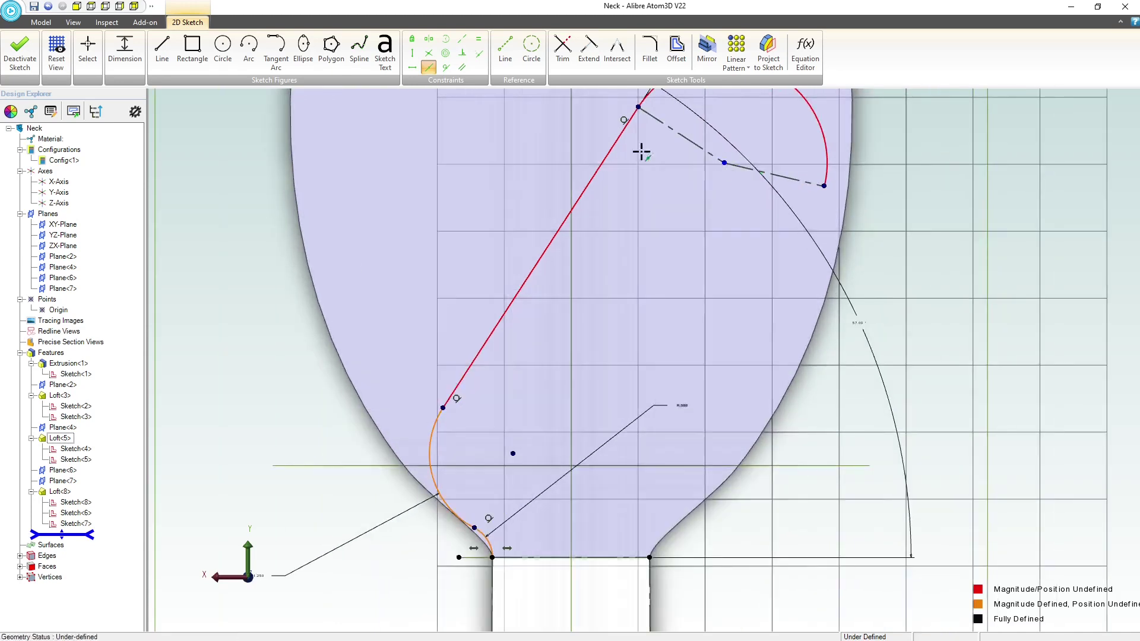
pyautogui.click(461, 71)
pyautogui.click(680, 131)
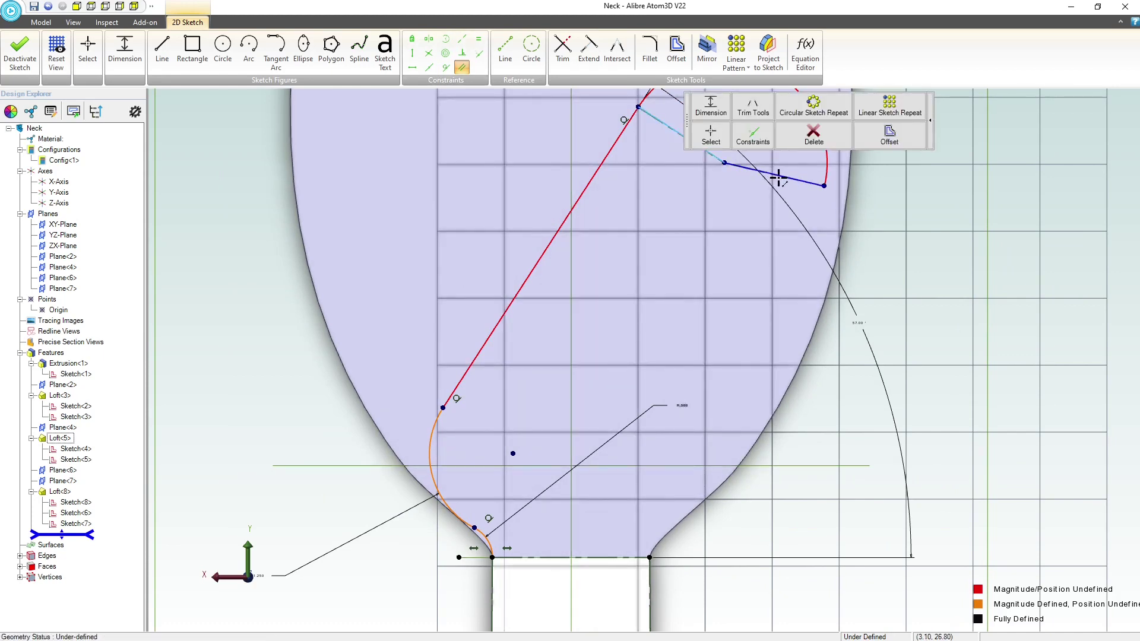
pyautogui.click(771, 172)
pyautogui.press('Escape')
pyautogui.scroll(-1, 639, 224)
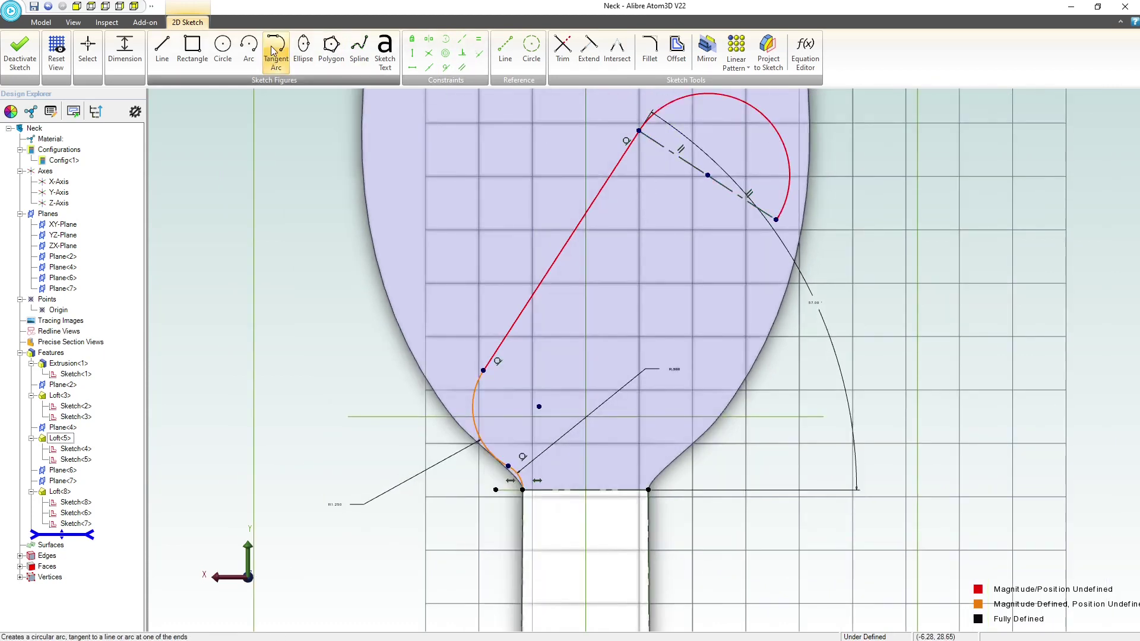
# - Draw three chained tangent arcs in an alternating S-curve from the tip arc's end down to the neck's right corner
pyautogui.click(275, 52)
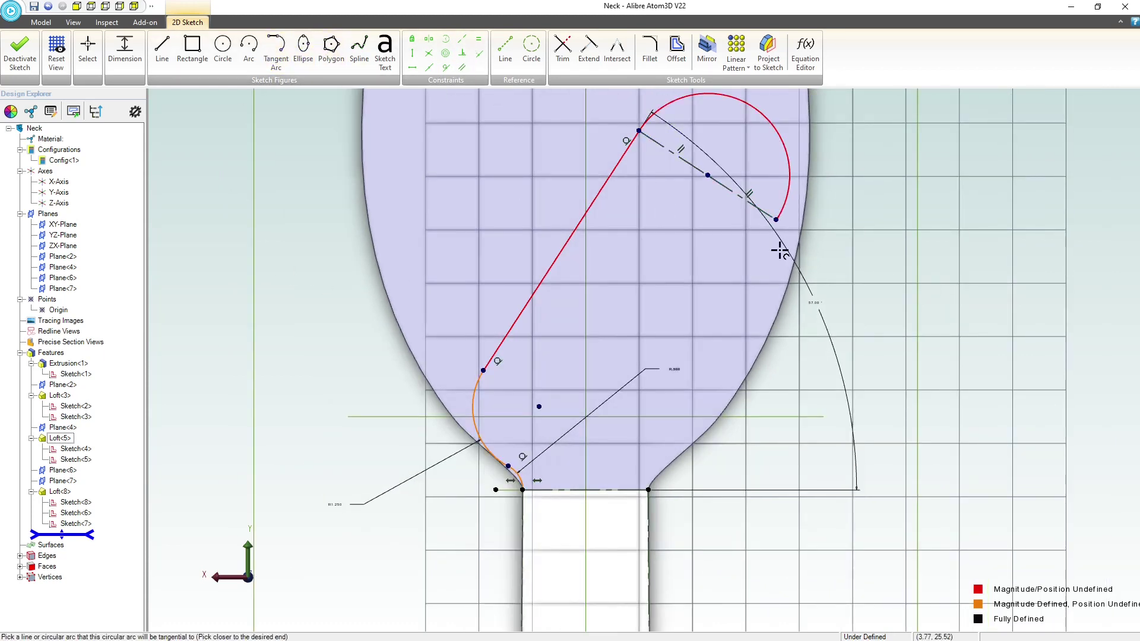
pyautogui.click(776, 220)
pyautogui.click(749, 303)
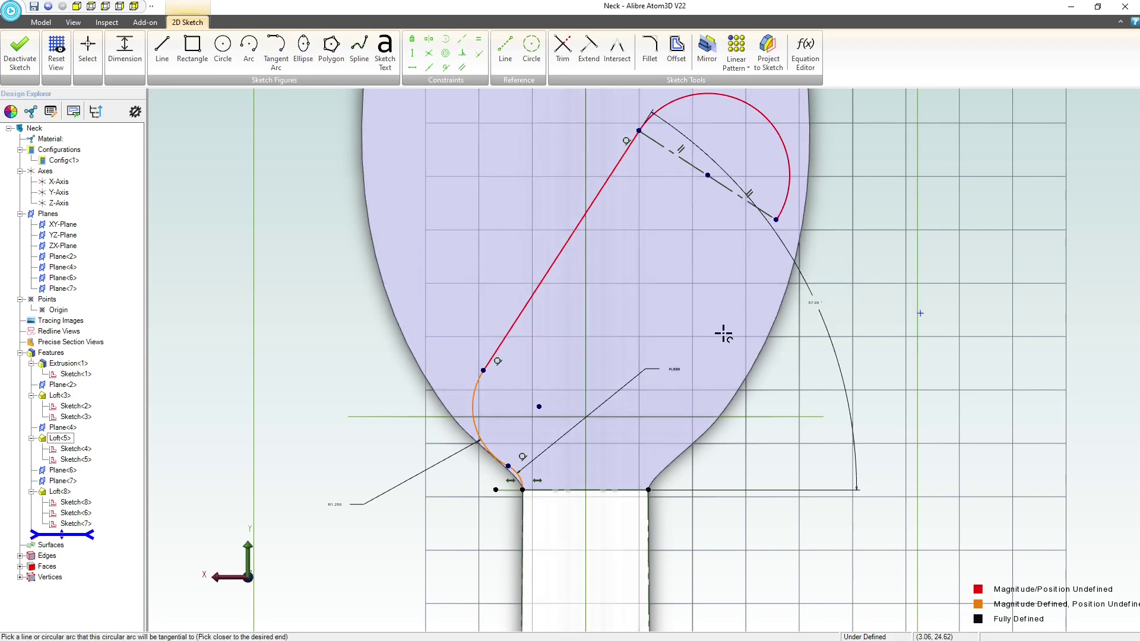
pyautogui.click(749, 304)
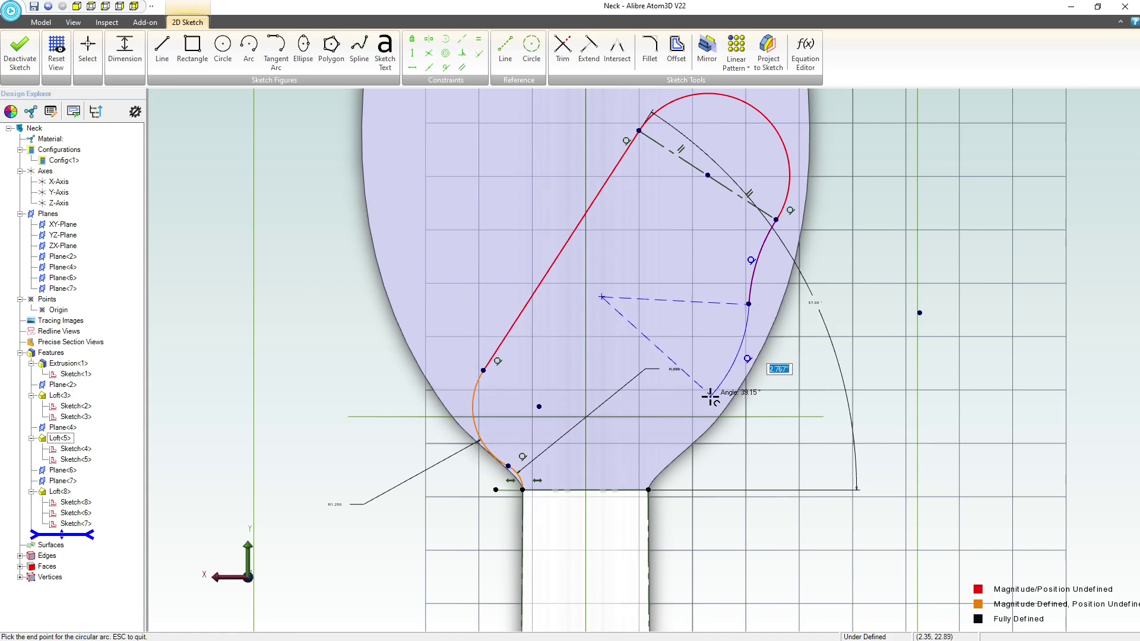
pyautogui.click(691, 428)
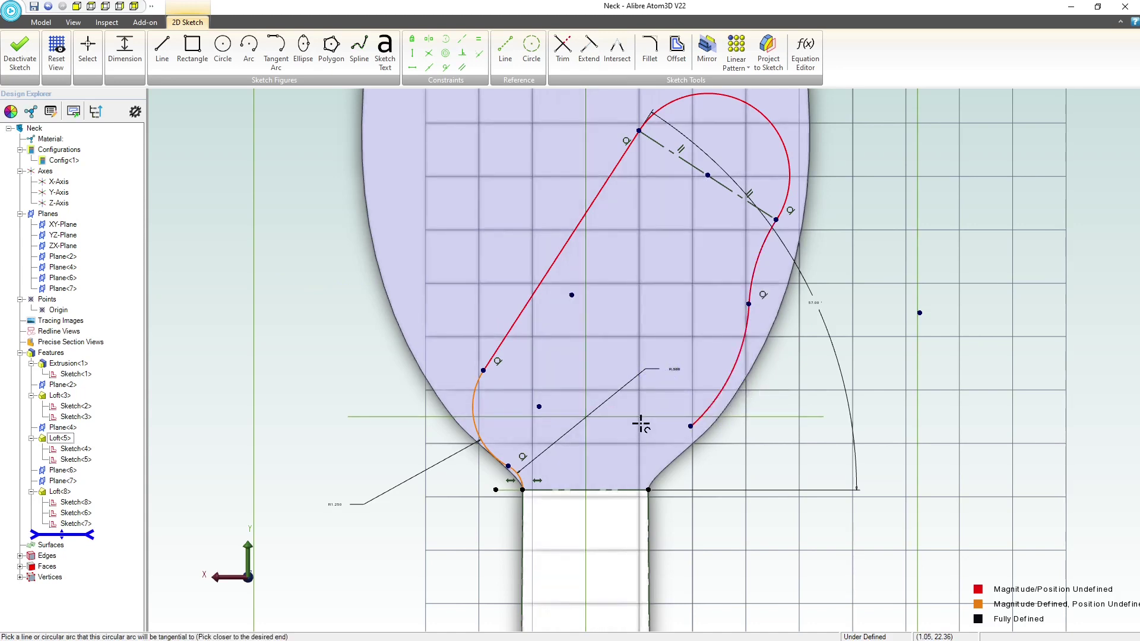
pyautogui.click(689, 425)
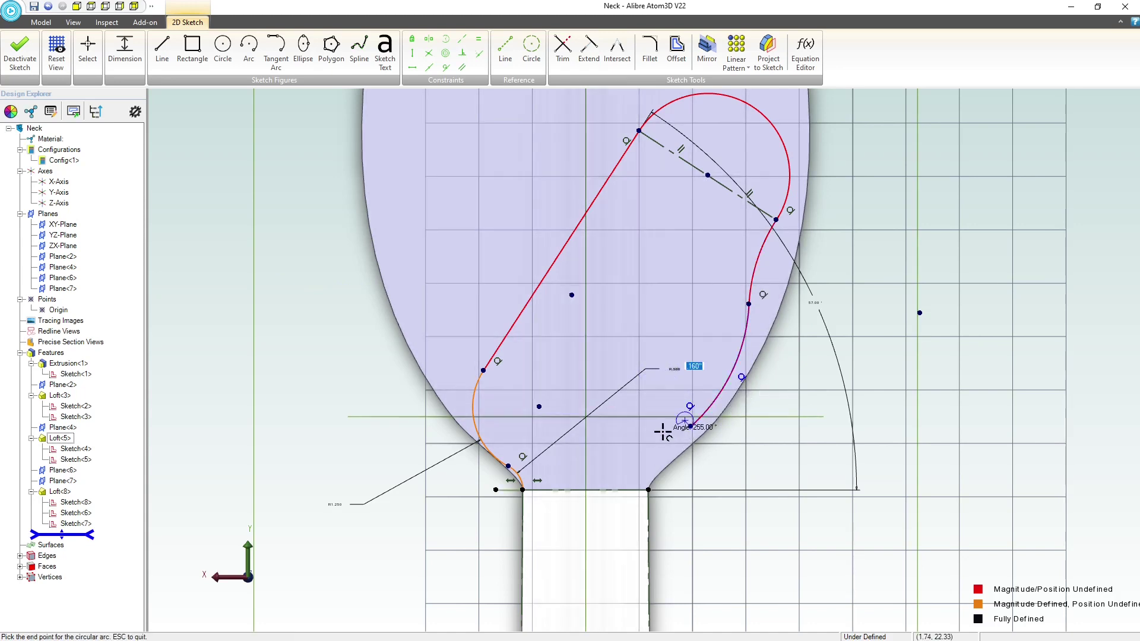
pyautogui.click(648, 488)
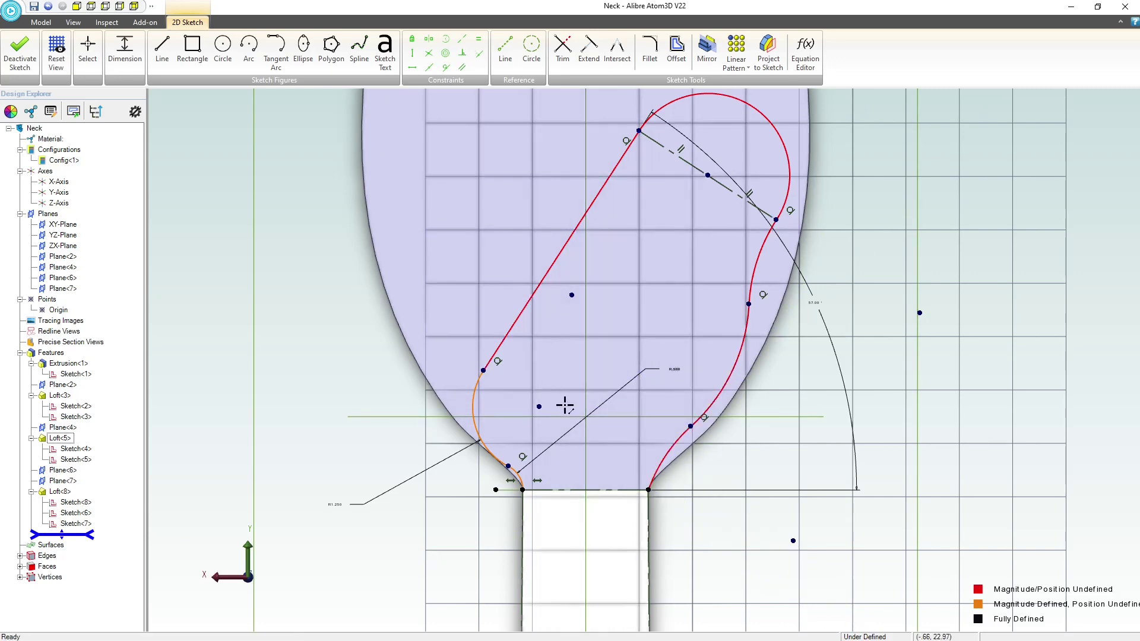
# - Constrain the centre of the lowest right-side arc horizontal with the neck's right corner
pyautogui.press('Escape')
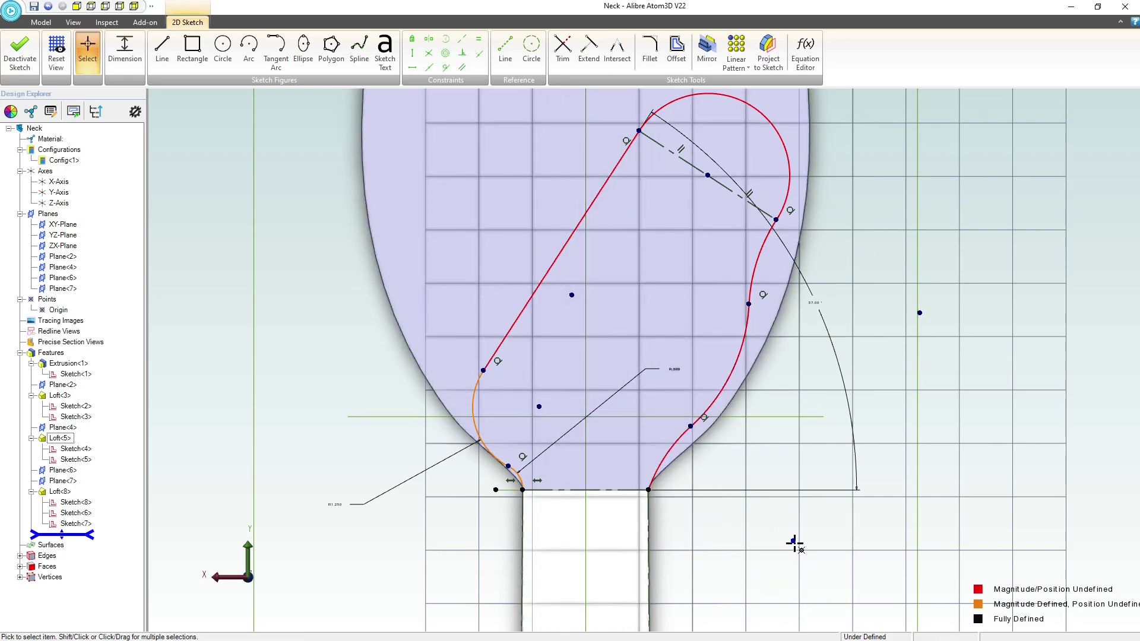
pyautogui.click(649, 490)
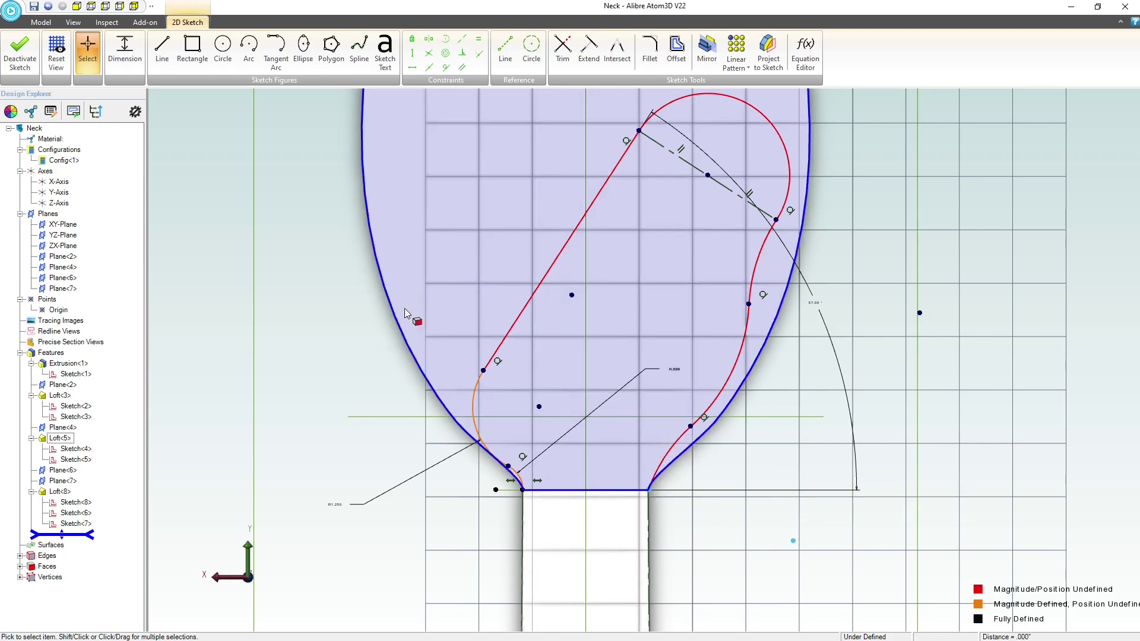
pyautogui.click(412, 68)
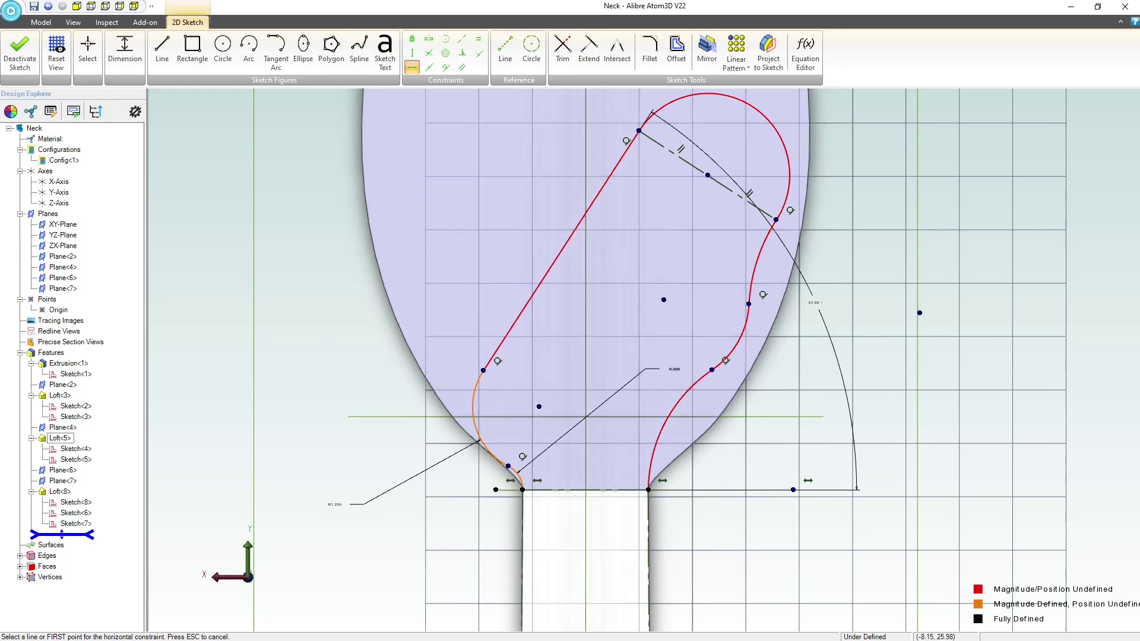
# - Set the radius of the arc just below the tip arc to 4.3" and the radius of the following arc to 3.85"
pyautogui.click(125, 46)
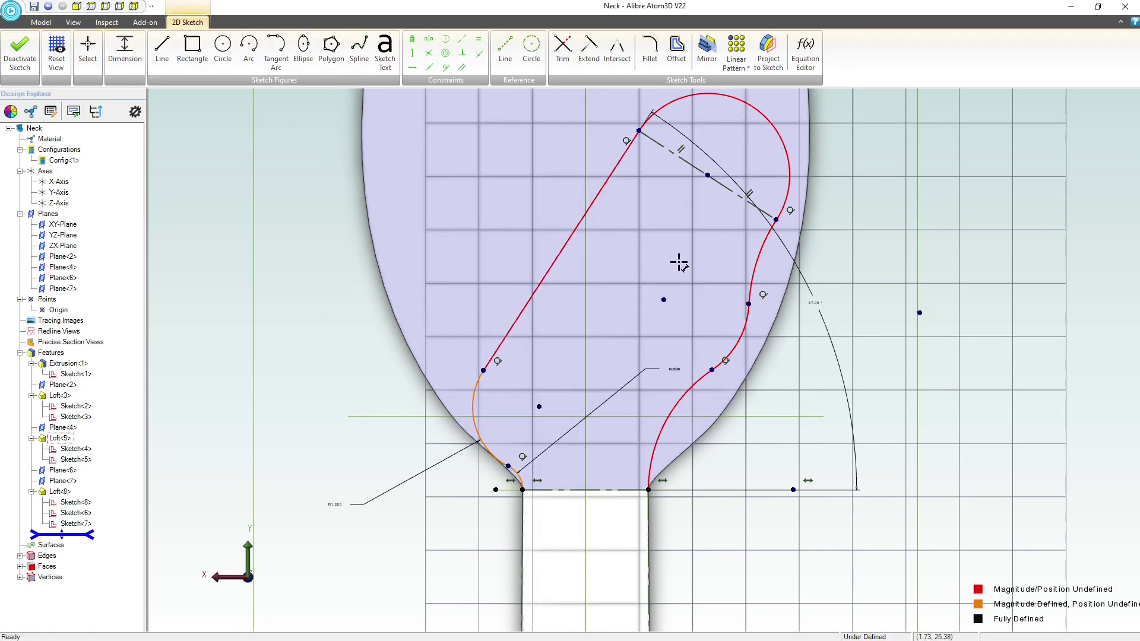
pyautogui.click(661, 250)
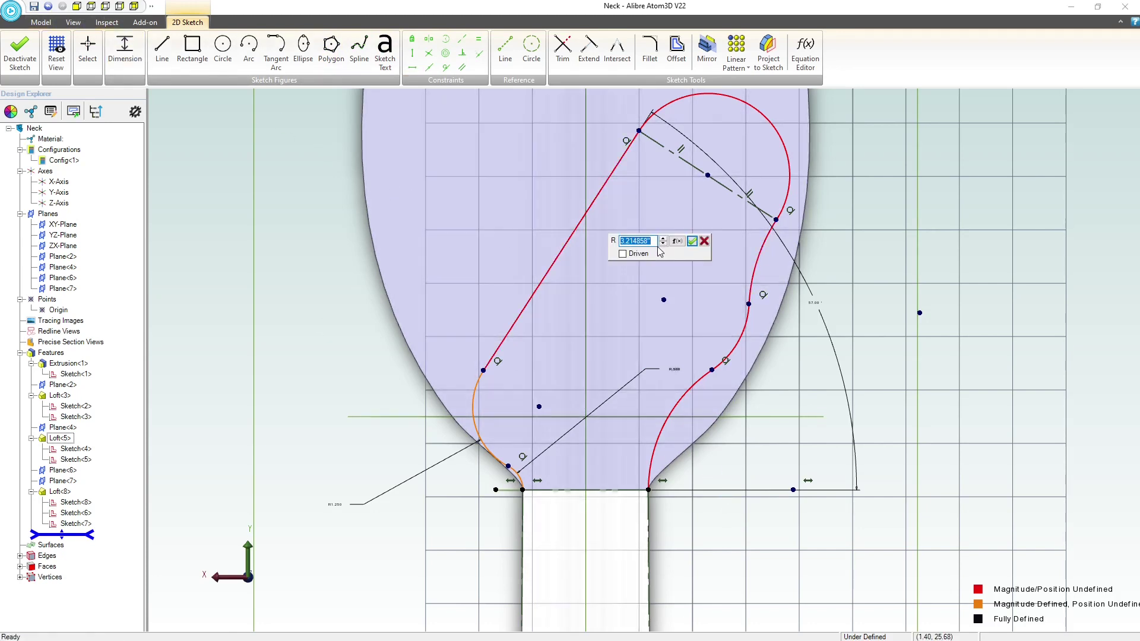
pyautogui.write('4.388')
pyautogui.press('Return')
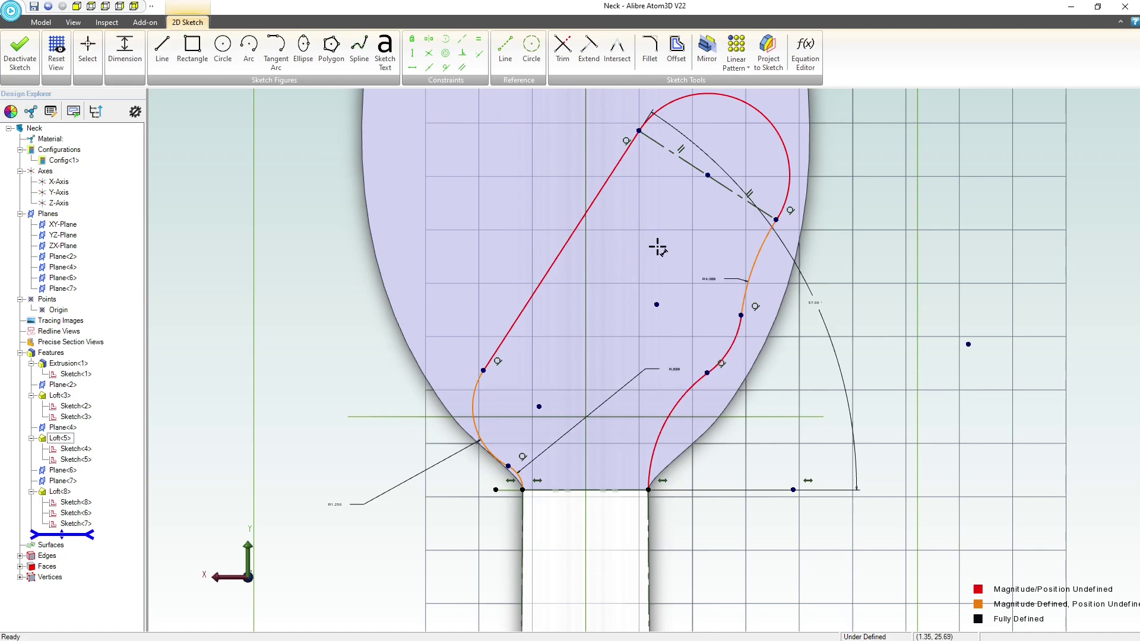
pyautogui.click(737, 337)
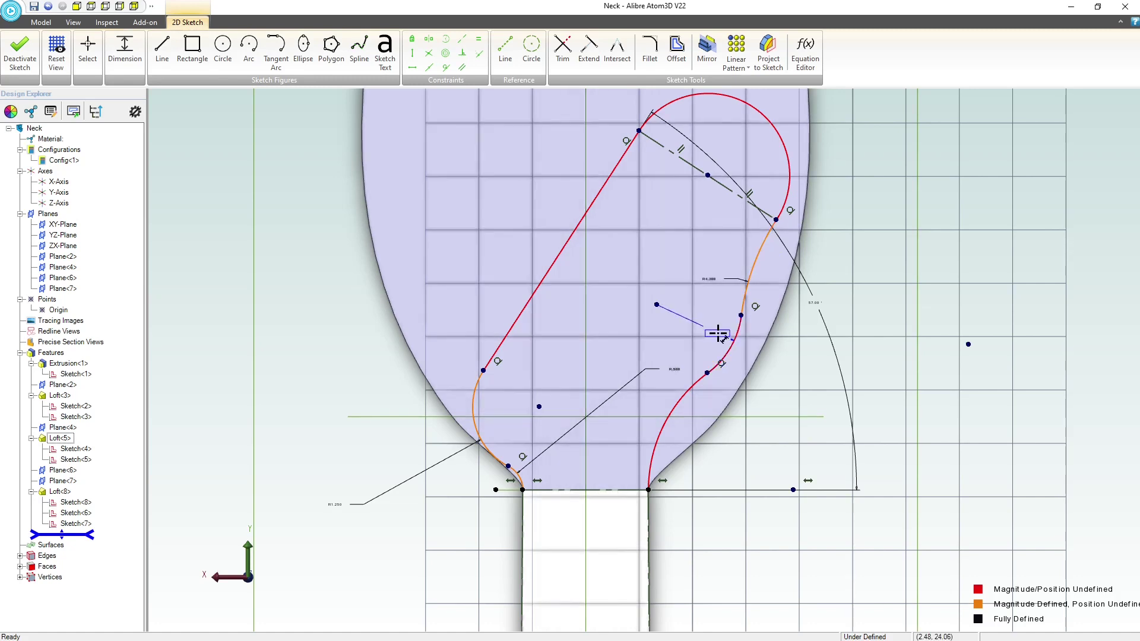
pyautogui.click(719, 336)
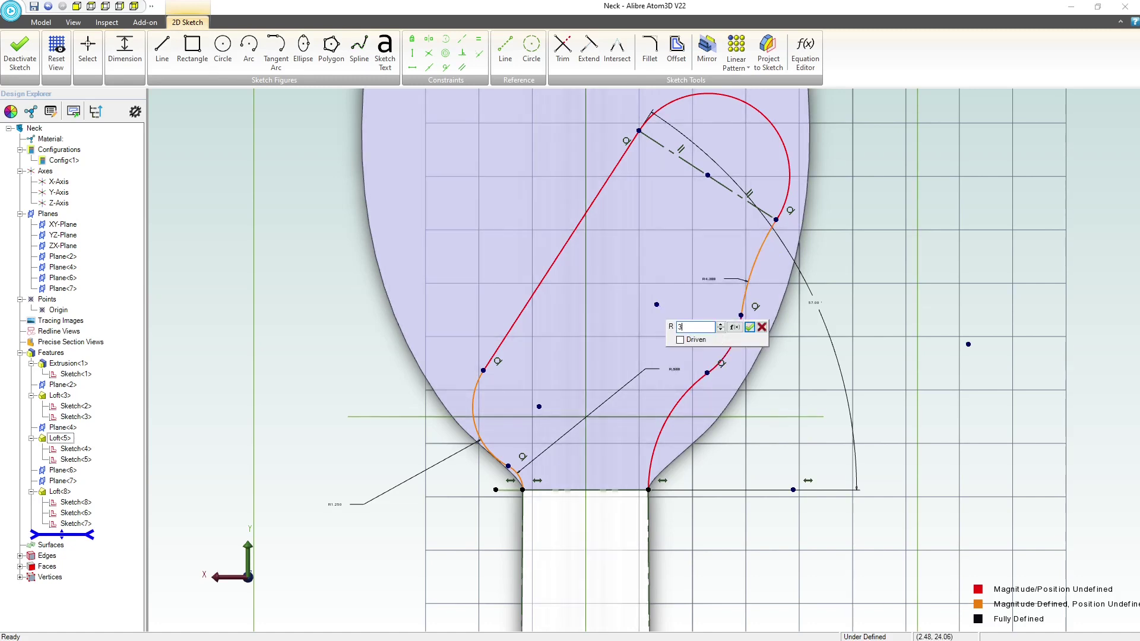
pyautogui.write('3.35')
pyautogui.press('Return')
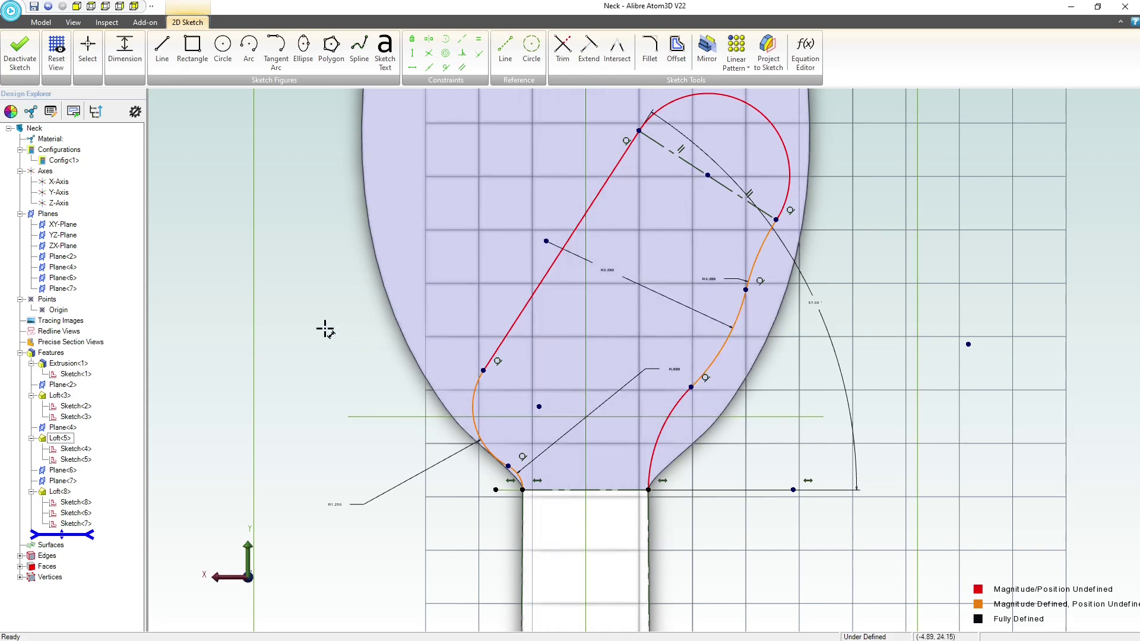
pyautogui.click(697, 172)
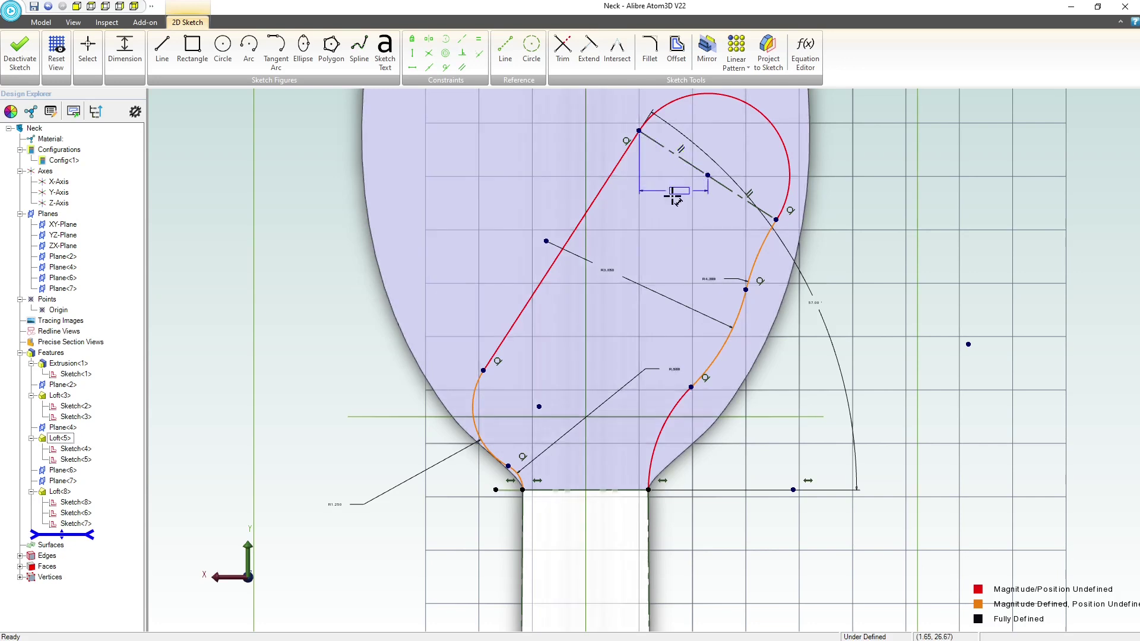
pyautogui.click(675, 201)
pyautogui.click(712, 193)
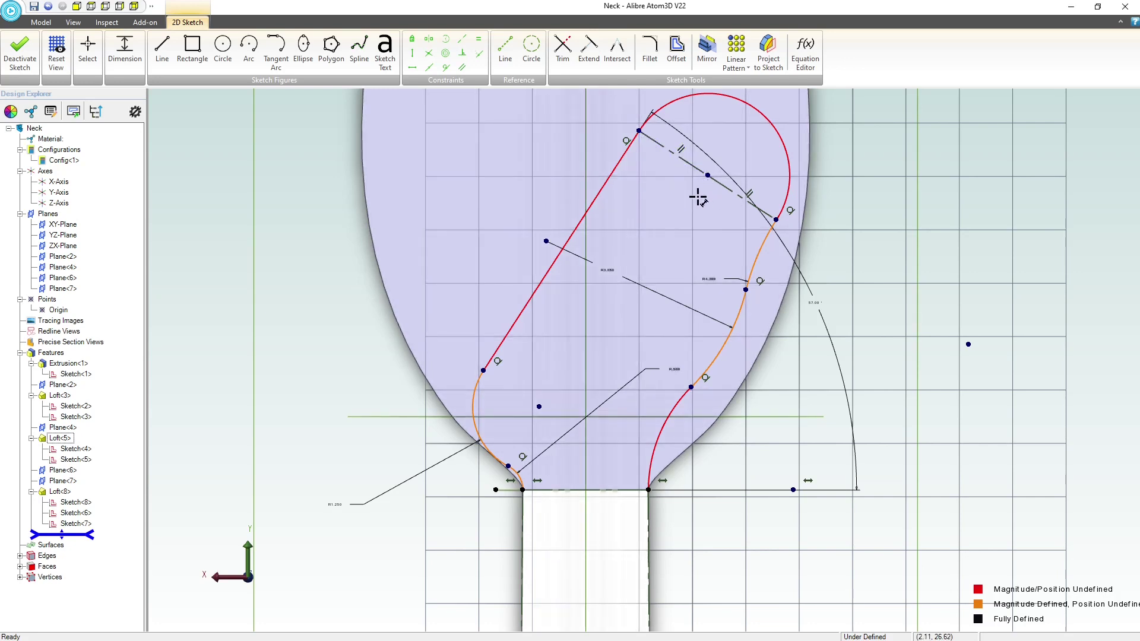
# - Dimension the reference line from the diagonal line's end to the tip arc's centre at 1", and move that centre up and outward
pyautogui.click(687, 162)
pyautogui.click(654, 177)
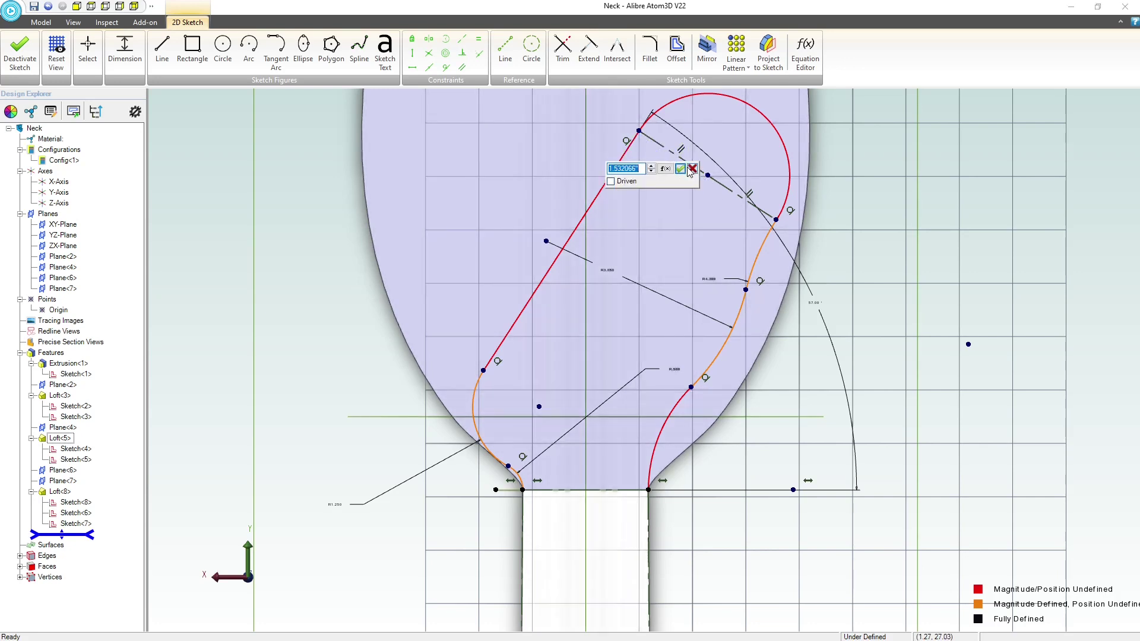
pyautogui.write('1')
pyautogui.press('Return')
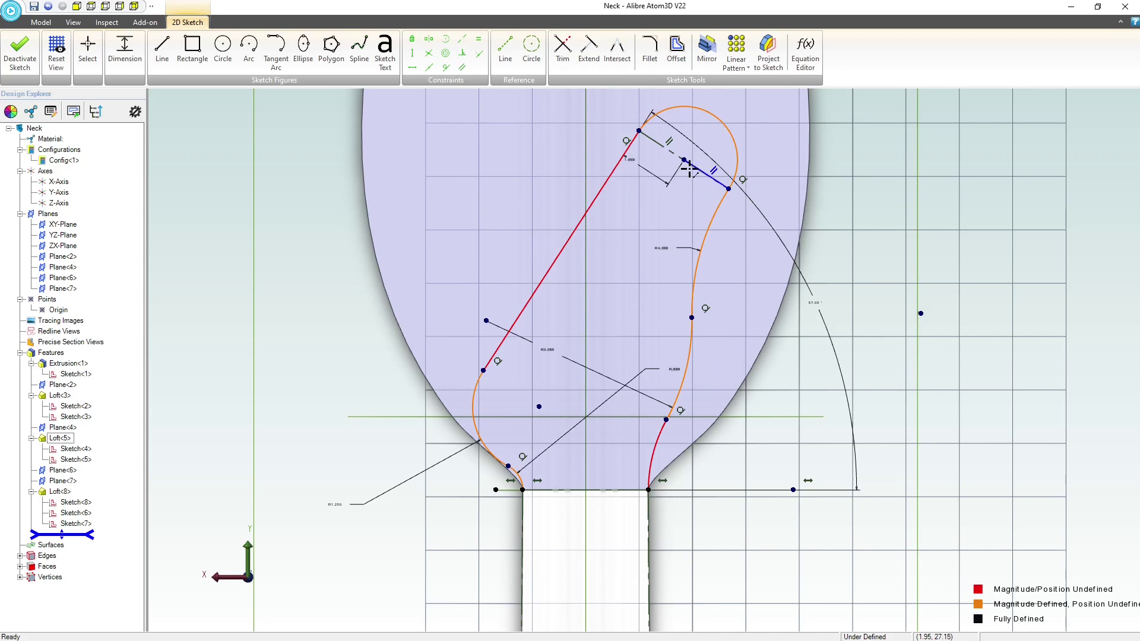
pyautogui.moveTo(682, 159); pyautogui.dragTo(740, 120)
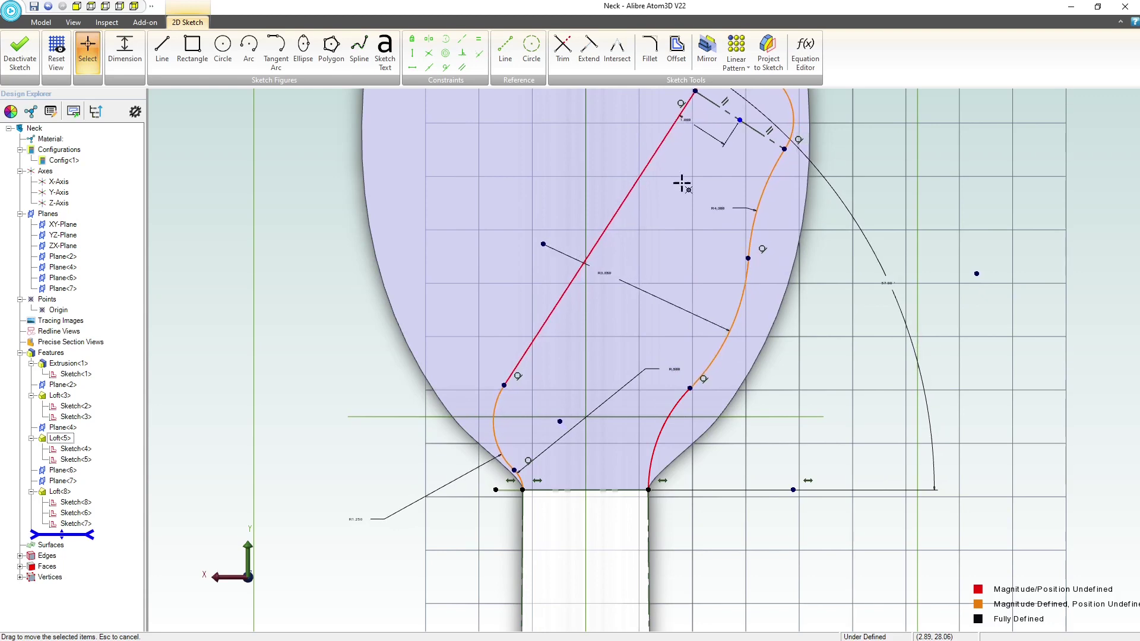
# - Nudge the tip arc's centre inward and dimension its vertical distance from the neck's right corner at 6.8"
pyautogui.scroll(-3, 631, 314)
pyautogui.scroll(2, 636, 169)
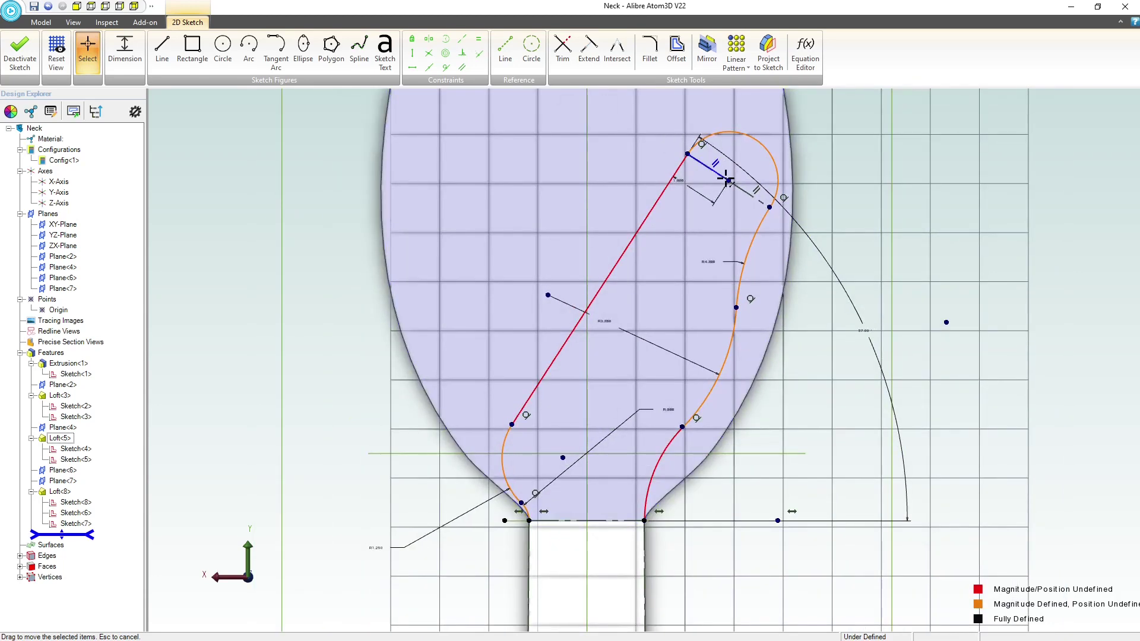
pyautogui.moveTo(727, 181); pyautogui.dragTo(722, 187)
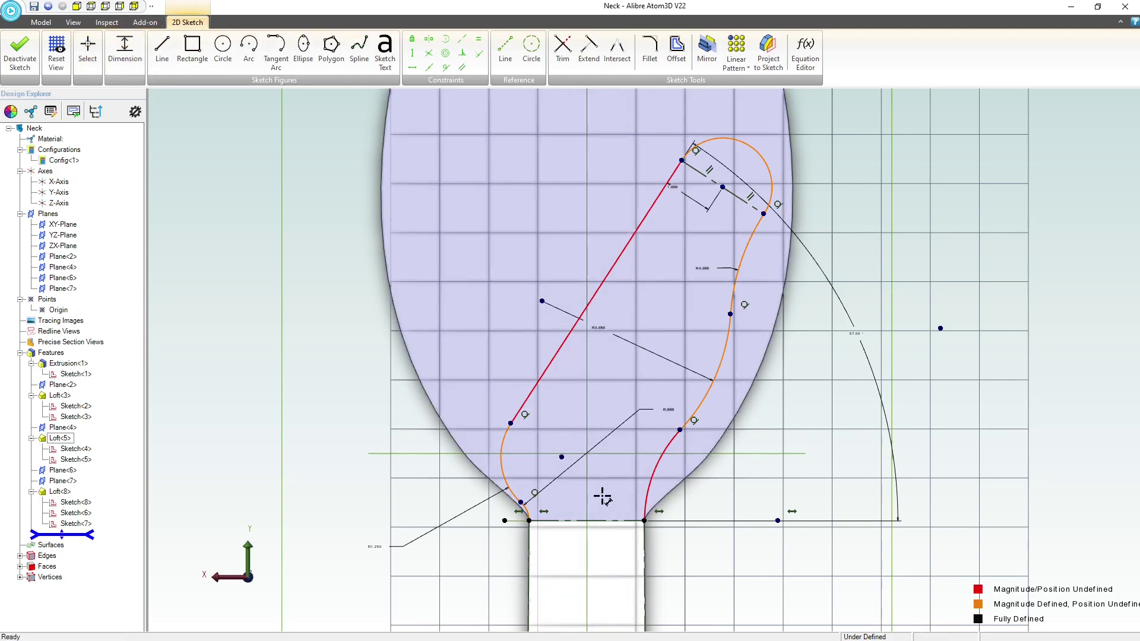
pyautogui.click(645, 521)
pyautogui.click(722, 188)
pyautogui.click(982, 315)
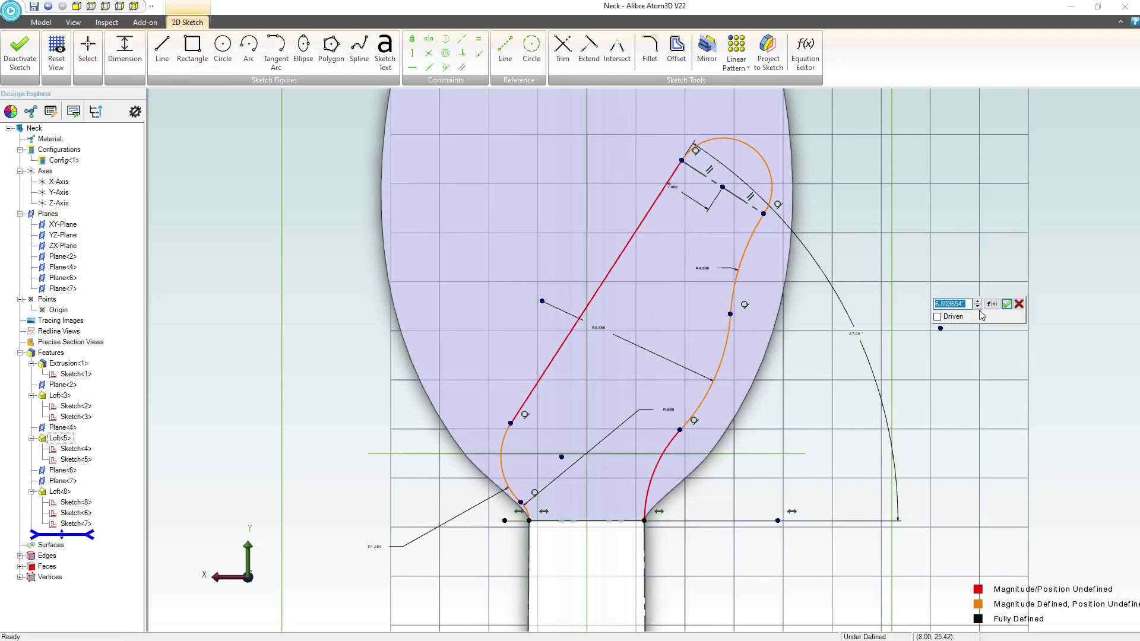
pyautogui.write('6.')
pyautogui.press('Return')
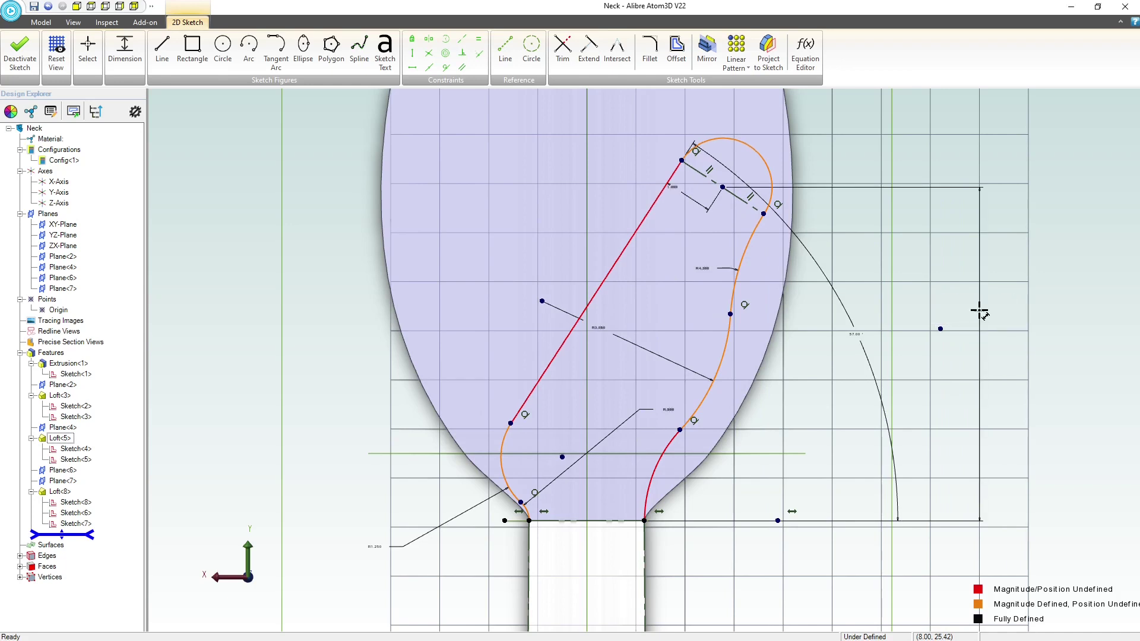
# - Dimension the horizontal distance from the tip arc's centre to the neck's right corner at 1.65"
pyautogui.click(723, 187)
pyautogui.click(647, 522)
pyautogui.click(683, 570)
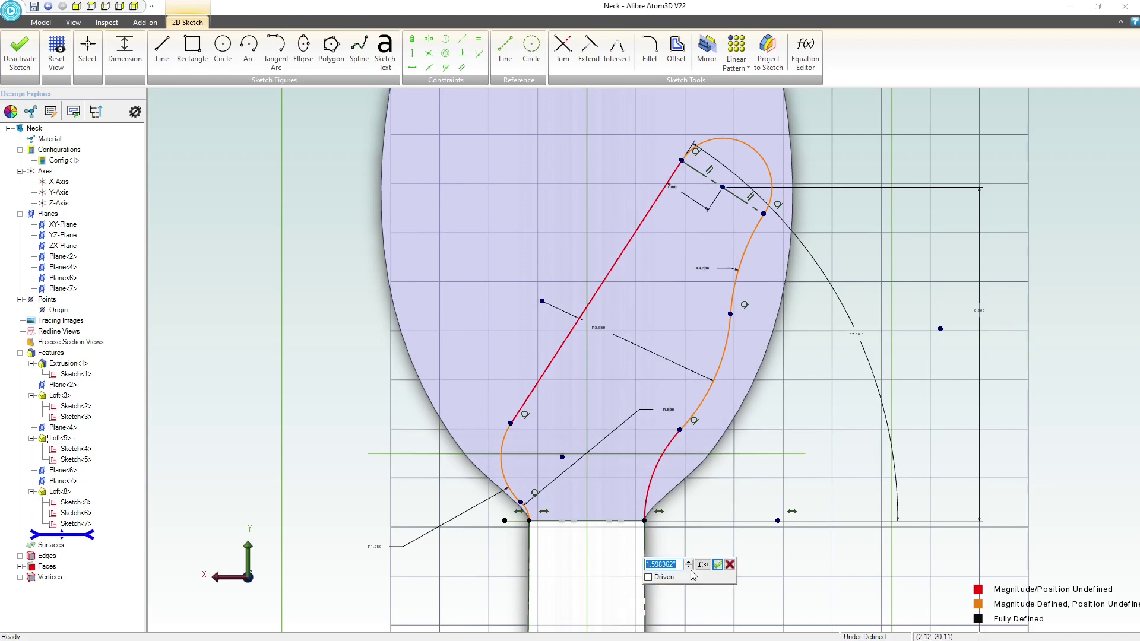
pyautogui.write('1.6')
pyautogui.press('Return')
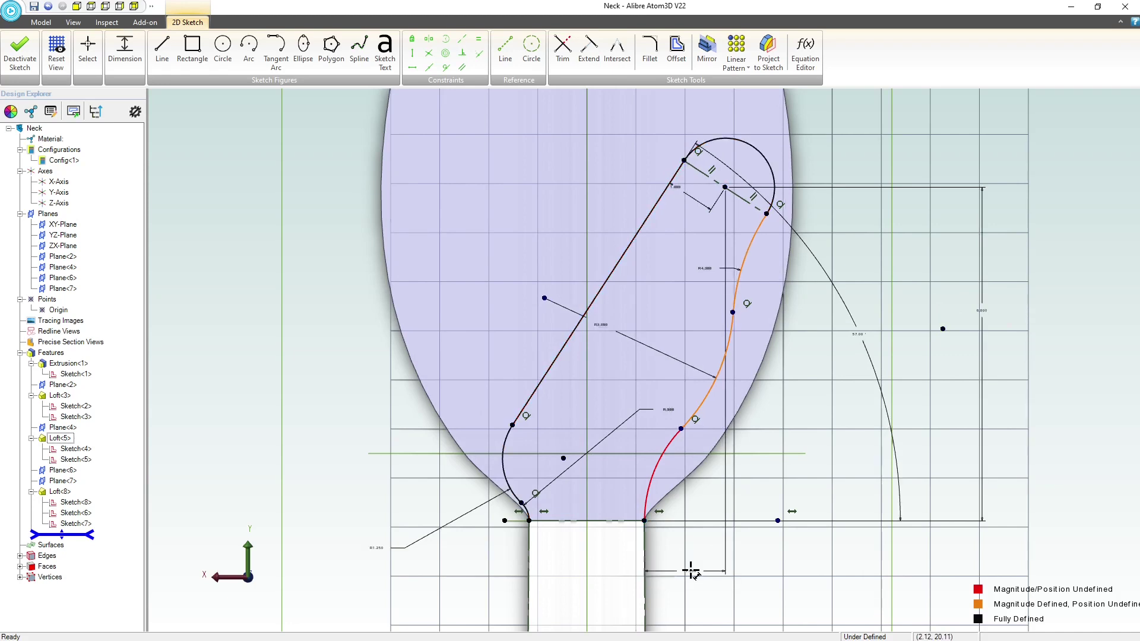
pyautogui.press('Escape')
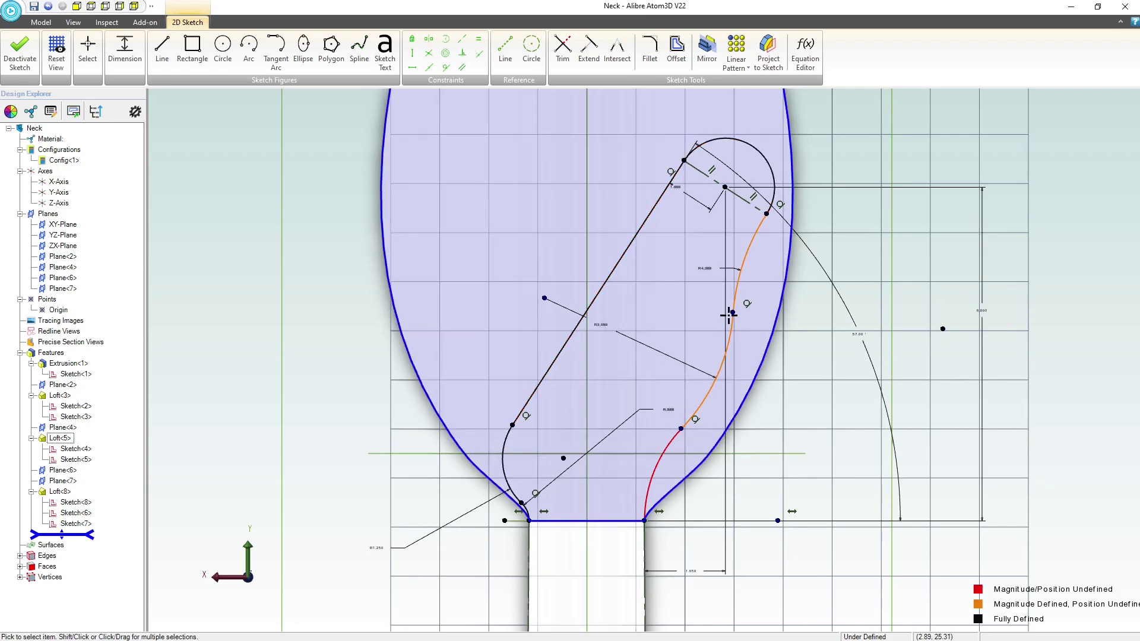
# - Shift the junction between the right-side arcs slightly downward and set the lowest right-side arc's radius to 2"
pyautogui.moveTo(733, 313)
pyautogui.mouseDown()
pyautogui.moveTo(697, 367)
pyautogui.moveTo(713, 322)
pyautogui.mouseUp()
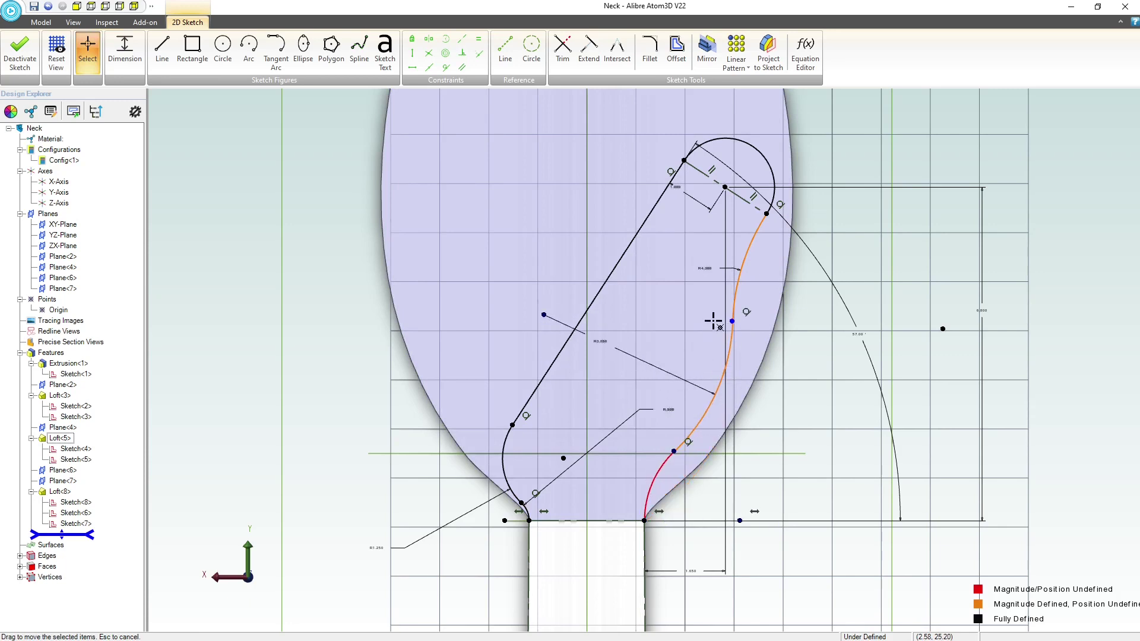
pyautogui.click(124, 51)
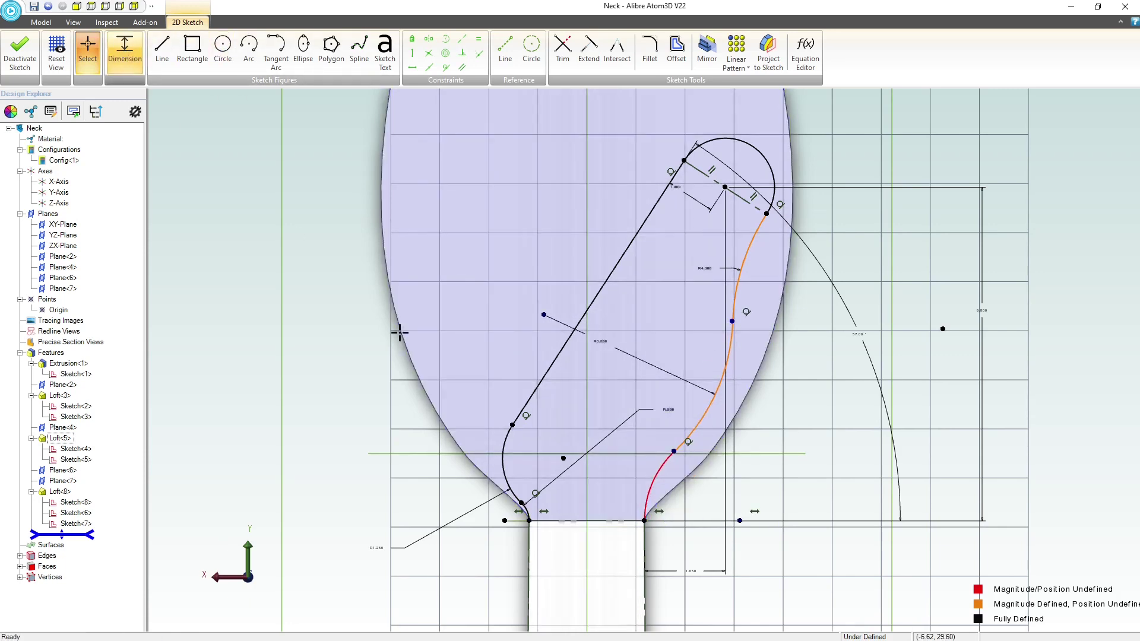
pyautogui.click(656, 477)
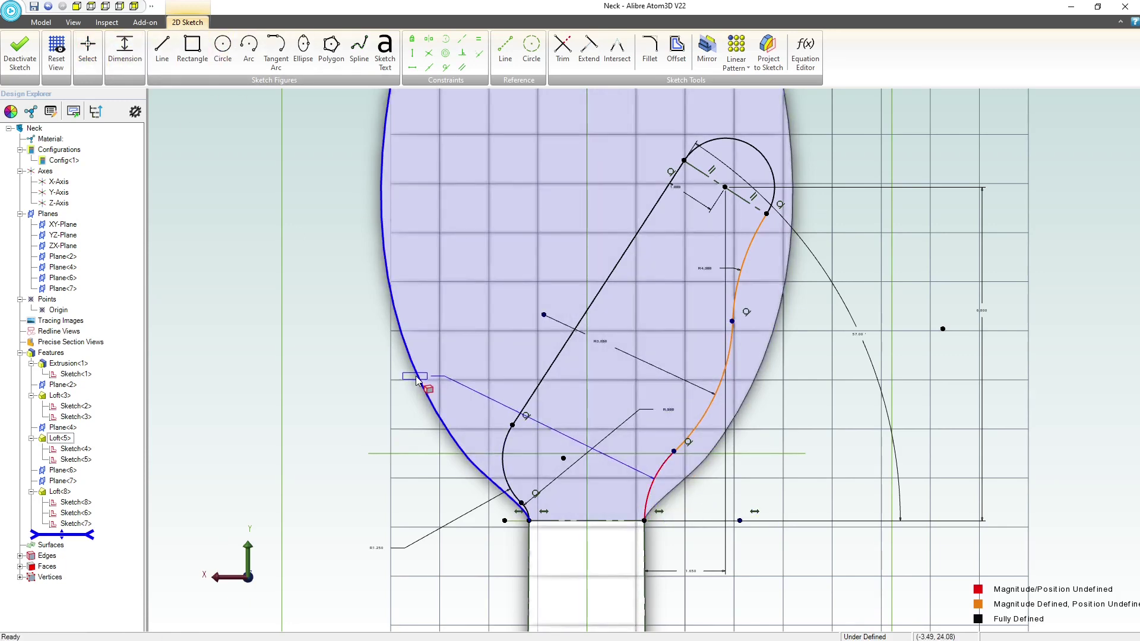
pyautogui.click(438, 385)
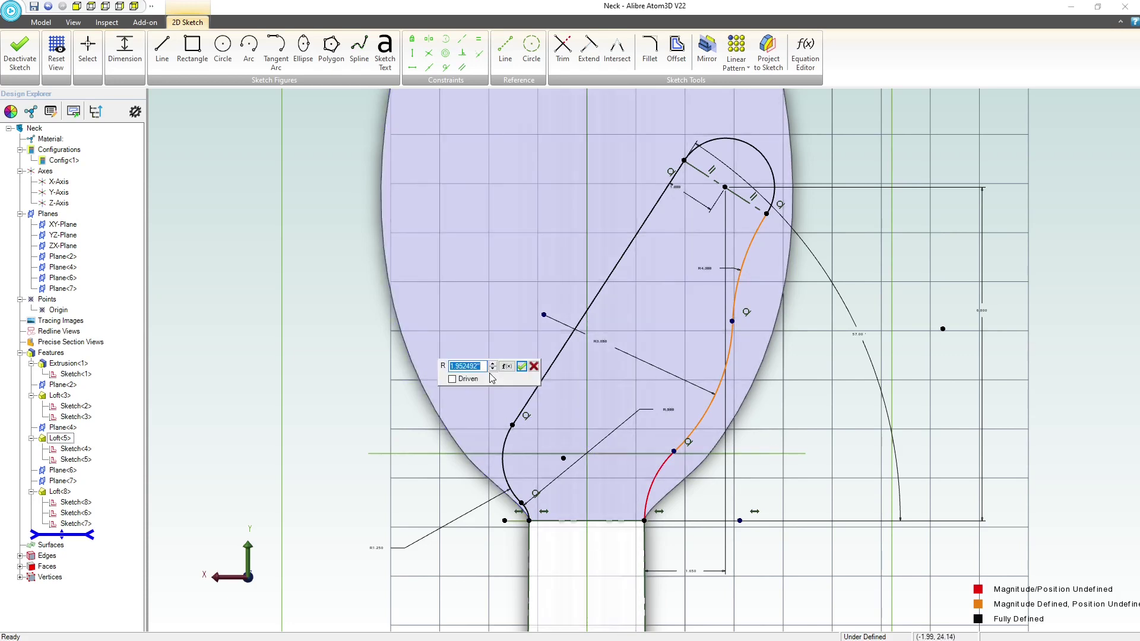
pyautogui.press('Return')
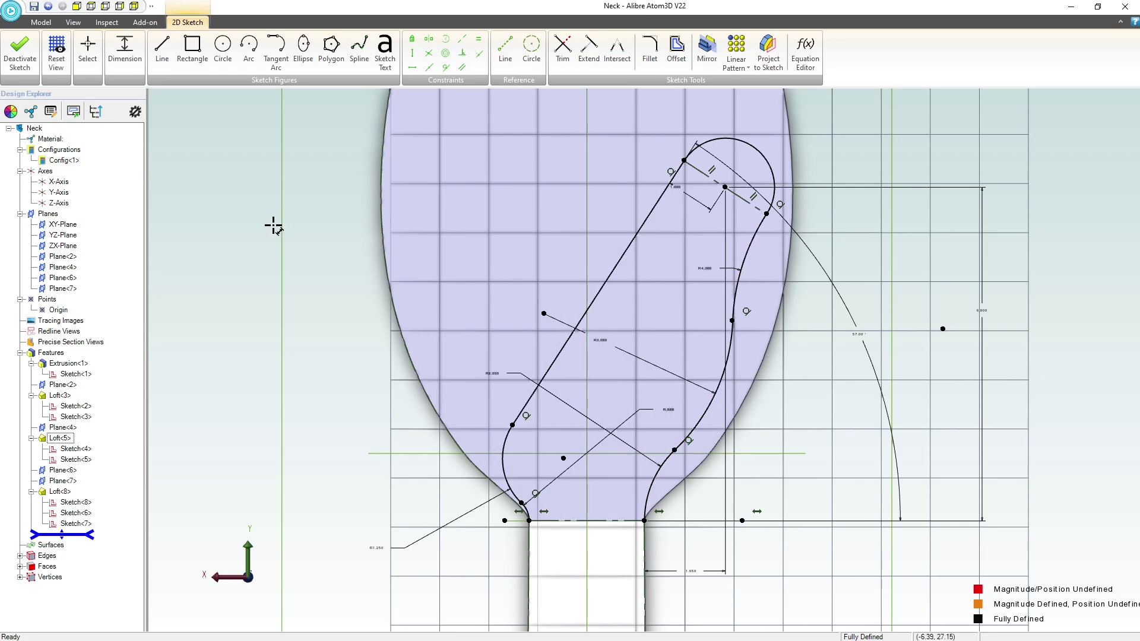
# - Draw a chain of lines from the neck's left corner outward, around the whole head, and back to the neck's right corner
pyautogui.scroll(-1, 404, 517)
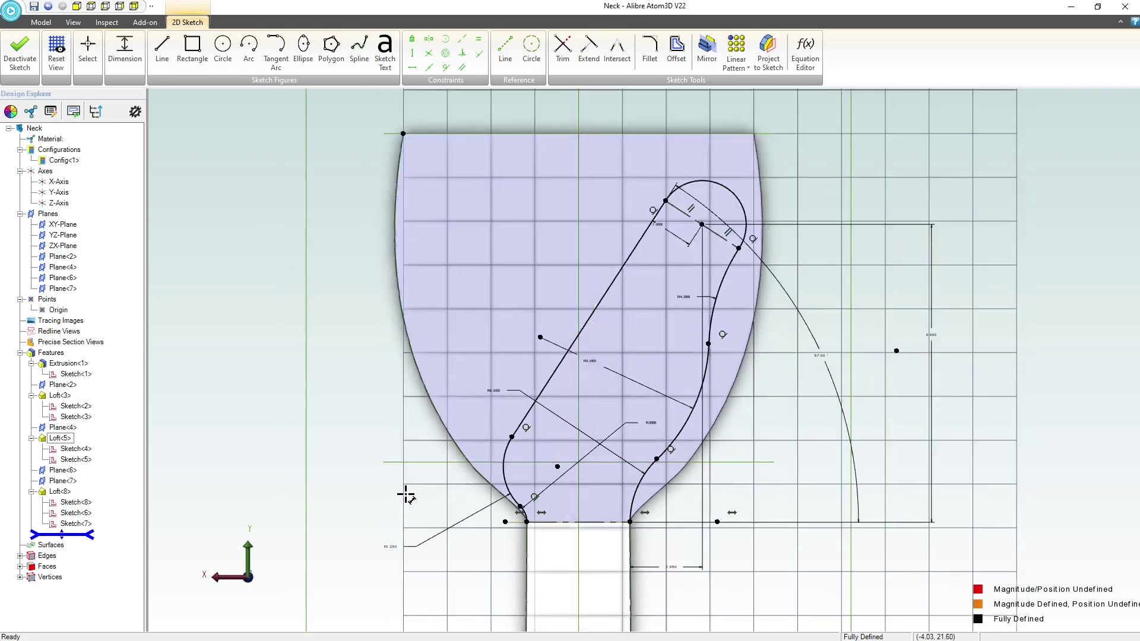
pyautogui.click(162, 47)
pyautogui.click(527, 522)
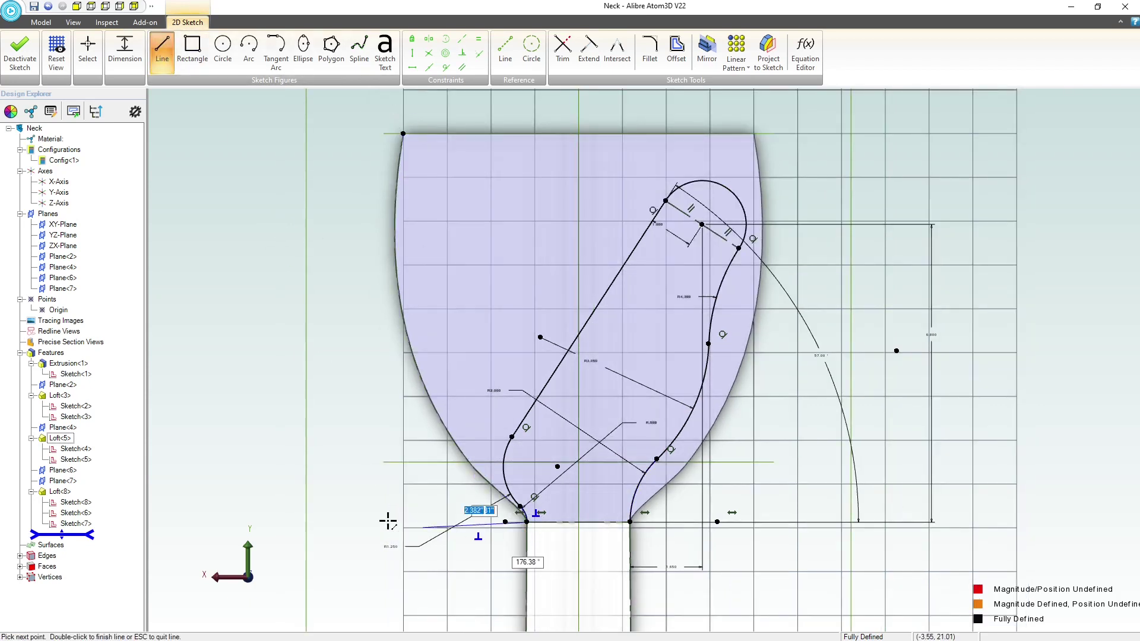
pyautogui.click(302, 522)
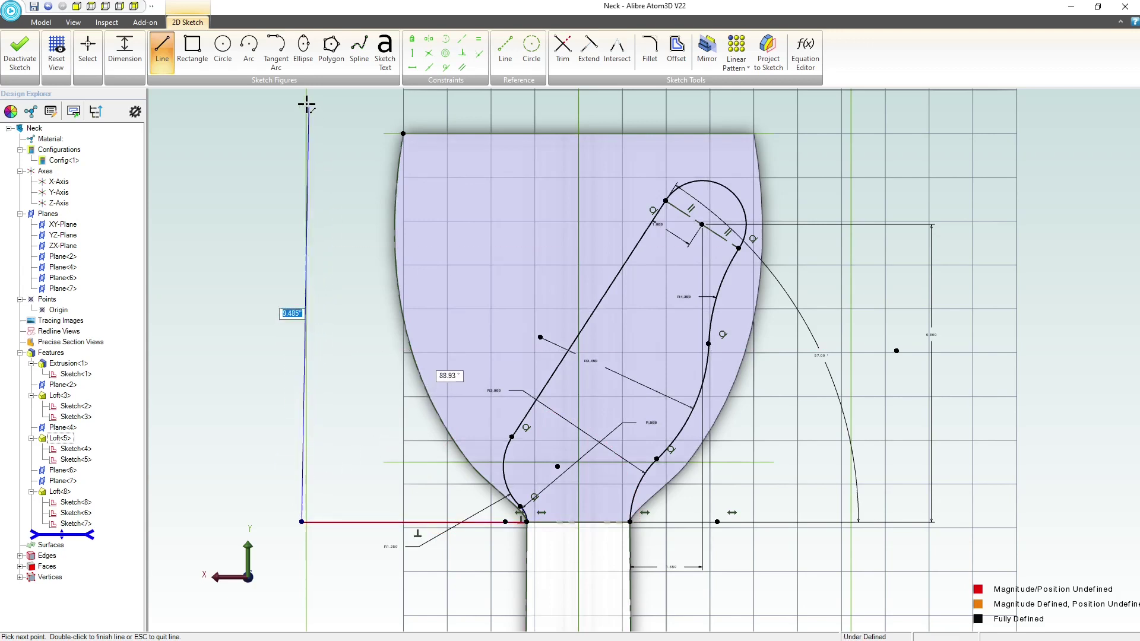
pyautogui.click(305, 103)
pyautogui.click(853, 104)
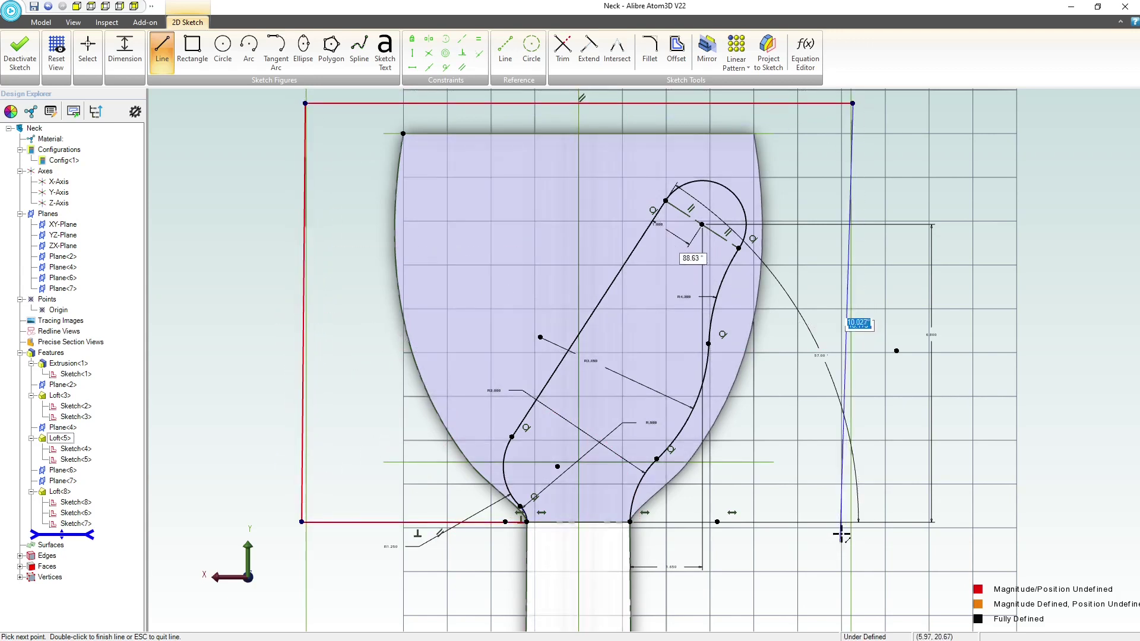
pyautogui.click(849, 522)
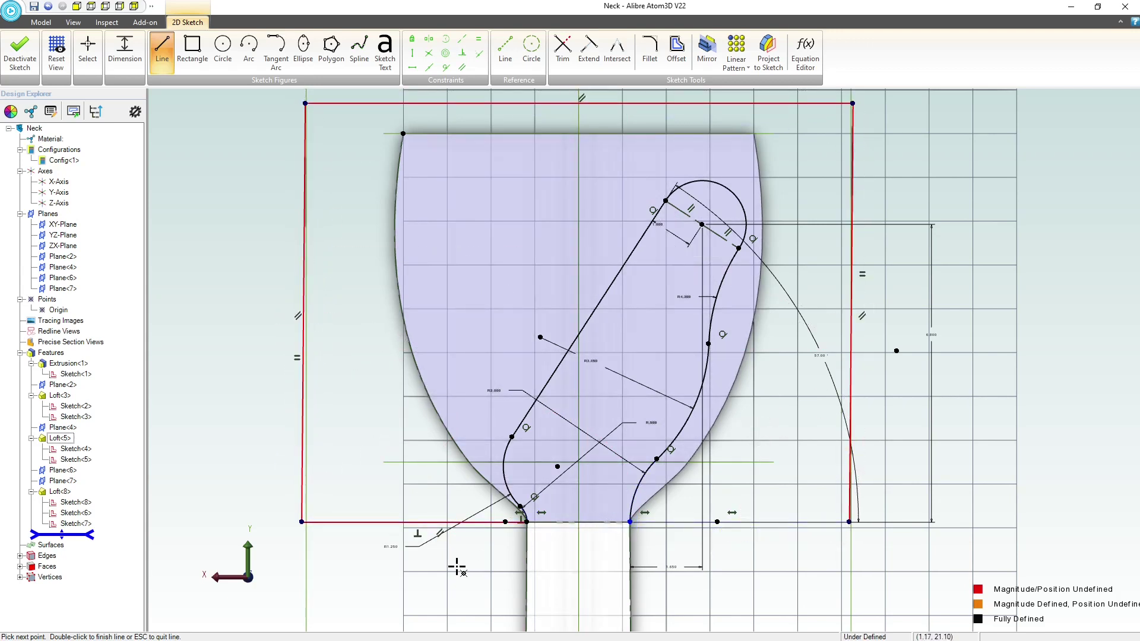
pyautogui.click(526, 522)
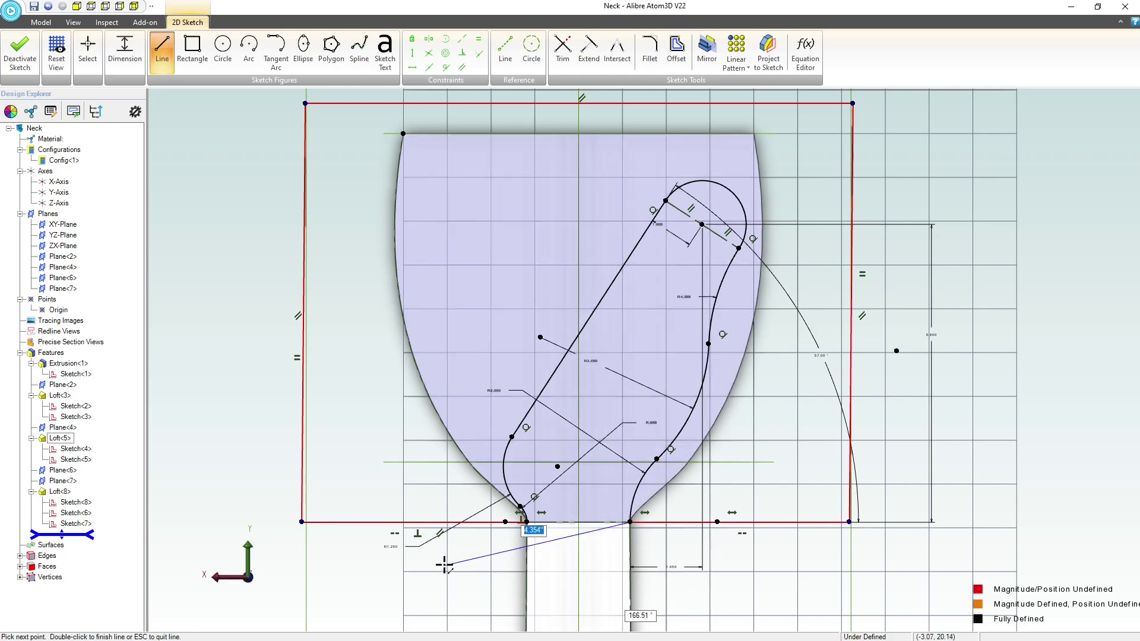
# - Constrain the two lower horizontal lines on either side of the neck to equal length
pyautogui.click(478, 41)
pyautogui.click(352, 522)
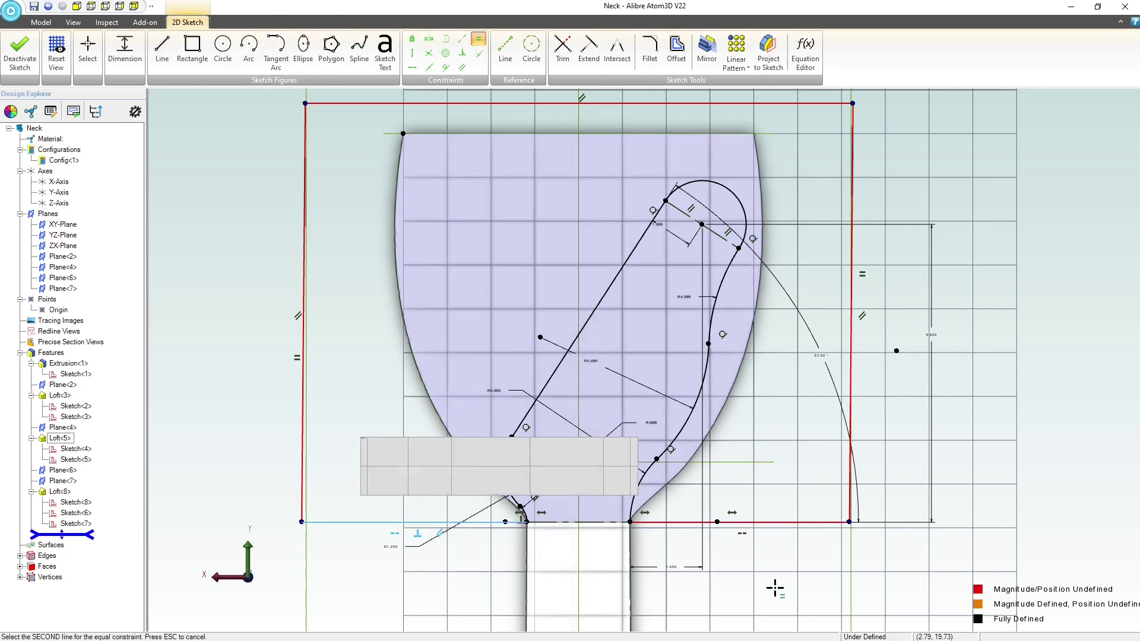
pyautogui.click(811, 522)
pyautogui.press('Escape')
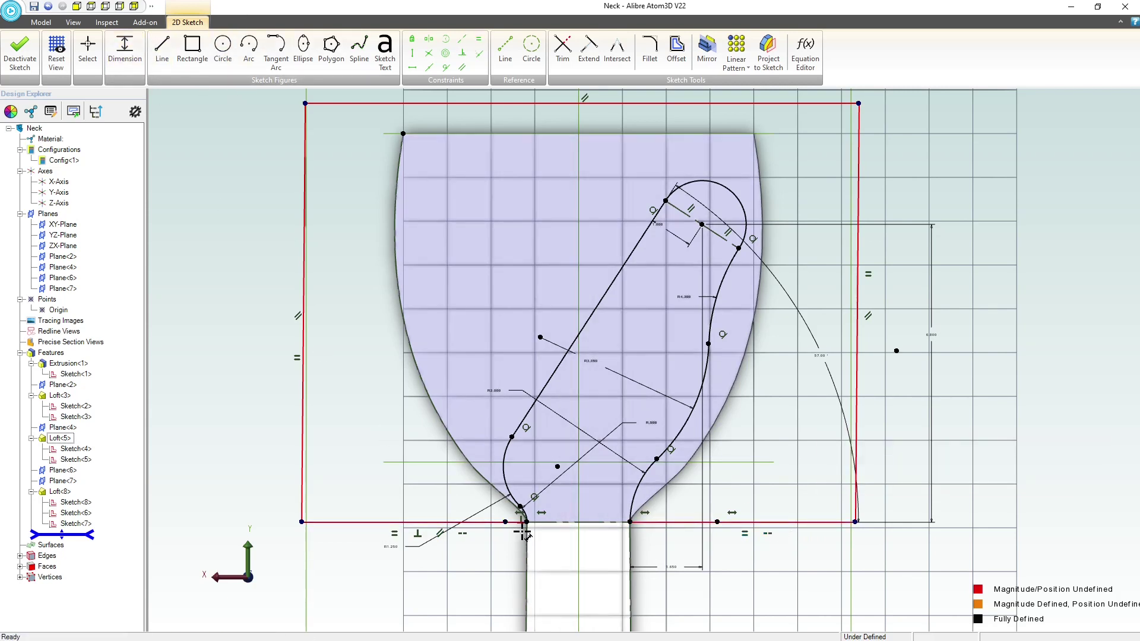
# - Dimension the surrounding frame's lower left line at 6" and its left side at 10"
pyautogui.click(302, 522)
pyautogui.click(387, 587)
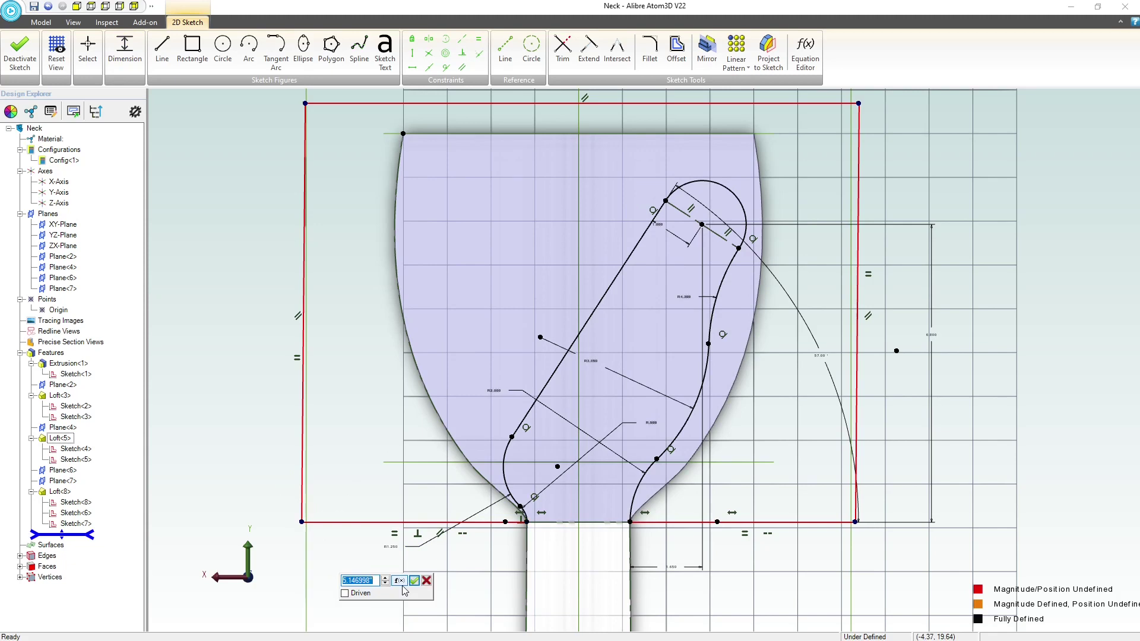
pyautogui.write('6')
pyautogui.press('Return')
pyautogui.click(265, 474)
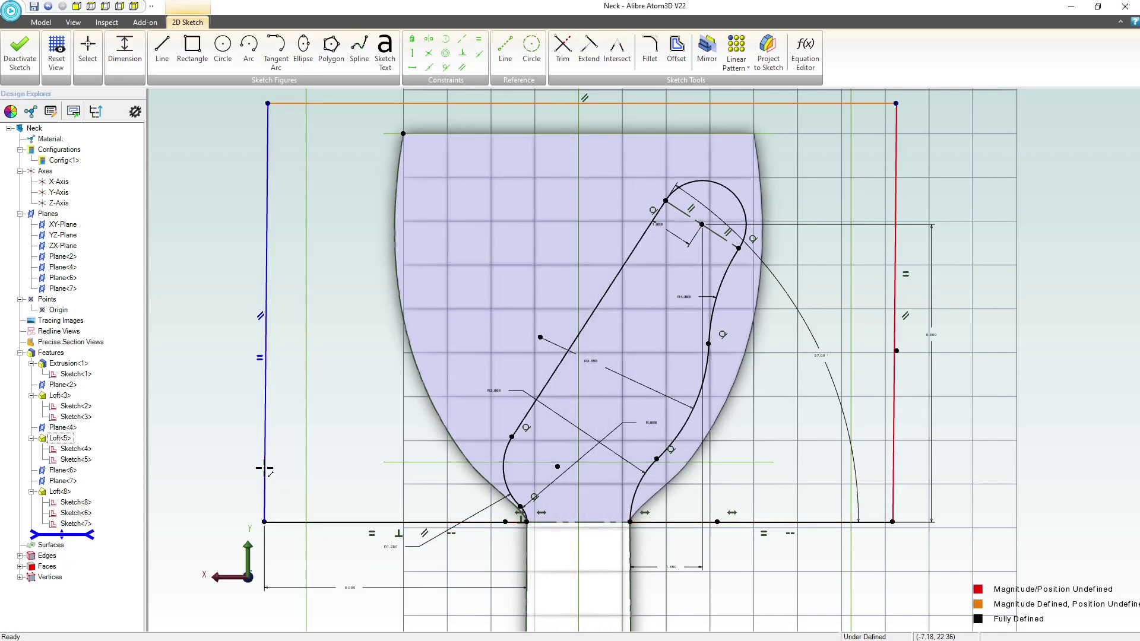
pyautogui.click(159, 465)
pyautogui.write('10')
pyautogui.press('Return')
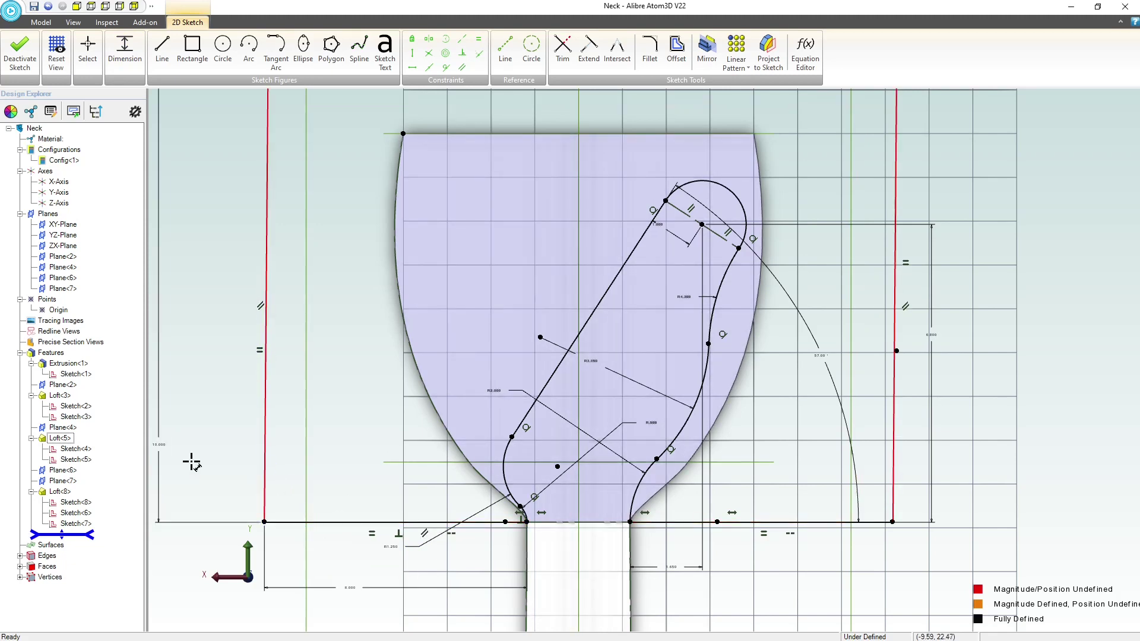
pyautogui.scroll(-1, 308, 580)
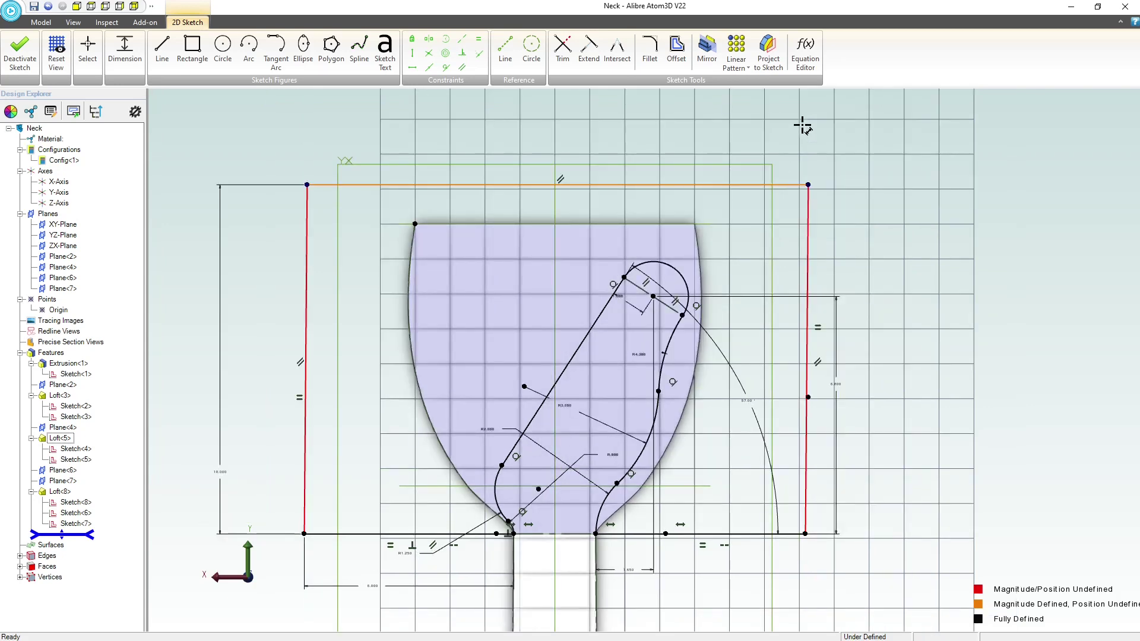
# - Test the frame's freedom by moving its upper right corner, and constrain the frame's left side vertical
pyautogui.press('Escape')
pyautogui.moveTo(809, 185); pyautogui.dragTo(782, 176)
pyautogui.click(412, 53)
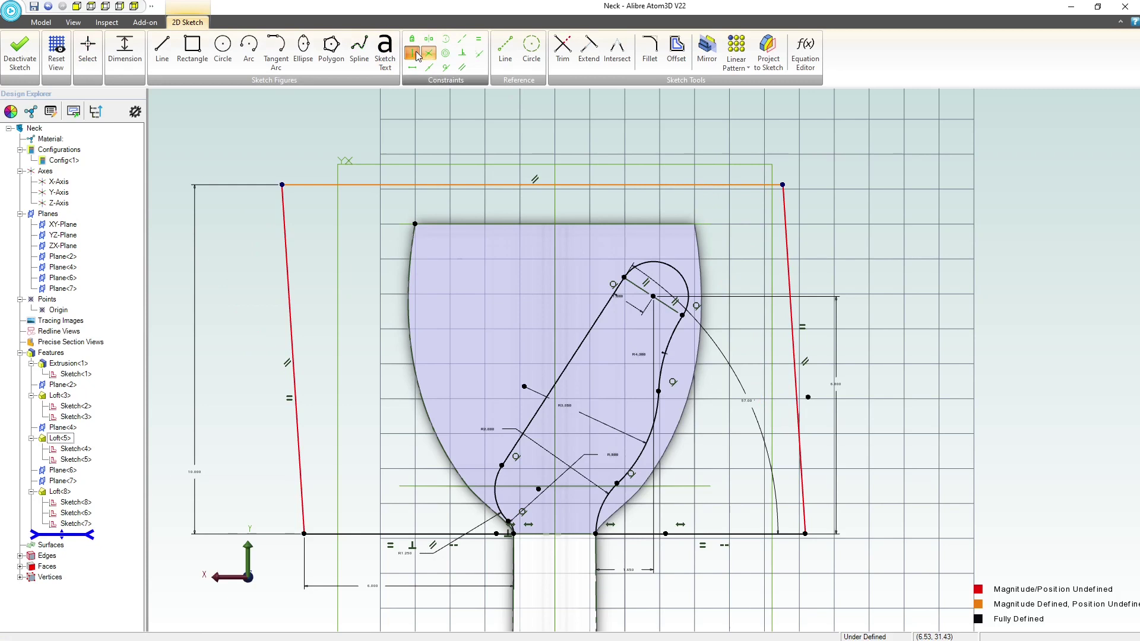
pyautogui.click(285, 222)
pyautogui.press('Escape')
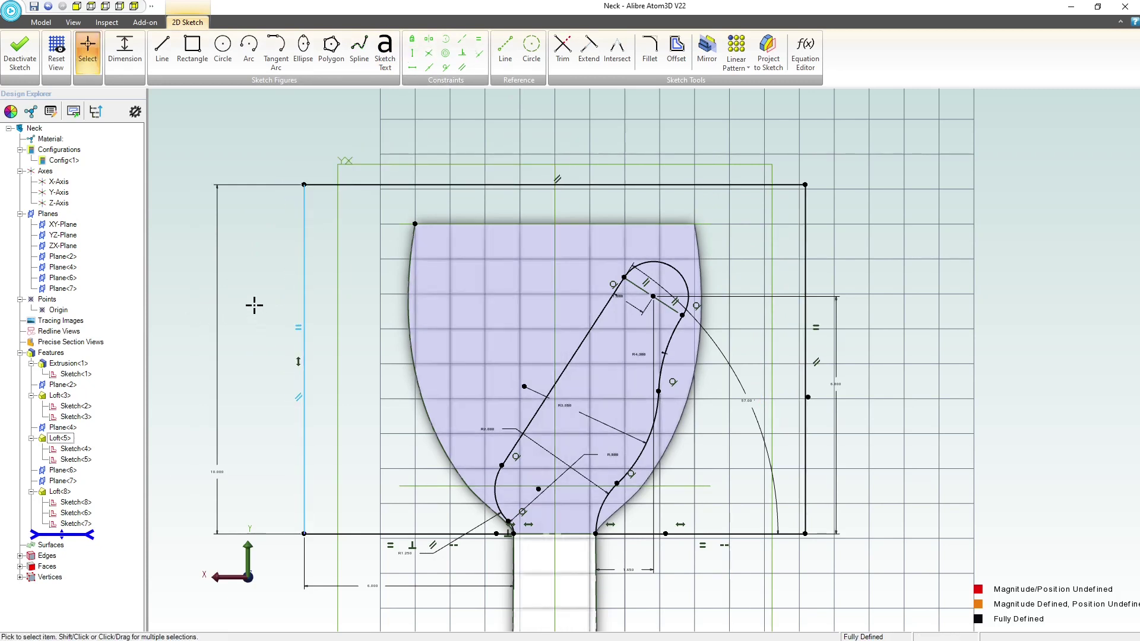
# - Finish the sketch and extrude-cut it Through All to trim the head to the headstock outline
pyautogui.click(20, 52)
pyautogui.click(306, 47)
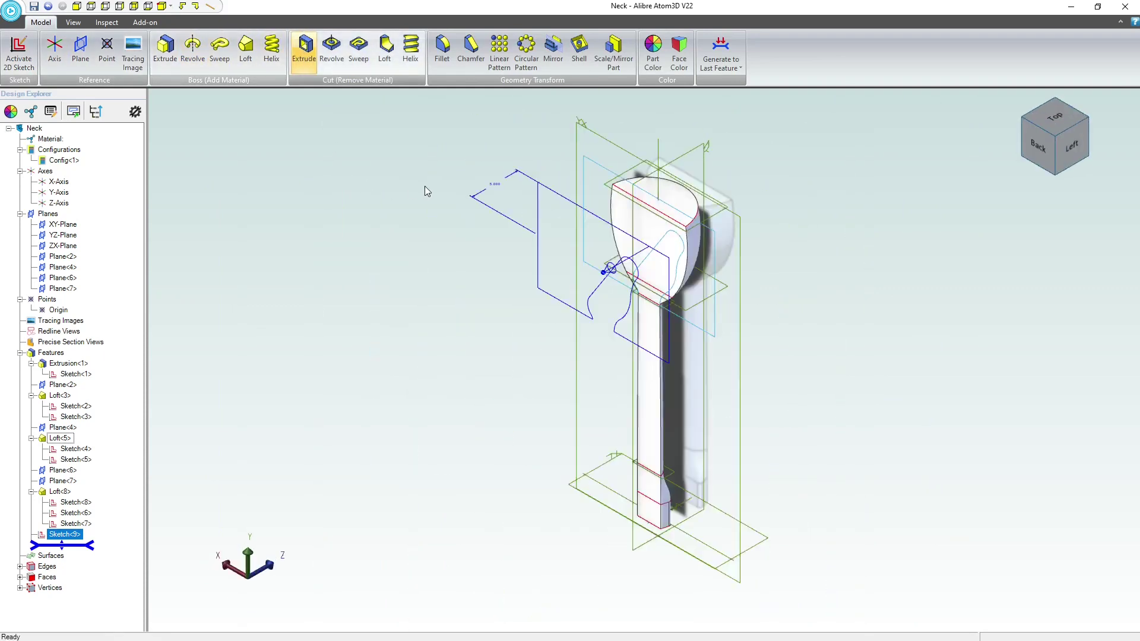
pyautogui.click(836, 45)
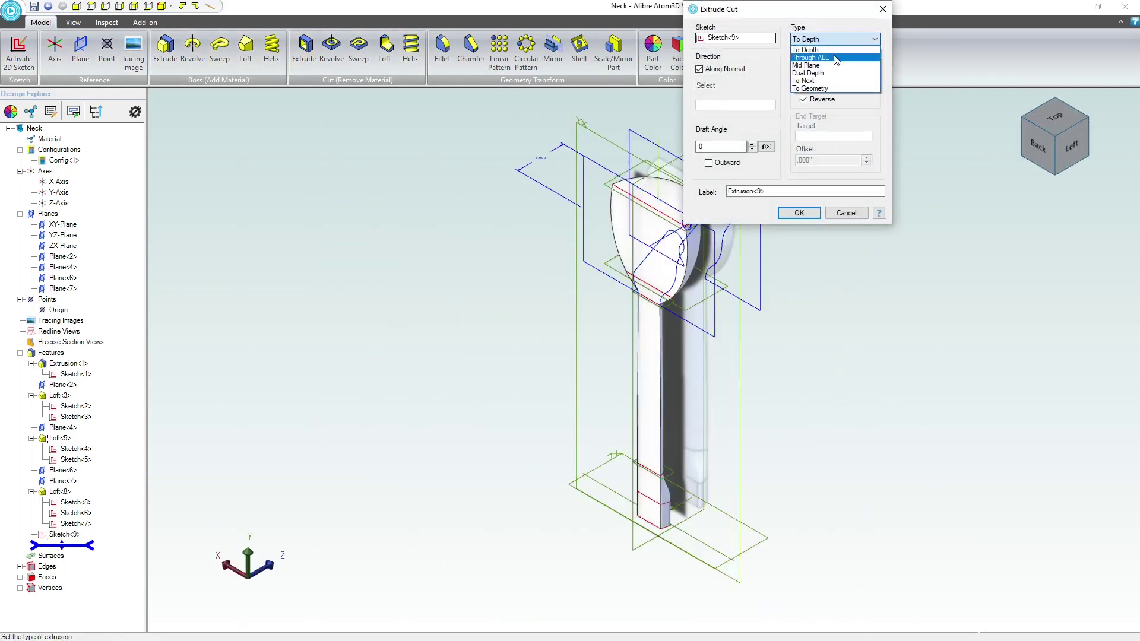
pyautogui.click(831, 60)
pyautogui.click(800, 214)
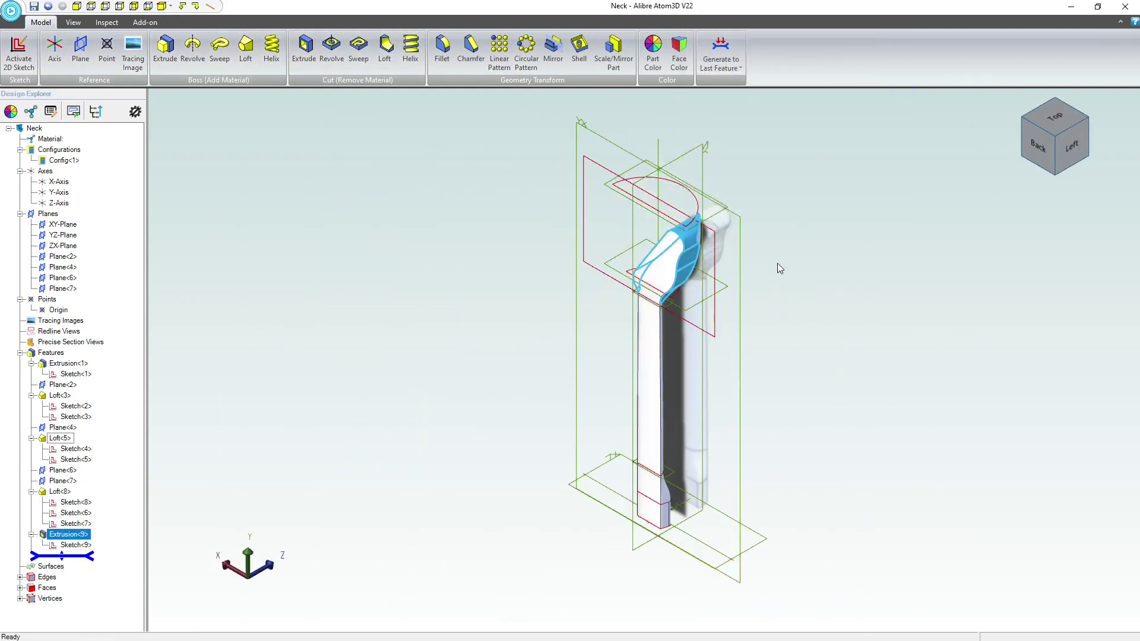
# - Inspect the trimmed headstock and its transition into the neck from the side and at an angle
pyautogui.moveTo(778, 265)
pyautogui.mouseDown(button='middle')
pyautogui.moveTo(804, 252)
pyautogui.moveTo(793, 249)
pyautogui.mouseUp(button='middle')
pyautogui.scroll(3, 792, 252)
pyautogui.moveTo(786, 327); pyautogui.dragTo(915, 425, button='middle')
pyautogui.scroll(5, 861, 437)
pyautogui.moveTo(911, 441); pyautogui.dragTo(910, 446, button='middle')
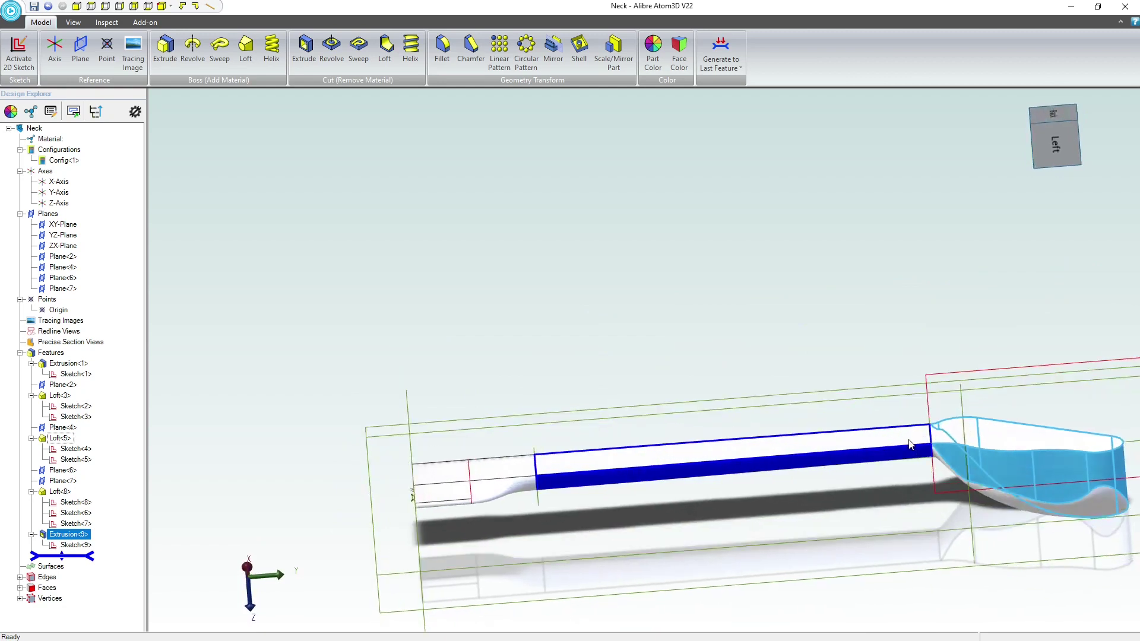
pyautogui.click(813, 347)
pyautogui.scroll(-3, 653, 343)
pyautogui.scroll(3, 1017, 458)
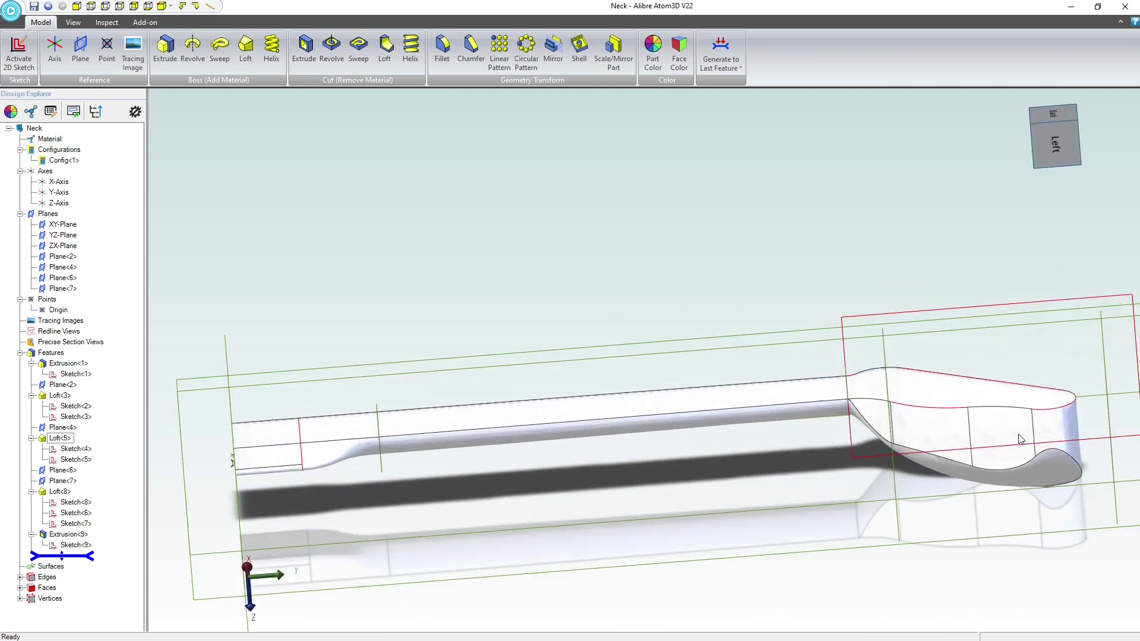
pyautogui.scroll(-2, 974, 431)
pyautogui.moveTo(470, 401); pyautogui.dragTo(527, 436, button='middle')
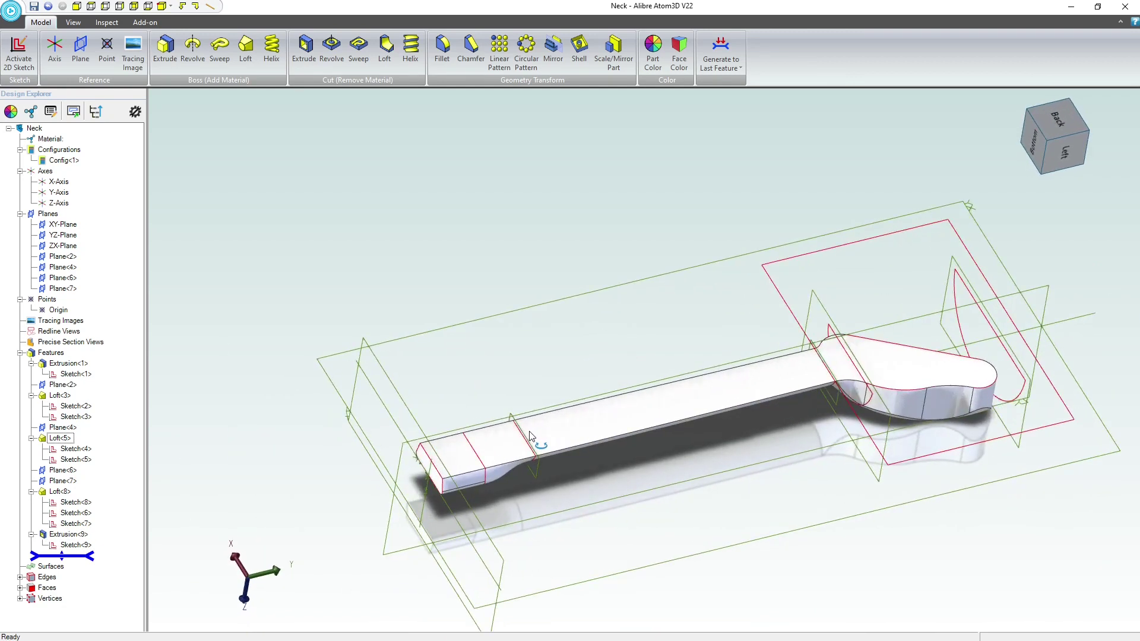
# - Start a new sketch on the YZ-Plane, viewed square-on at the transition between neck and head
pyautogui.click(919, 319)
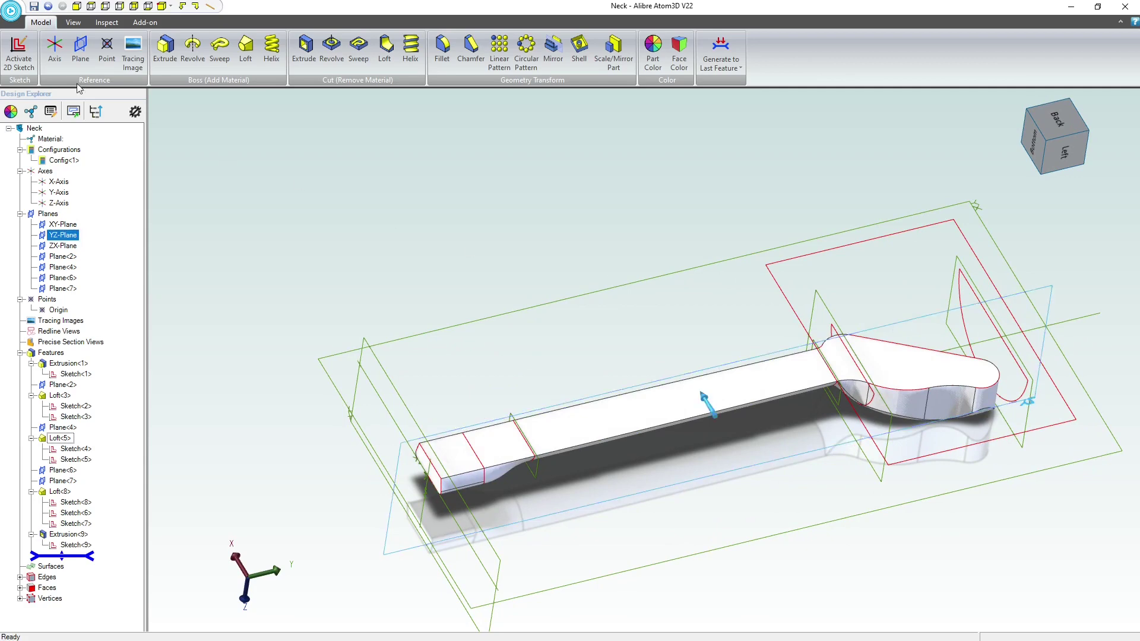
pyautogui.click(25, 61)
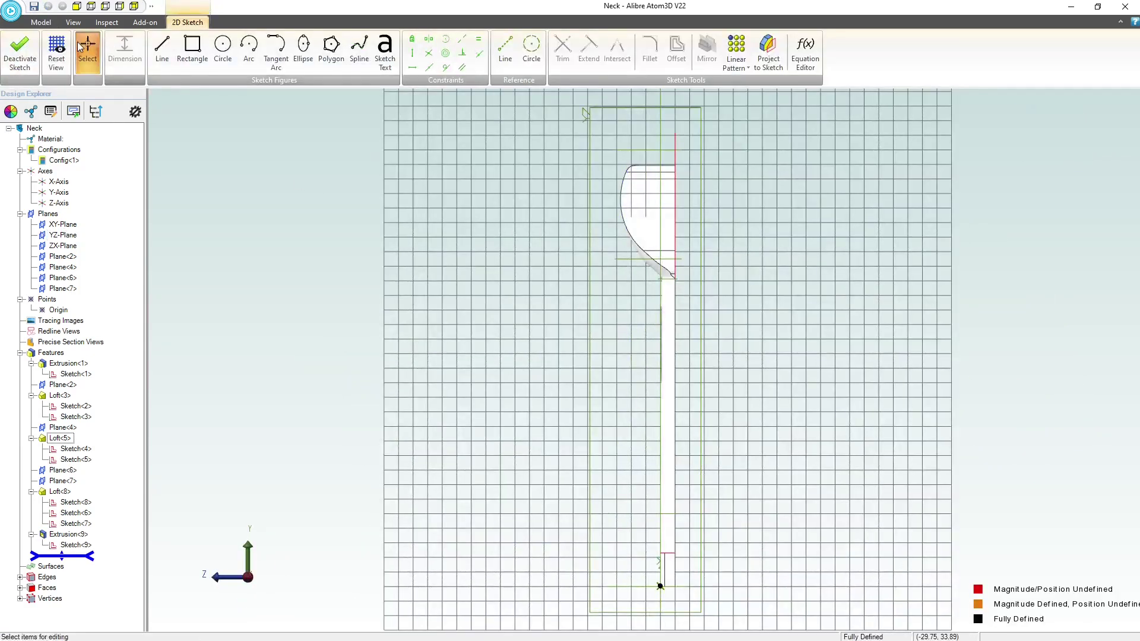
pyautogui.click(56, 52)
pyautogui.scroll(5, 608, 262)
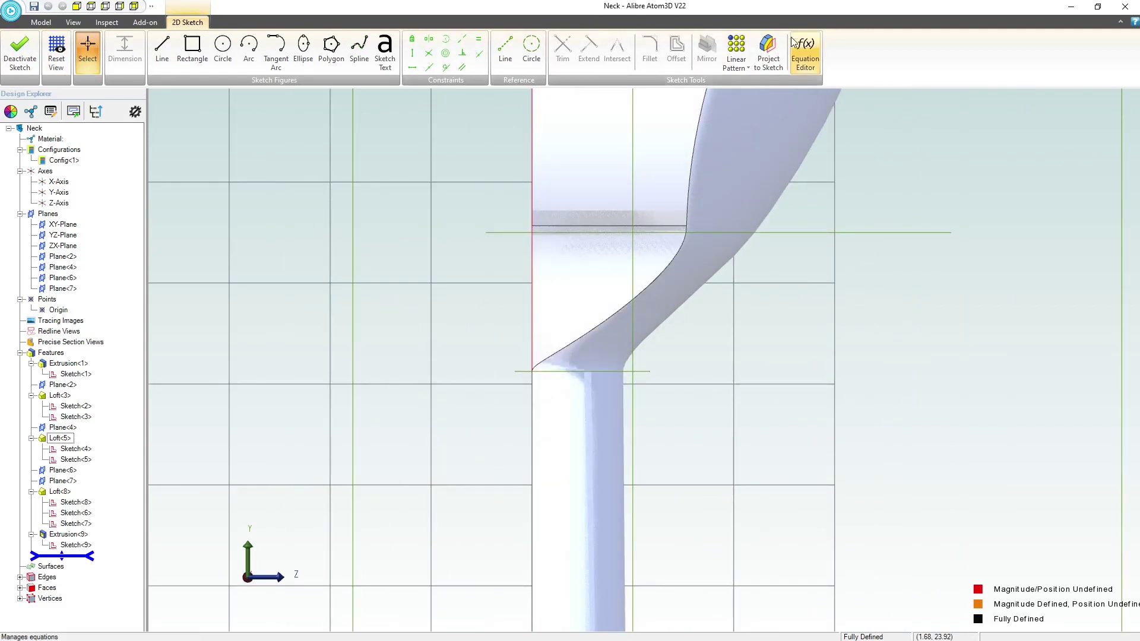
# - Project the neck's long straight edge below the head transition into the sketch as a reference figure, maintaining association to the source
pyautogui.click(769, 53)
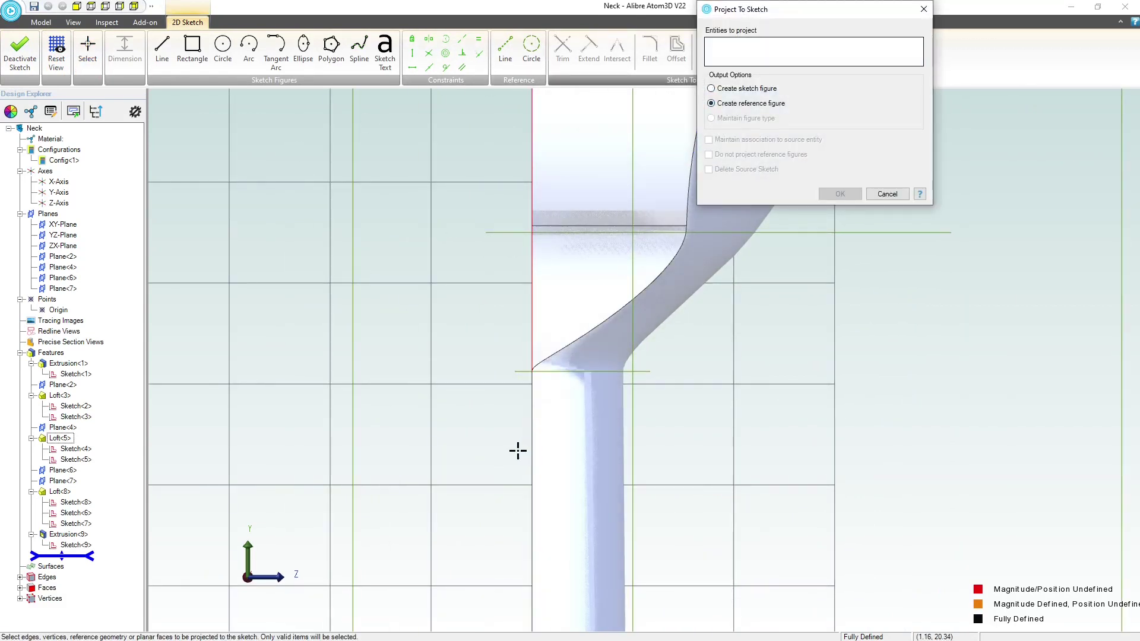
pyautogui.click(533, 454)
pyautogui.click(709, 140)
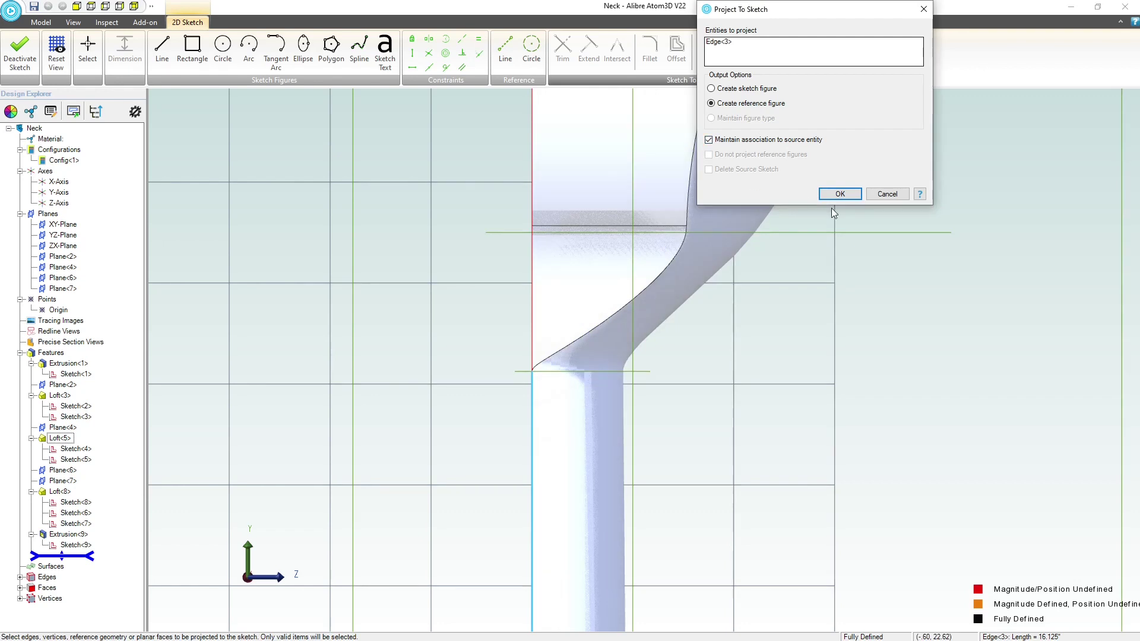
pyautogui.click(840, 194)
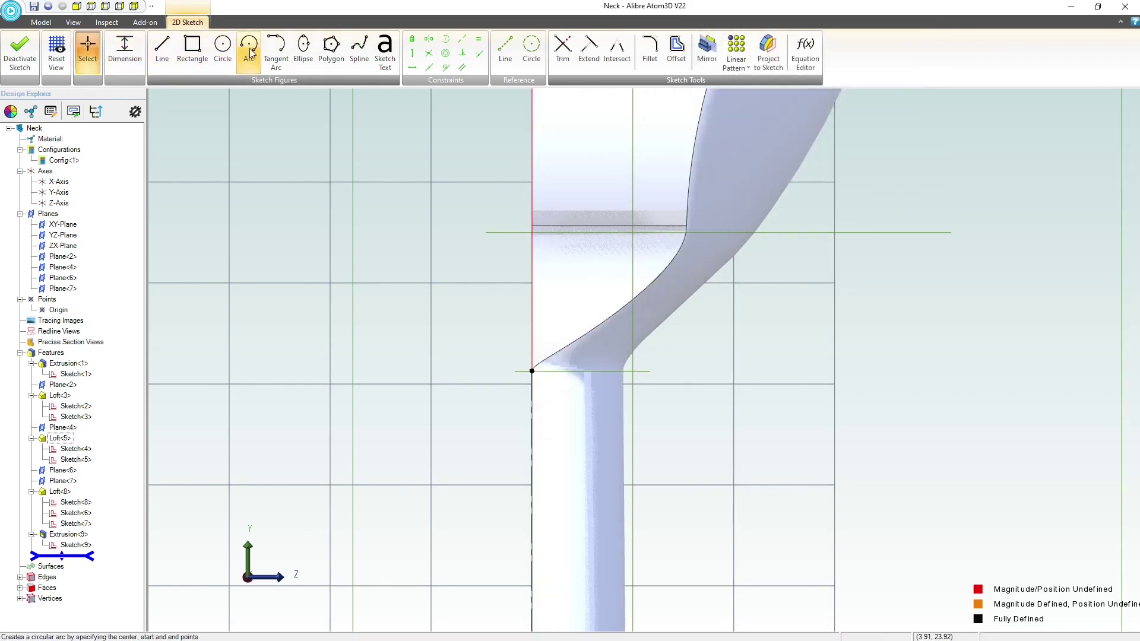
# - Draw an S-curve of two tangent arcs starting at the upper end of the projected edge, the second about 2.05 in in radius
pyautogui.click(276, 52)
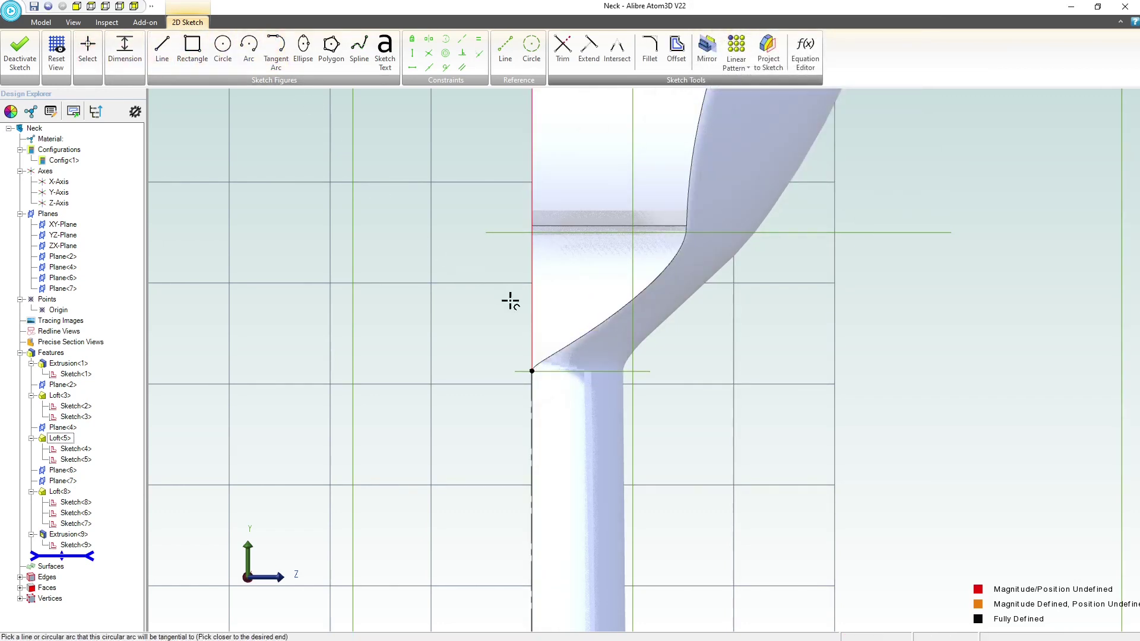
pyautogui.click(532, 370)
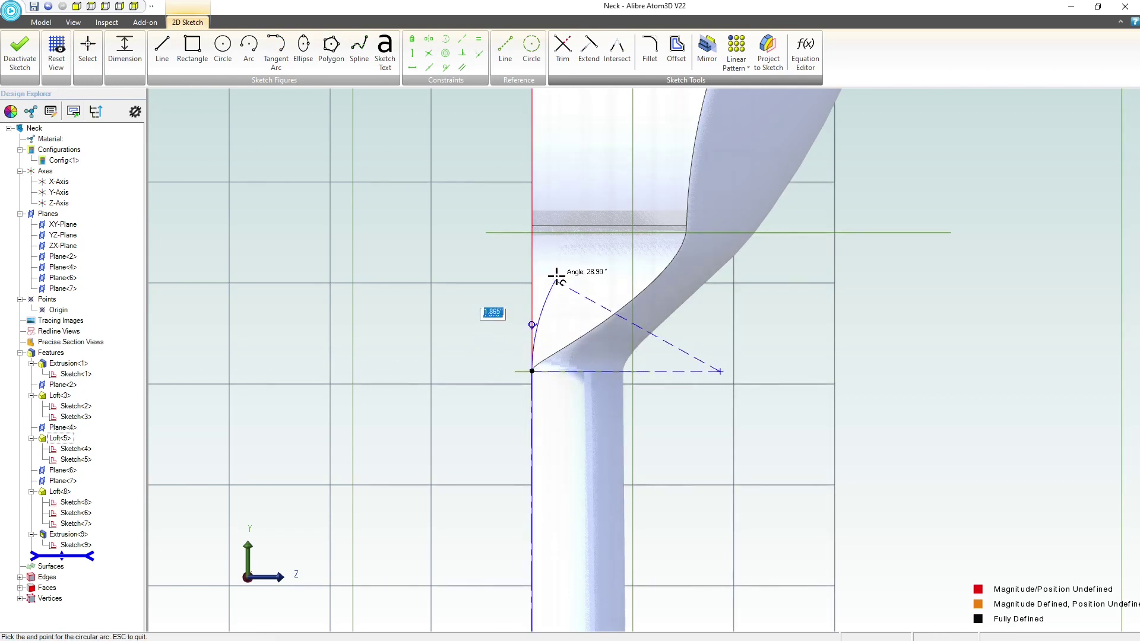
pyautogui.click(565, 261)
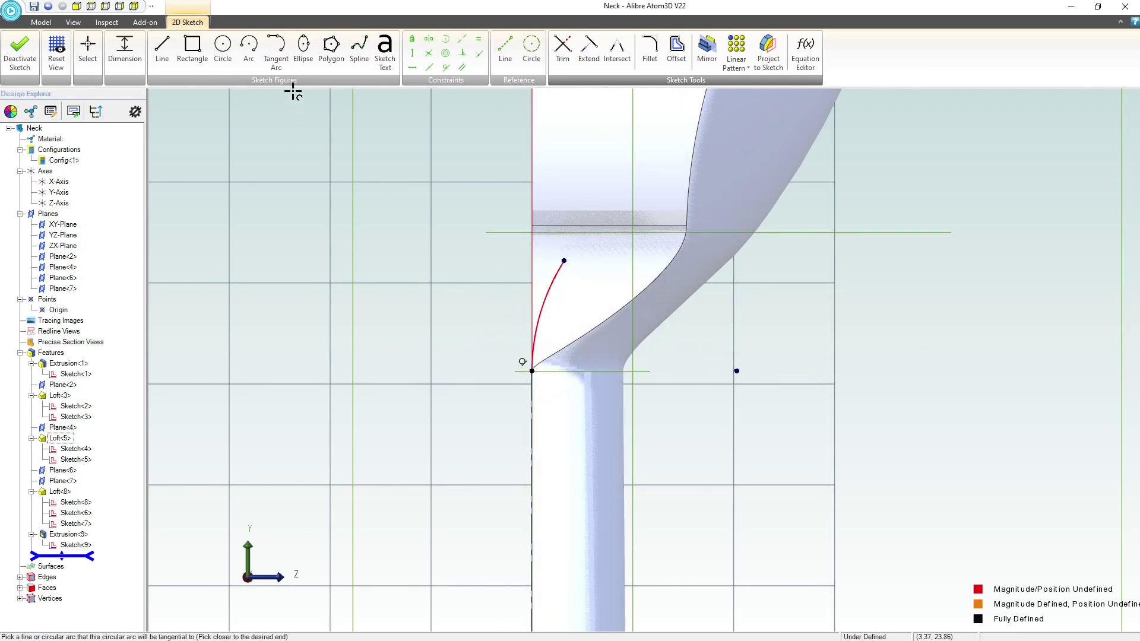
pyautogui.click(564, 262)
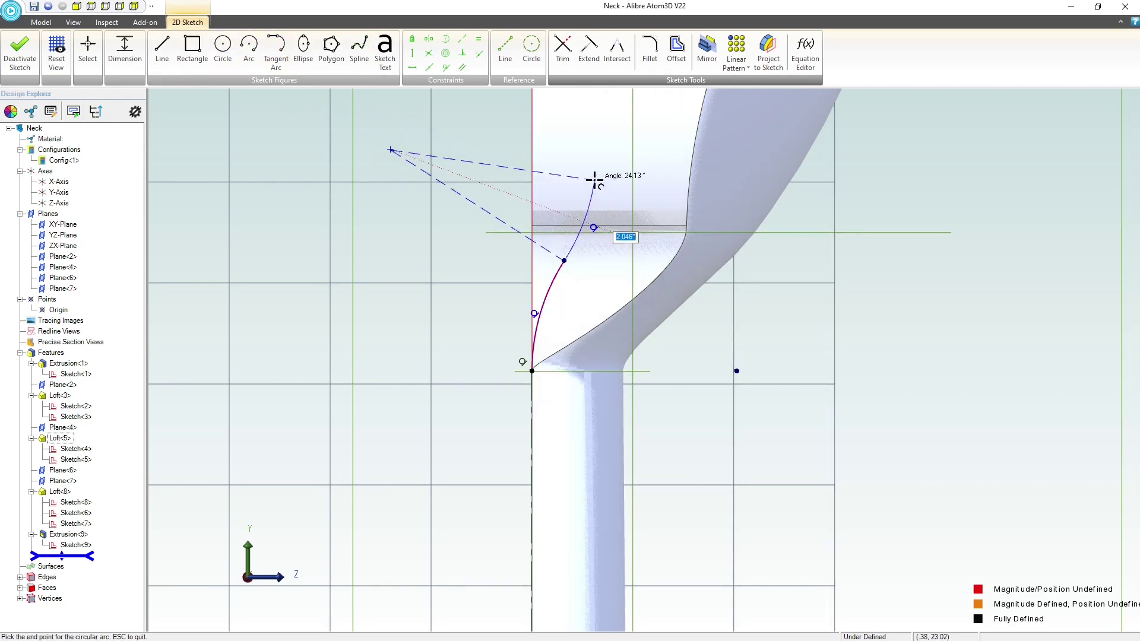
pyautogui.click(595, 179)
pyautogui.scroll(-2, 563, 353)
pyautogui.scroll(2, 535, 220)
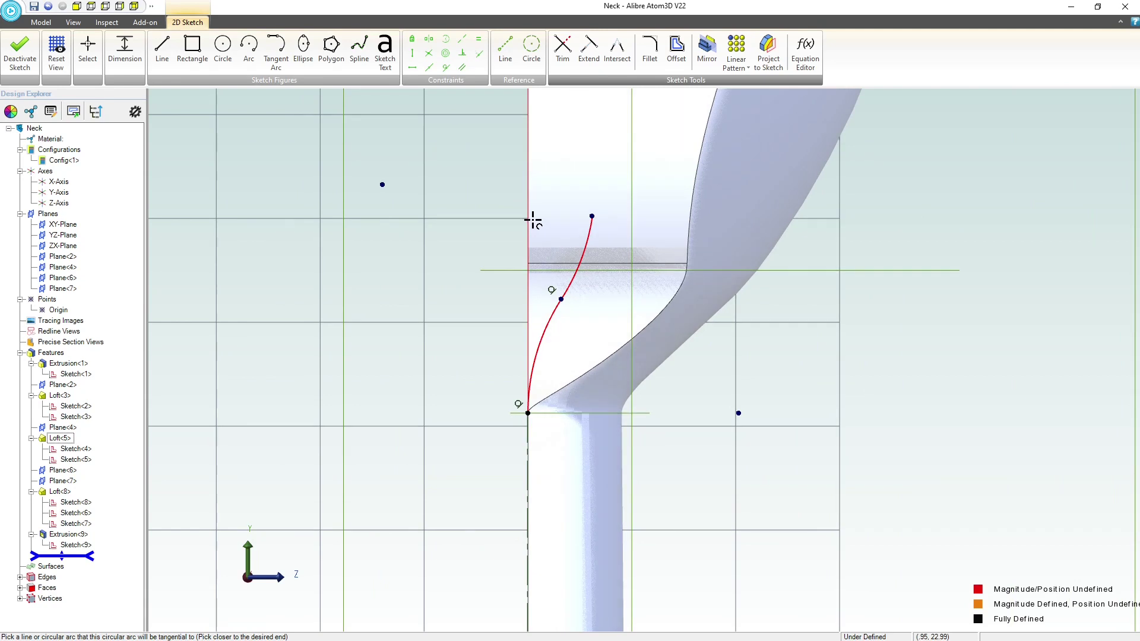
pyautogui.press('Escape')
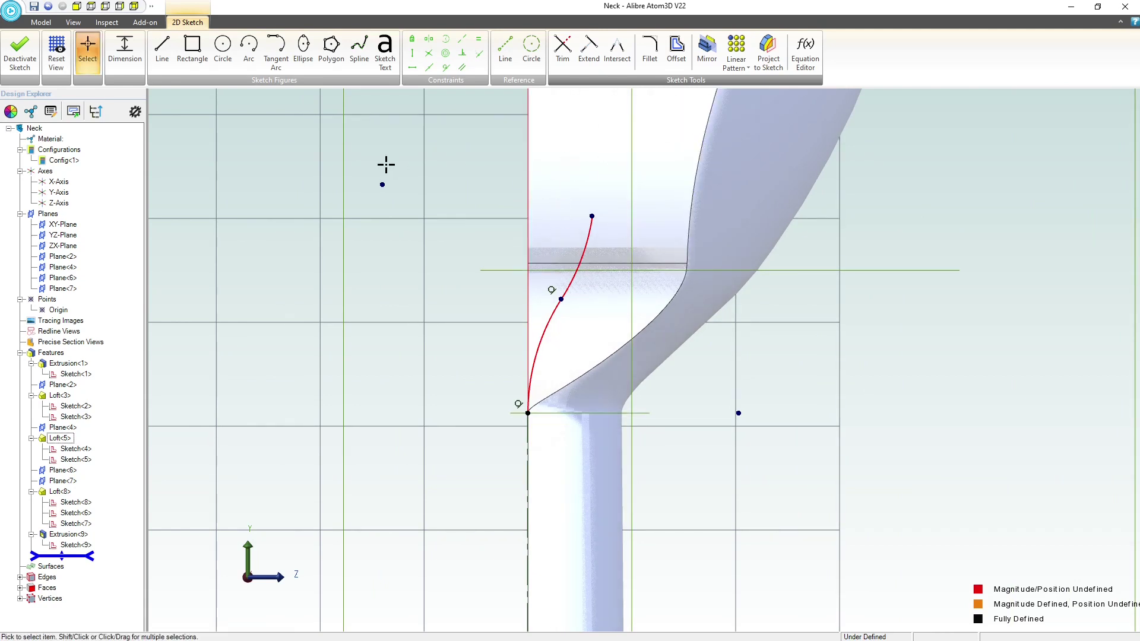
# - Constrain the upper arc's centre and its upper endpoint to be horizontally aligned
pyautogui.click(412, 70)
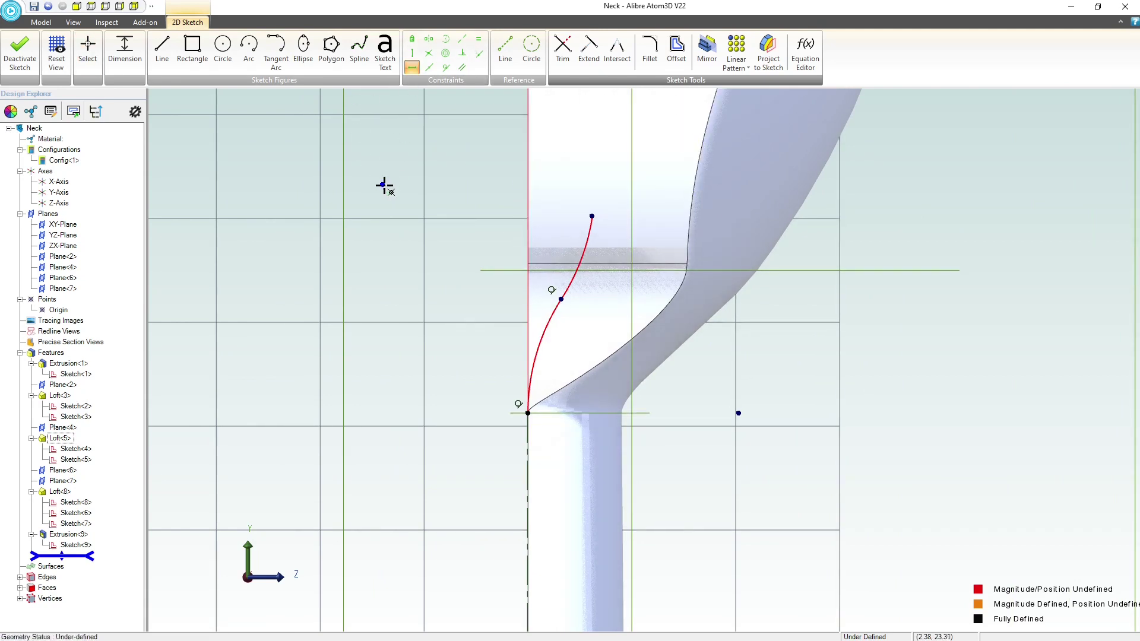
pyautogui.rightClick(384, 185)
pyautogui.click(594, 215)
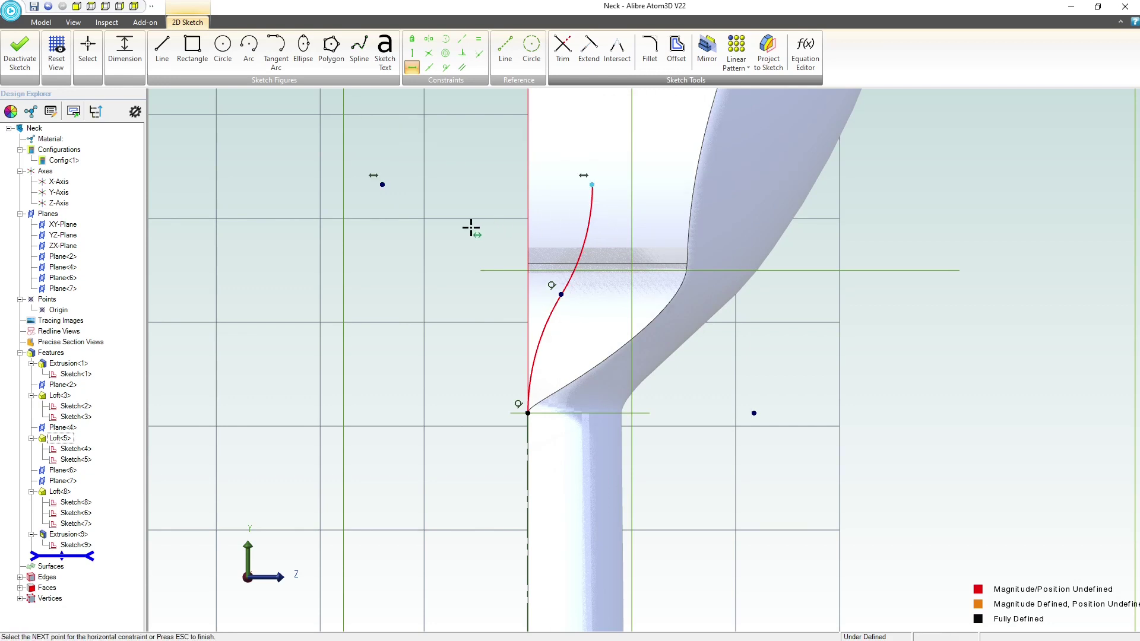
pyautogui.scroll(-3, 651, 300)
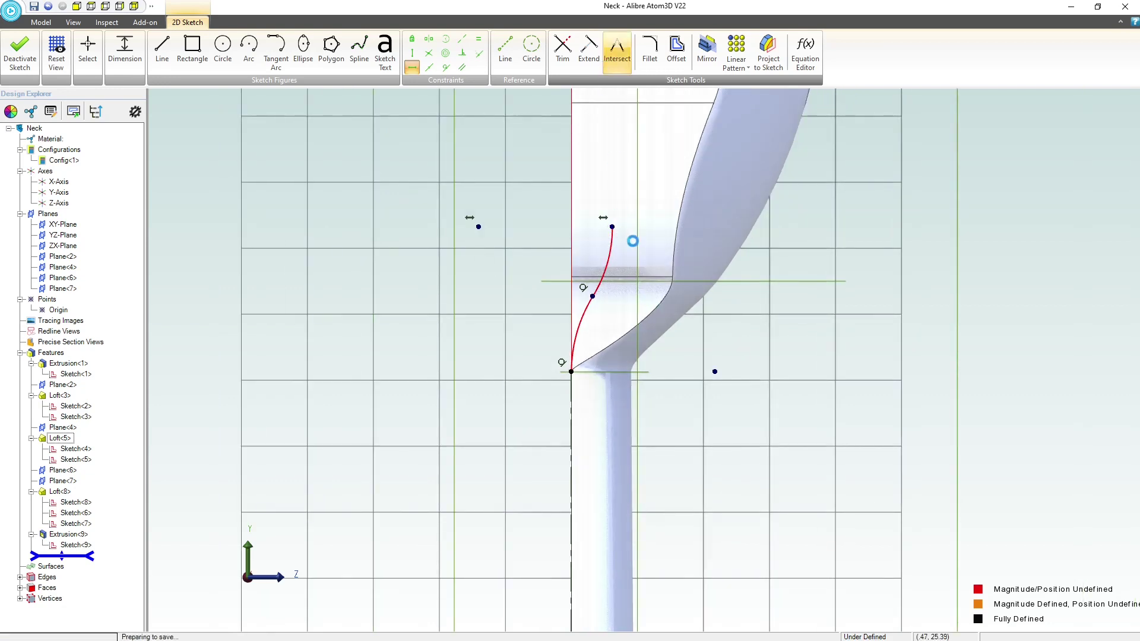
# - Draw a vertical line up from the S-curve to near the head's tip, a perpendicular line about 0.6 in long, and a parallel line back down
pyautogui.click(162, 50)
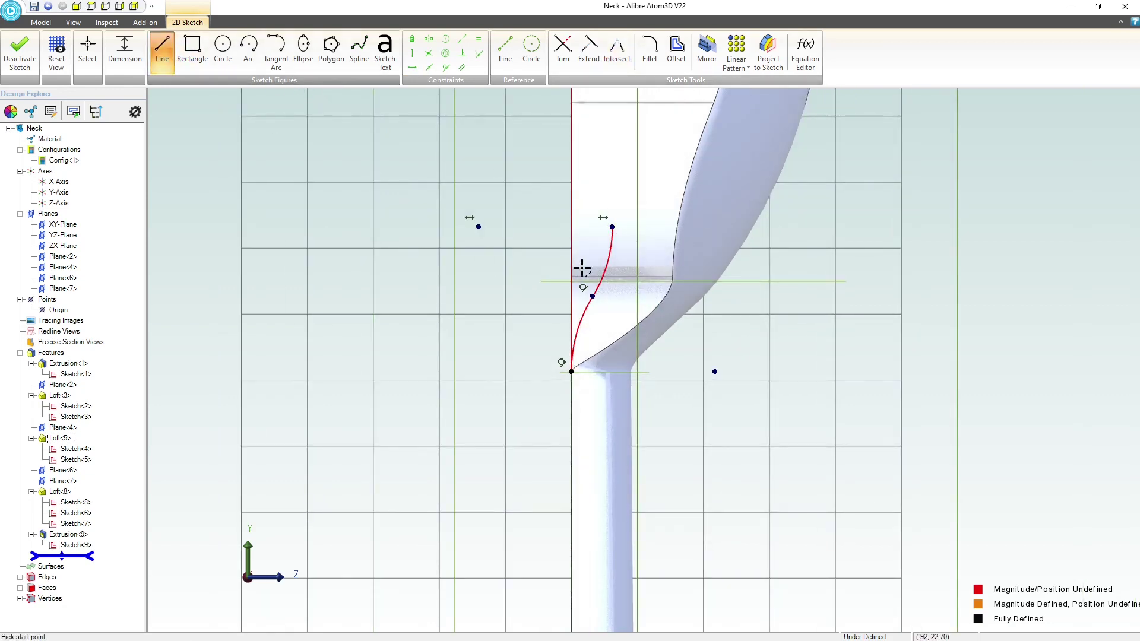
pyautogui.scroll(-4, 629, 451)
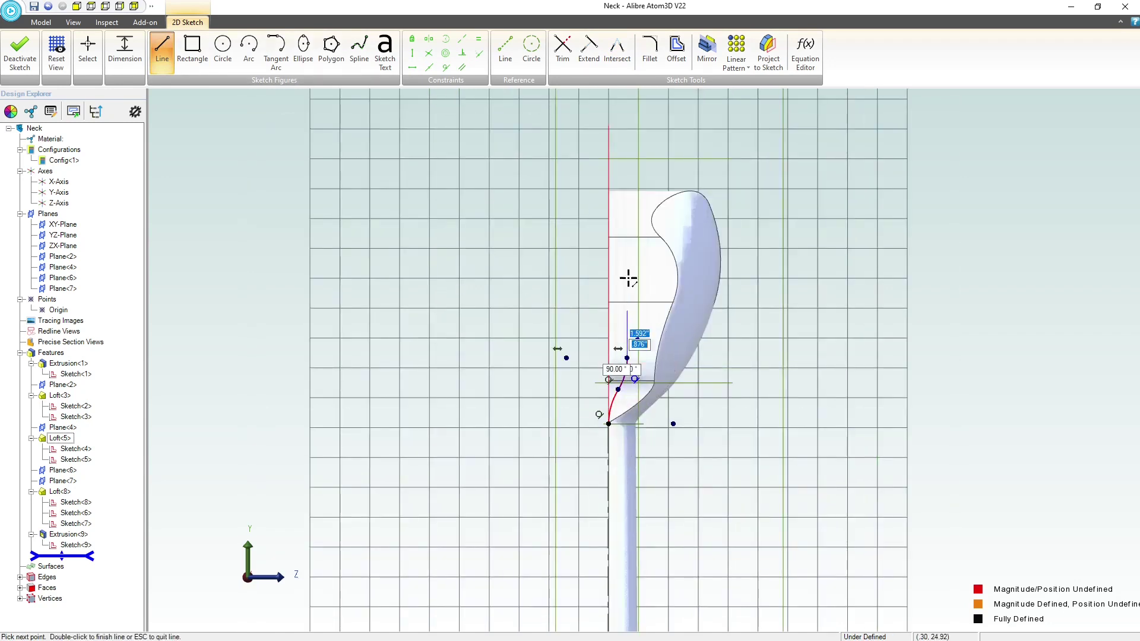
pyautogui.click(627, 199)
pyautogui.scroll(-2, 621, 190)
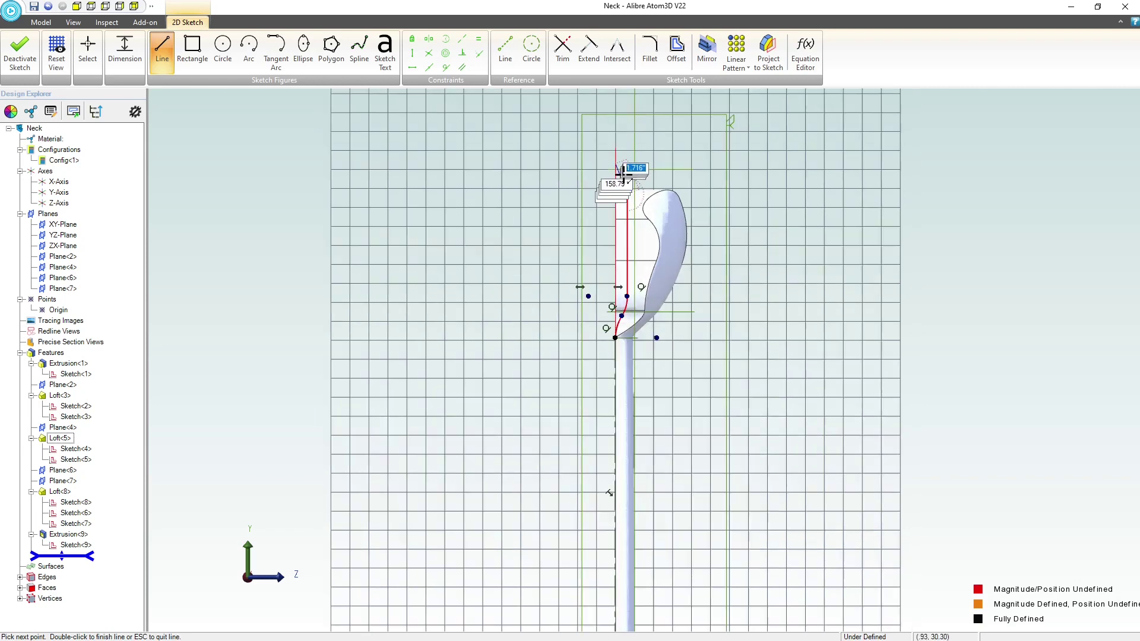
pyautogui.scroll(-3, 624, 173)
pyautogui.scroll(6, 618, 201)
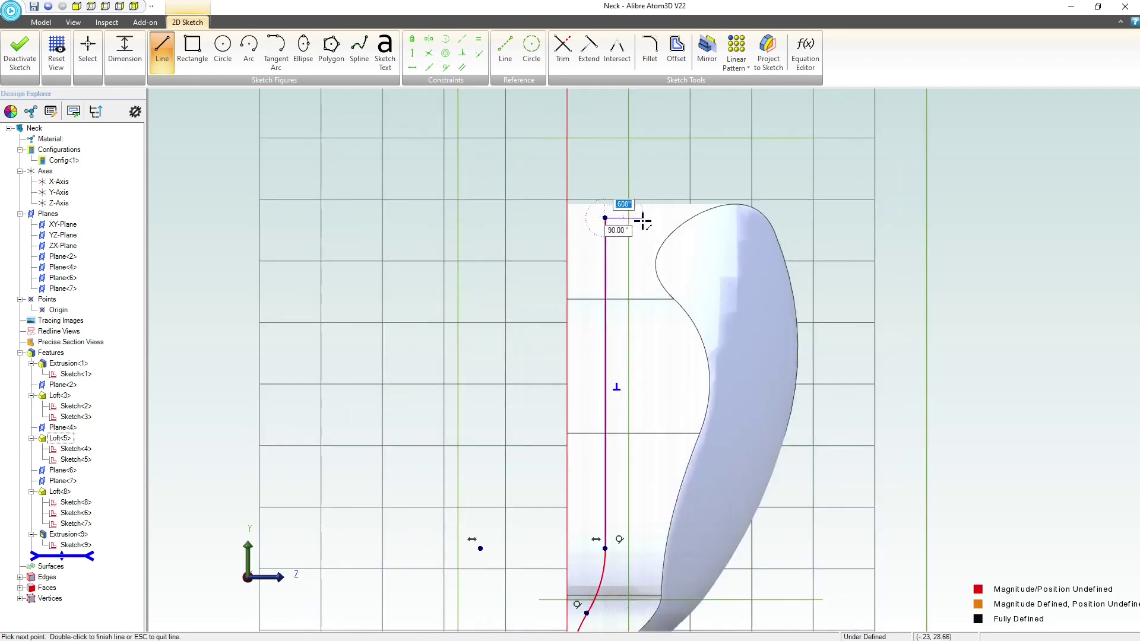
pyautogui.click(644, 219)
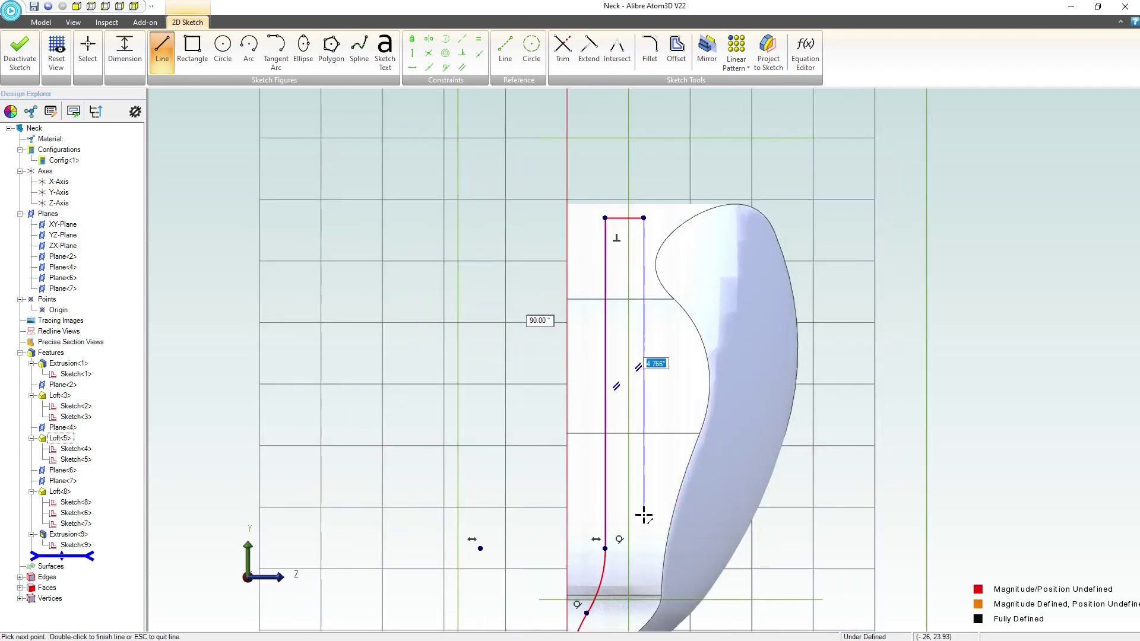
pyautogui.click(644, 583)
pyautogui.scroll(-2, 644, 570)
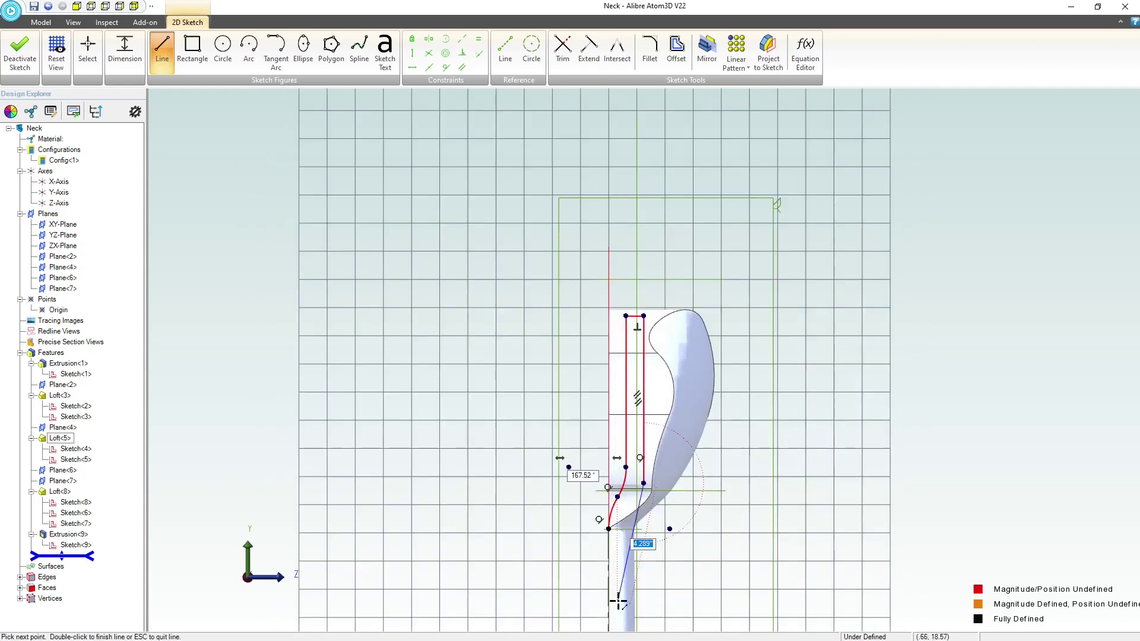
pyautogui.scroll(5, 659, 463)
pyautogui.scroll(3, 671, 382)
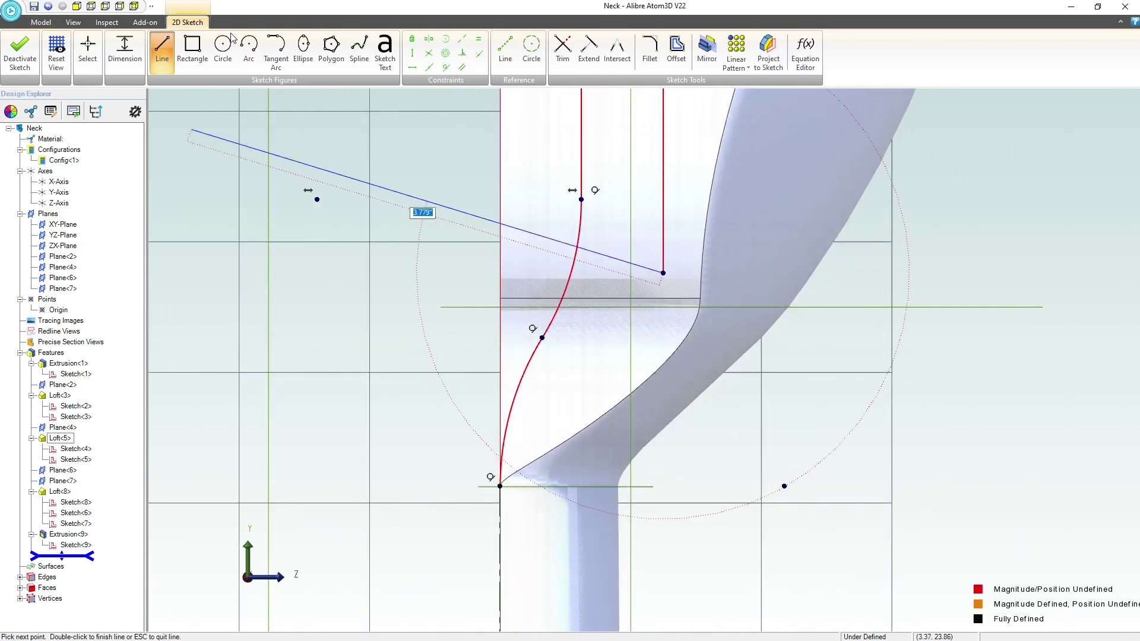
# - Draw an arc concentric with the upper S-curve arc, running down from the lower end of the second vertical line
pyautogui.click(236, 41)
pyautogui.click(317, 200)
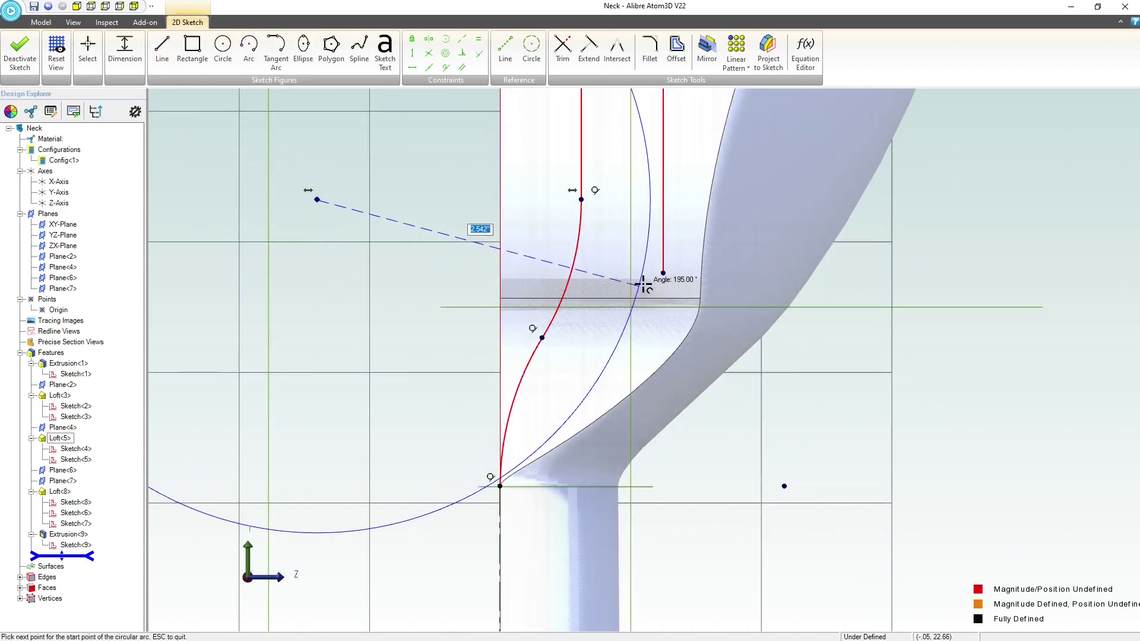
pyautogui.click(664, 273)
pyautogui.press('Escape')
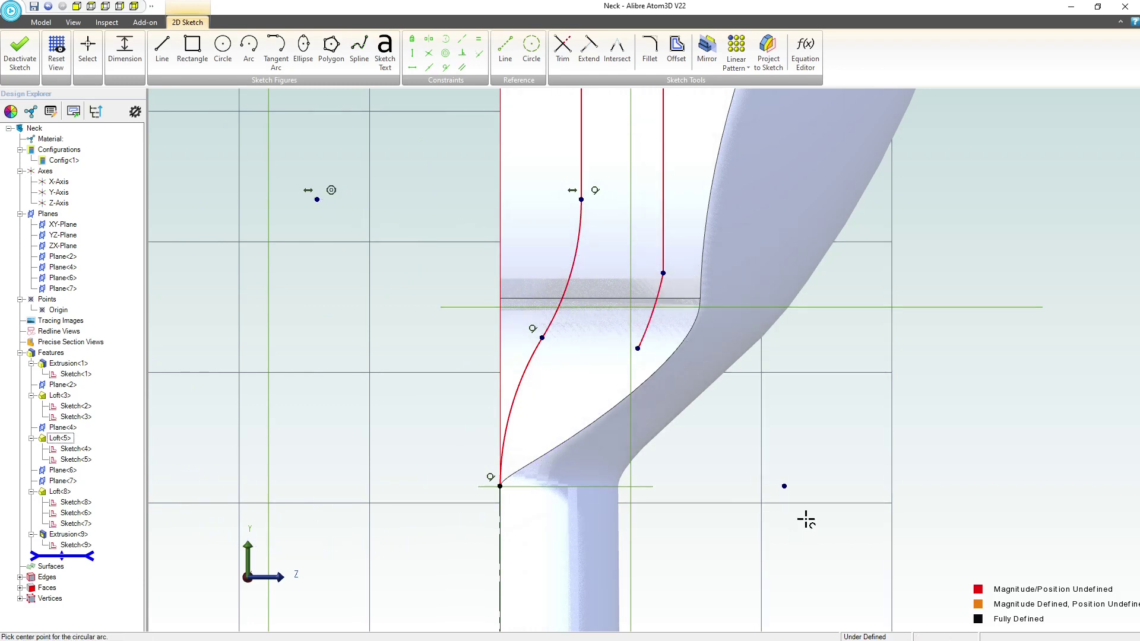
# - Draw a second outer arc concentric with the lower S-curve arc, continuing from the first outer arc down to near the neck's end
pyautogui.click(785, 486)
pyautogui.click(638, 349)
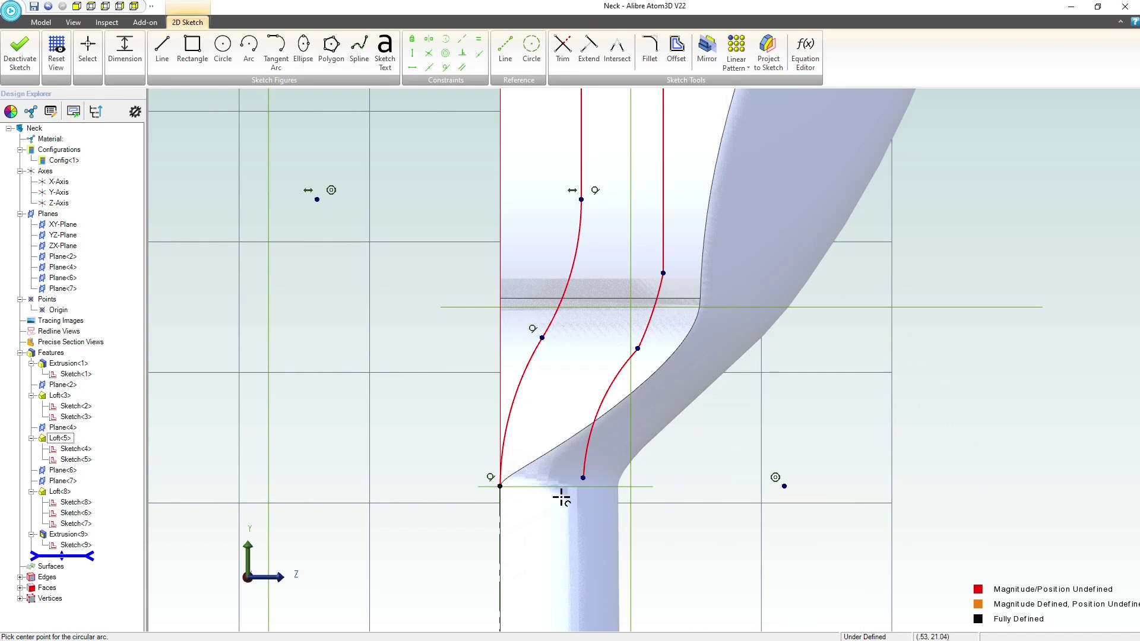
pyautogui.press('Escape')
# - Project the neck's end edge at the transition as a reference figure, maintaining association to the source
pyautogui.click(769, 50)
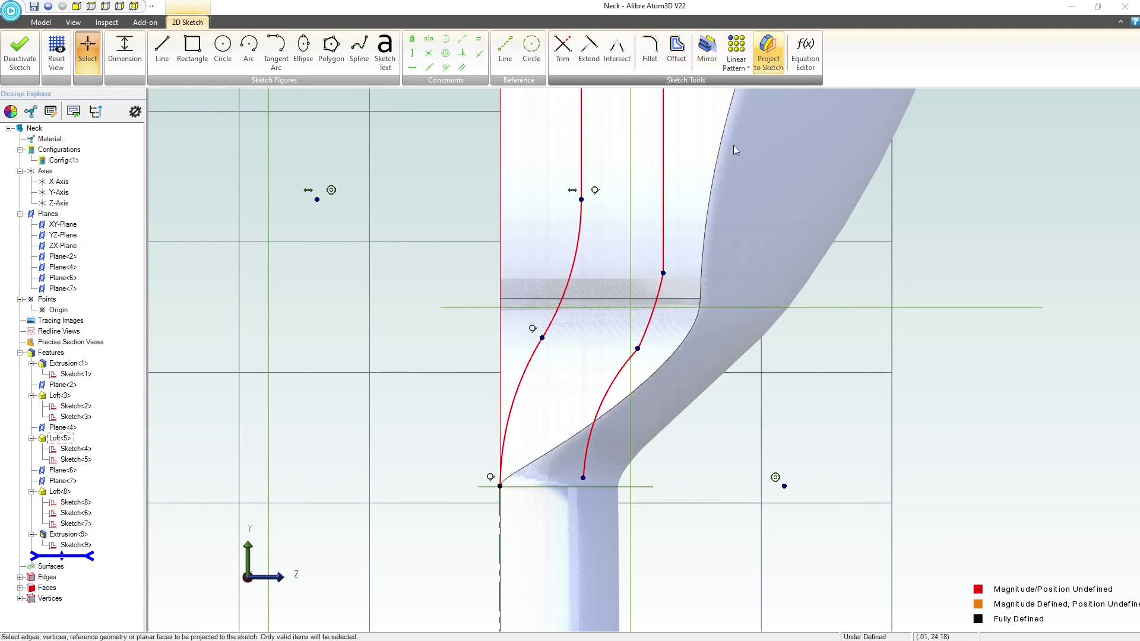
pyautogui.click(611, 486)
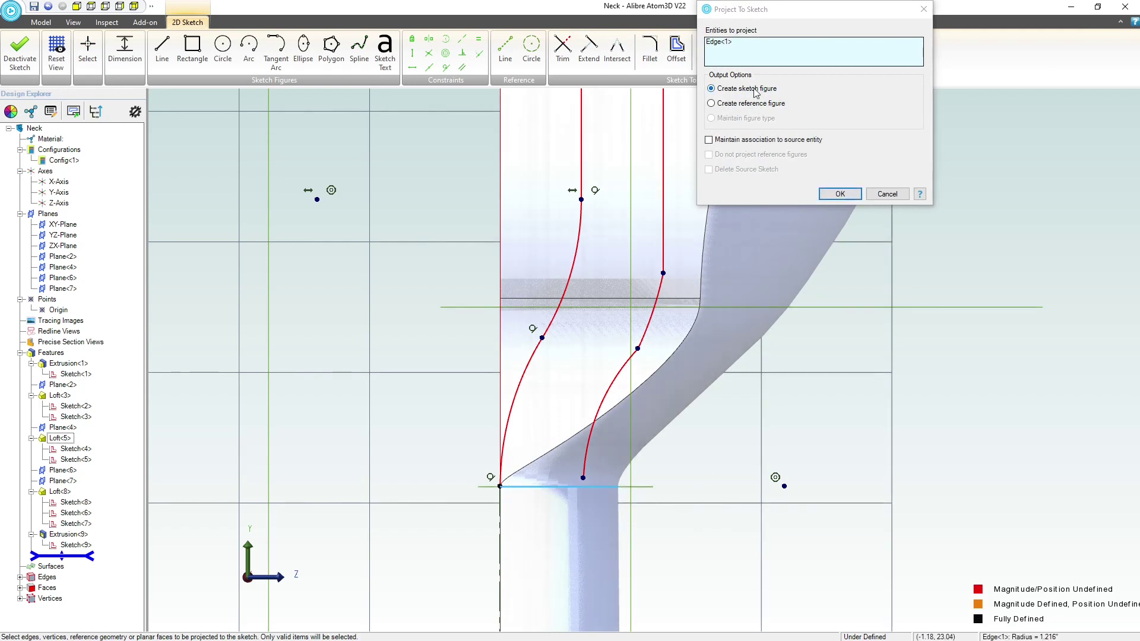
pyautogui.click(708, 140)
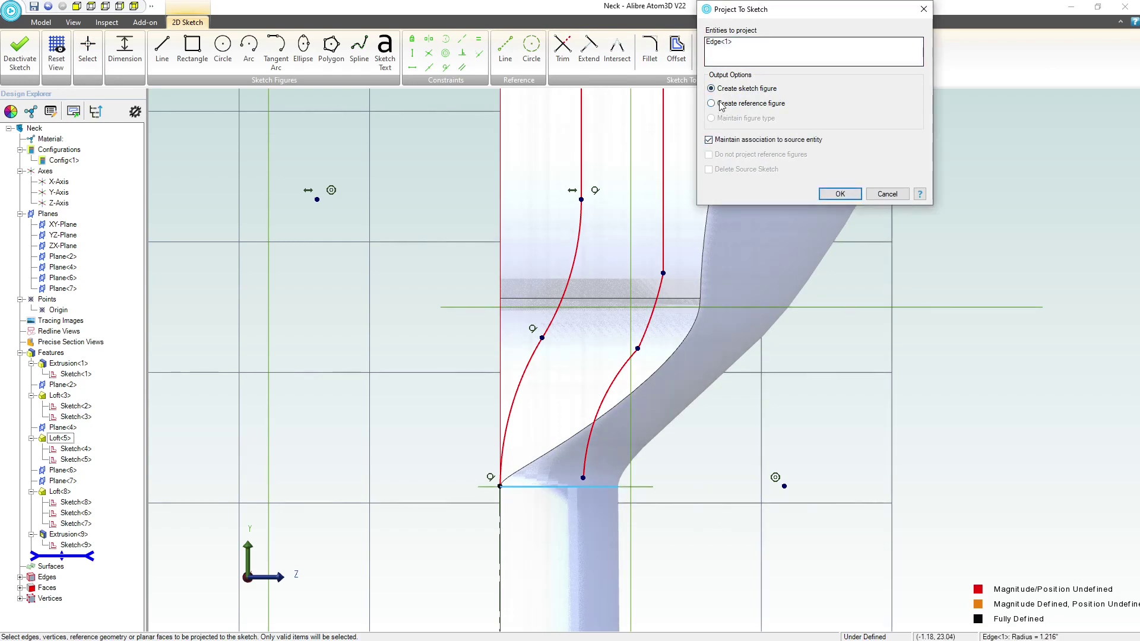
pyautogui.click(836, 195)
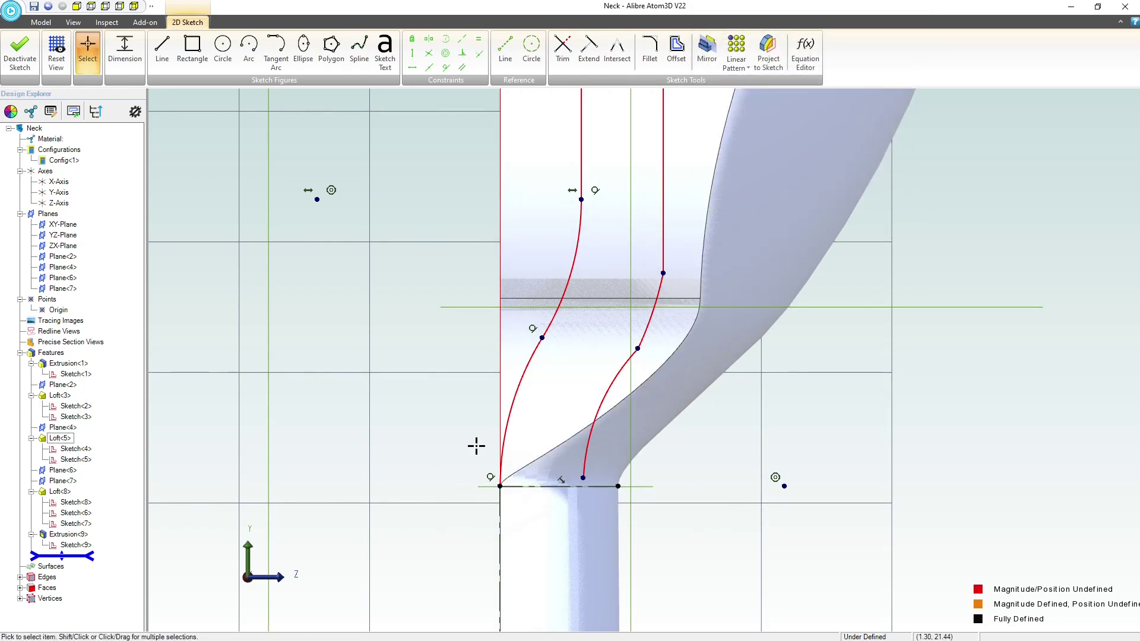
# - Constrain the lower outer arc's bottom endpoint coincident with the outer end of the projected neck end edge
pyautogui.click(583, 478)
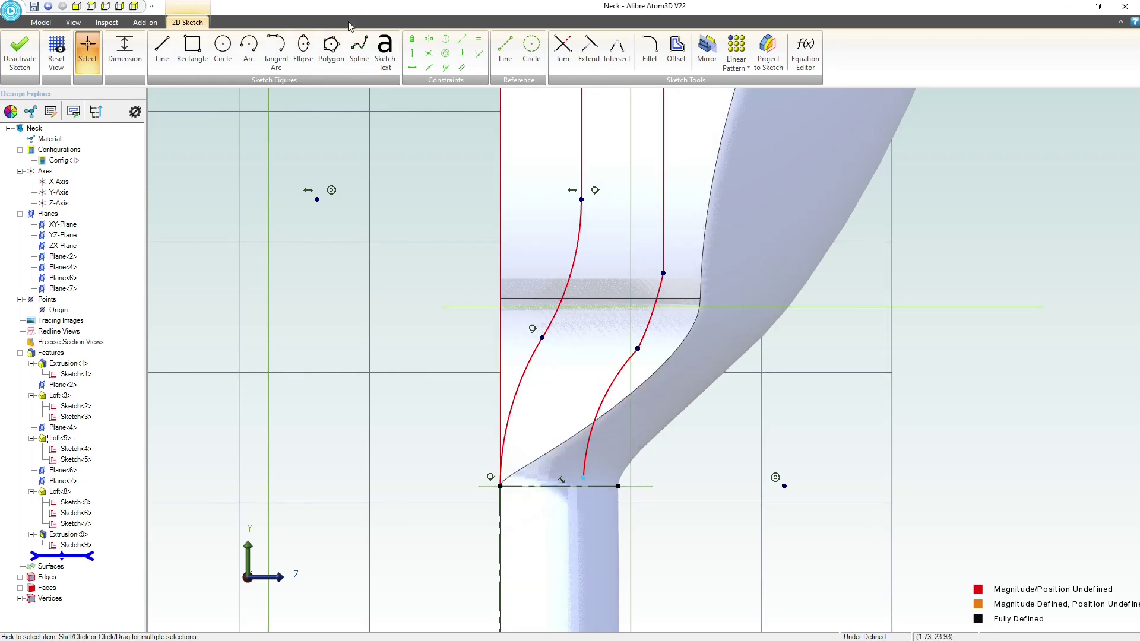
pyautogui.click(383, 237)
pyautogui.click(475, 57)
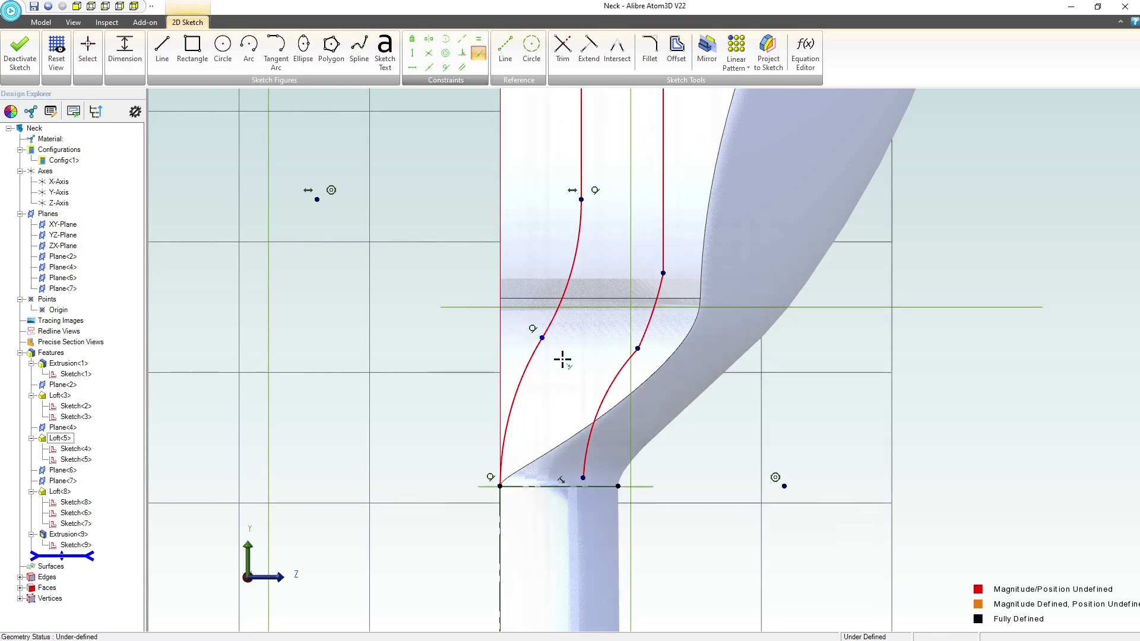
pyautogui.click(583, 477)
pyautogui.click(619, 486)
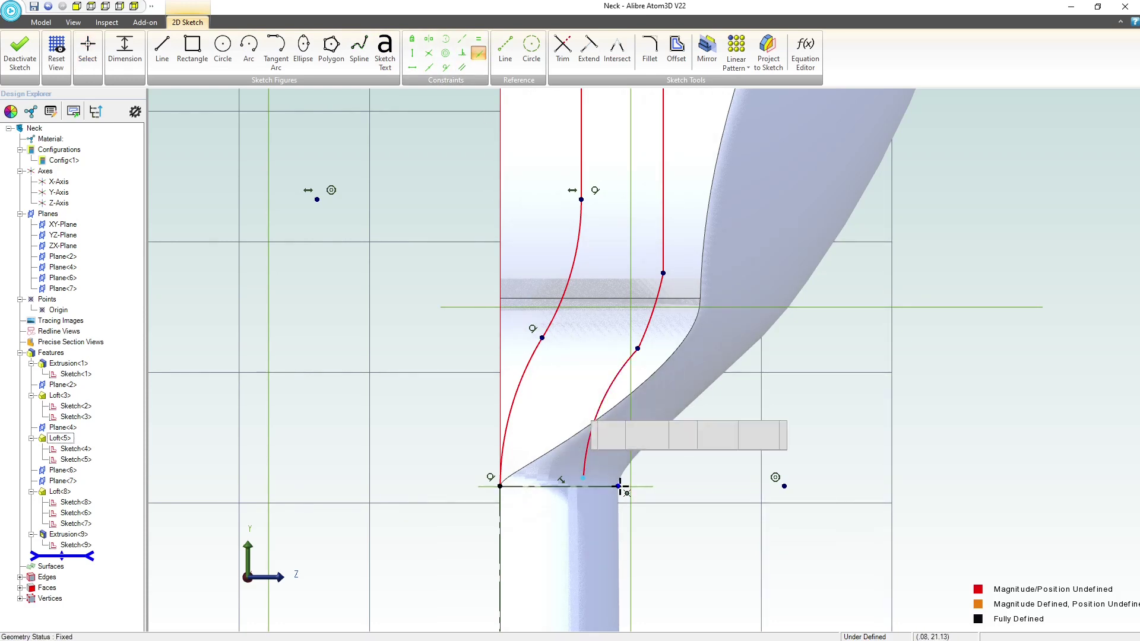
pyautogui.scroll(-2, 593, 494)
pyautogui.scroll(2, 647, 341)
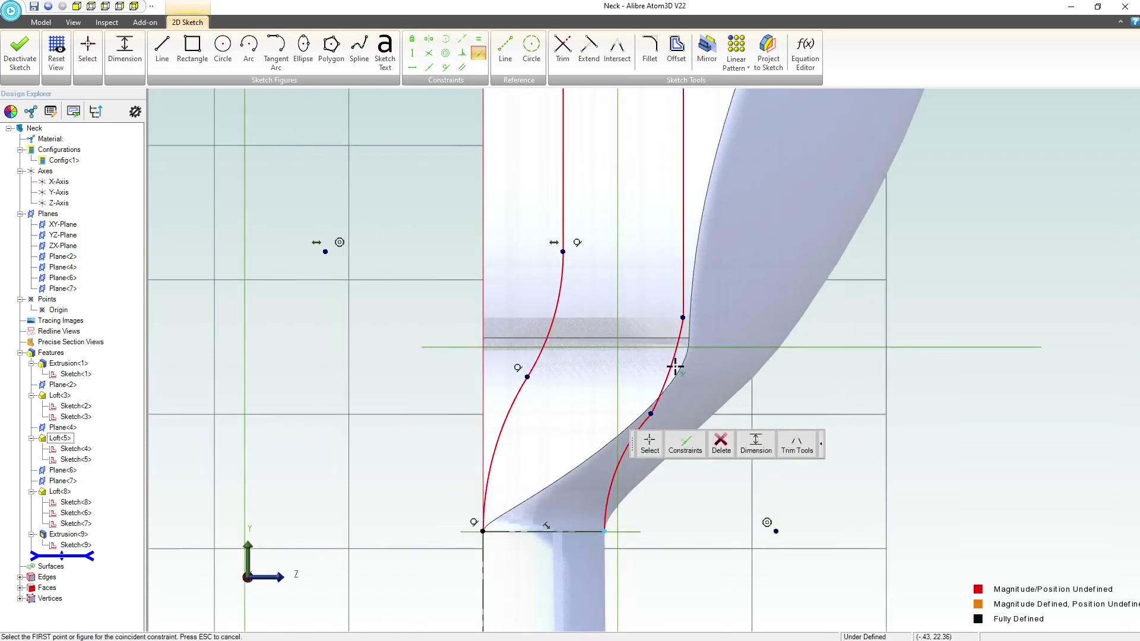
pyautogui.press('Escape')
# - Delete the lower outer arc and move the remaining outer arc's lower endpoint down toward the outer end of the projected edge
pyautogui.scroll(-1, 588, 335)
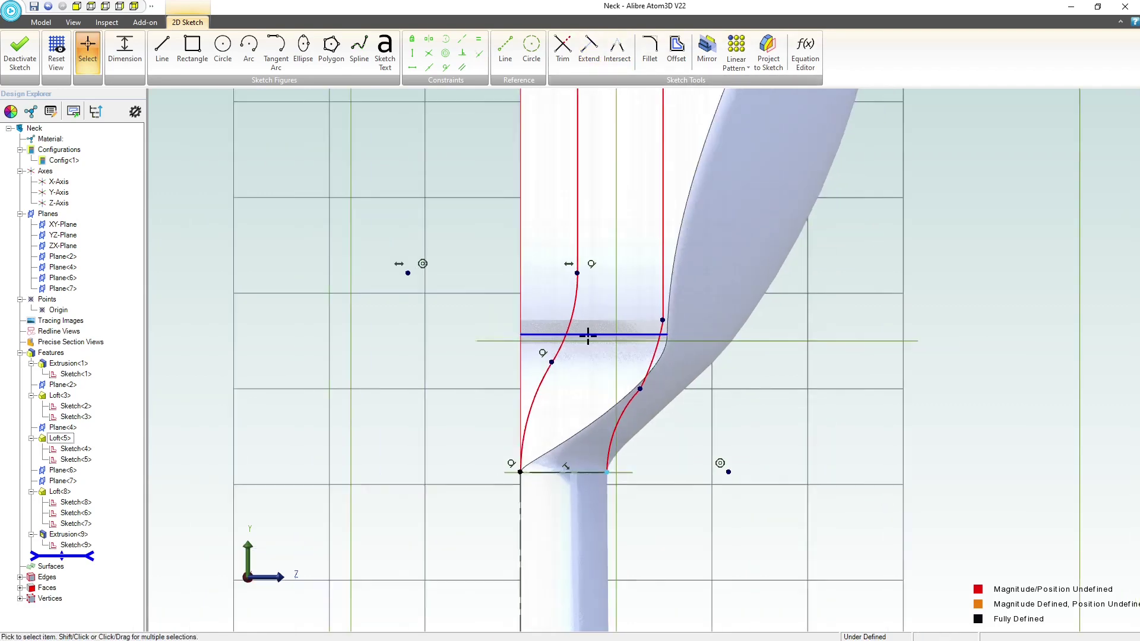
pyautogui.scroll(-2, 588, 336)
pyautogui.scroll(4, 626, 313)
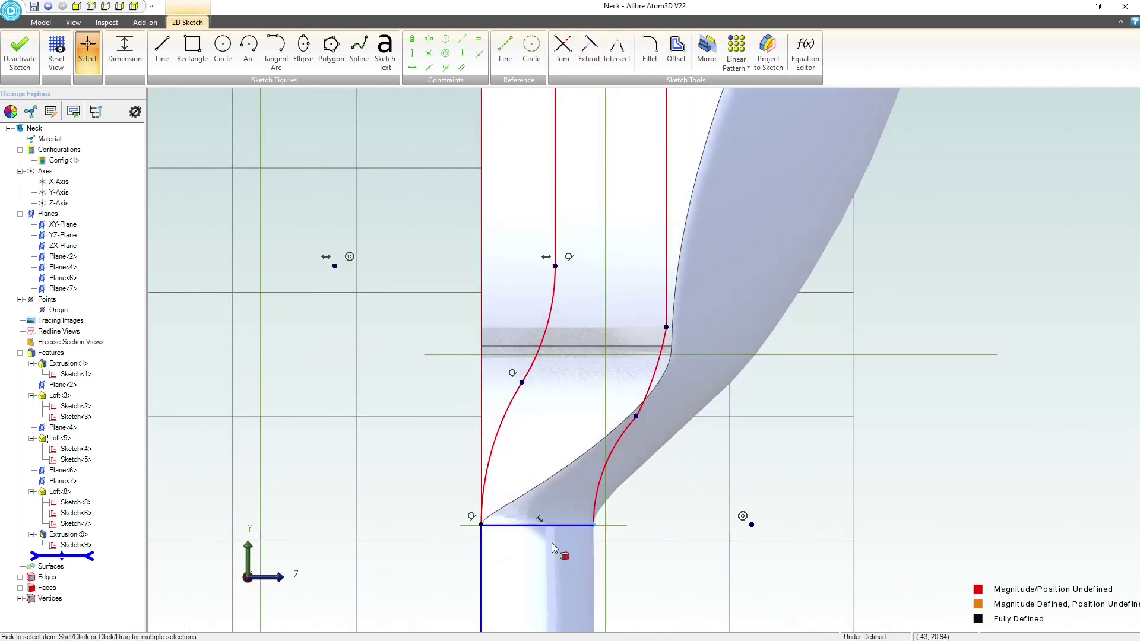
pyautogui.click(617, 439)
pyautogui.press('Delete')
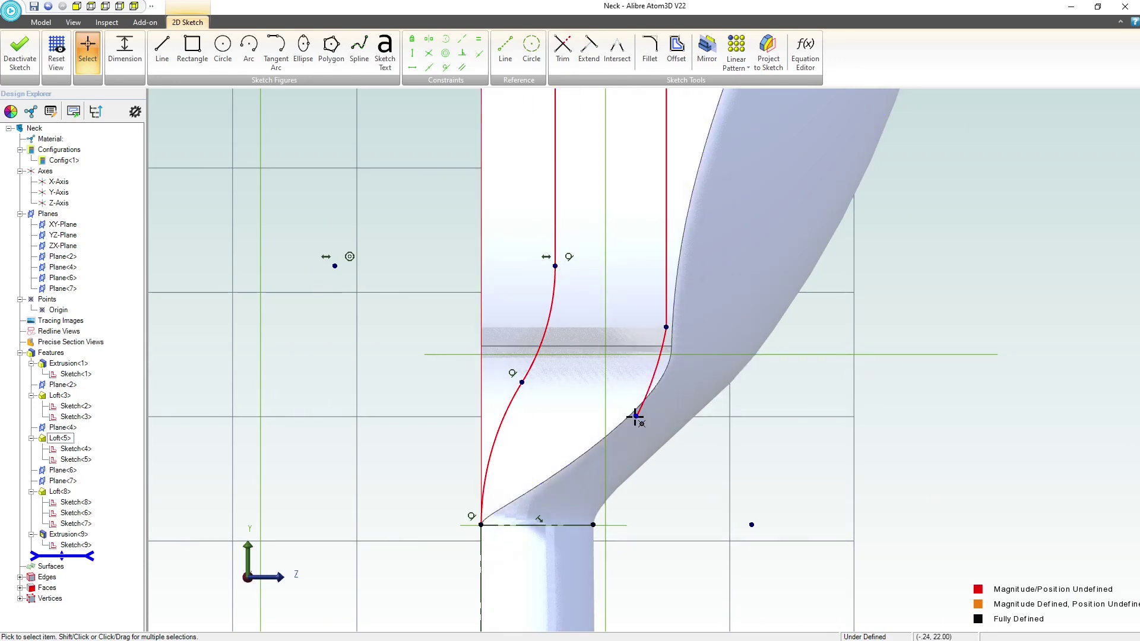
pyautogui.moveTo(636, 418); pyautogui.dragTo(611, 504)
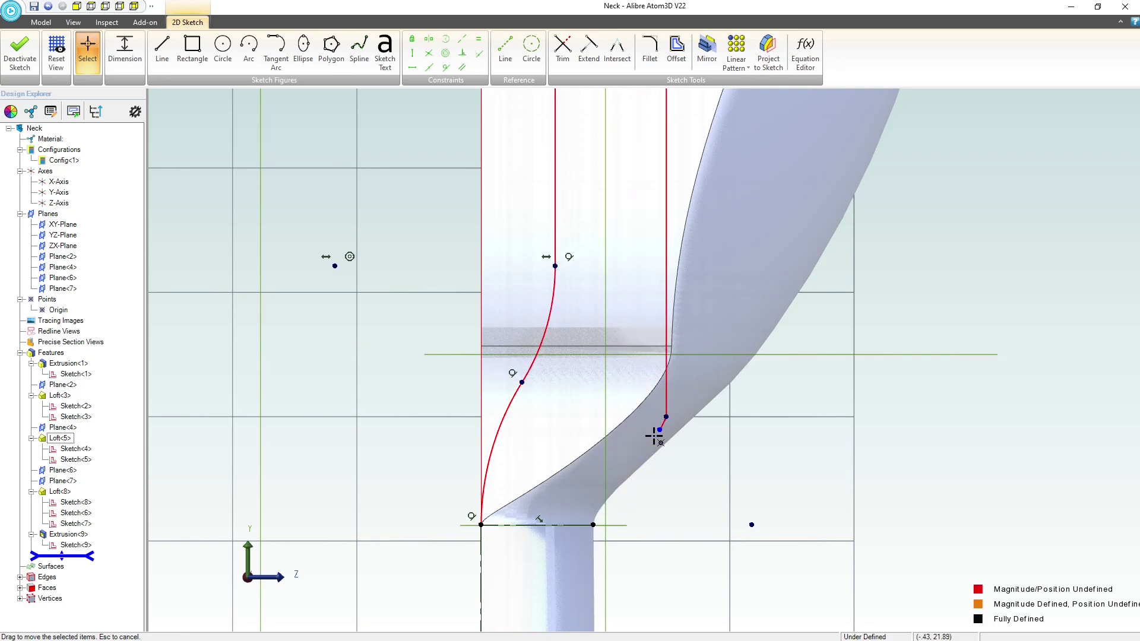
pyautogui.moveTo(610, 459); pyautogui.dragTo(592, 451)
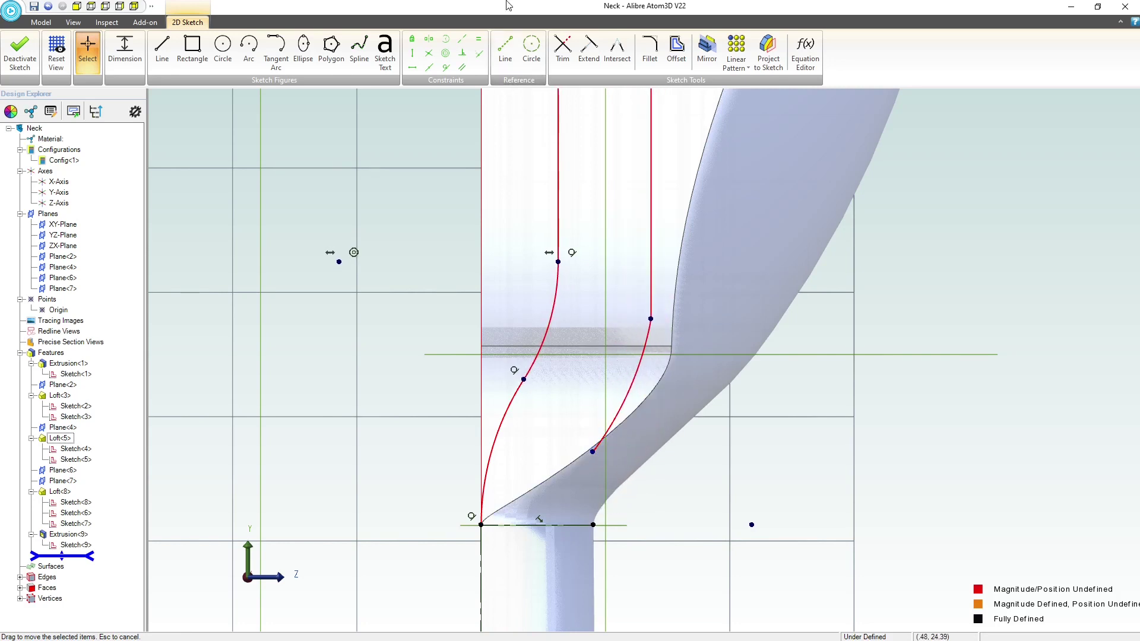
# - Constrain the remaining outer arc tangent to the outer vertical line
pyautogui.click(446, 67)
pyautogui.click(643, 339)
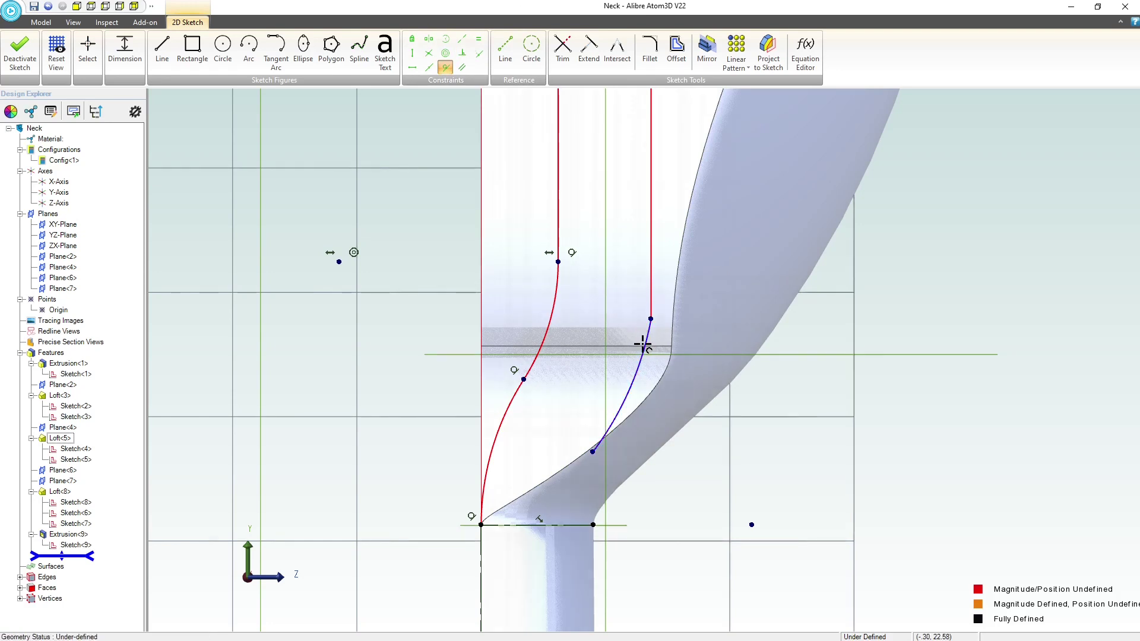
pyautogui.click(649, 236)
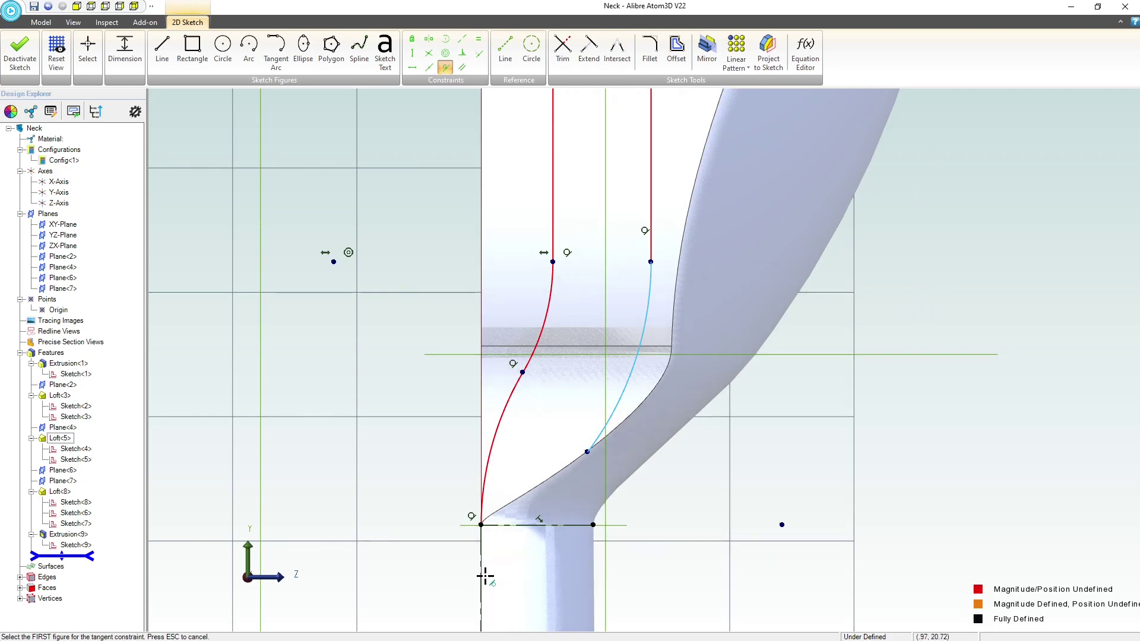
pyautogui.press('Escape')
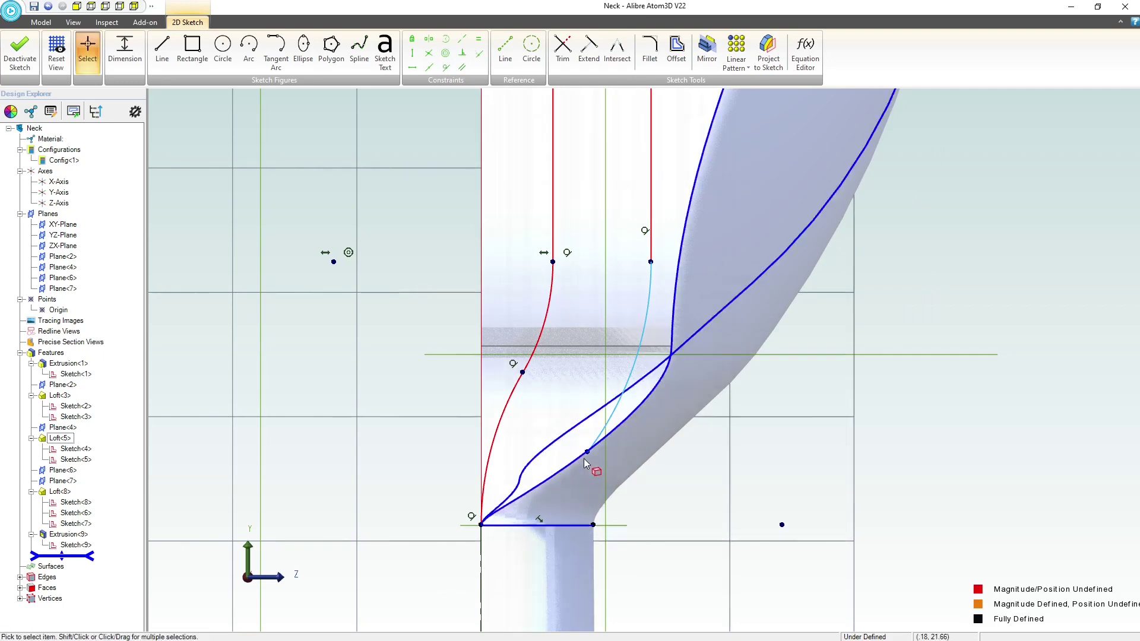
# - Shorten the outer arc by moving its lower endpoint up, and delete the arc
pyautogui.moveTo(589, 453); pyautogui.dragTo(597, 315)
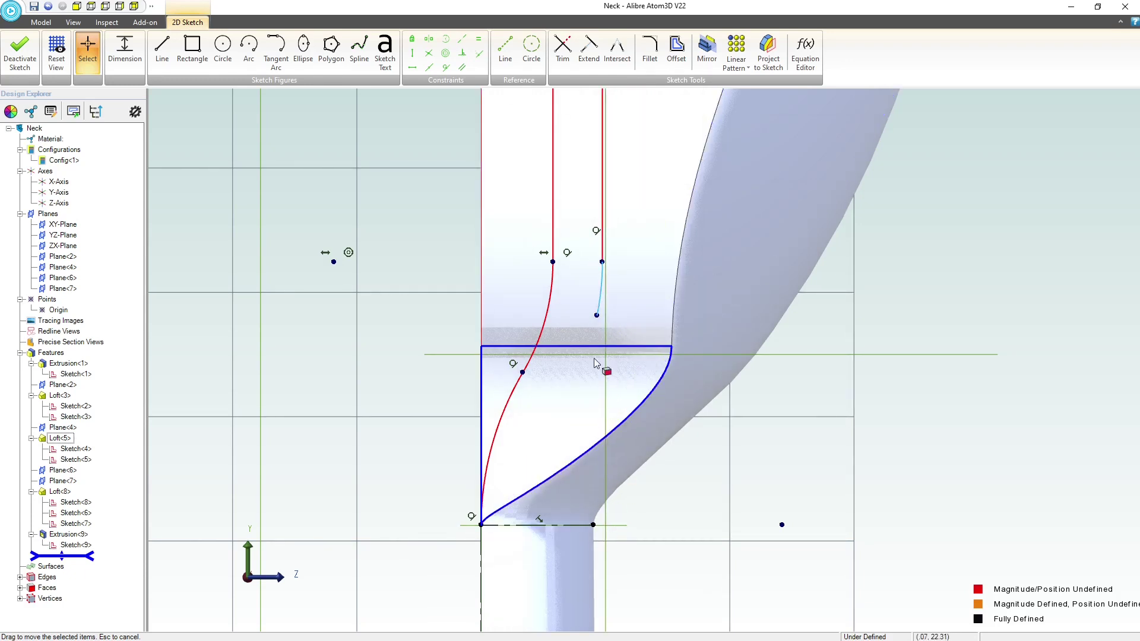
pyautogui.click(600, 294)
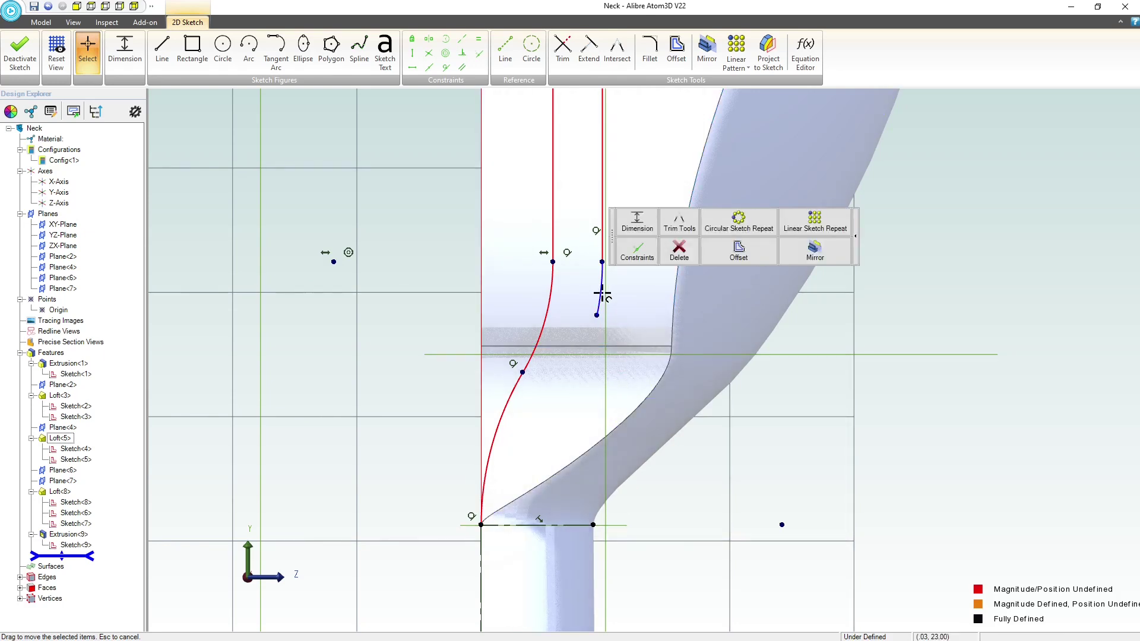
pyautogui.press('Delete')
# - Constrain the outer vertical line's lower endpoint coincident with the outer end of the projected neck end edge
pyautogui.click(478, 53)
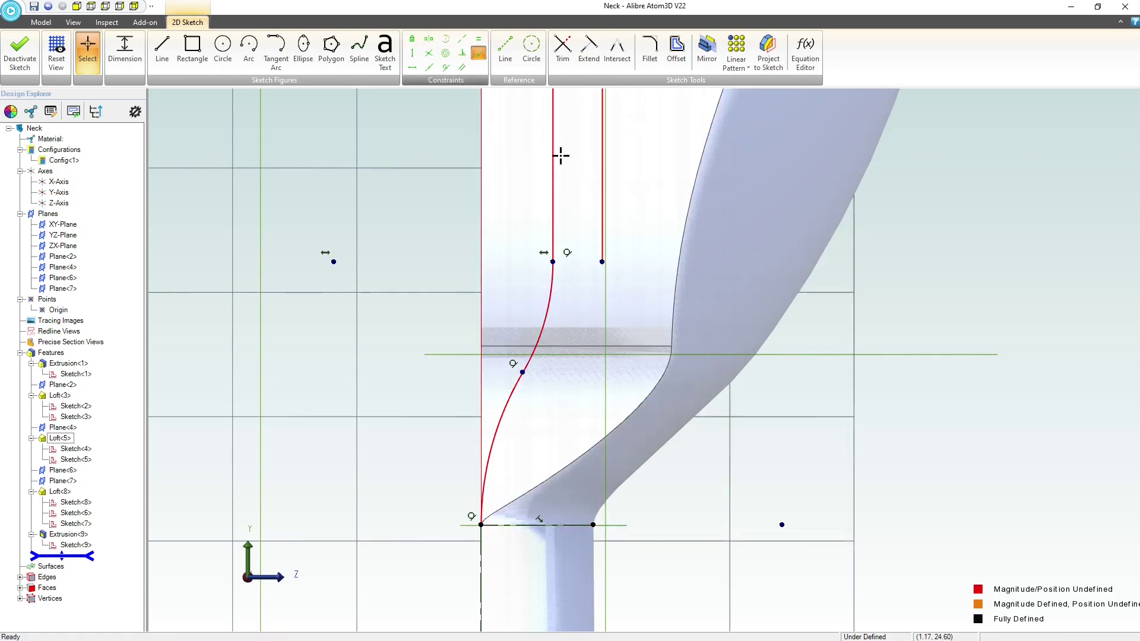
pyautogui.click(603, 262)
pyautogui.click(593, 524)
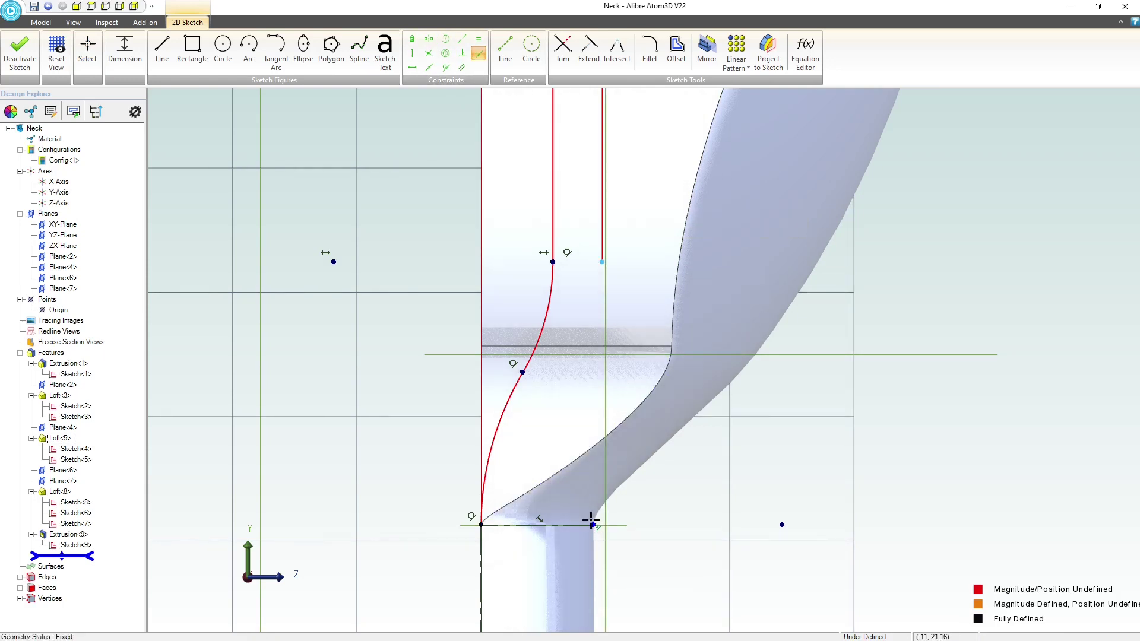
# - Dimension the inner vertical line of the headstock profile to a length of 6 in
pyautogui.scroll(-1, 611, 552)
pyautogui.scroll(-2, 590, 512)
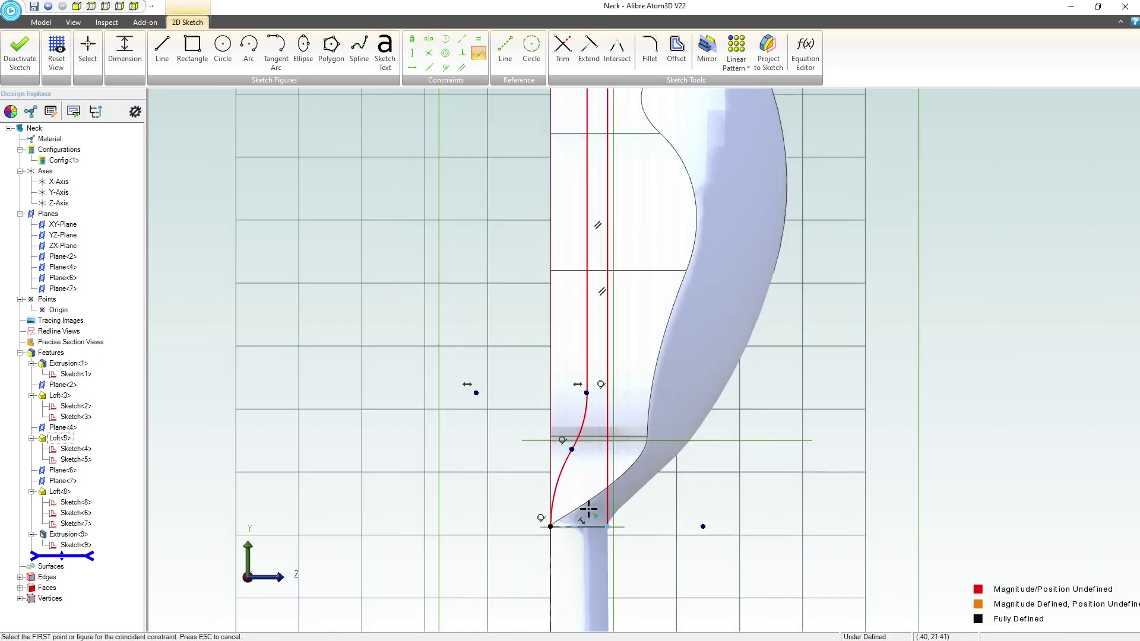
pyautogui.scroll(1, 606, 310)
pyautogui.scroll(1, 606, 310)
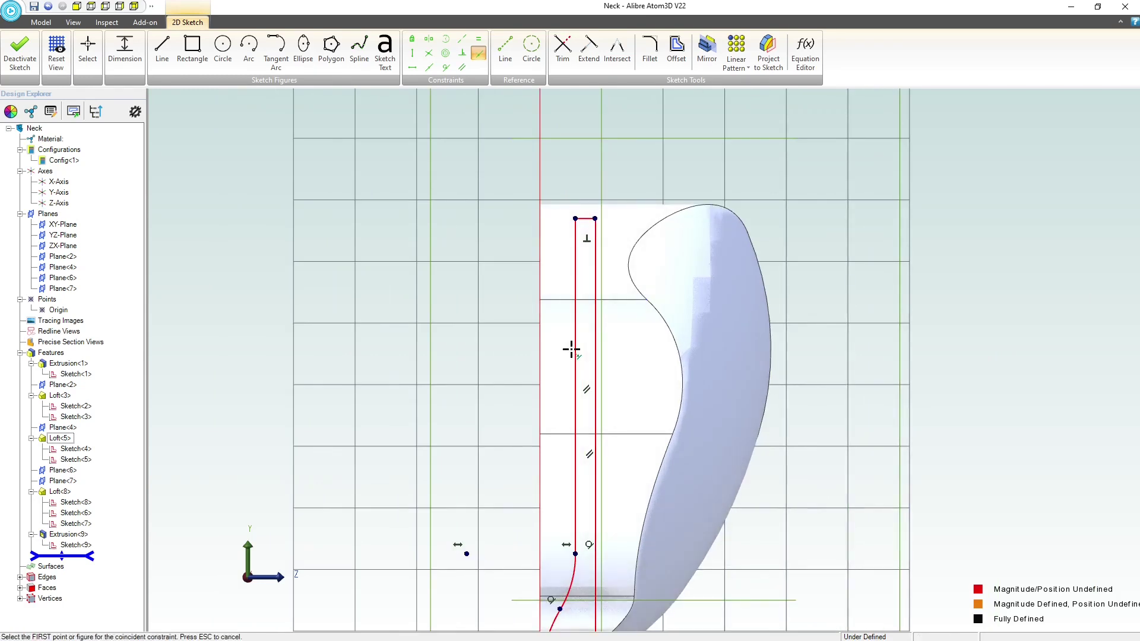
pyautogui.click(575, 345)
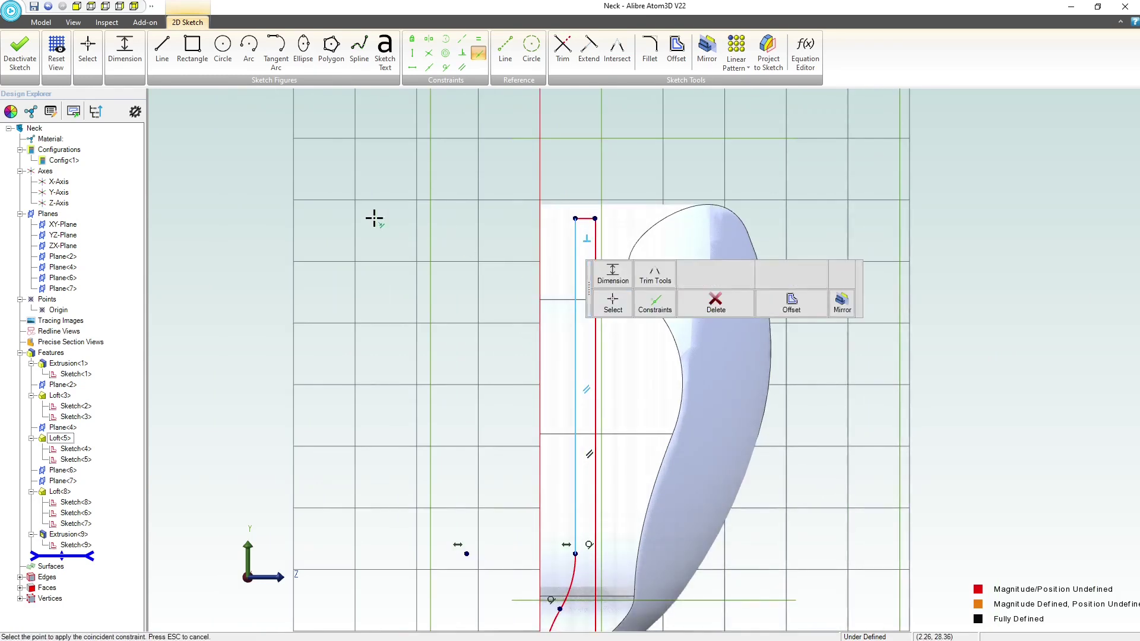
pyautogui.click(124, 50)
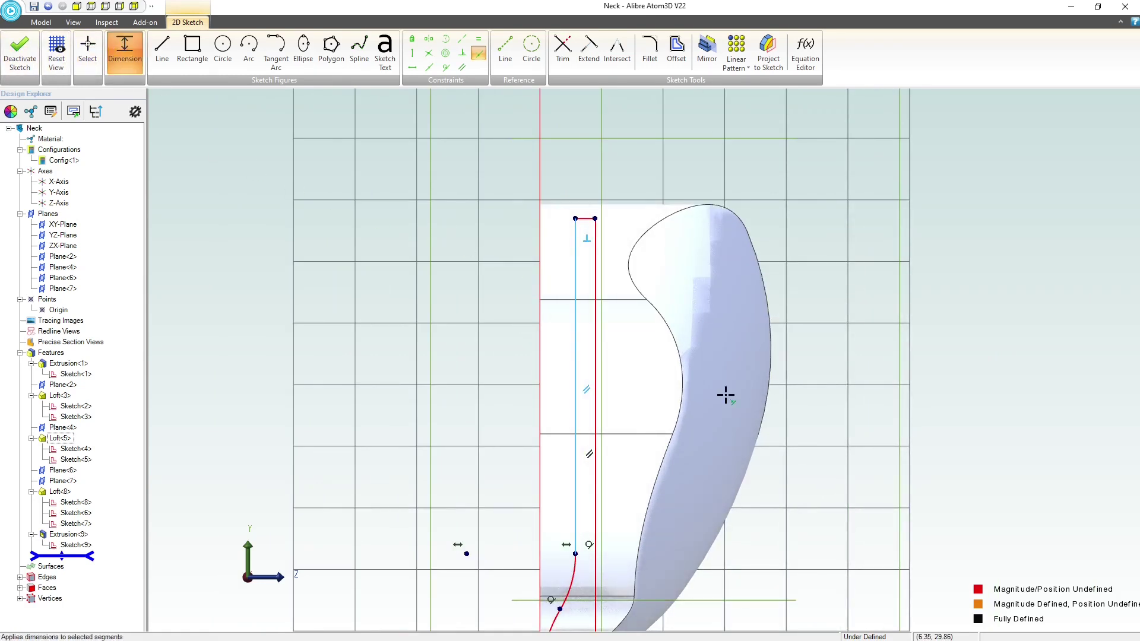
pyautogui.click(540, 301)
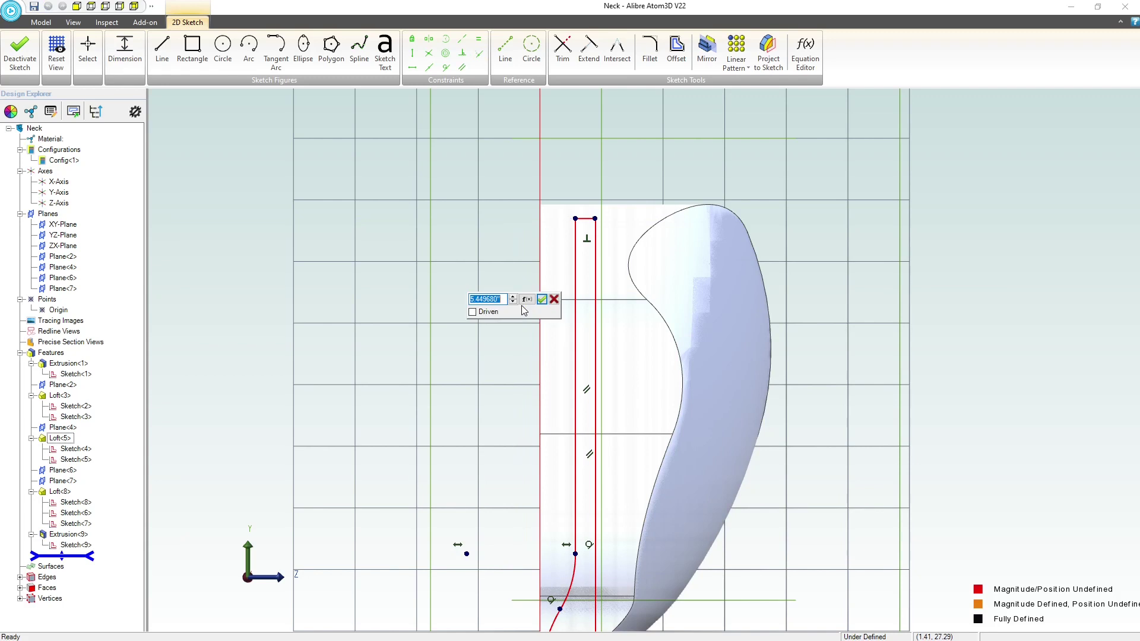
pyautogui.write('6')
pyautogui.press('Return')
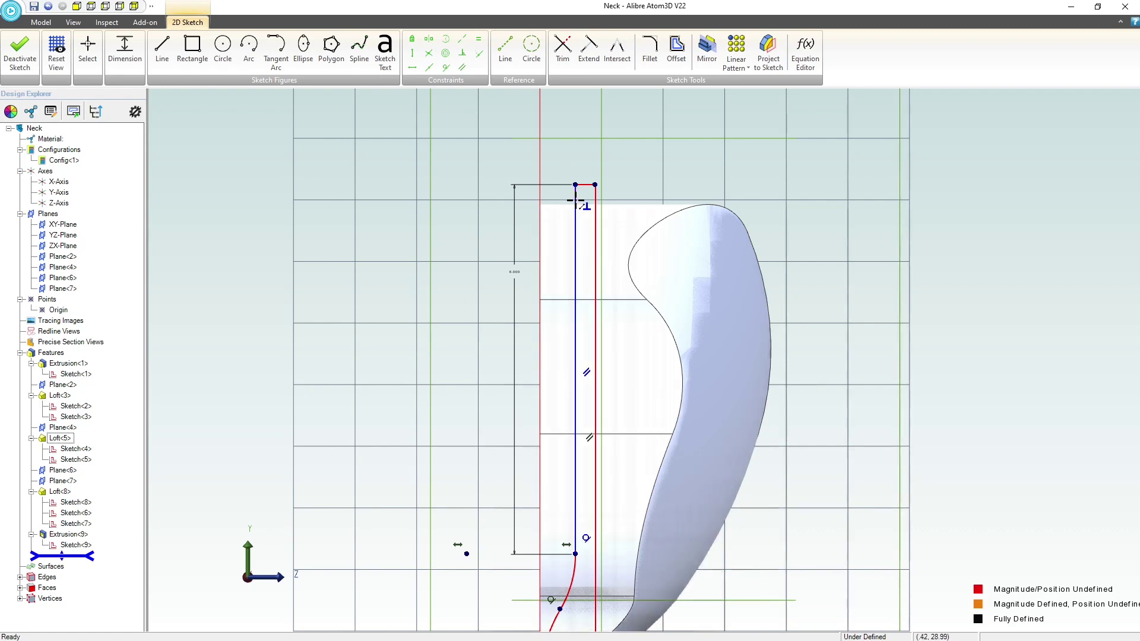
# - Dimension the short line across the top of the profile to .325 in
pyautogui.click(588, 185)
pyautogui.click(588, 151)
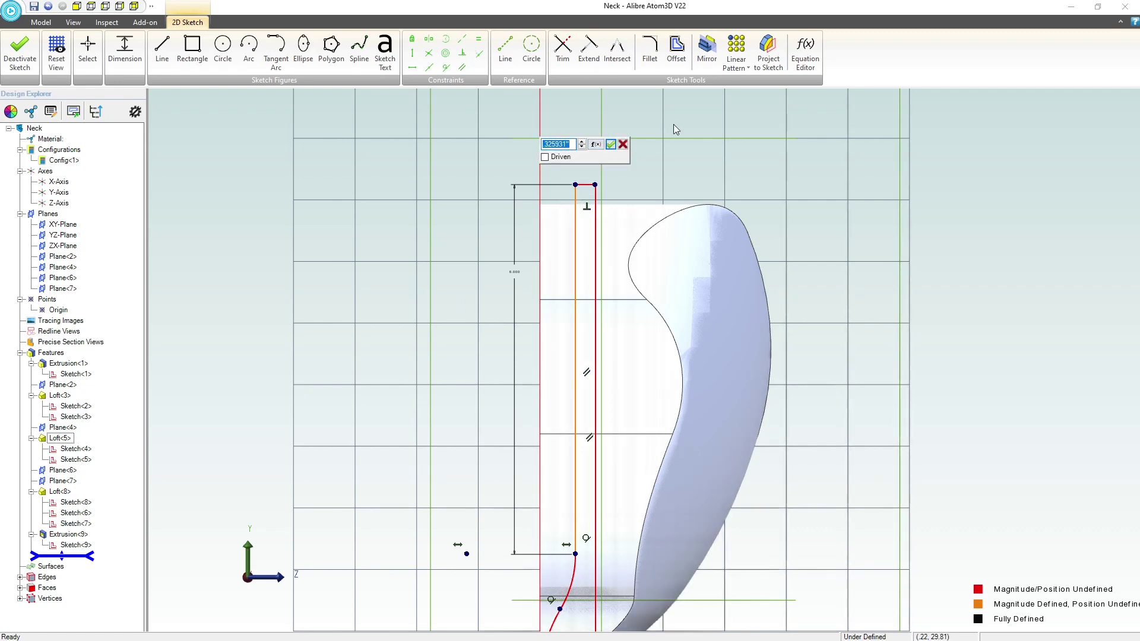
pyautogui.write('.325')
pyautogui.press('Return')
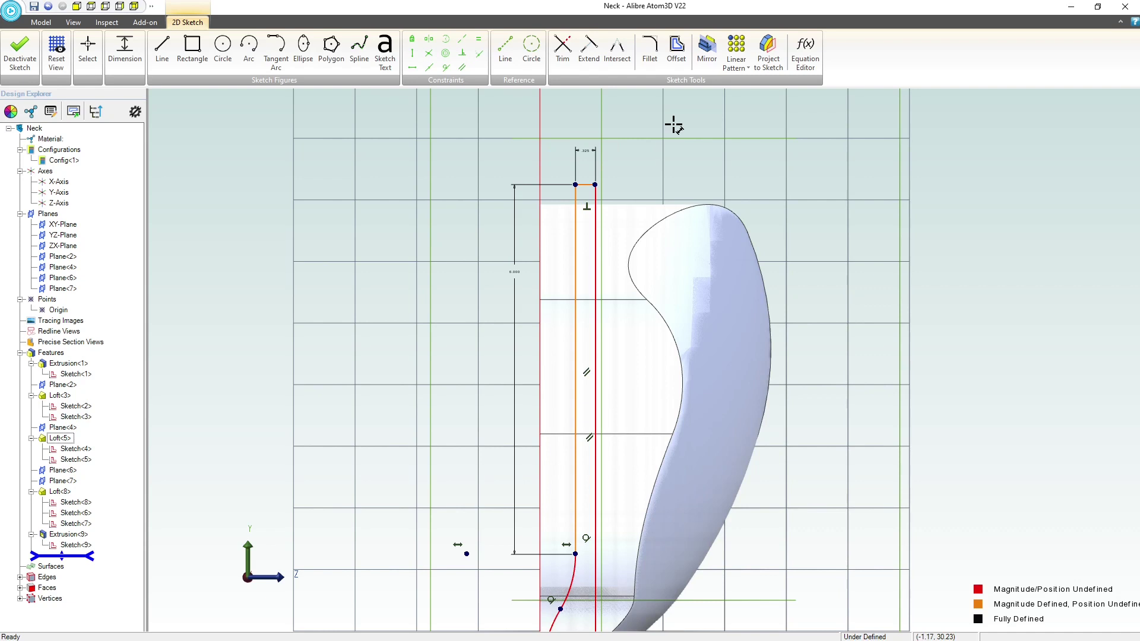
# - Delete the outer vertical line running from the profile's top line down to the projected neck end edge
pyautogui.scroll(-3, 674, 126)
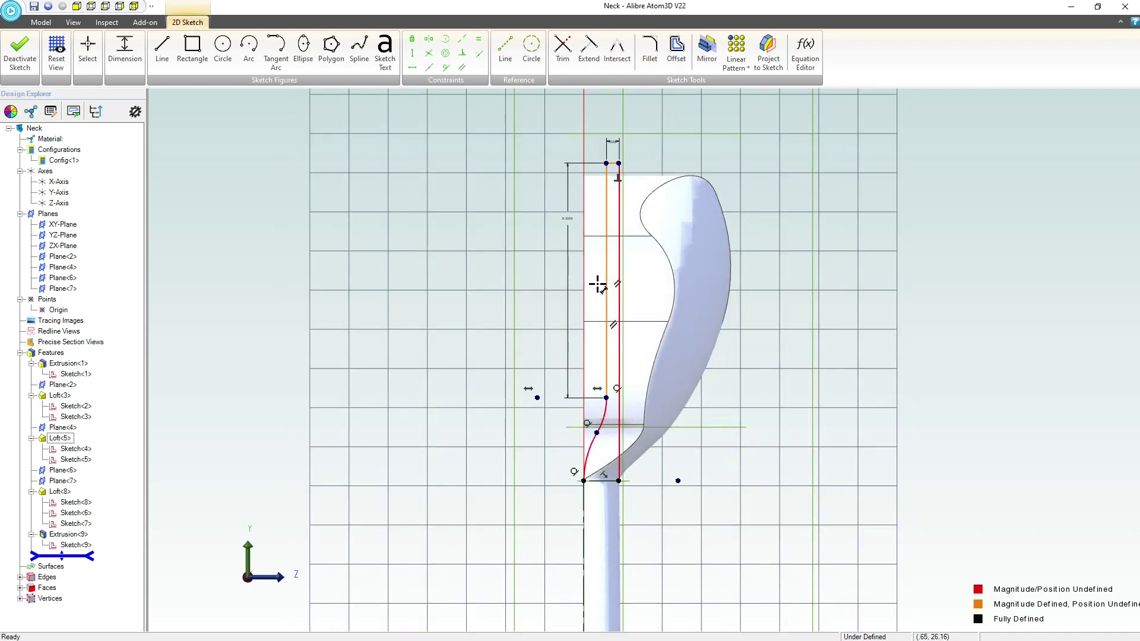
pyautogui.scroll(2, 598, 285)
pyautogui.press('Escape')
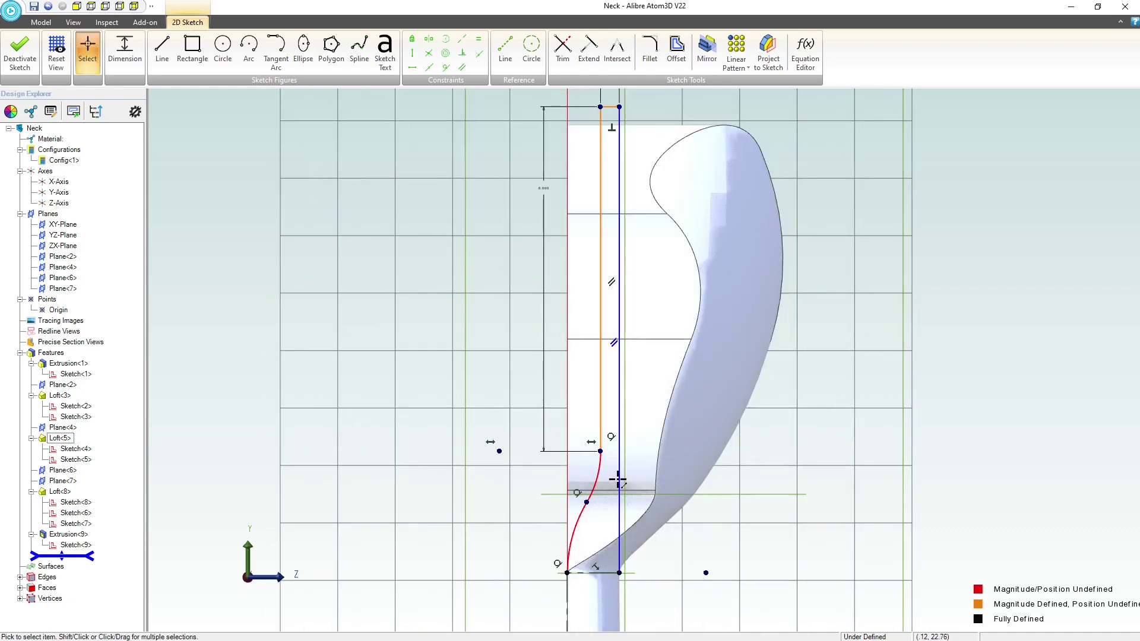
pyautogui.rightClick(618, 479)
pyautogui.press('Delete')
# - Delete the top line's length dimension and stretch the line by moving its outer endpoint outward
pyautogui.scroll(-2, 618, 222)
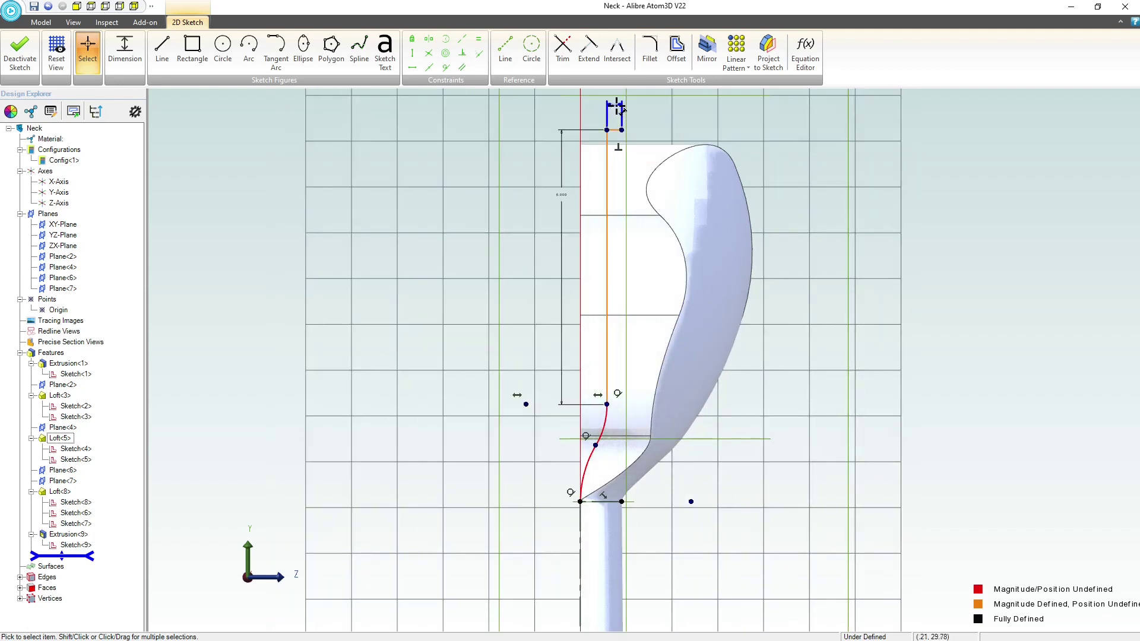
pyautogui.press('Delete')
pyautogui.scroll(2, 650, 124)
pyautogui.moveTo(610, 132)
pyautogui.mouseDown()
pyautogui.moveTo(669, 133)
pyautogui.moveTo(649, 186)
pyautogui.moveTo(677, 119)
pyautogui.moveTo(657, 173)
pyautogui.moveTo(677, 133)
pyautogui.mouseUp()
# - Dimension the lower arc of the inner S-curve with a radius of 2 in
pyautogui.scroll(-2, 575, 103)
pyautogui.scroll(-1, 575, 104)
pyautogui.scroll(2, 452, 395)
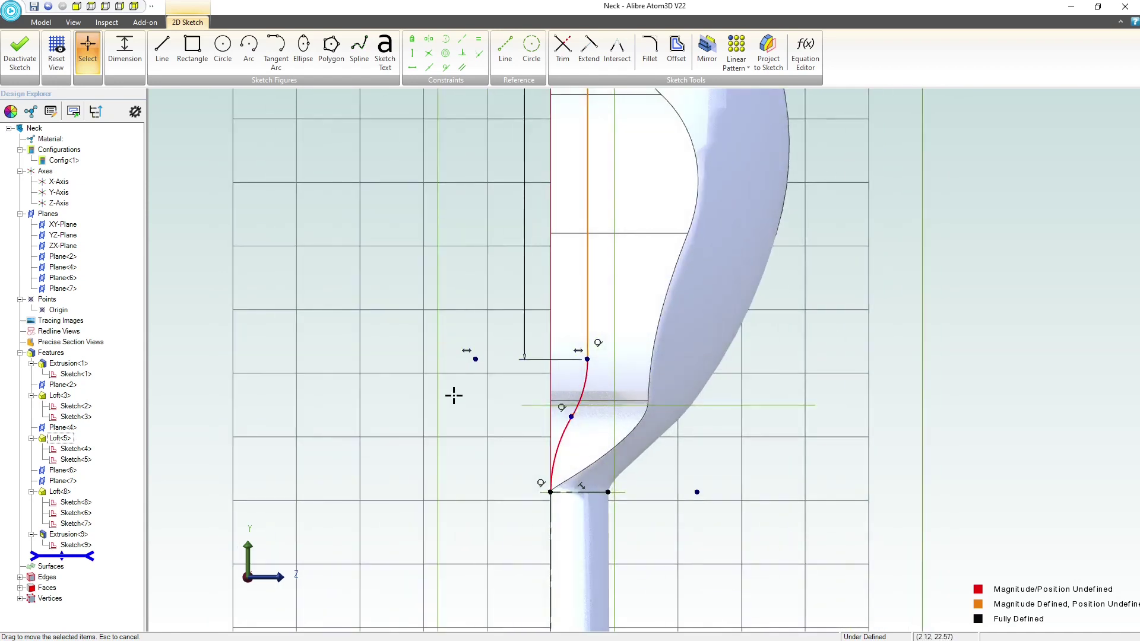
pyautogui.click(123, 39)
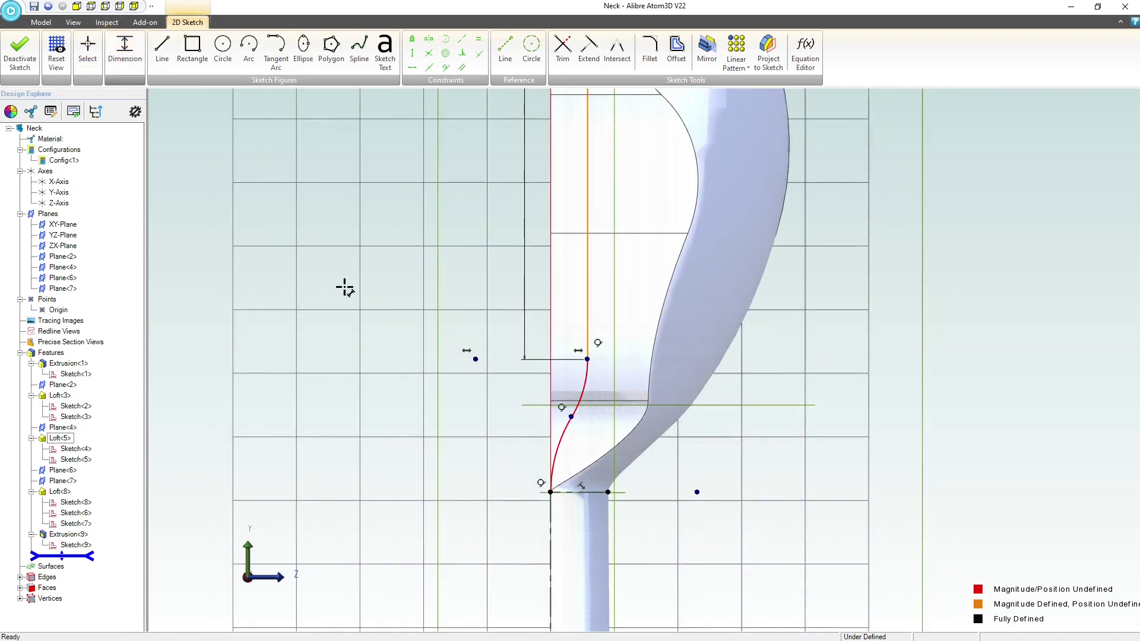
pyautogui.click(563, 438)
pyautogui.click(474, 433)
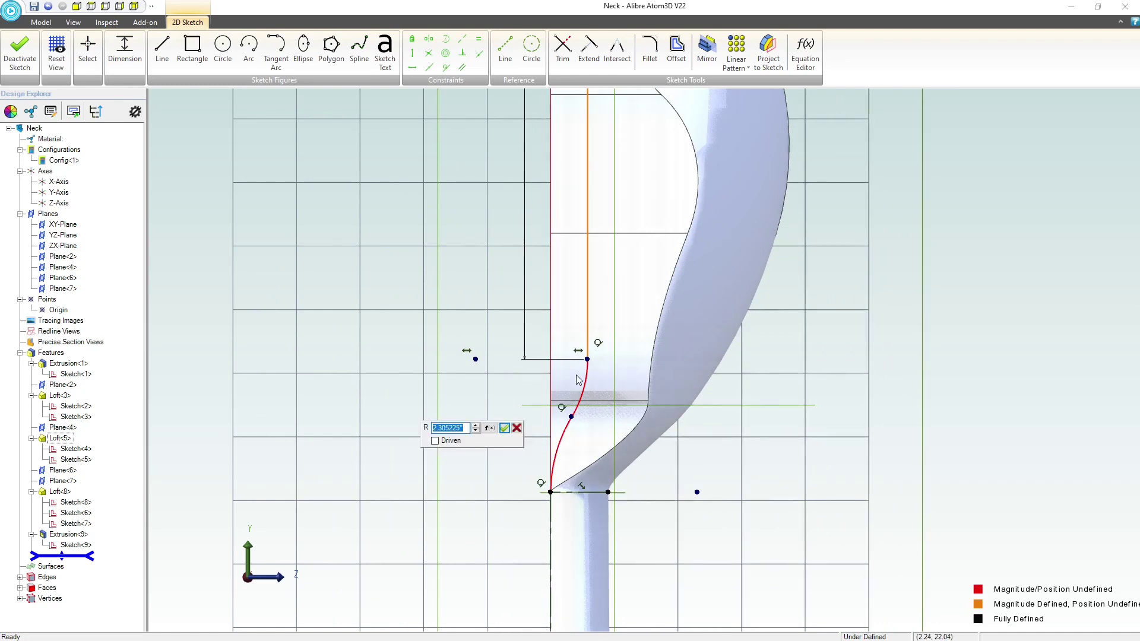
pyautogui.write('2')
pyautogui.press('Return')
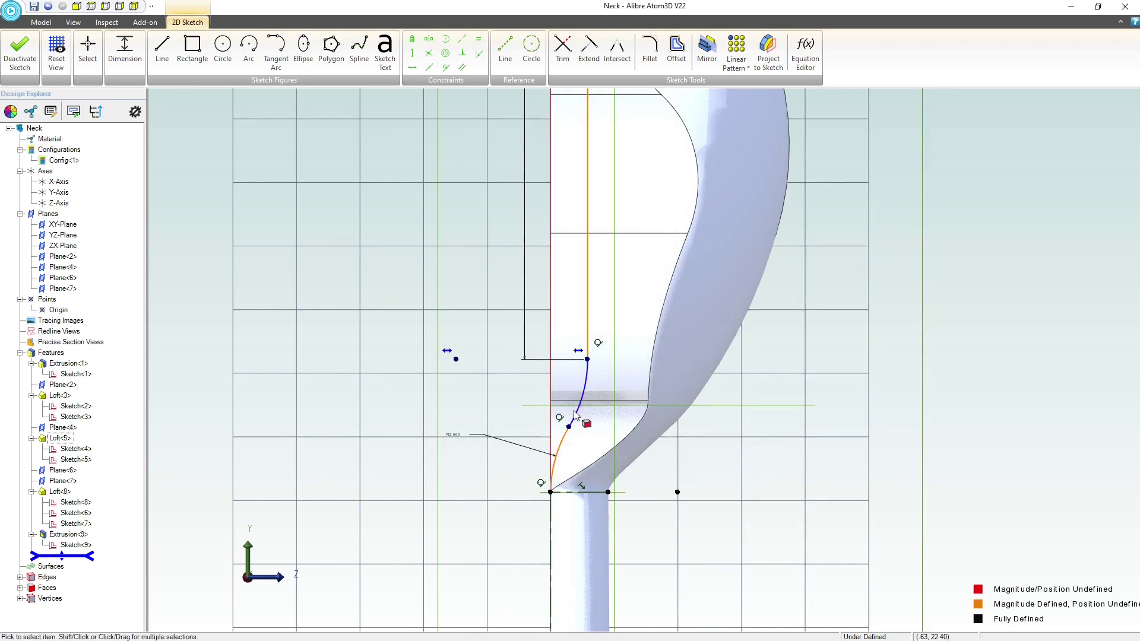
# - Apply an equal constraint between the lower and upper arcs of the inner S-curve
pyautogui.click(478, 39)
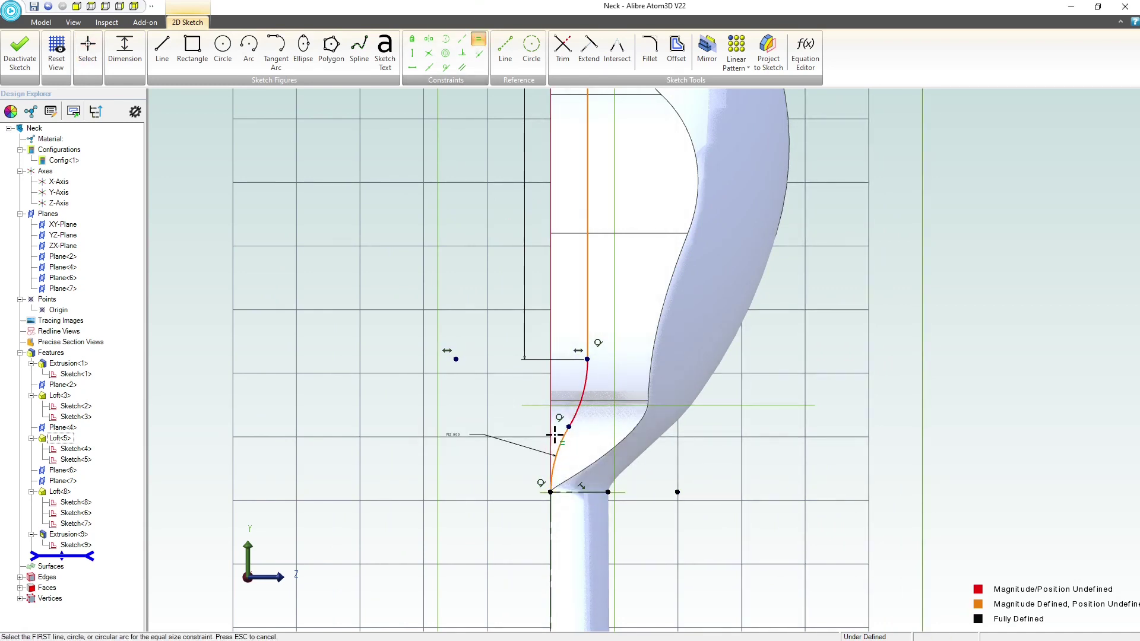
pyautogui.click(562, 438)
pyautogui.click(584, 375)
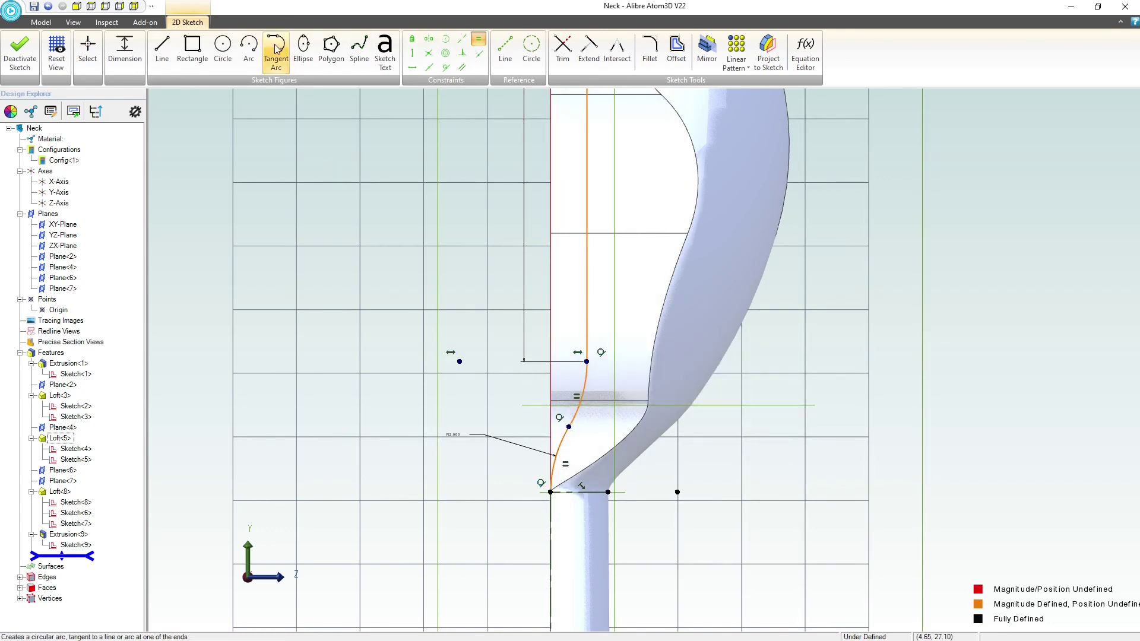
# - Draw an arc of about 2.07 in radius upward from the outer end of the projected neck end edge
pyautogui.click(249, 48)
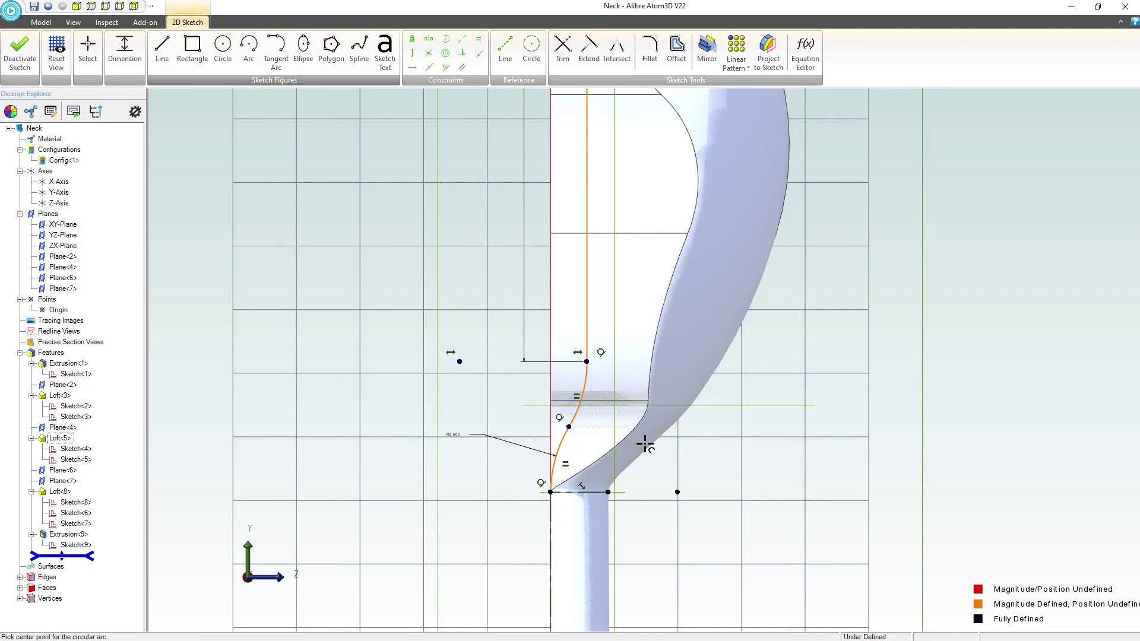
pyautogui.click(740, 495)
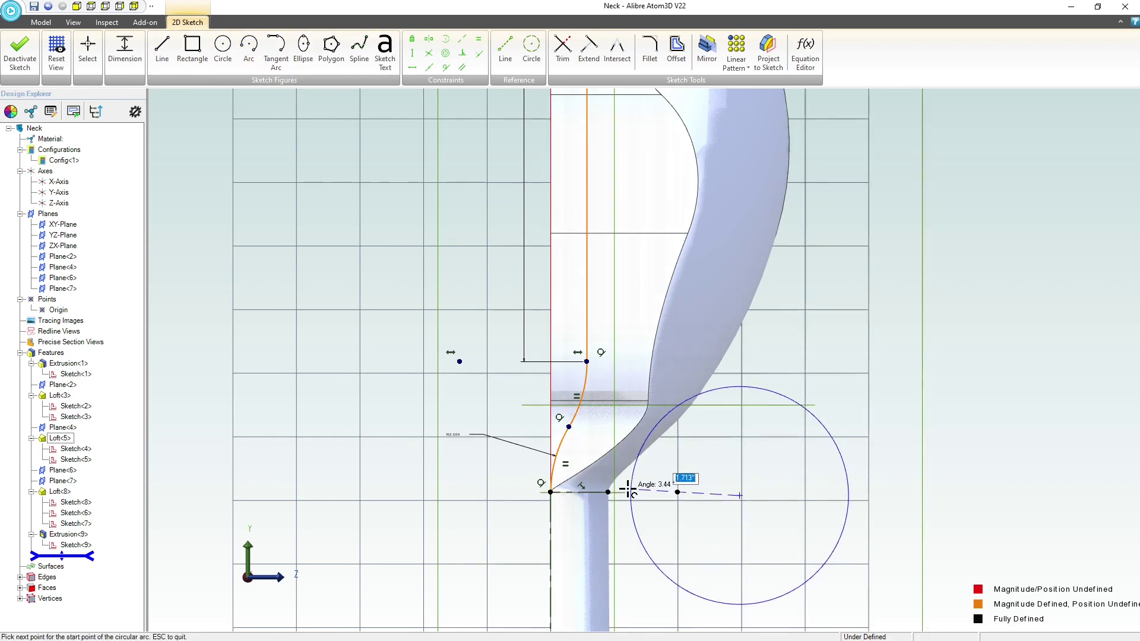
pyautogui.click(609, 492)
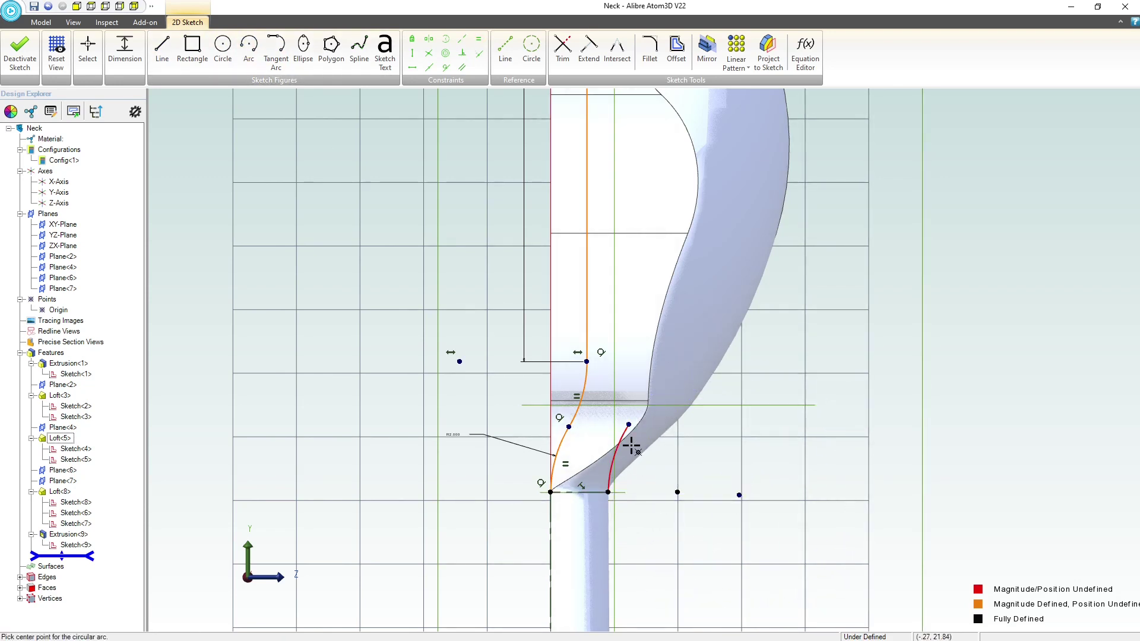
pyautogui.click(629, 424)
pyautogui.press('Escape')
# - Set the new outer arc's radius to 2 in with a dimension
pyautogui.click(114, 44)
pyautogui.click(620, 454)
pyautogui.click(448, 442)
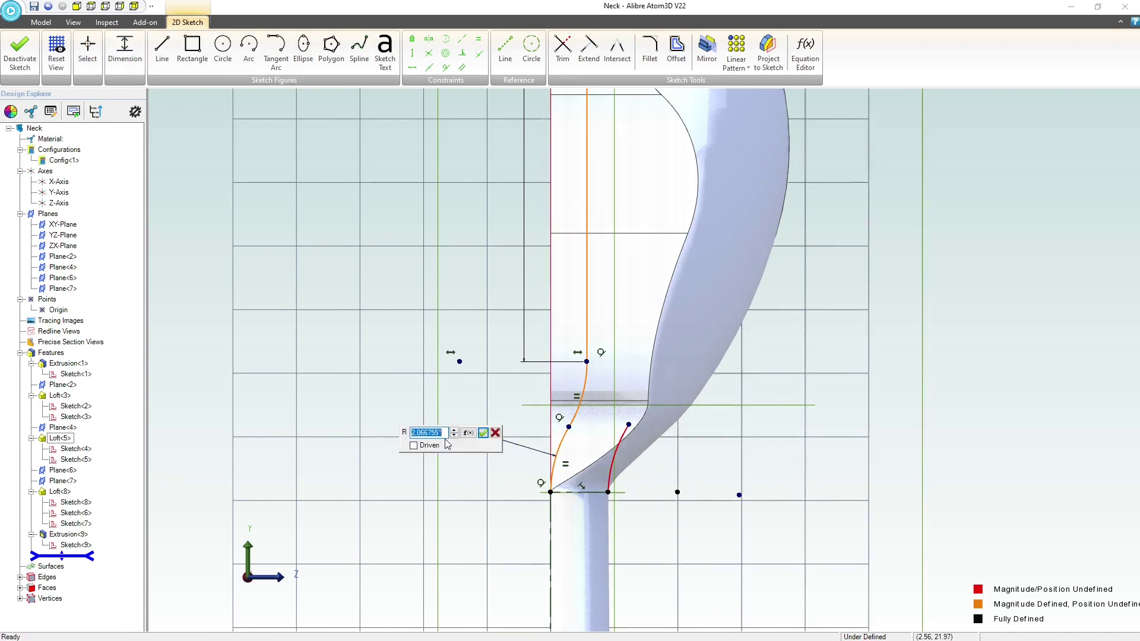
pyautogui.write('2')
pyautogui.press('Return')
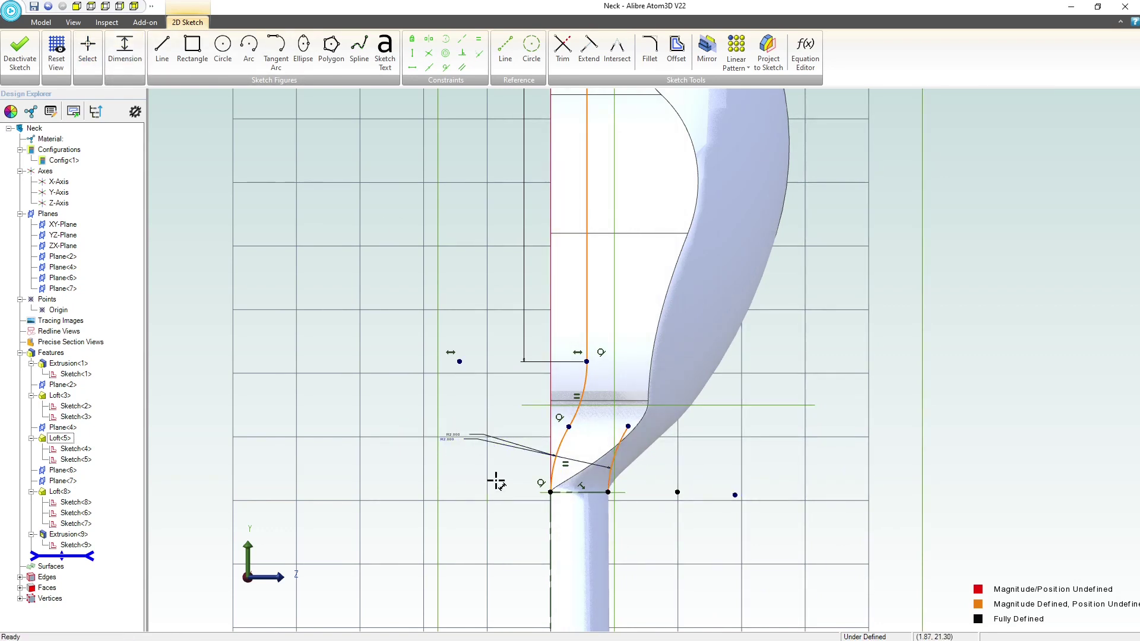
pyautogui.click(249, 47)
pyautogui.click(627, 427)
pyautogui.click(657, 298)
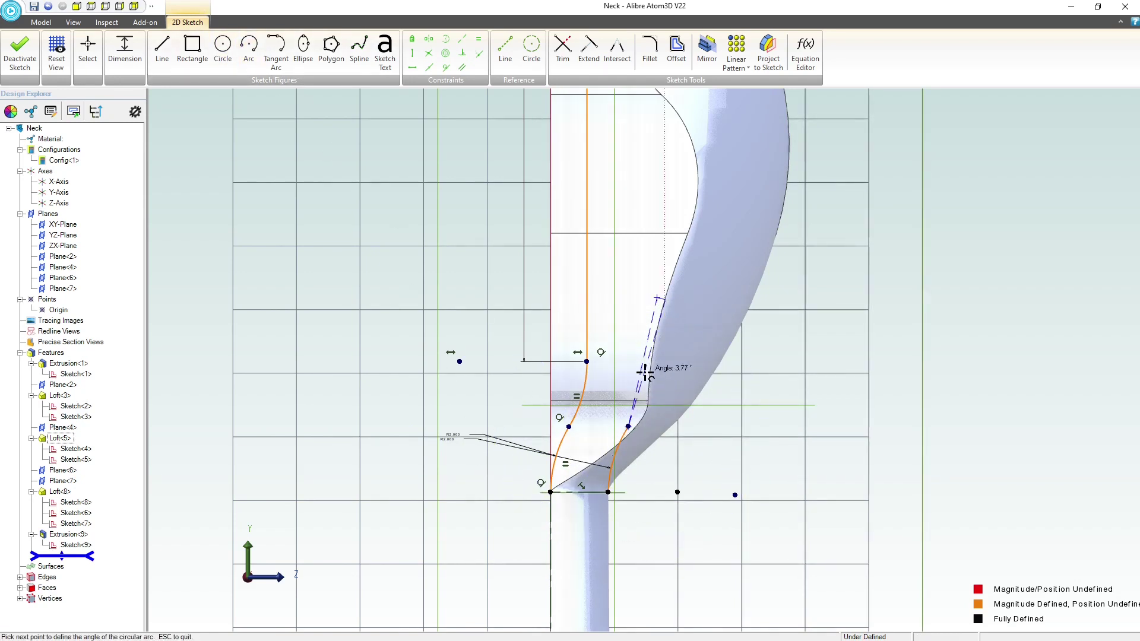
# - Draw a tangent arc continuing upward from the top end of the lower outer arc to form the outer S-curve
pyautogui.click(276, 46)
pyautogui.click(629, 427)
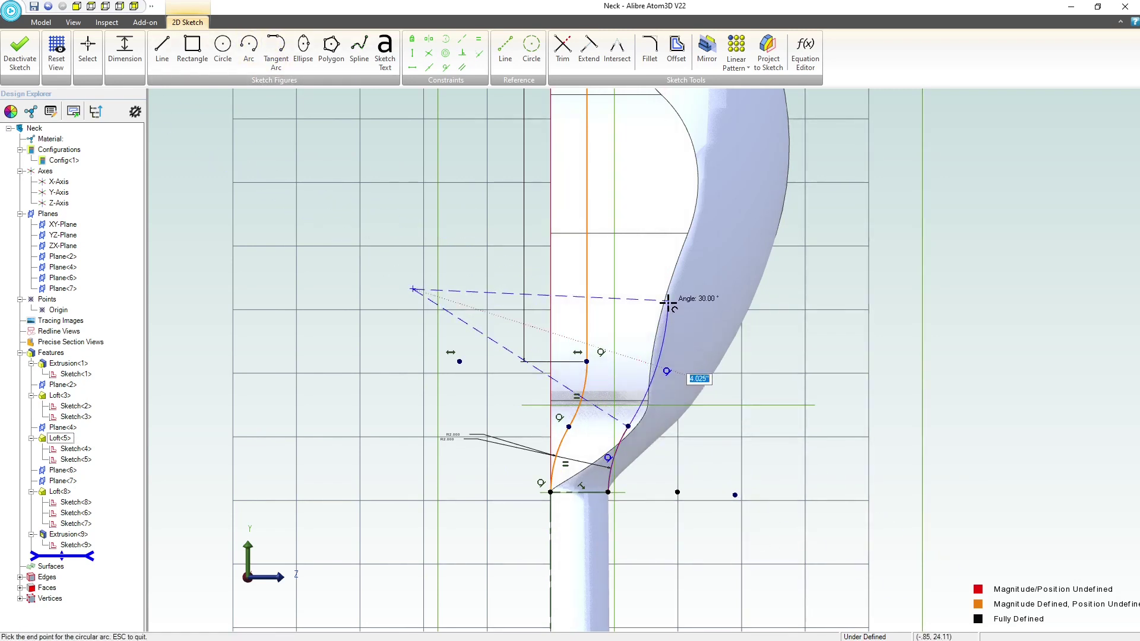
pyautogui.click(654, 322)
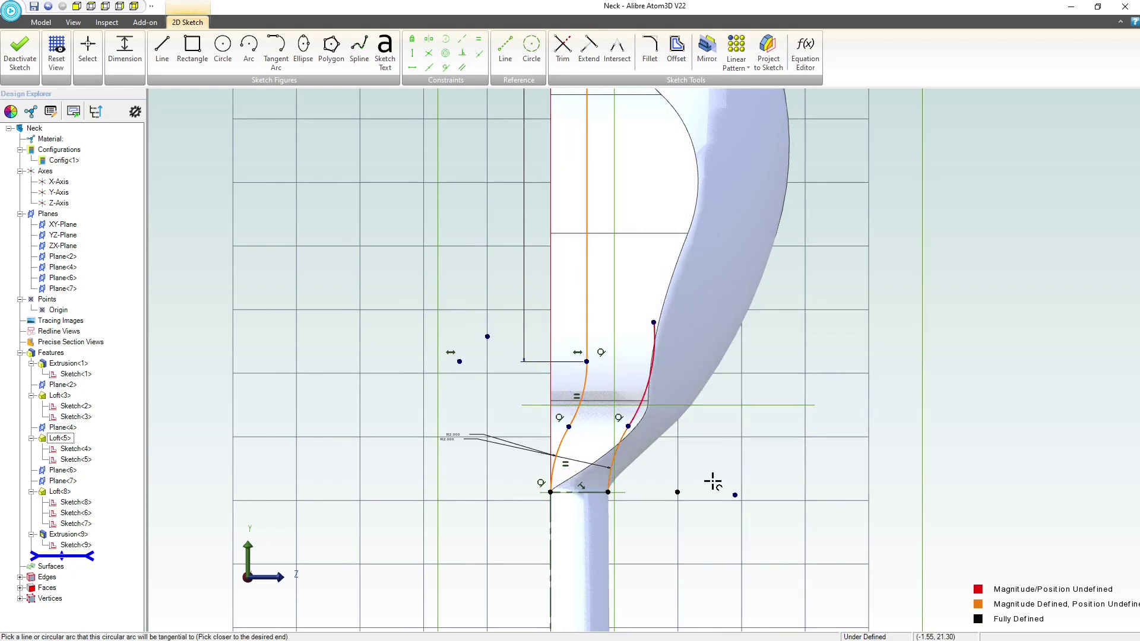
pyautogui.press('Escape')
# - Draw a line from the upper end of the outer S-curve to the outer endpoint of the profile's top line
pyautogui.scroll(-5, 618, 361)
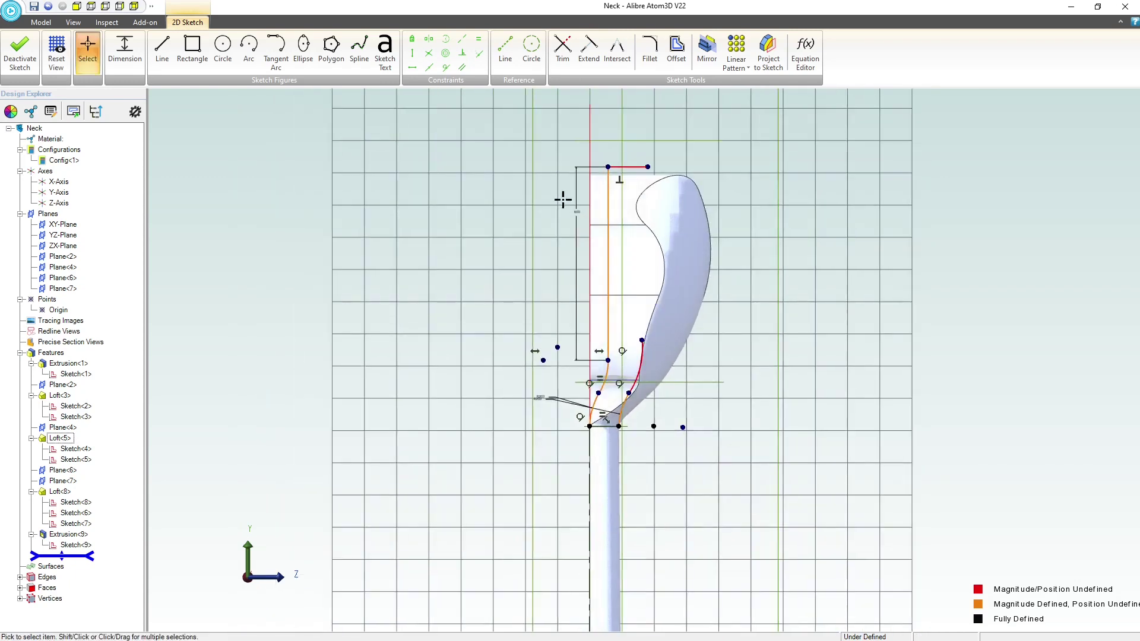
pyautogui.scroll(4, 582, 169)
pyautogui.click(159, 44)
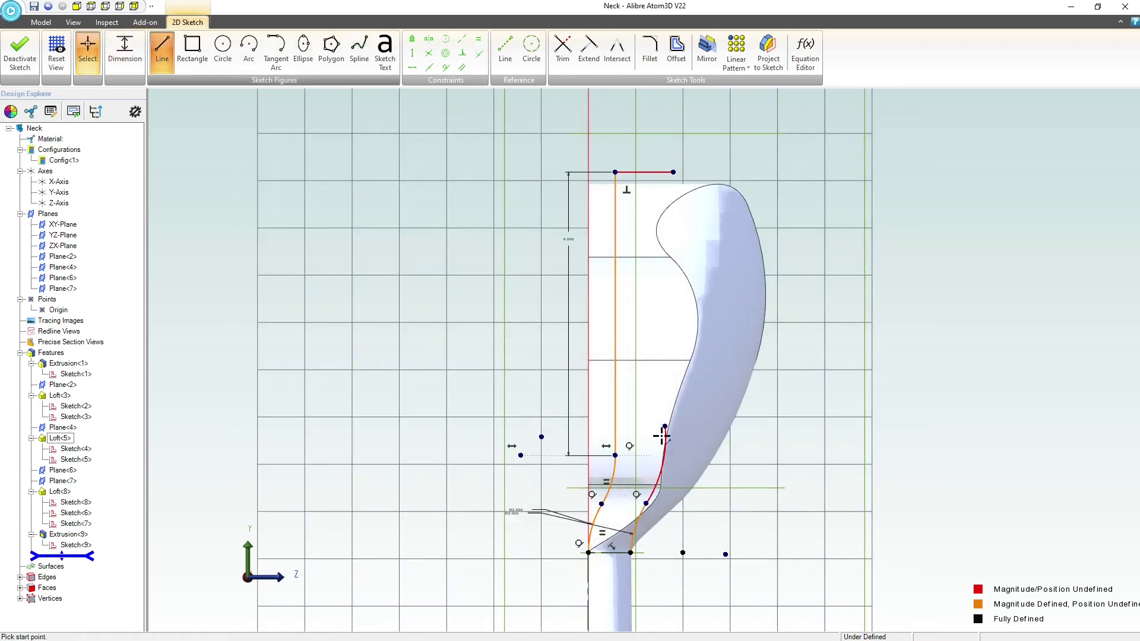
pyautogui.click(665, 427)
pyautogui.click(673, 172)
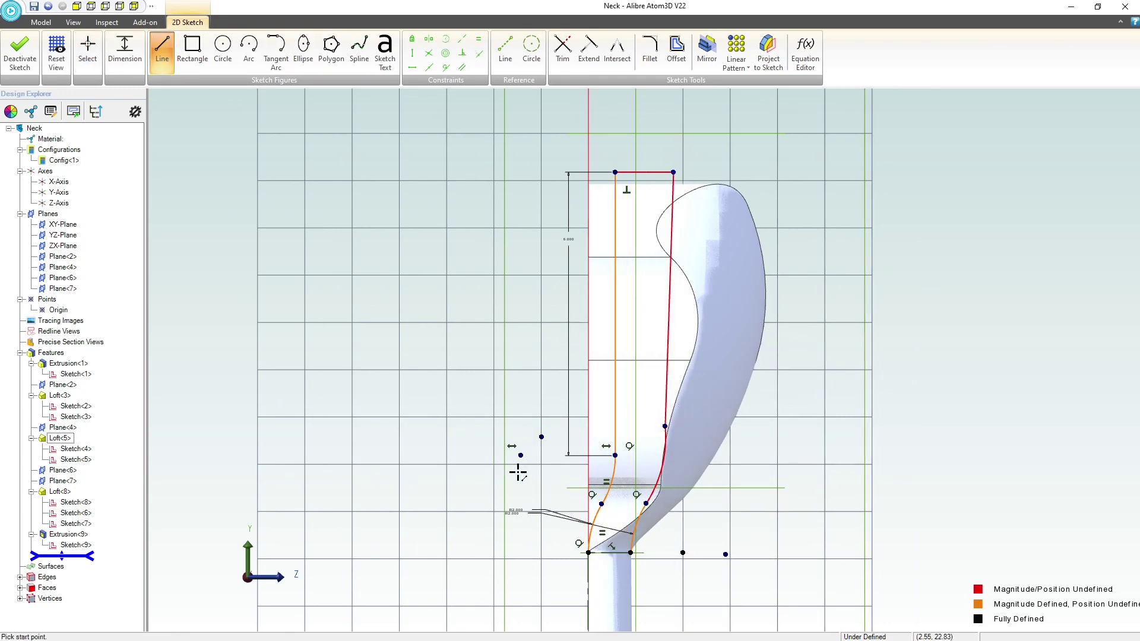
# - Constrain the outer straight line tangent to the upper arc of the outer S-curve
pyautogui.press('Escape')
pyautogui.click(445, 67)
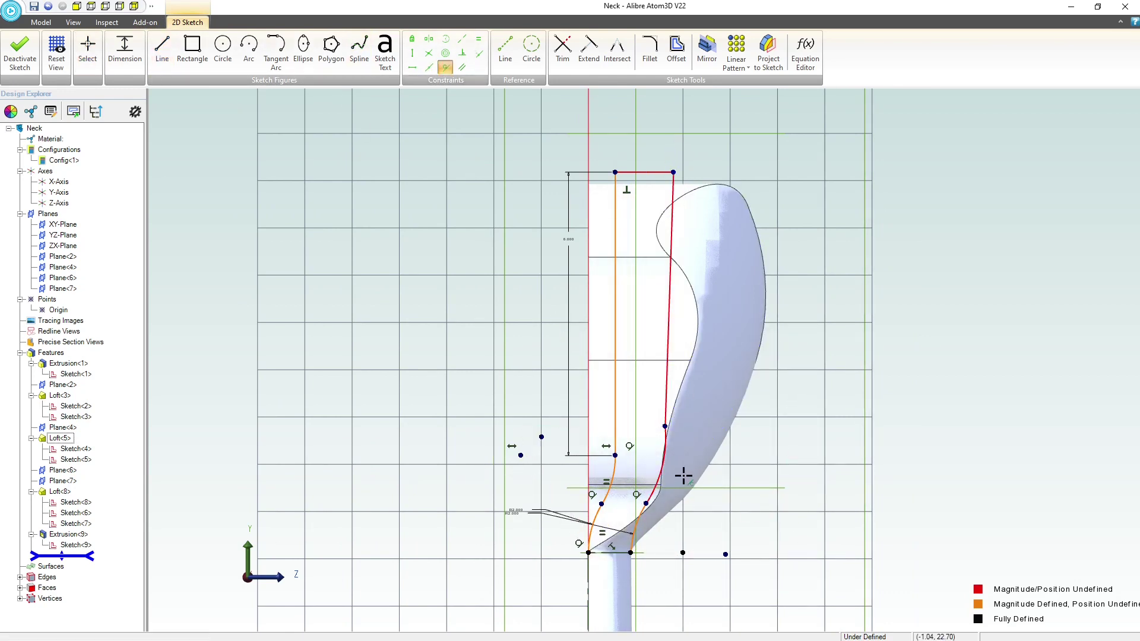
pyautogui.click(665, 444)
pyautogui.click(667, 394)
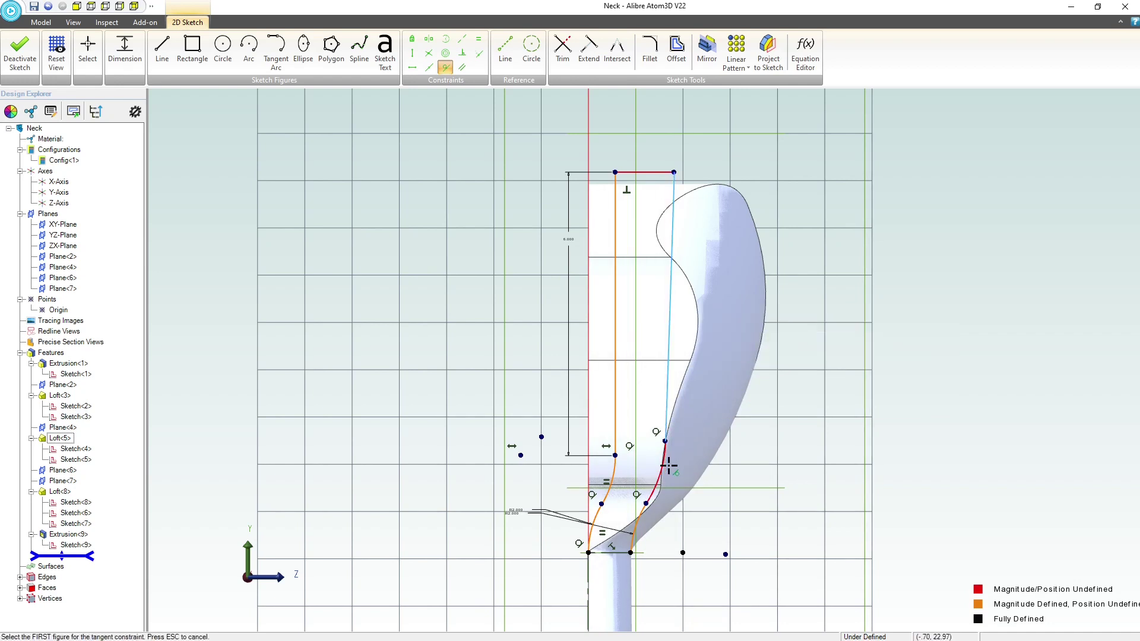
pyautogui.press('Escape')
# - Dimension the upper arc of the outer S-curve with a 4 in radius
pyautogui.scroll(2, 669, 467)
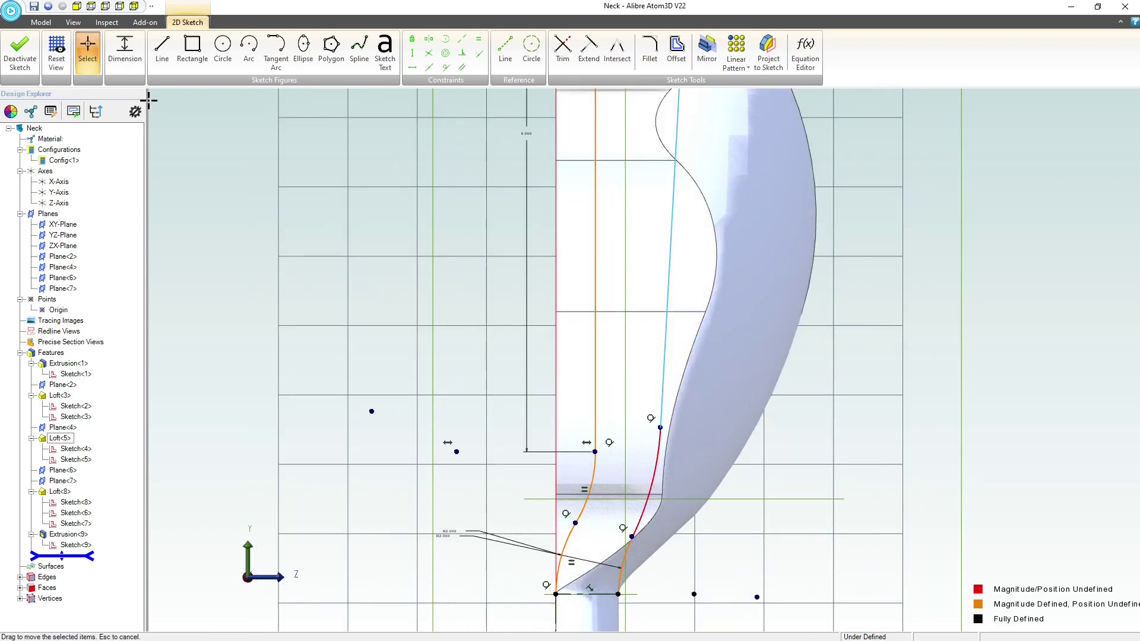
pyautogui.click(125, 51)
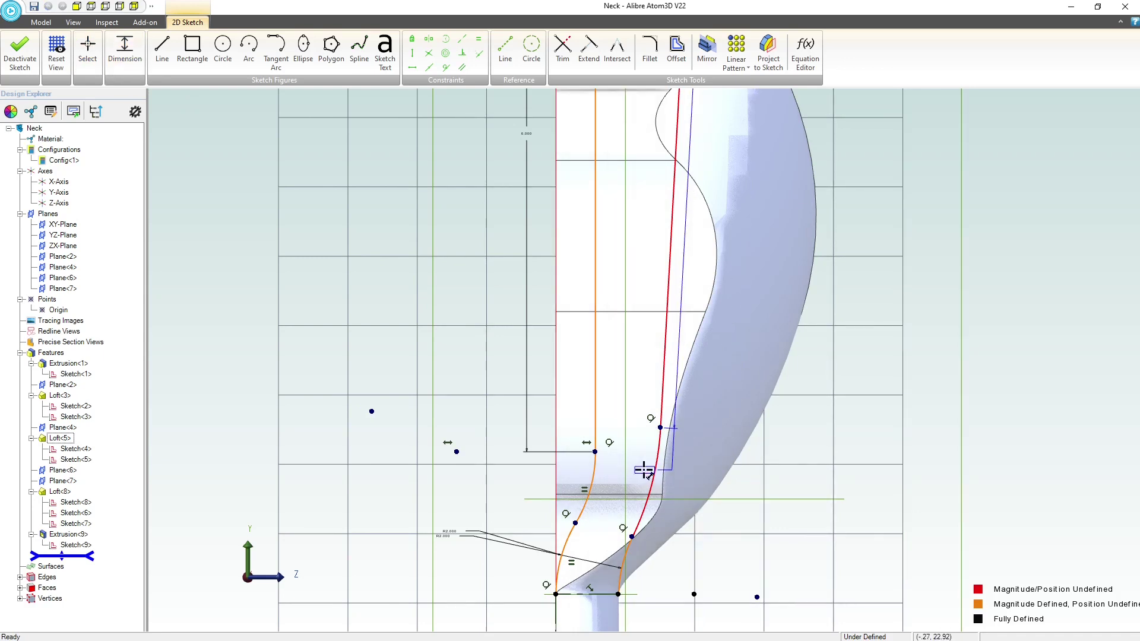
pyautogui.click(501, 469)
pyautogui.write('4.166380"')
pyautogui.press('Return')
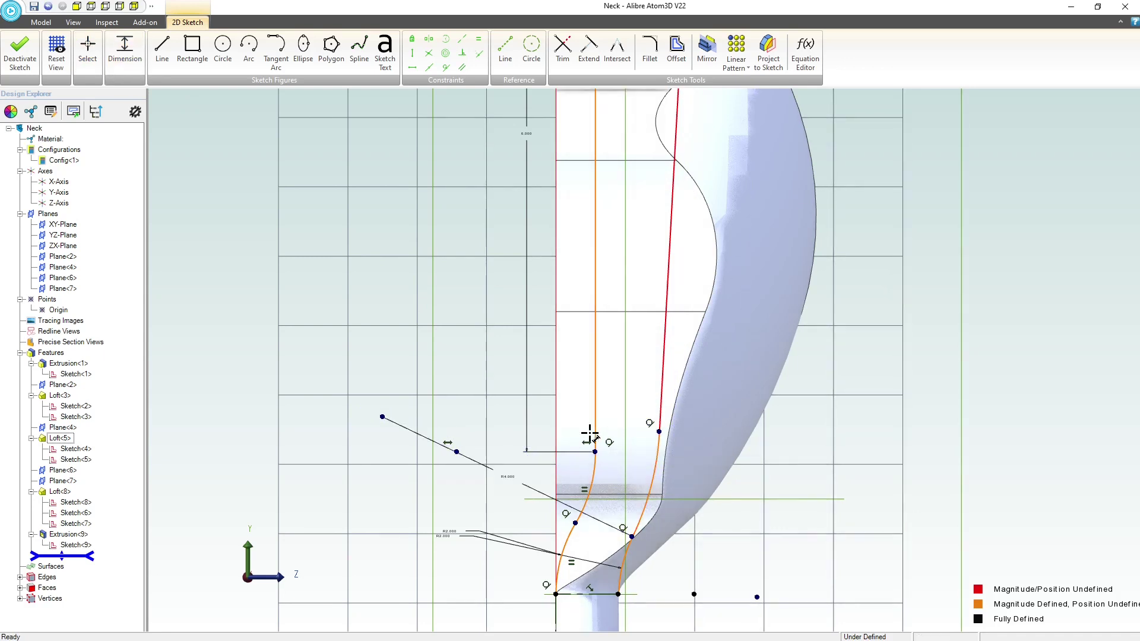
# - Constrain the outer straight line of the headstock profile to be vertical
pyautogui.click(415, 55)
pyautogui.click(673, 212)
pyautogui.scroll(-1, 591, 331)
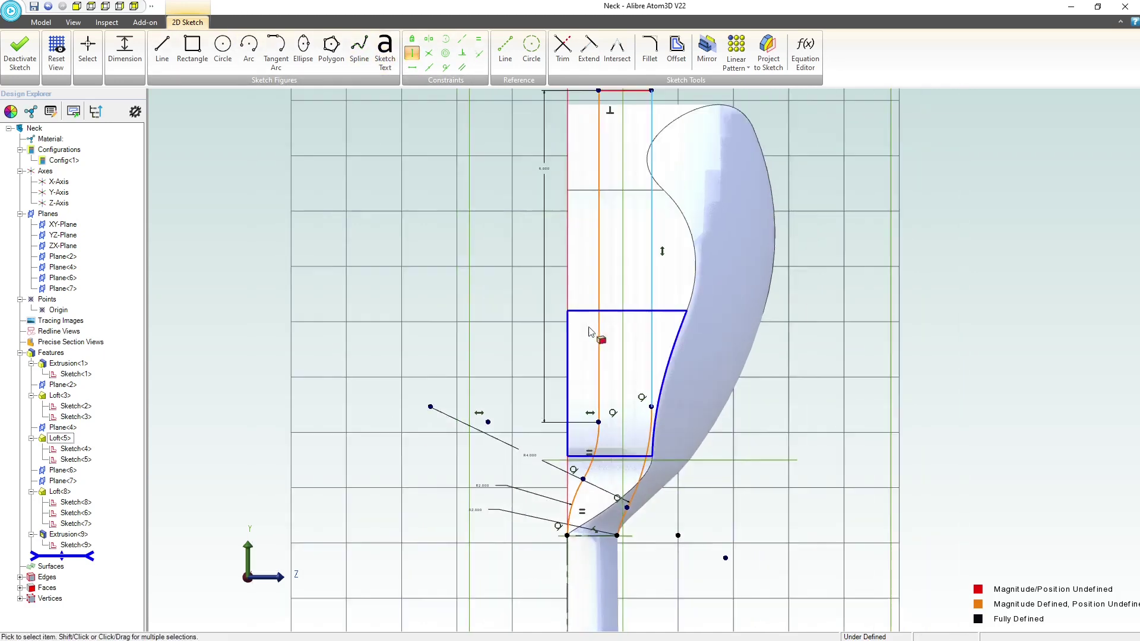
pyautogui.scroll(-1, 590, 332)
pyautogui.press('Escape')
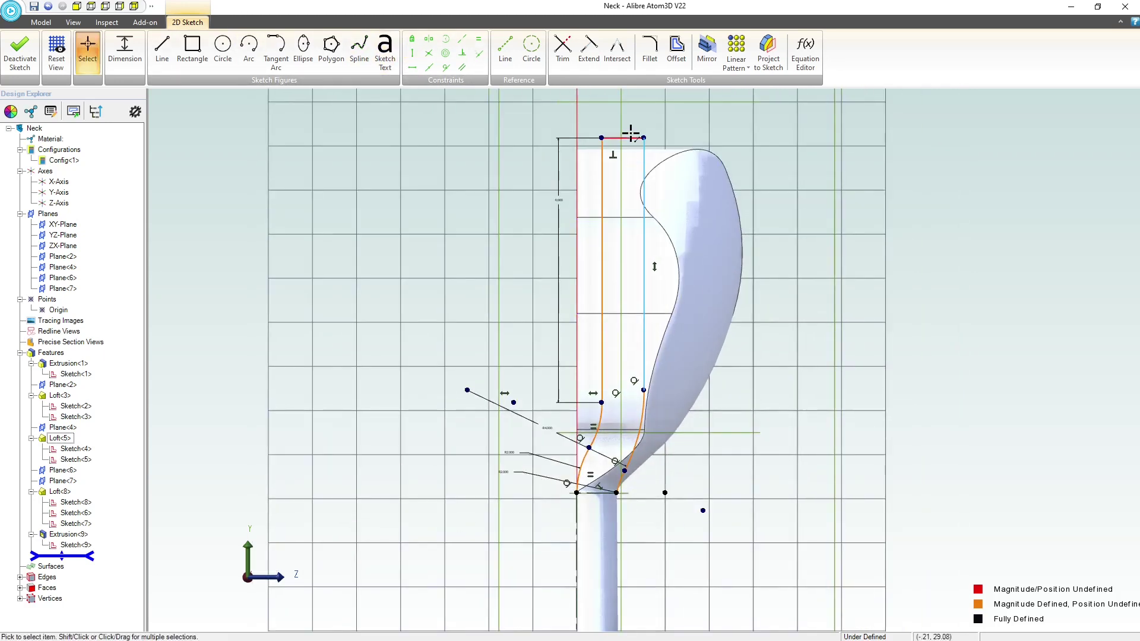
# - Move the outer endpoint of the profile's top line up and toward the inner line to narrow the headstock
pyautogui.click(600, 145)
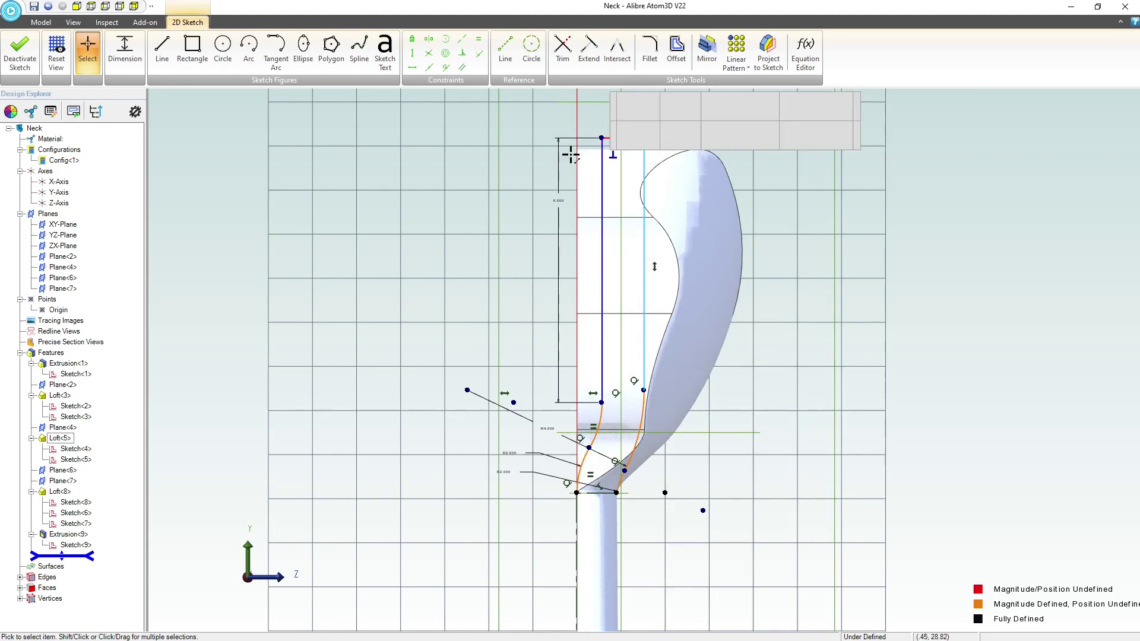
pyautogui.click(506, 303)
pyautogui.moveTo(643, 138)
pyautogui.mouseDown()
pyautogui.moveTo(636, 104)
pyautogui.moveTo(618, 115)
pyautogui.moveTo(632, 111)
pyautogui.moveTo(635, 125)
pyautogui.mouseUp()
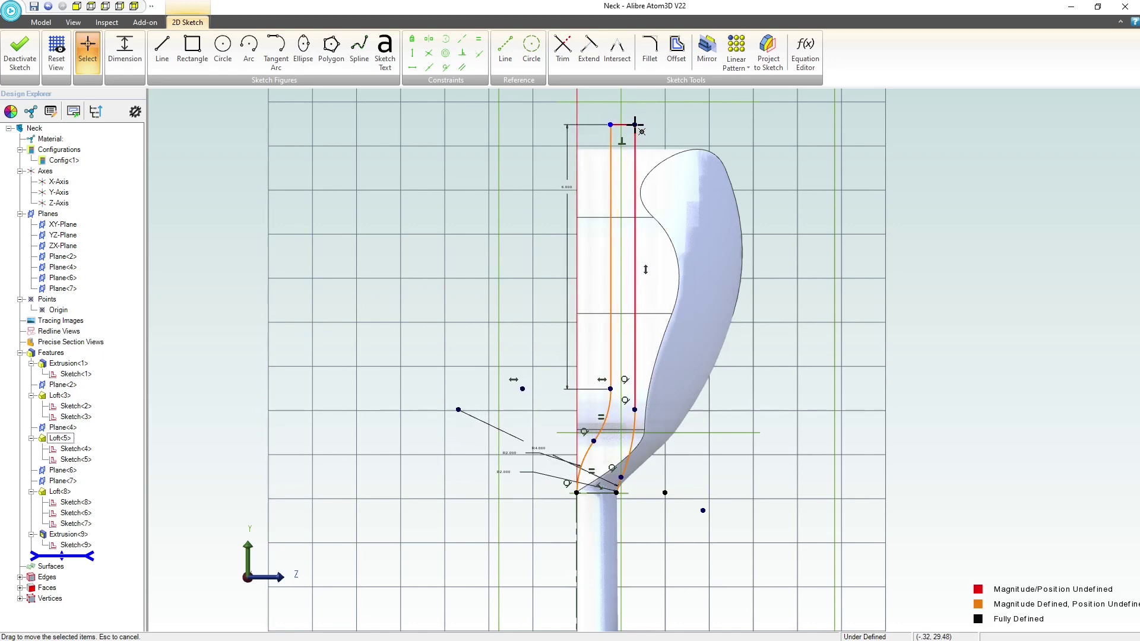
pyautogui.click(613, 186)
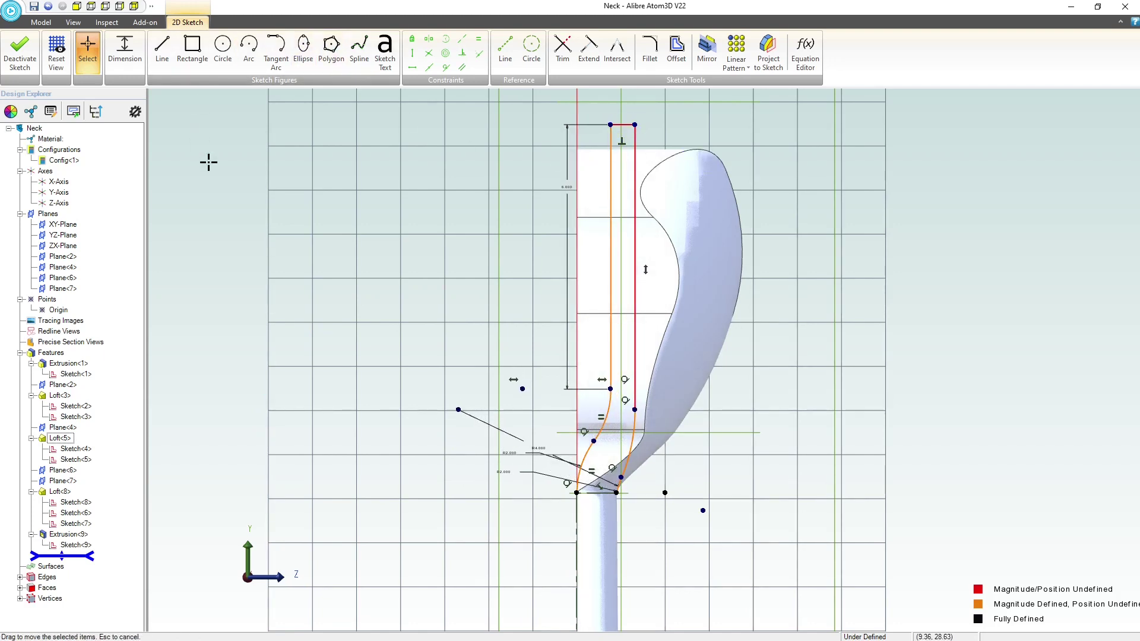
# - Dimension the length of the headstock profile's top line as .575 in
pyautogui.click(619, 124)
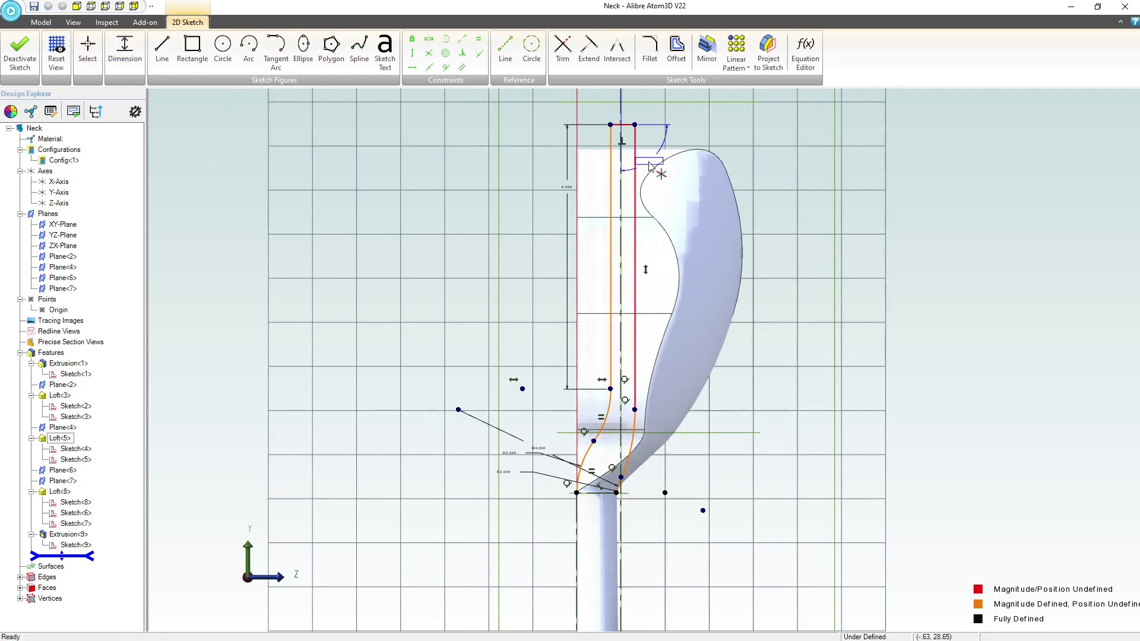
pyautogui.scroll(1, 624, 142)
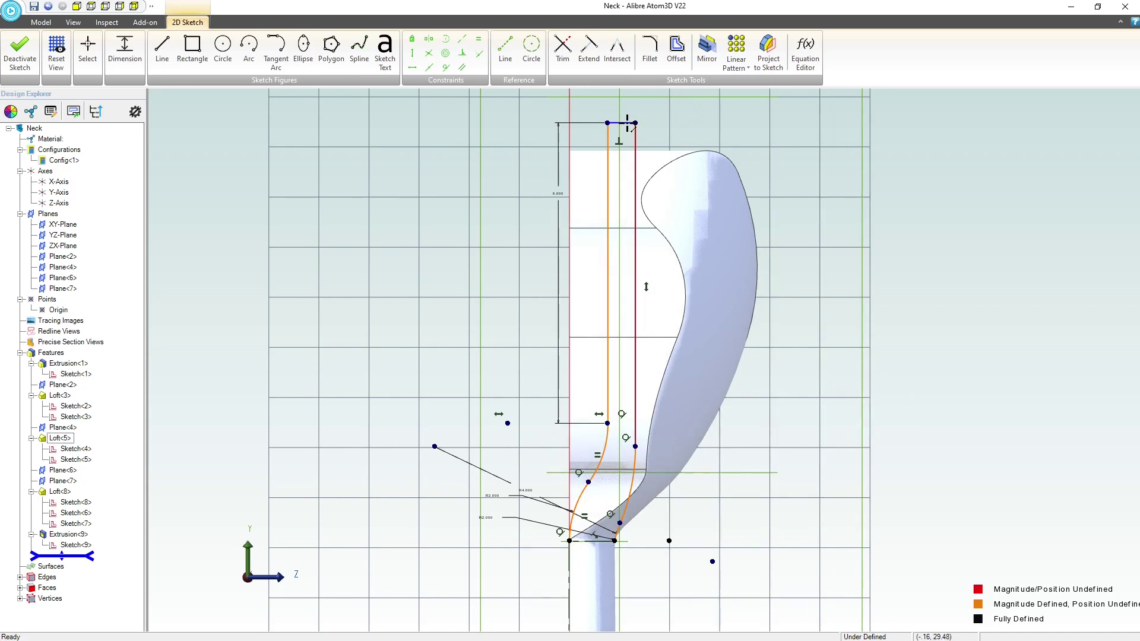
pyautogui.click(685, 111)
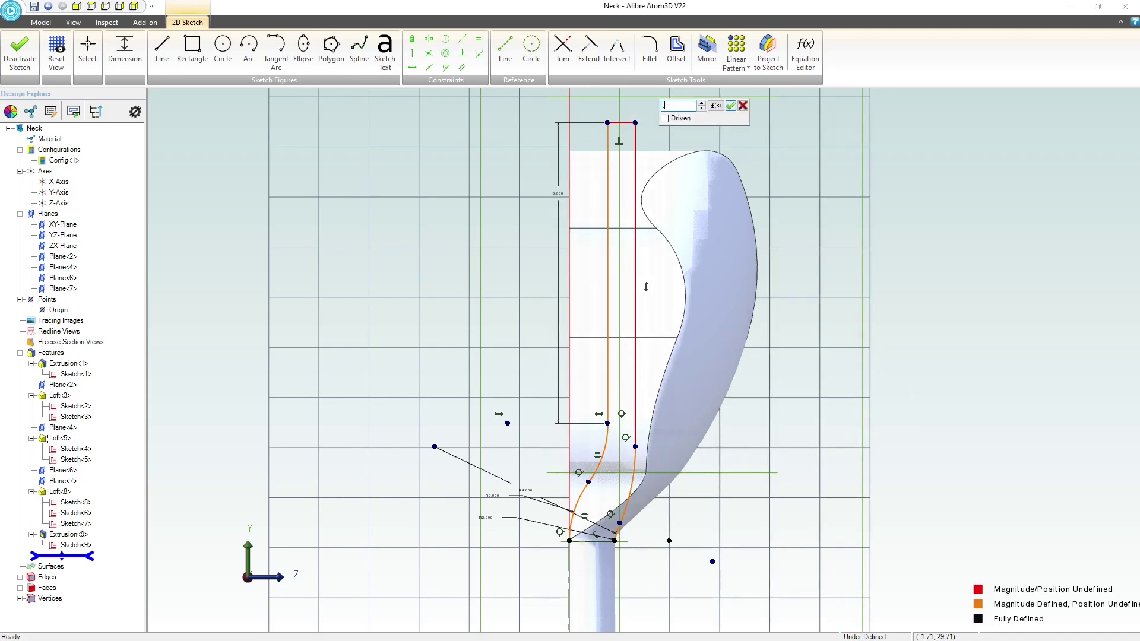
pyautogui.write('575')
pyautogui.press('Return')
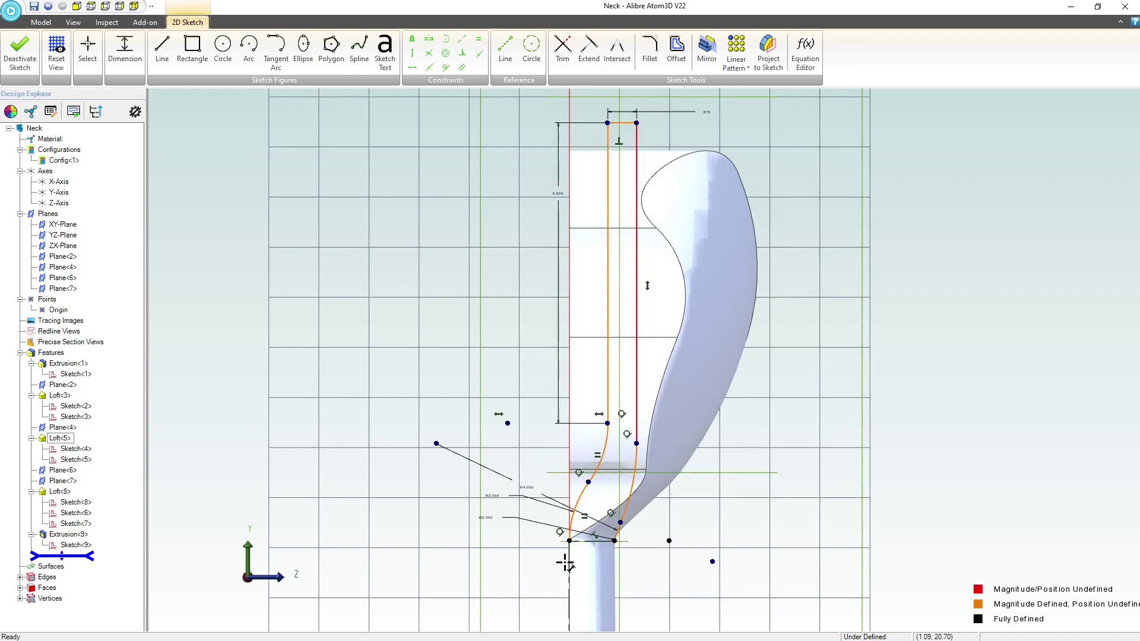
# - Dimension the horizontal offset from the neck edge's inner endpoint to the top line's inner endpoint as .75 in
pyautogui.click(570, 541)
pyautogui.click(607, 123)
pyautogui.click(585, 96)
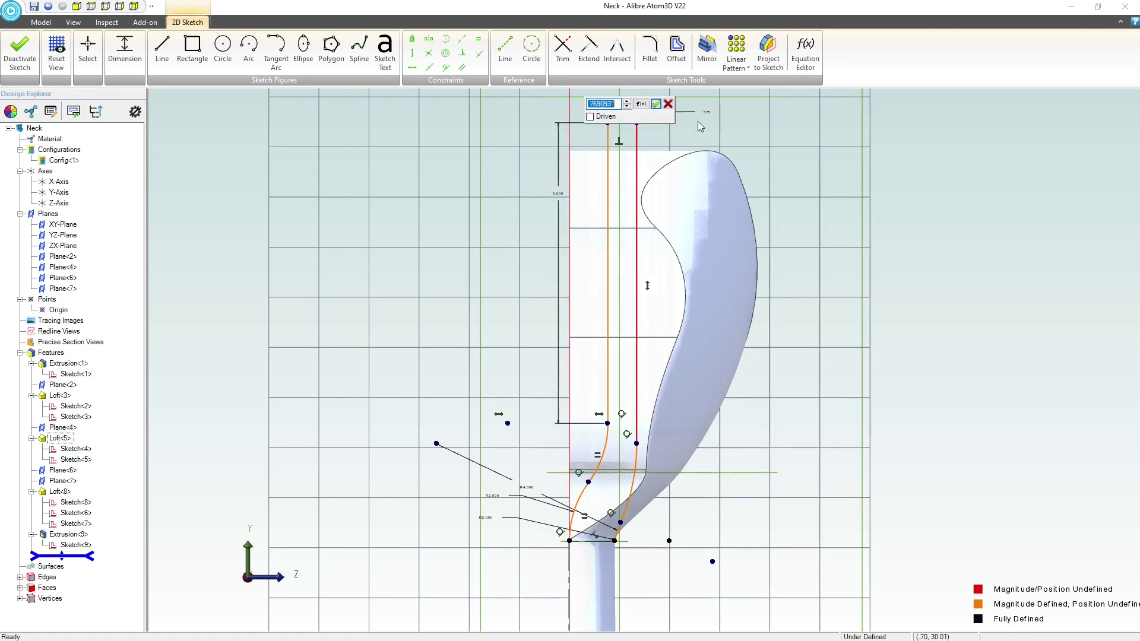
pyautogui.write('.75')
pyautogui.press('Return')
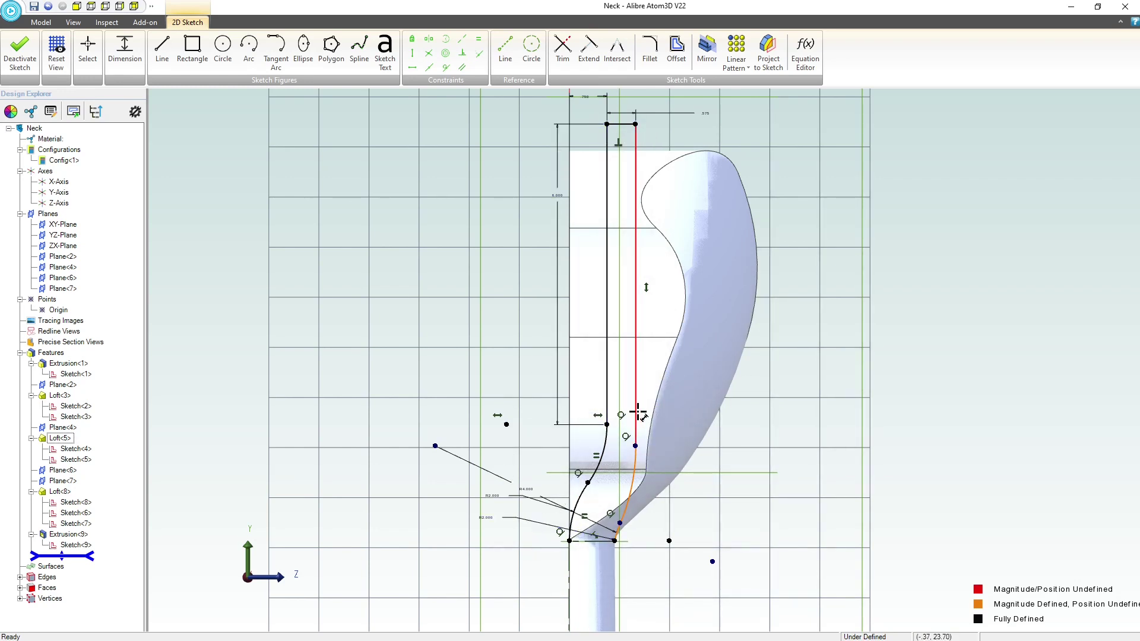
# - Adjust the outer S-curve's shape and constrain the lower outer arc's center horizontally with its start point
pyautogui.press('Escape')
pyautogui.moveTo(636, 446); pyautogui.dragTo(633, 476)
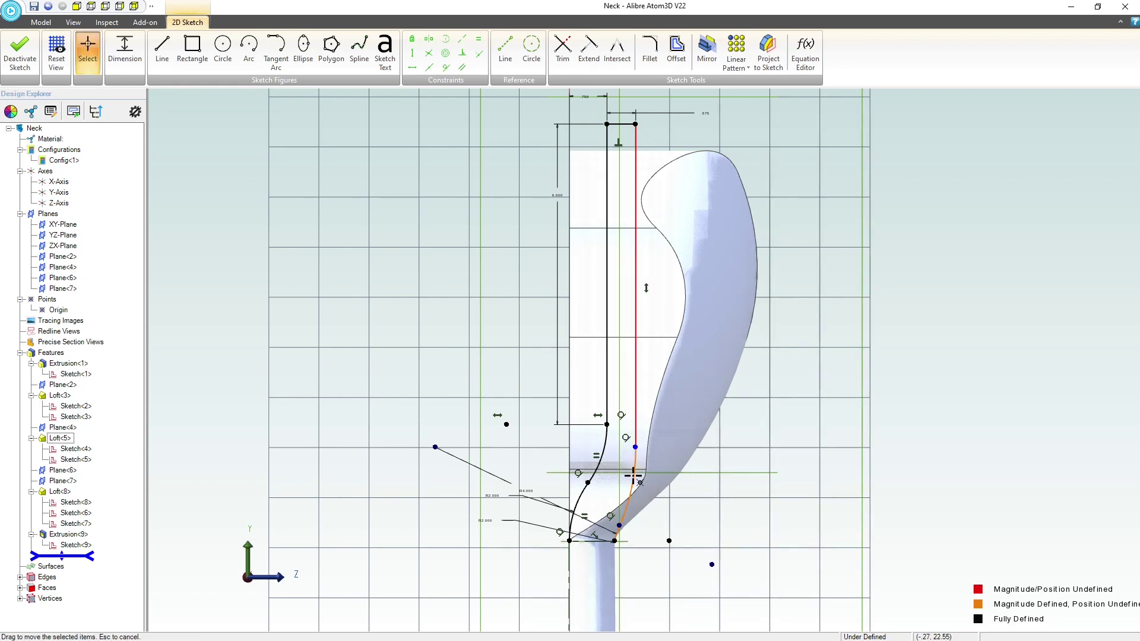
pyautogui.moveTo(635, 430)
pyautogui.mouseDown()
pyautogui.moveTo(635, 404)
pyautogui.moveTo(636, 422)
pyautogui.mouseUp()
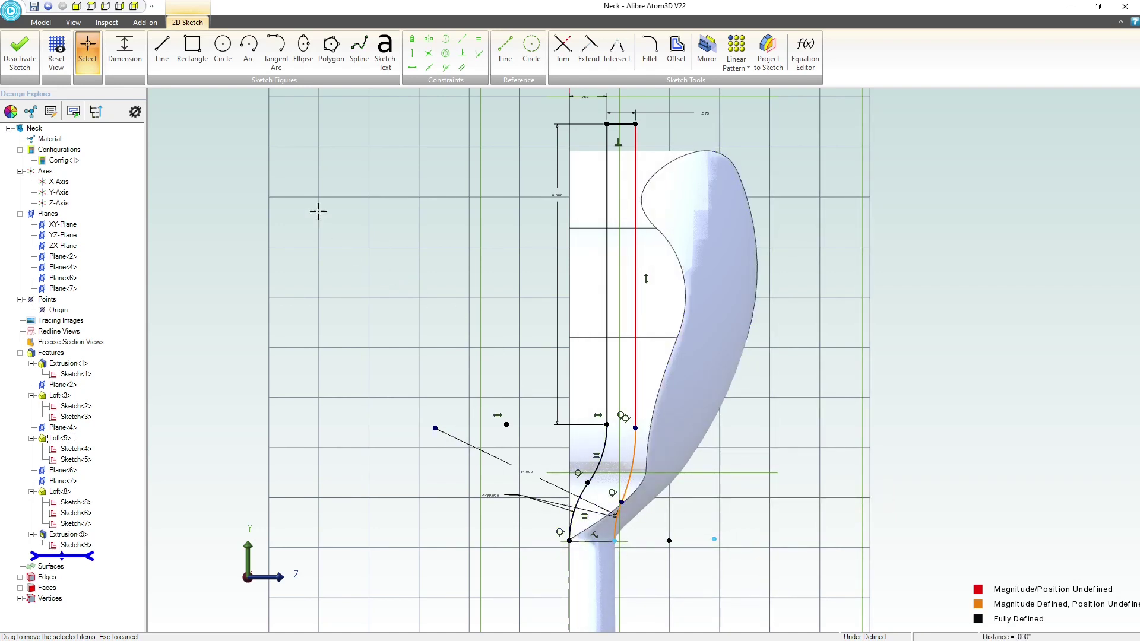
pyautogui.click(413, 69)
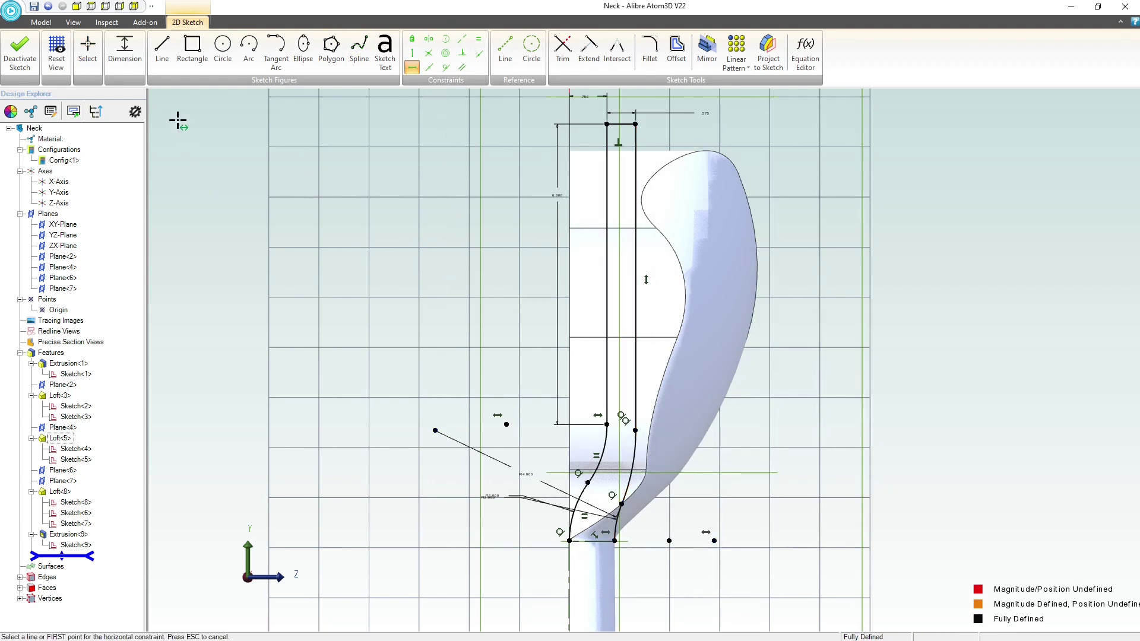
# - Draw a line chain around the headstock profile from the neck edge's inner endpoint back to its outer endpoint
pyautogui.click(162, 48)
pyautogui.click(569, 541)
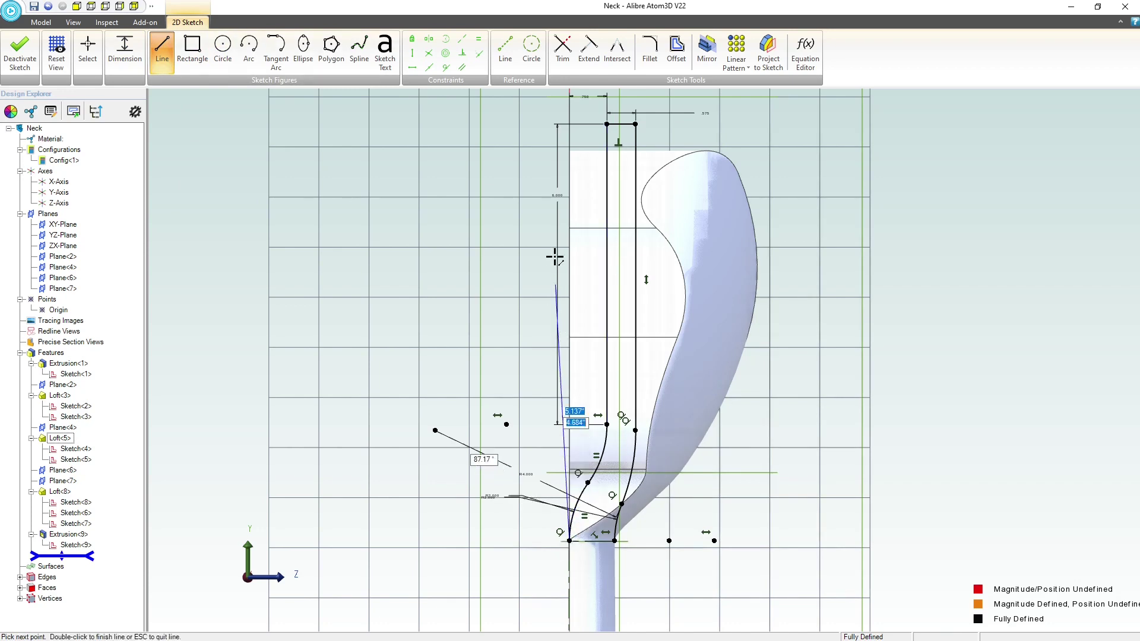
pyautogui.click(818, 95)
pyautogui.click(825, 541)
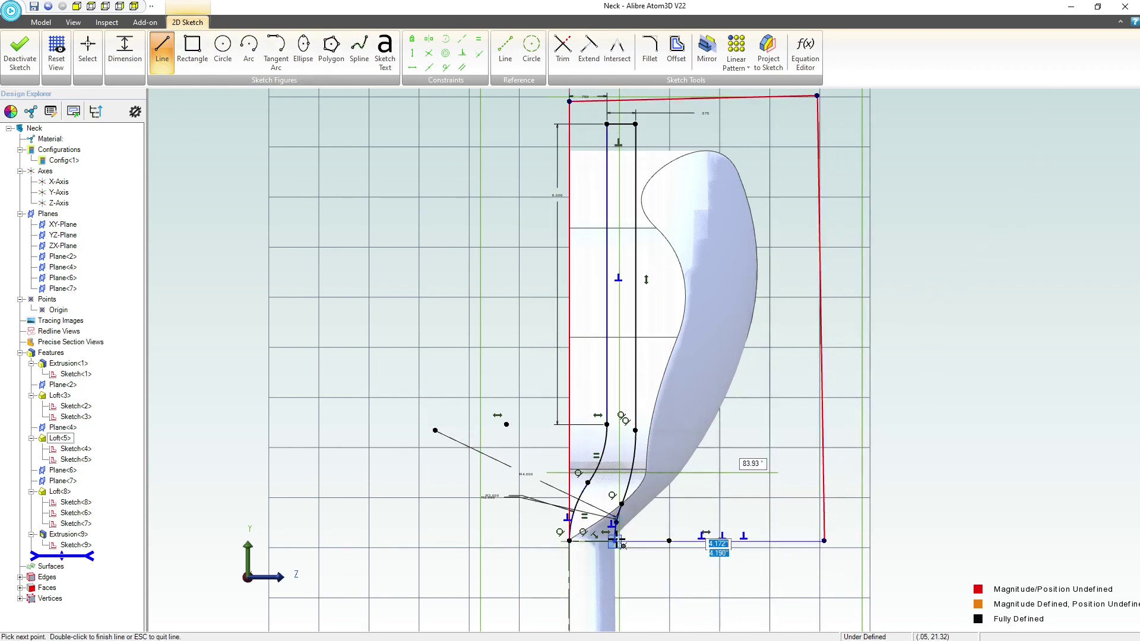
pyautogui.click(615, 541)
pyautogui.press('Escape')
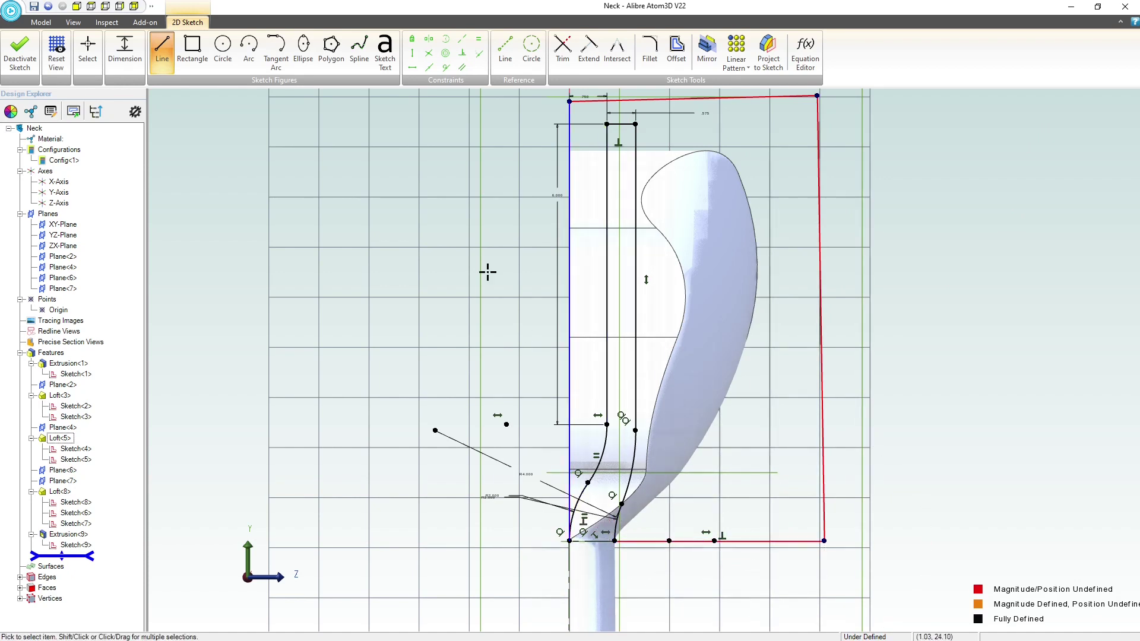
# - Try to apply a horizontal constraint to the enclosing boundary's bottom line
pyautogui.click(412, 67)
pyautogui.click(750, 541)
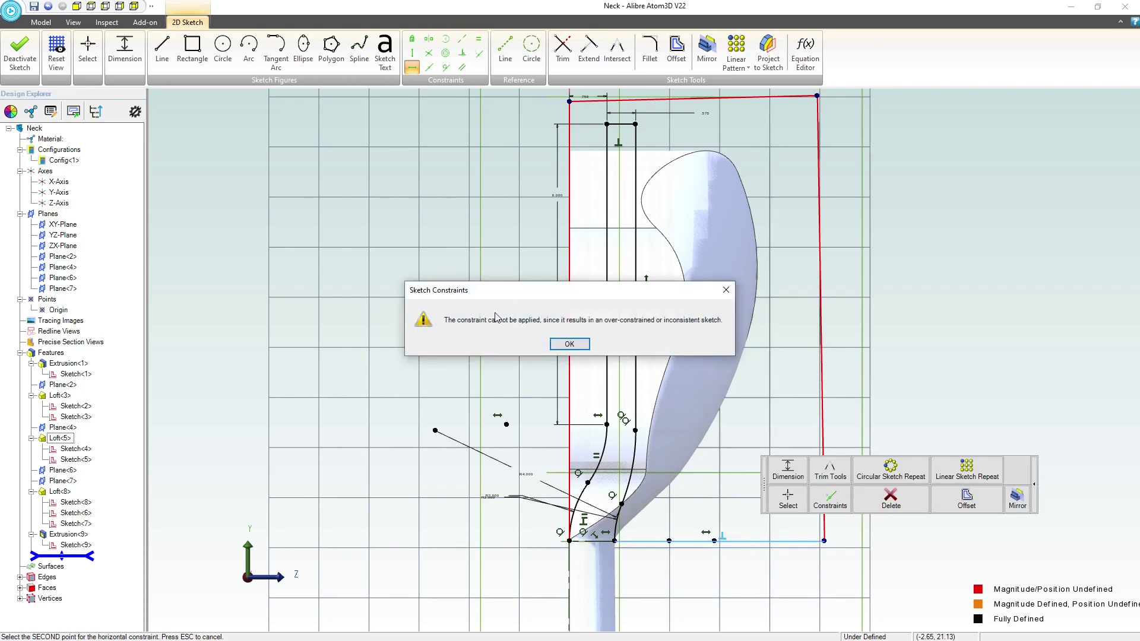
pyautogui.click(564, 346)
# - Constrain the enclosing boundary's far side line to be vertical and its top line to be horizontal
pyautogui.click(412, 53)
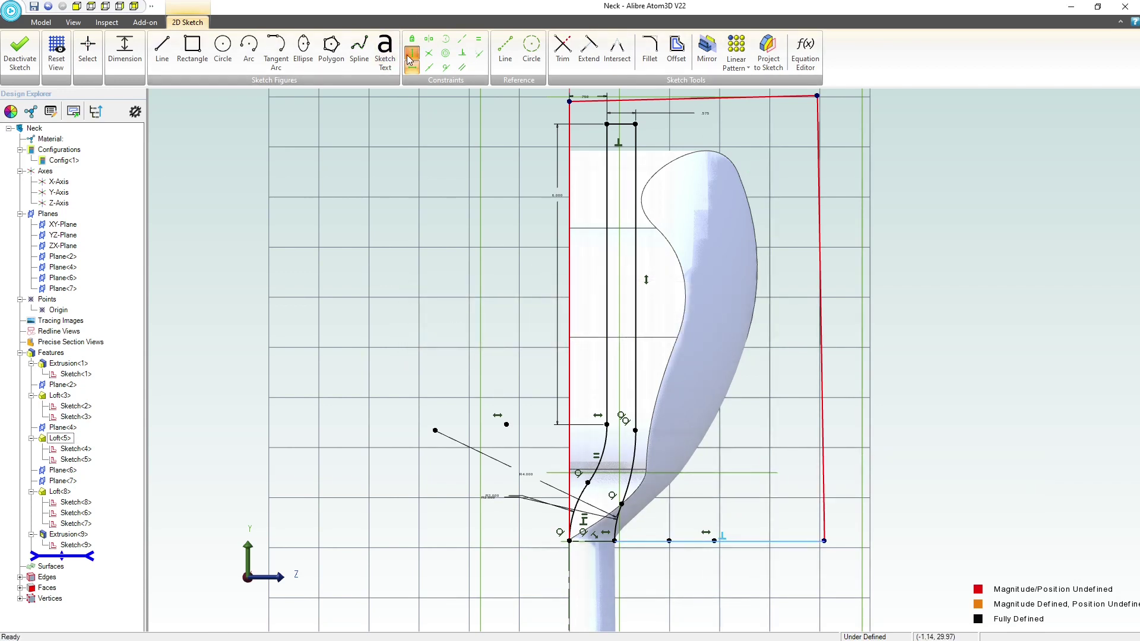
pyautogui.click(810, 186)
pyautogui.click(571, 347)
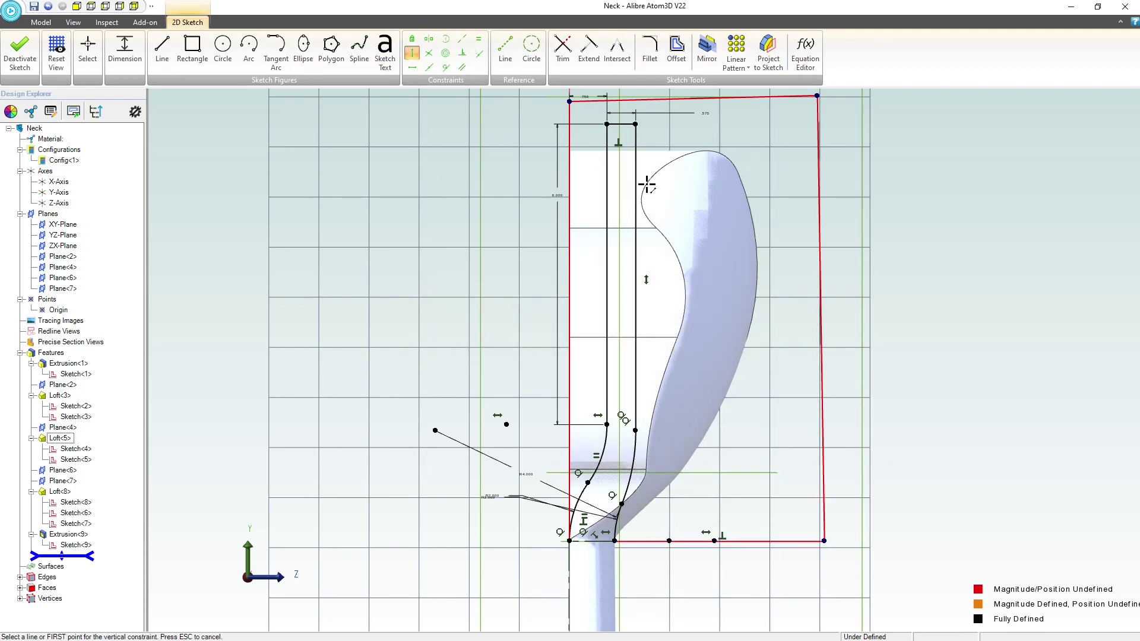
pyautogui.click(824, 209)
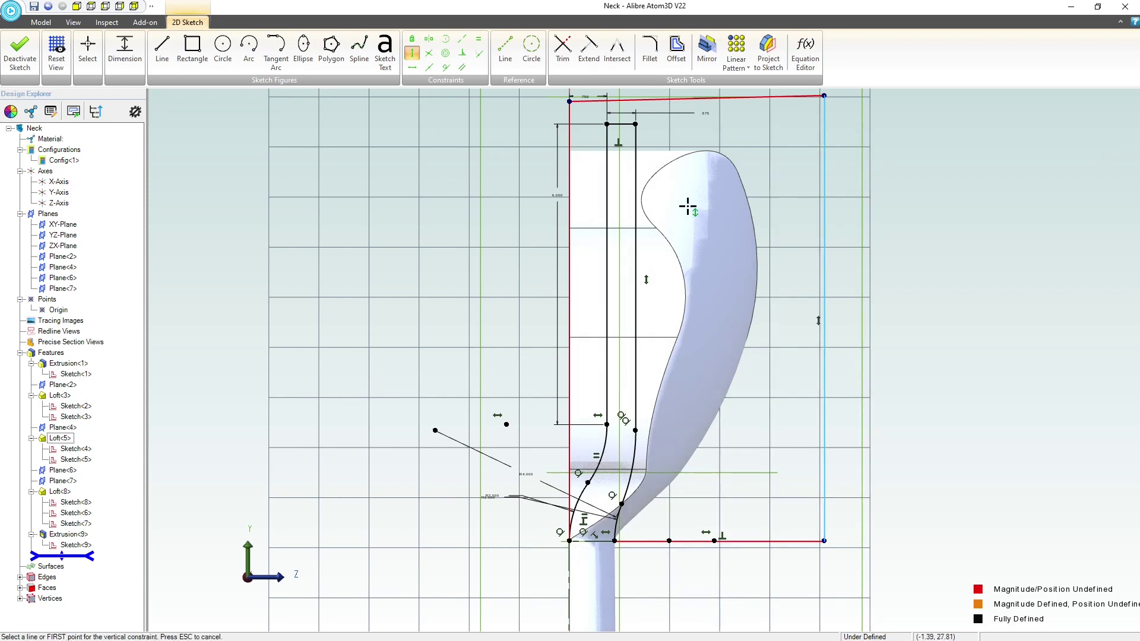
pyautogui.click(412, 67)
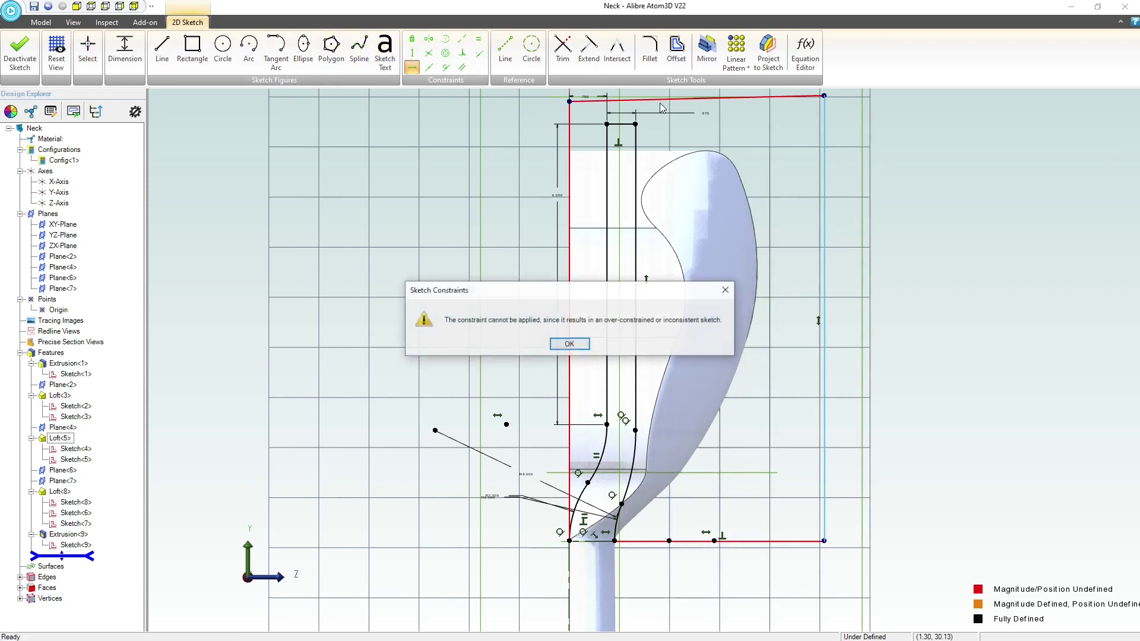
pyautogui.click(571, 345)
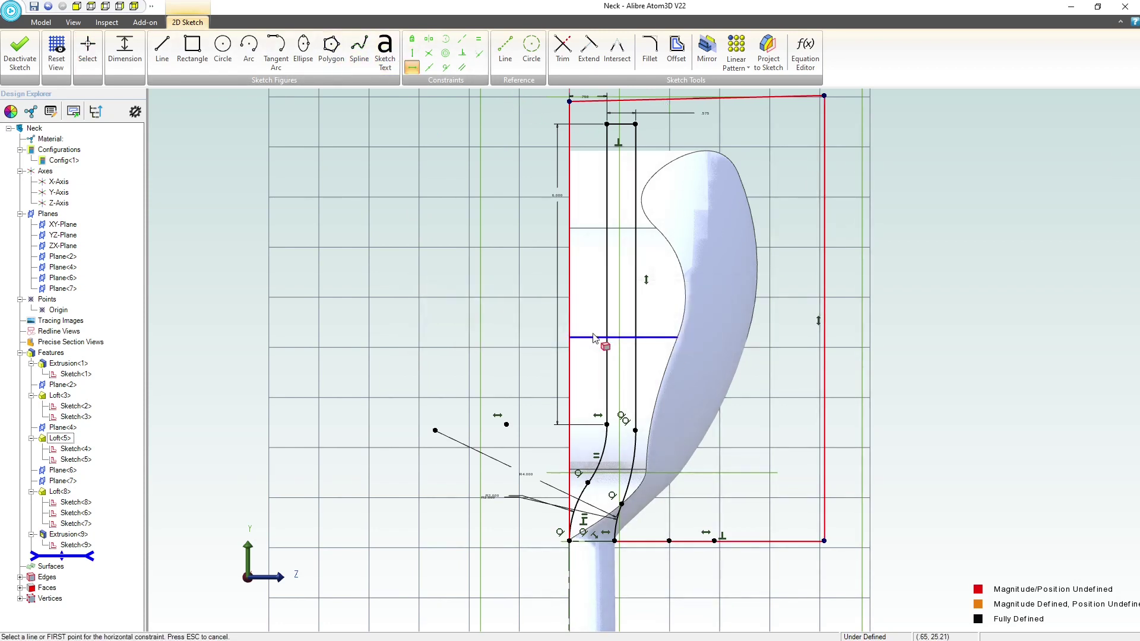
pyautogui.click(718, 99)
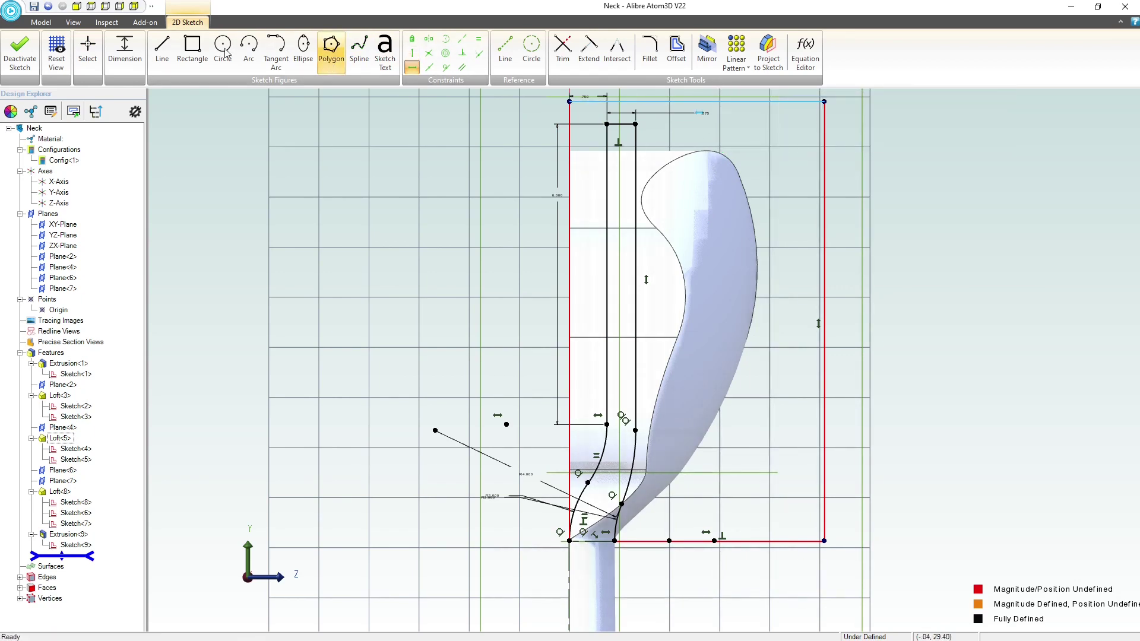
pyautogui.press('Escape')
# - Dimension the enclosing boundary's width as 5 in
pyautogui.click(713, 101)
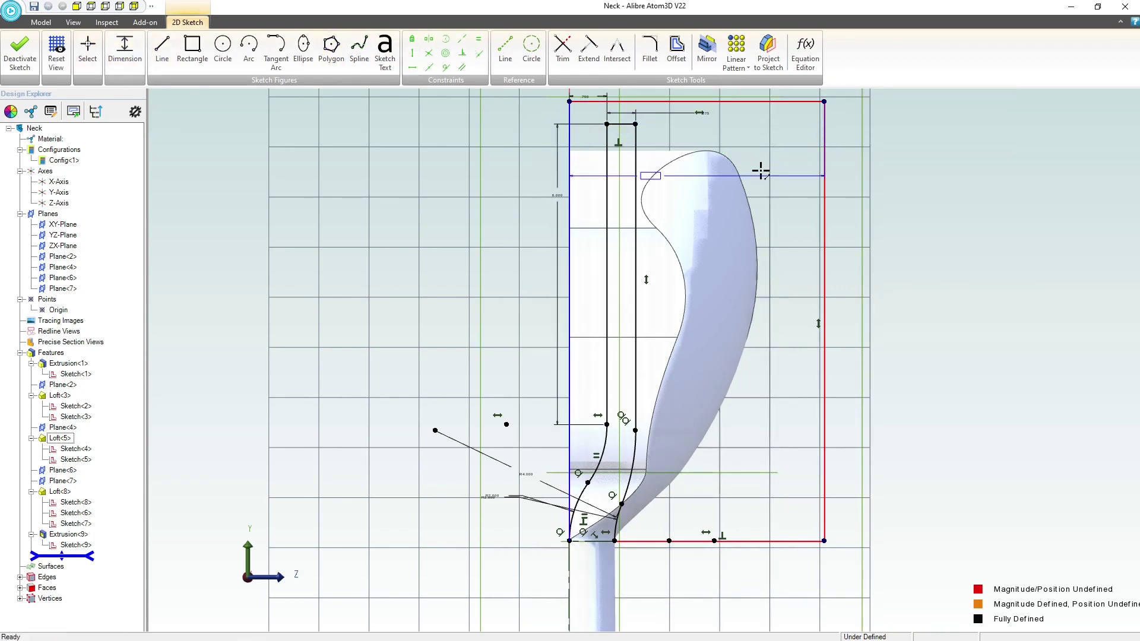
pyautogui.click(783, 140)
pyautogui.write('5')
pyautogui.press('Return')
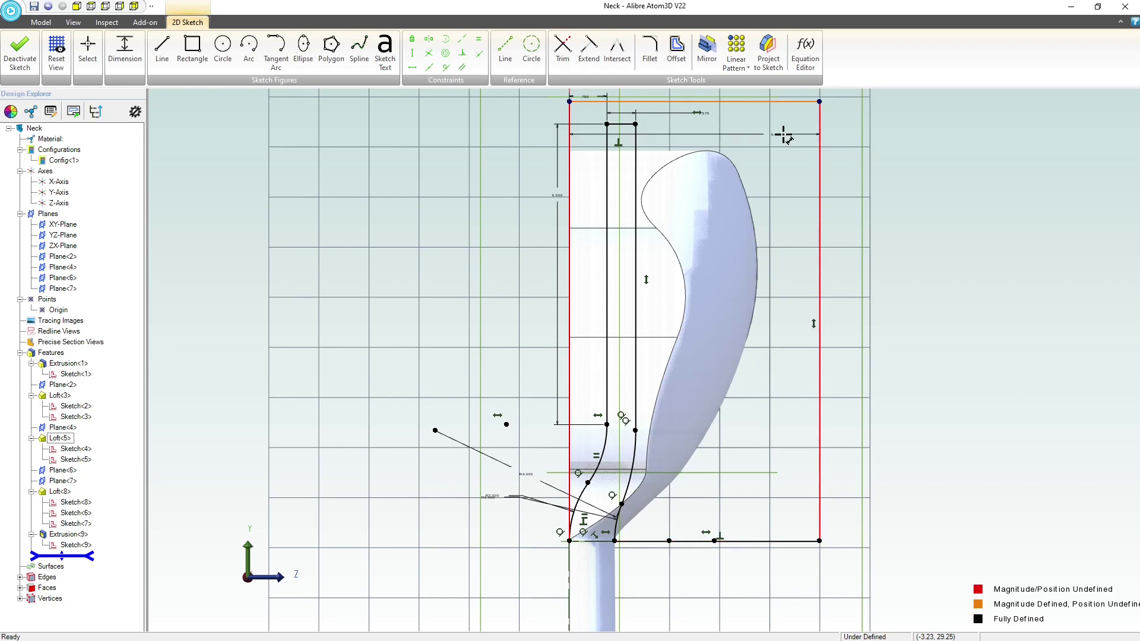
# - Dimension the enclosing boundary's far vertical side as 10 in
pyautogui.click(820, 158)
pyautogui.click(858, 154)
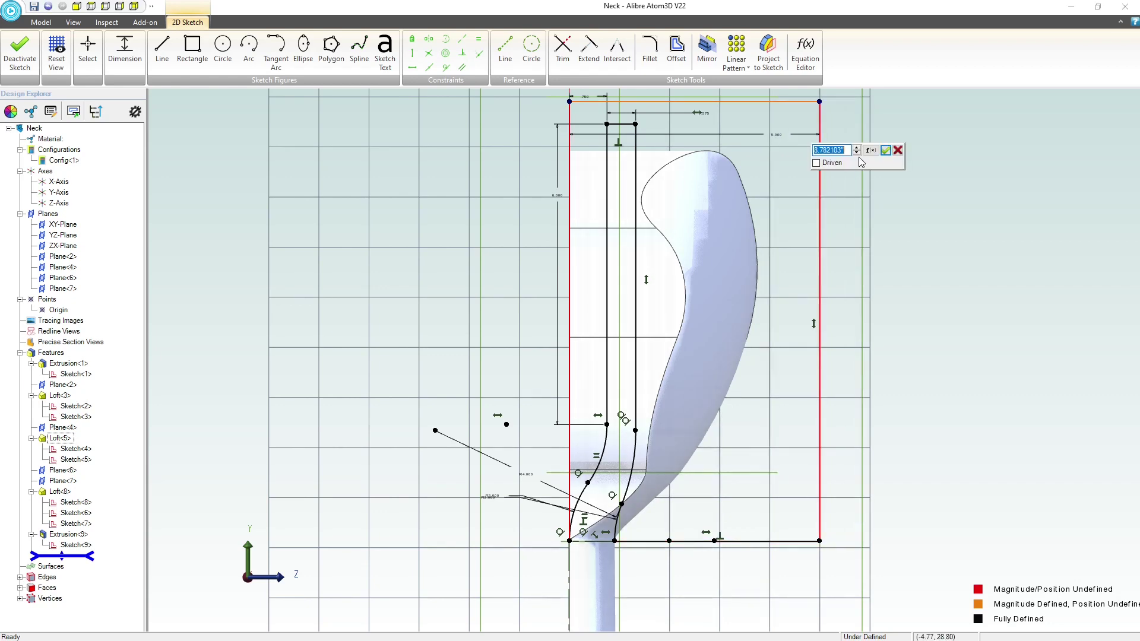
pyautogui.write('10')
pyautogui.press('Return')
# - Finish the headstock profile sketch and extrude-cut it with the type Through ALL along its normal
pyautogui.scroll(-3, 712, 315)
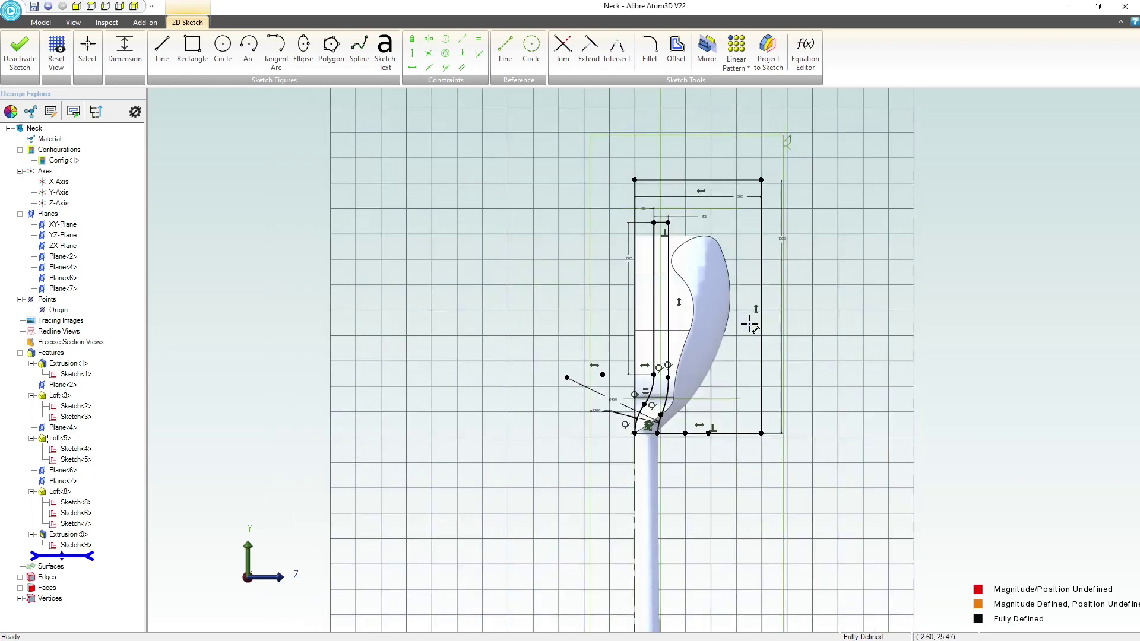
pyautogui.scroll(2, 721, 316)
pyautogui.click(16, 52)
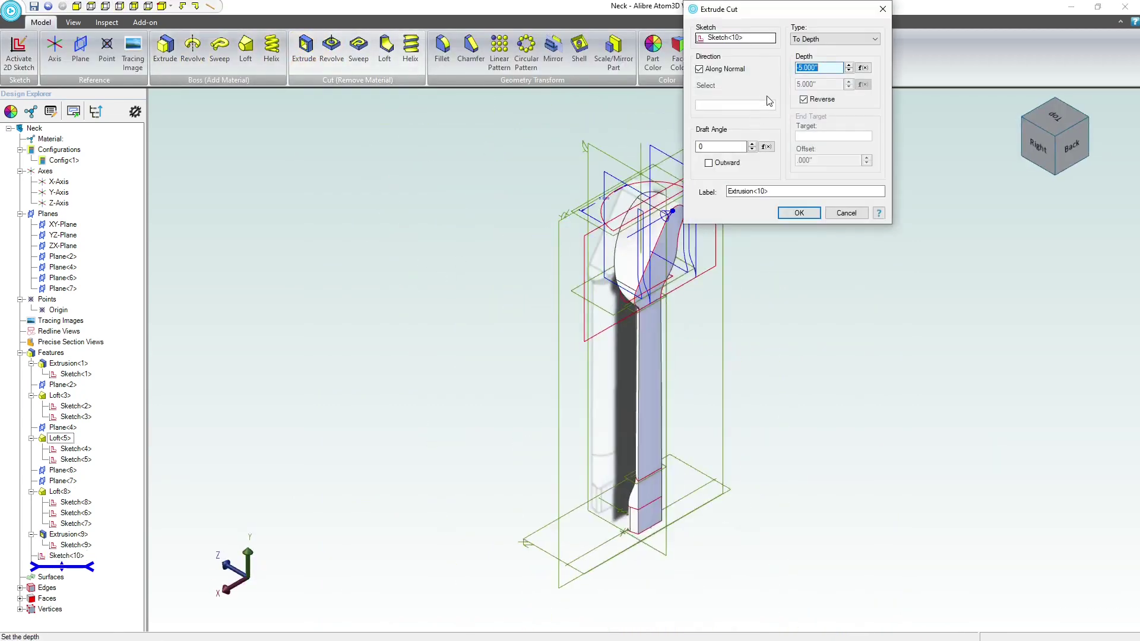
pyautogui.click(834, 39)
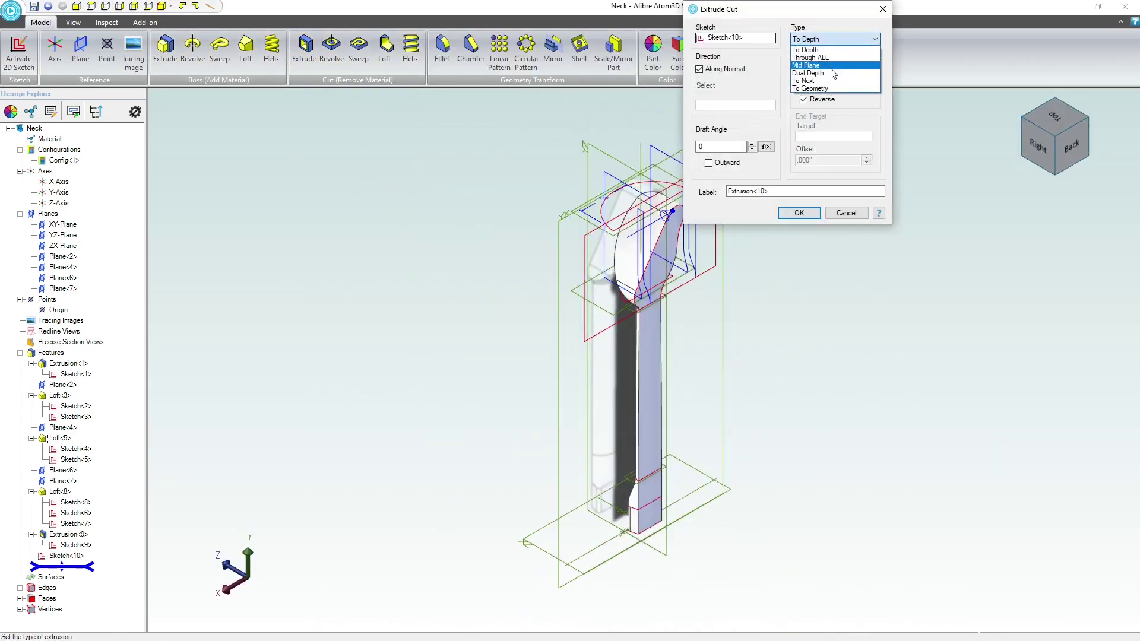
pyautogui.click(811, 58)
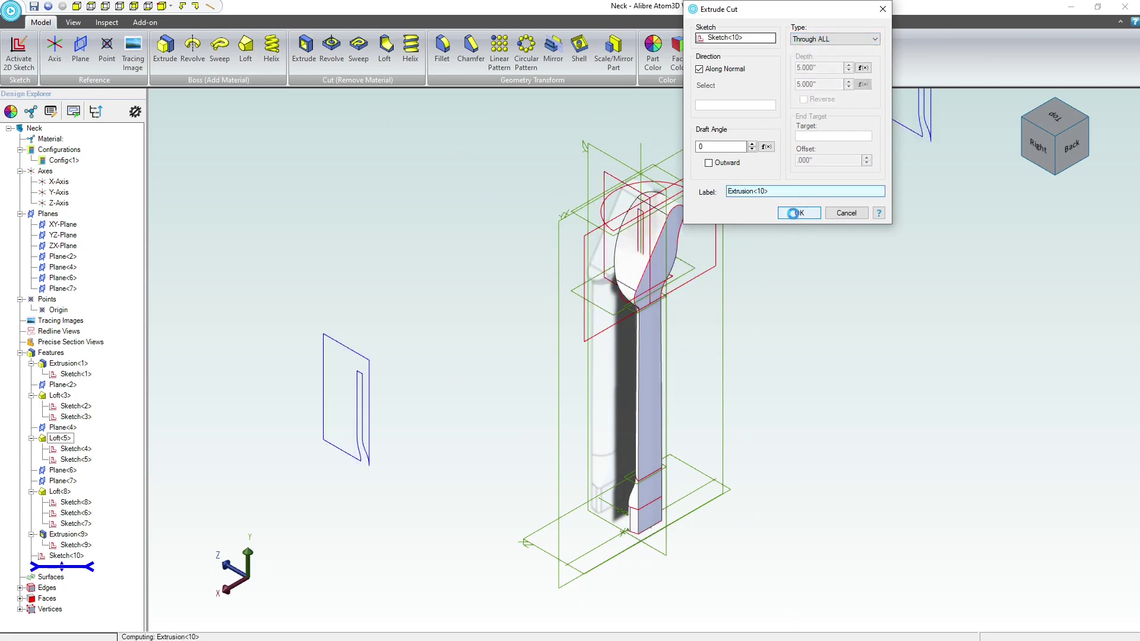
# - Examine the neck part and the cut S-curved headstock from several angles
pyautogui.moveTo(749, 322); pyautogui.dragTo(758, 275, button='middle')
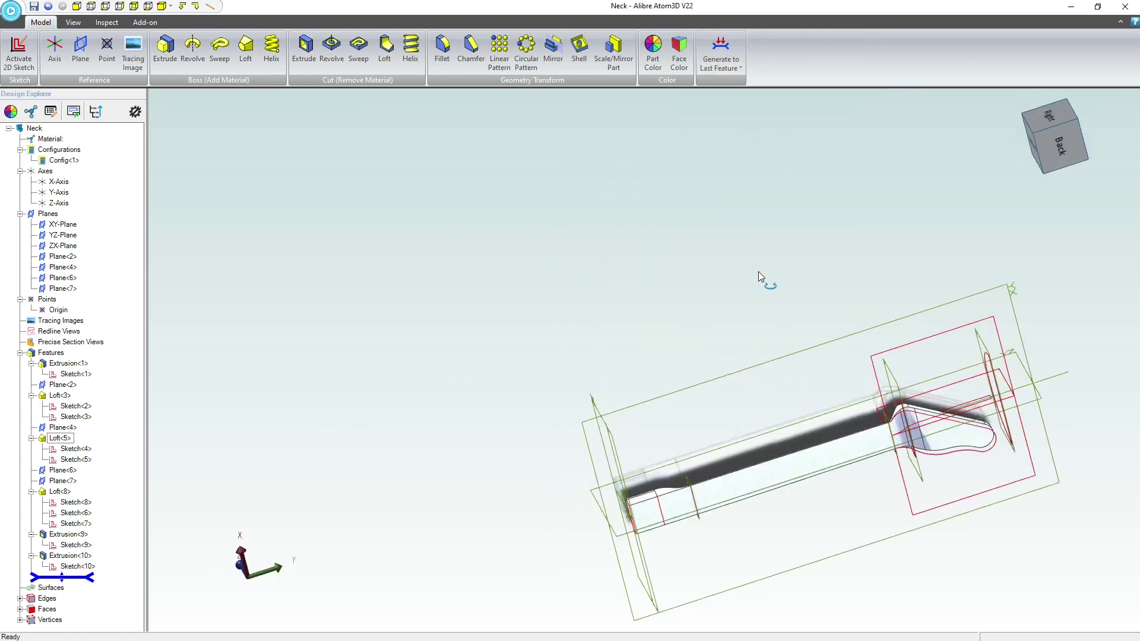
pyautogui.moveTo(758, 272); pyautogui.dragTo(753, 207)
pyautogui.scroll(5, 851, 438)
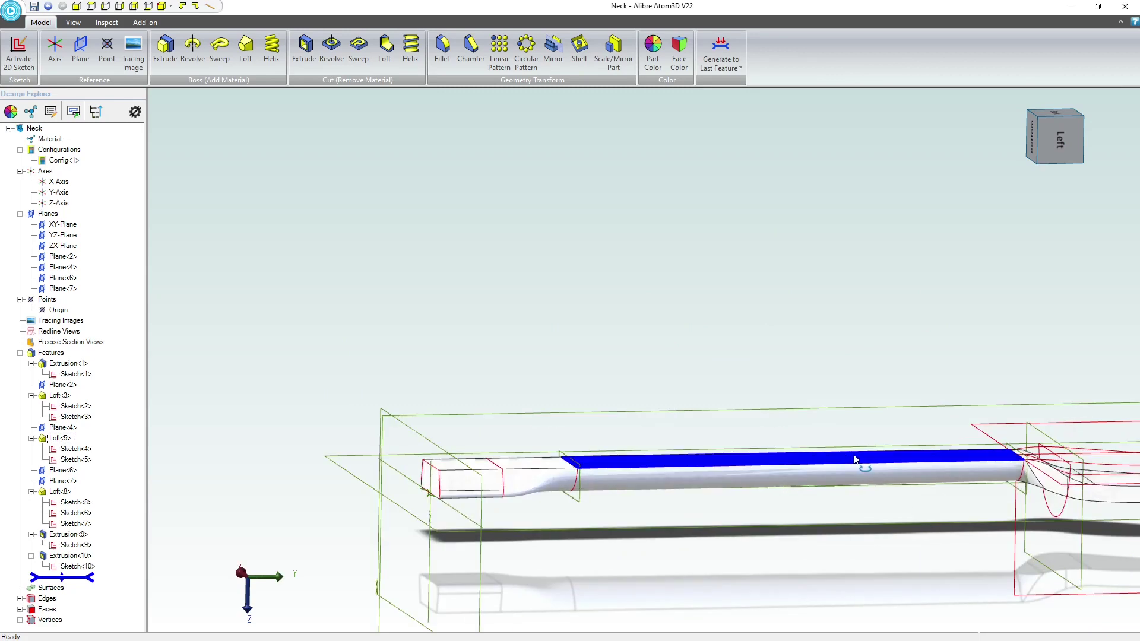
pyautogui.moveTo(854, 459); pyautogui.dragTo(857, 464, button='middle')
pyautogui.scroll(-3, 794, 278)
pyautogui.scroll(3, 897, 407)
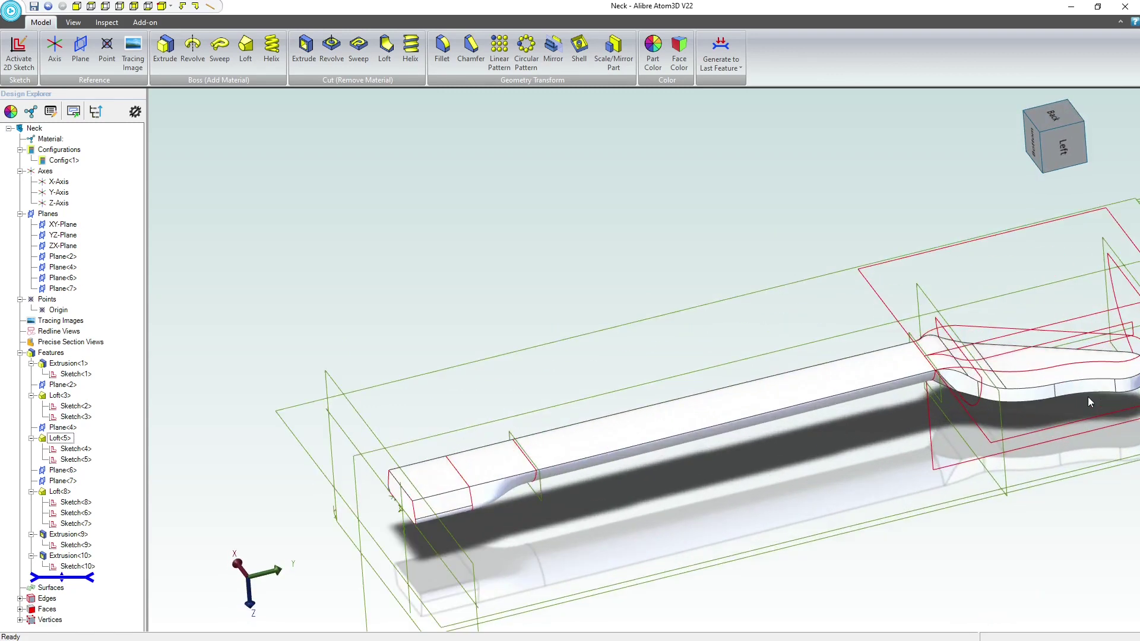
pyautogui.scroll(-3, 1091, 402)
pyautogui.scroll(3, 801, 374)
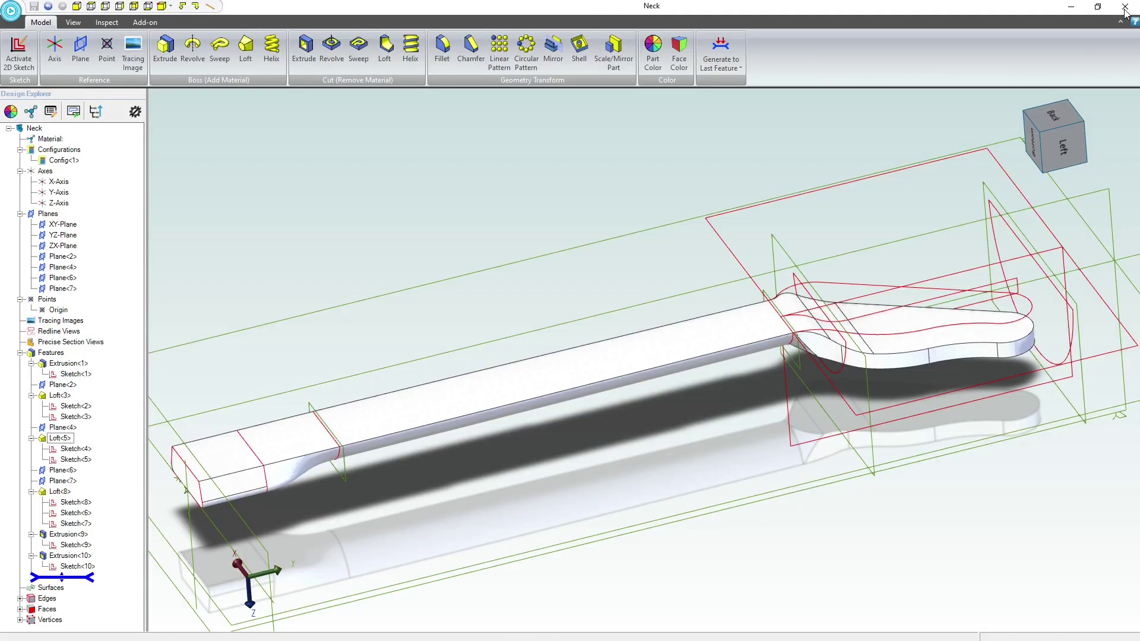
# - Close the neck part and examine the fit of the neck with the body and the headstock shape in the guitar assembly
pyautogui.click(1125, 6)
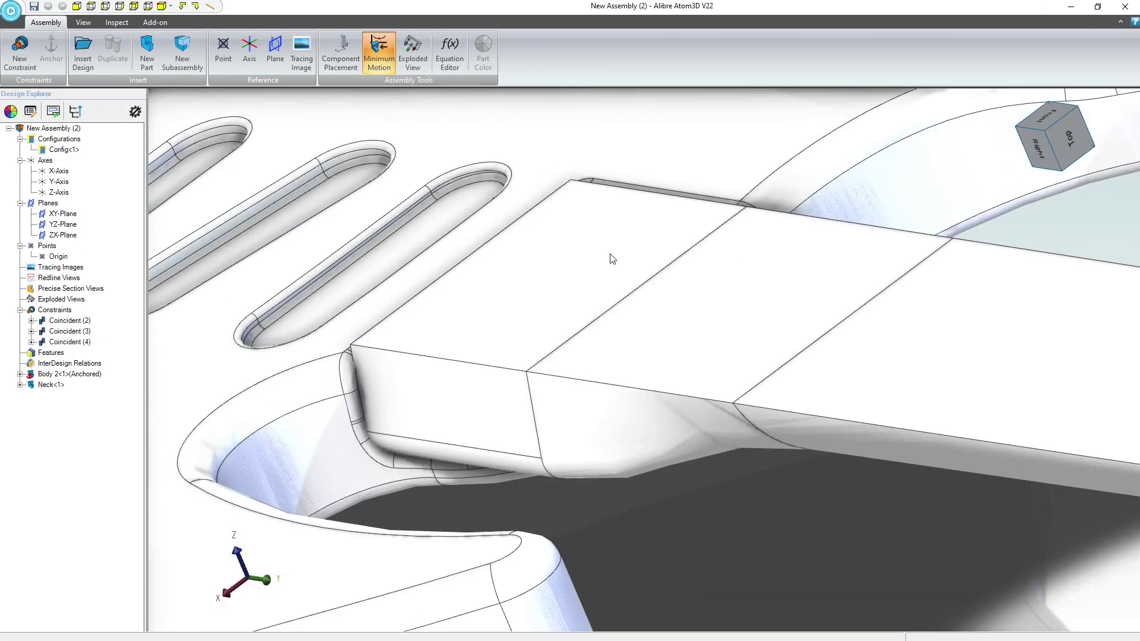
pyautogui.scroll(-5, 612, 258)
pyautogui.moveTo(621, 459); pyautogui.dragTo(666, 484, button='middle')
pyautogui.scroll(-3, 526, 393)
pyautogui.scroll(2, 889, 238)
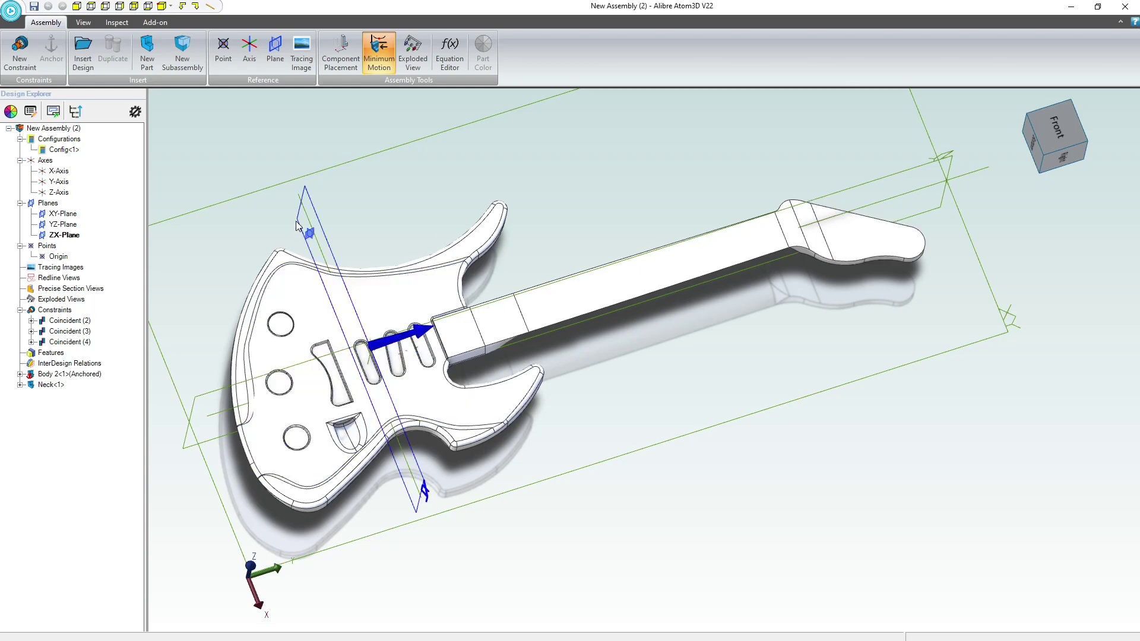
pyautogui.scroll(2, 303, 324)
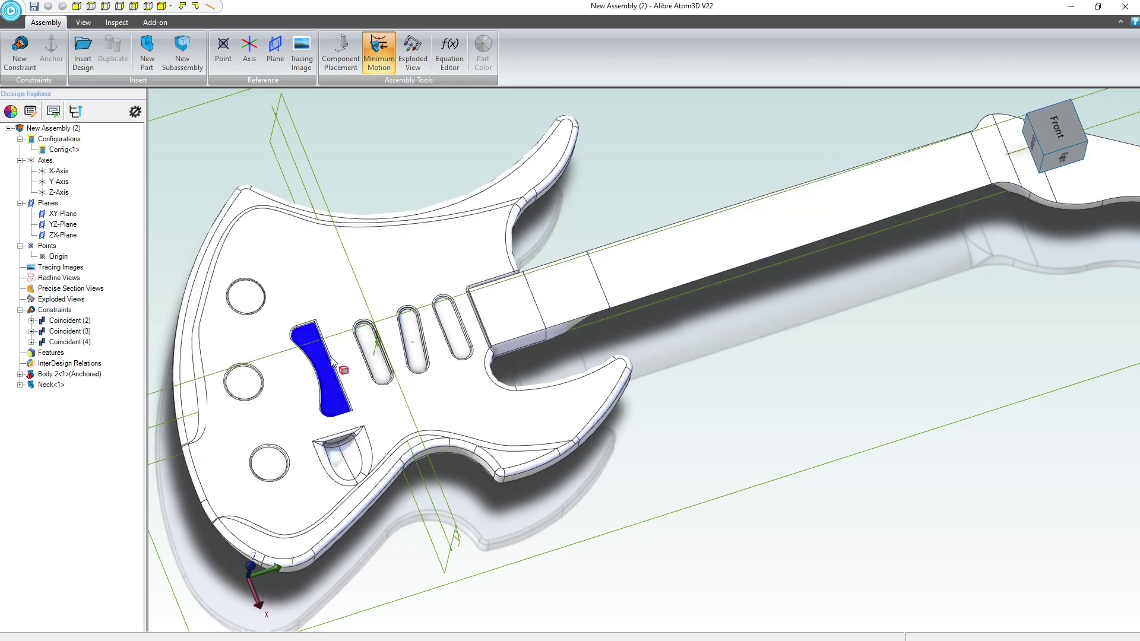
pyautogui.scroll(-1, 337, 369)
pyautogui.scroll(-3, 337, 369)
pyautogui.moveTo(737, 325)
pyautogui.mouseDown(button='middle')
pyautogui.moveTo(739, 352)
pyautogui.moveTo(735, 334)
pyautogui.mouseUp(button='middle')
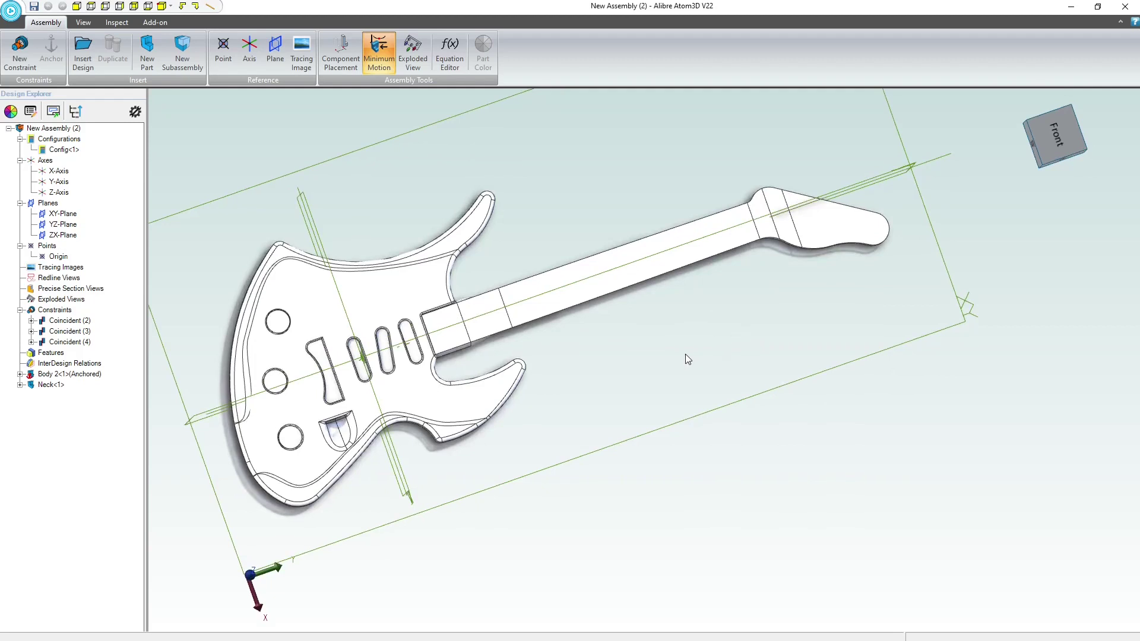
pyautogui.moveTo(685, 354); pyautogui.dragTo(680, 359, button='middle')
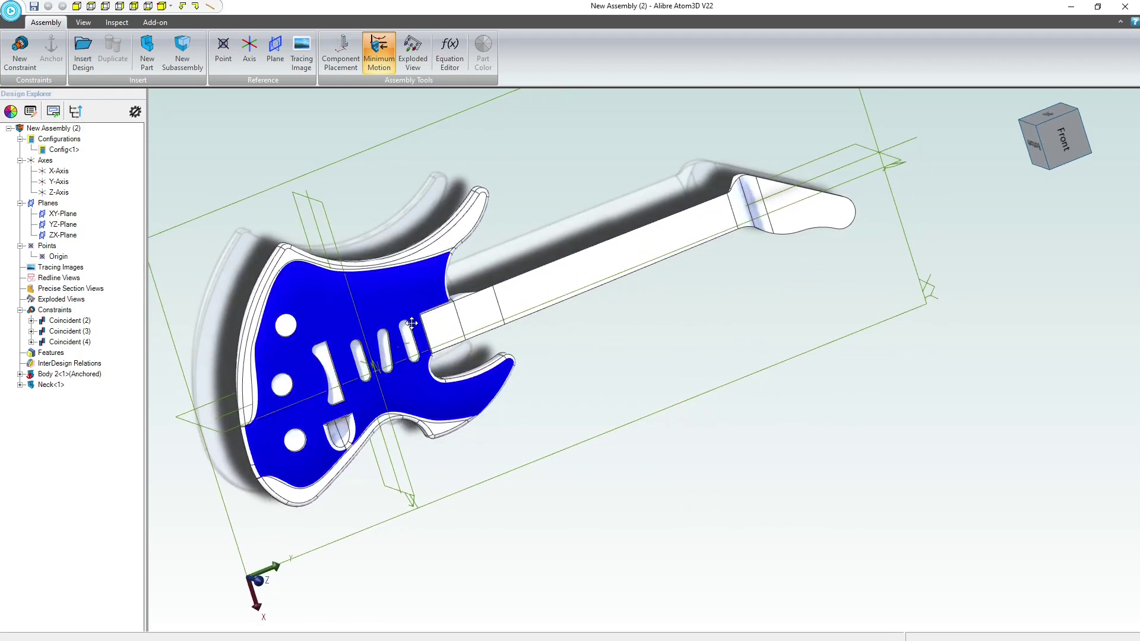
pyautogui.moveTo(406, 318); pyautogui.dragTo(502, 331, button='middle')
pyautogui.scroll(2, 652, 265)
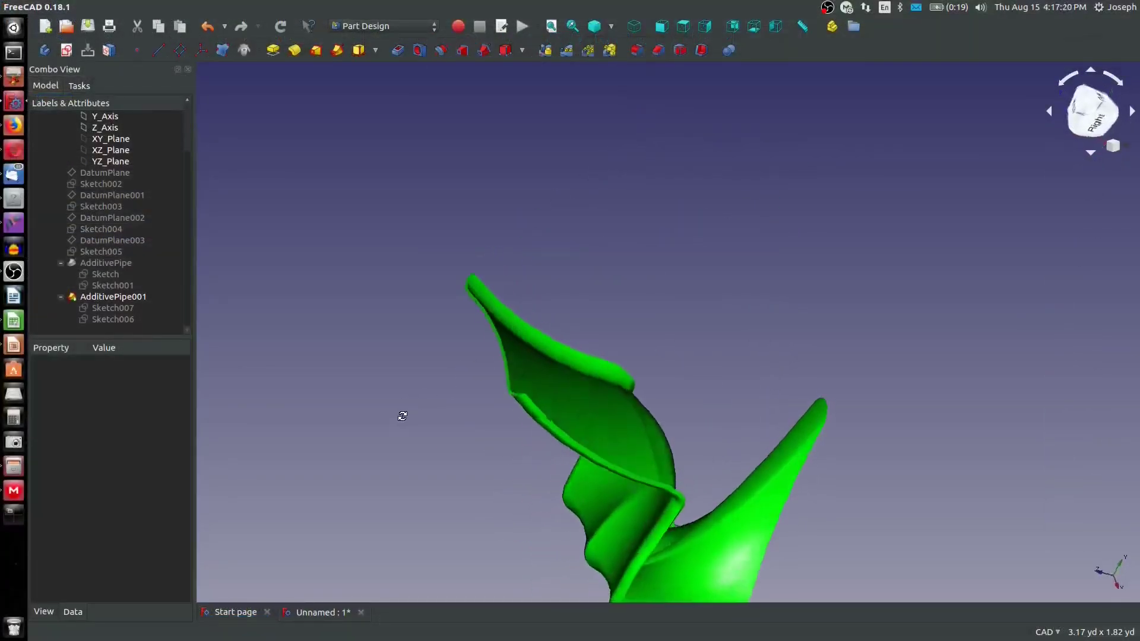
pyautogui.moveTo(402, 416); pyautogui.dragTo(708, 285, button='middle')
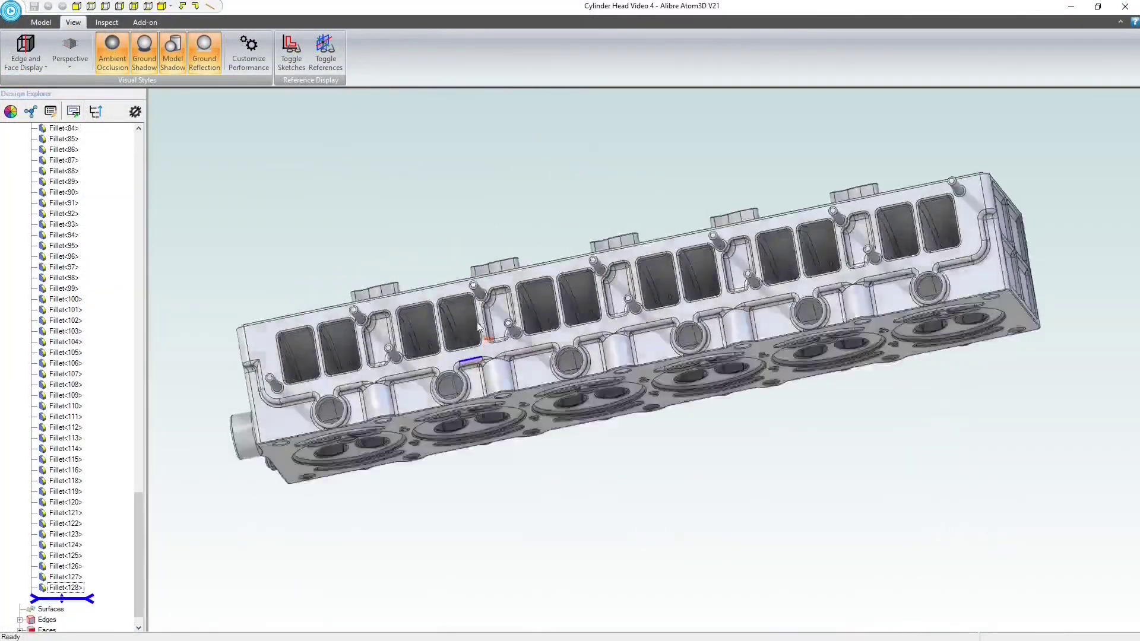
pyautogui.moveTo(461, 332); pyautogui.dragTo(477, 302, button='middle')
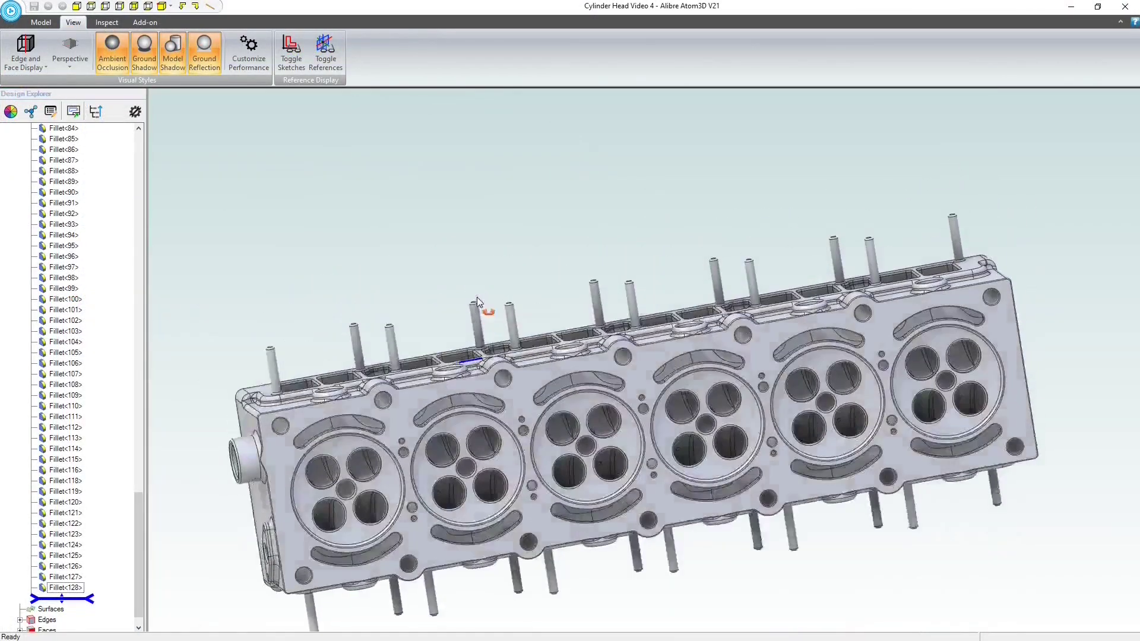
pyautogui.scroll(3, 581, 582)
pyautogui.scroll(-2, 601, 445)
pyautogui.moveTo(601, 446); pyautogui.dragTo(711, 370, button='middle')
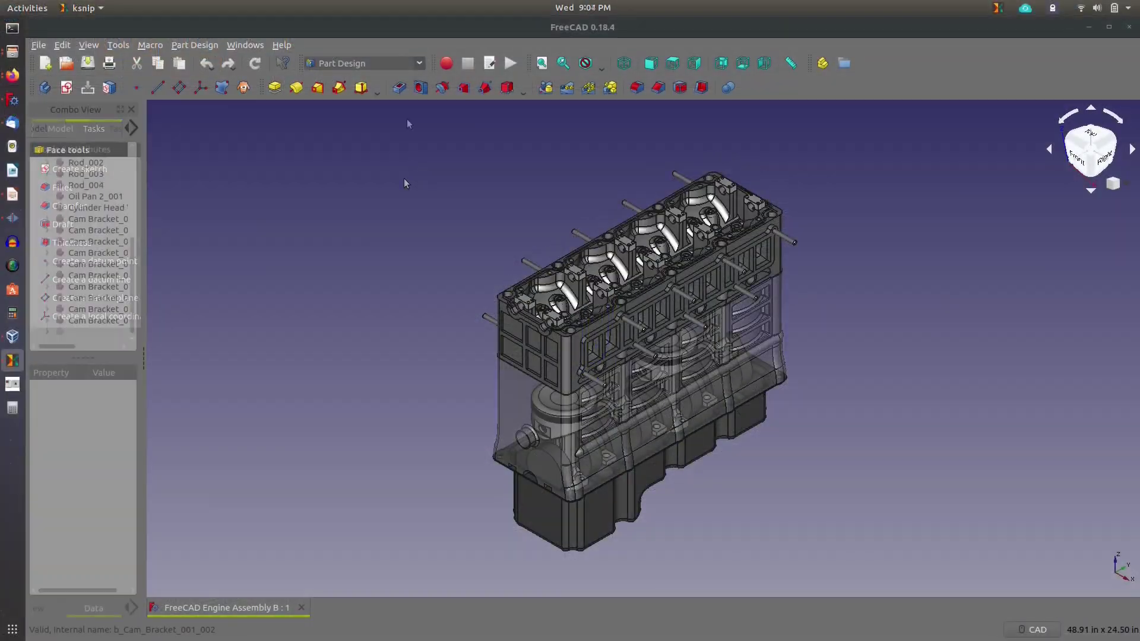